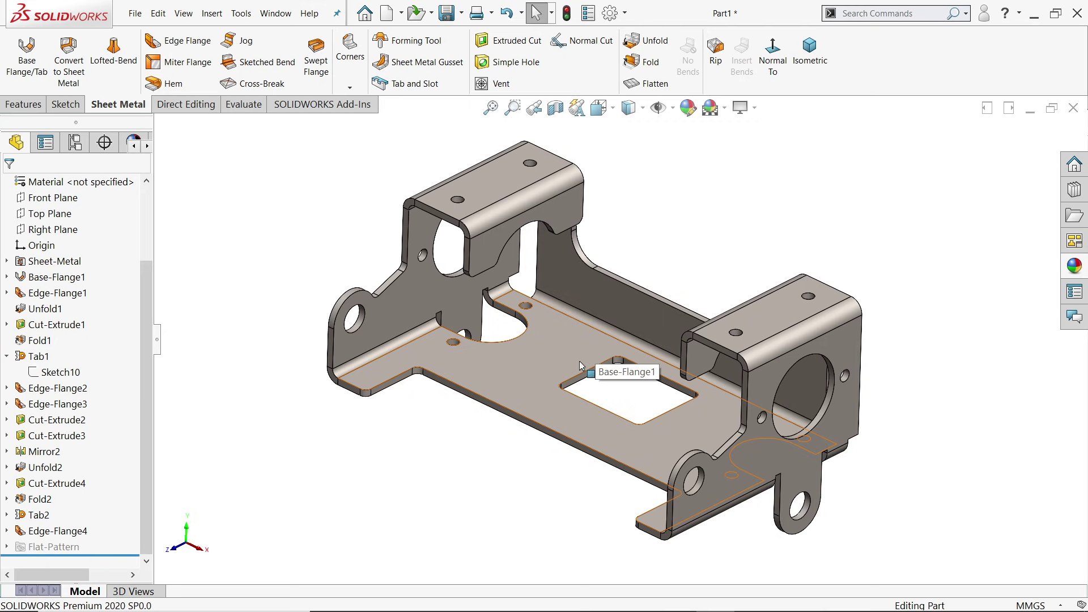
# Flatten the finished bracket to inspect its flat pattern, and return it to the folded state.
pyautogui.moveTo(610, 391)
pyautogui.mouseDown(button='middle')
pyautogui.moveTo(578, 419)
pyautogui.moveTo(609, 391)
pyautogui.mouseUp(button='middle')
pyautogui.click(646, 84)
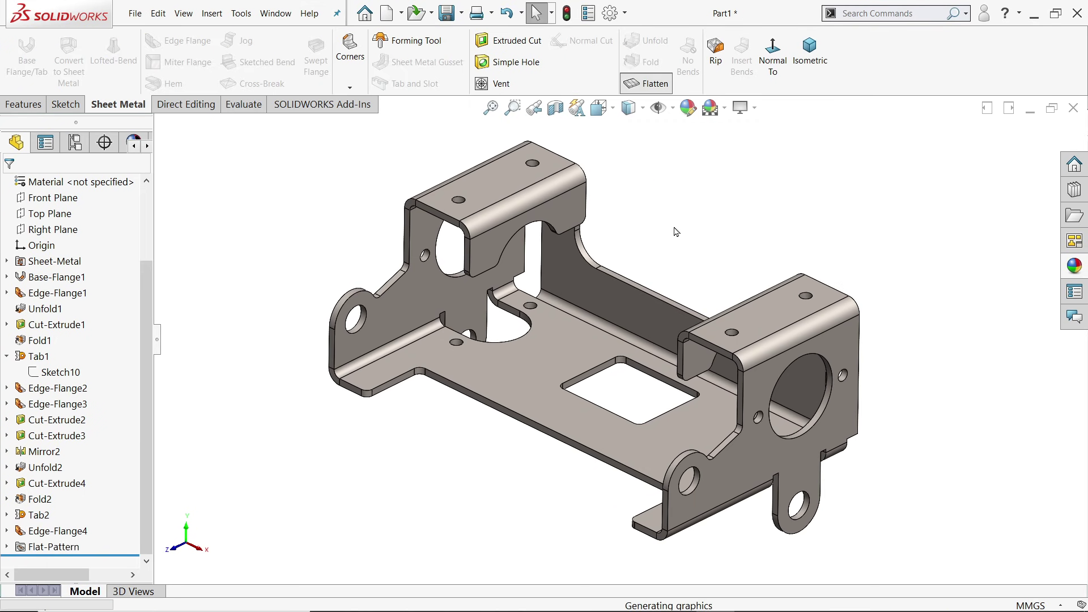
pyautogui.moveTo(674, 288); pyautogui.dragTo(573, 358, button='middle')
pyautogui.scroll(3, 668, 391)
pyautogui.scroll(-2, 667, 391)
pyautogui.click(646, 83)
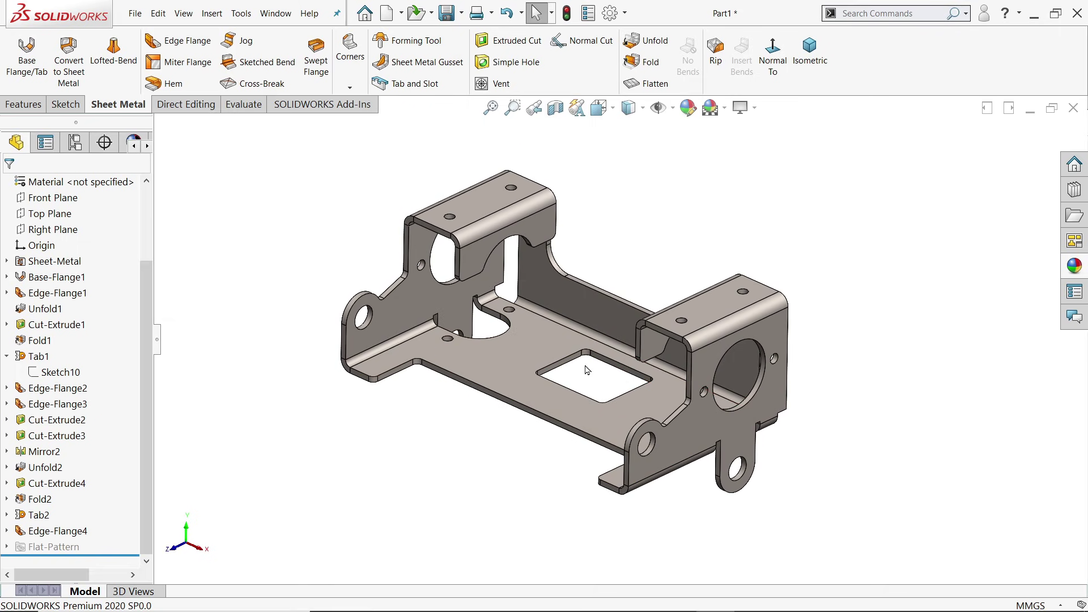
pyautogui.scroll(-2, 573, 358)
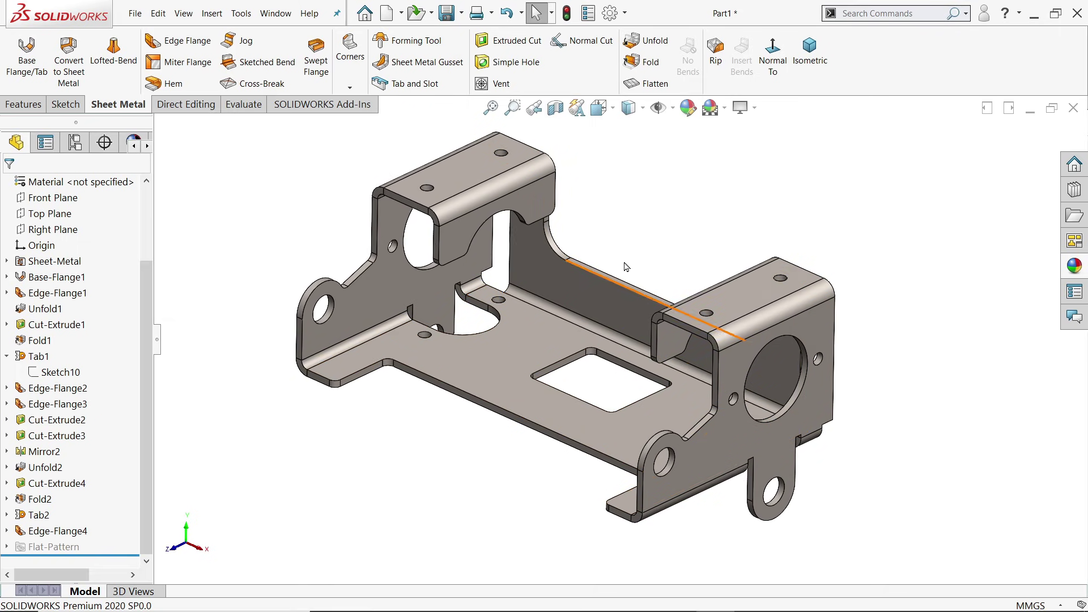
# Switch to the Photos app and examine the top, front, side and bottom views of the bracket's exercise drawing.
pyautogui.hotkey('alt', 'Tab')
pyautogui.scroll(3, 371, 304)
pyautogui.moveTo(412, 272); pyautogui.dragTo(436, 401)
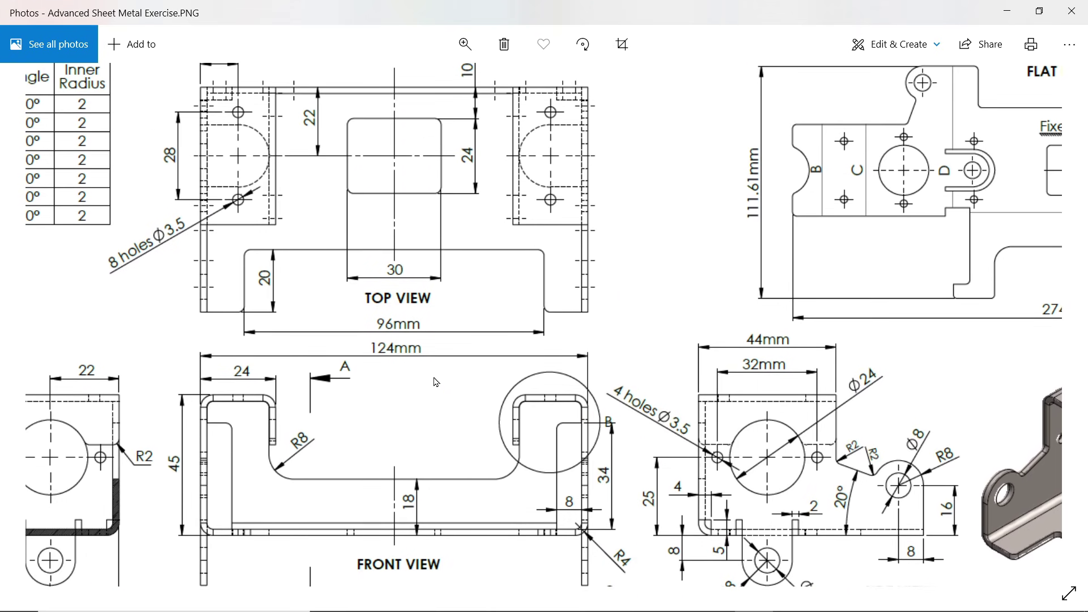
pyautogui.moveTo(432, 445); pyautogui.dragTo(437, 146)
pyautogui.moveTo(442, 390); pyautogui.dragTo(440, 348)
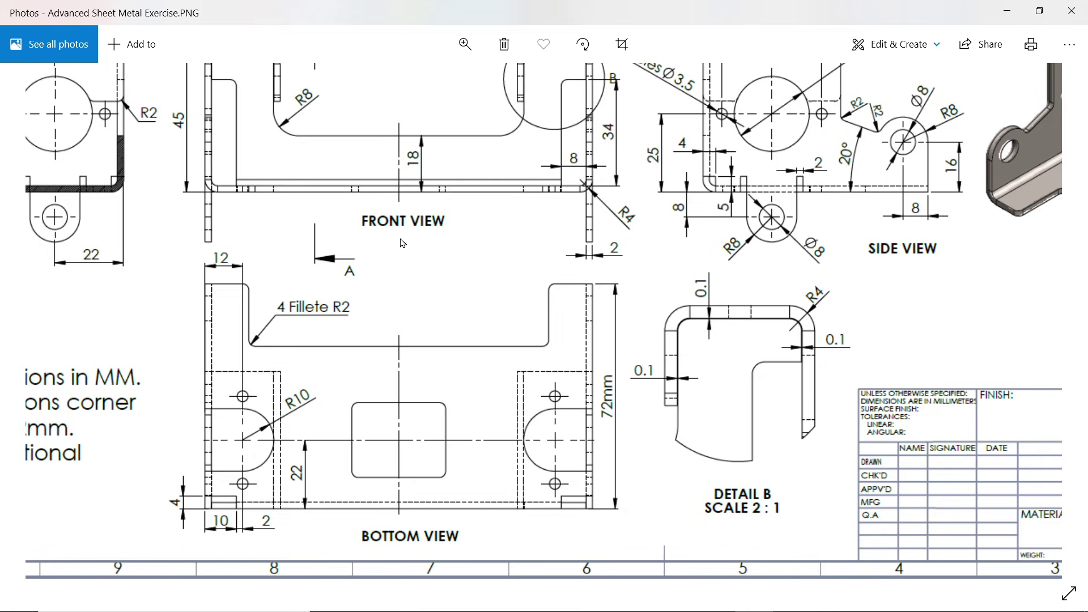
pyautogui.moveTo(400, 247); pyautogui.dragTo(403, 525)
pyautogui.moveTo(417, 391); pyautogui.dragTo(419, 457)
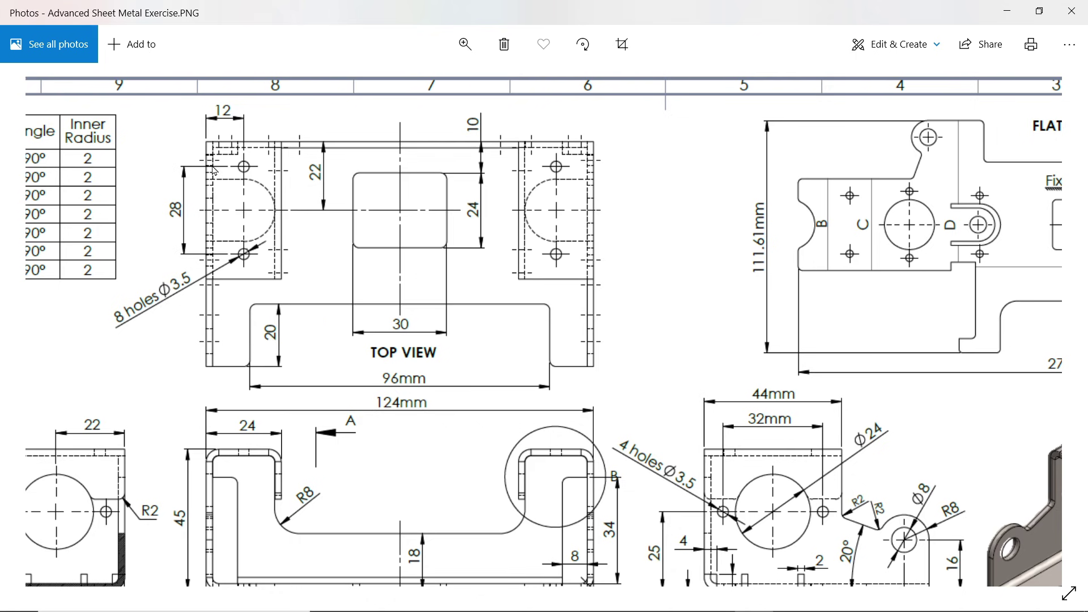
pyautogui.scroll(-8, 613, 303)
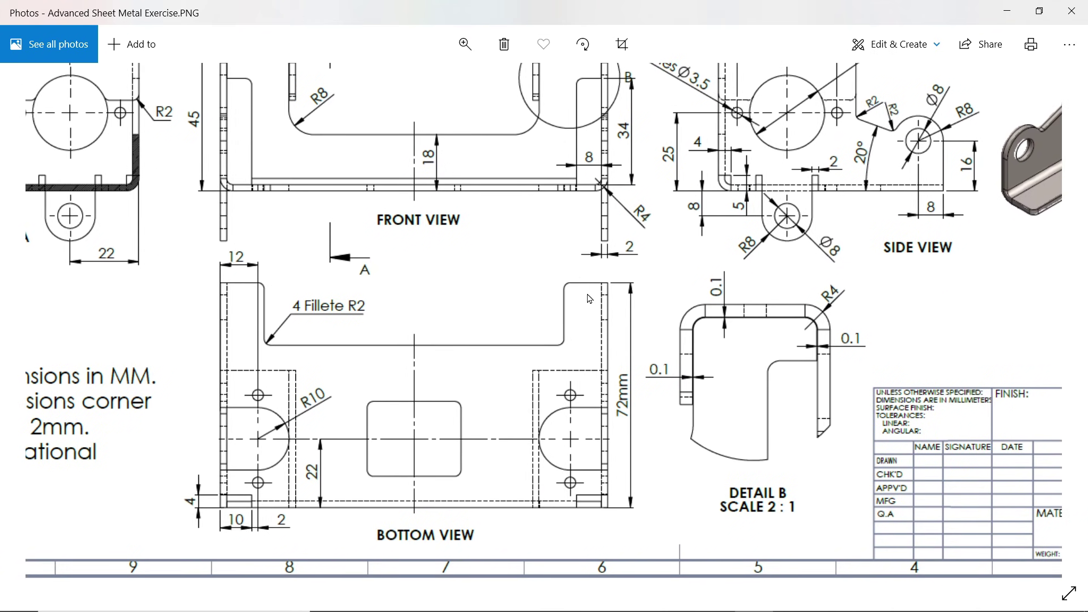
pyautogui.keyDown('ctrl'); pyautogui.scroll(-5, 479, 185); pyautogui.keyUp('ctrl')
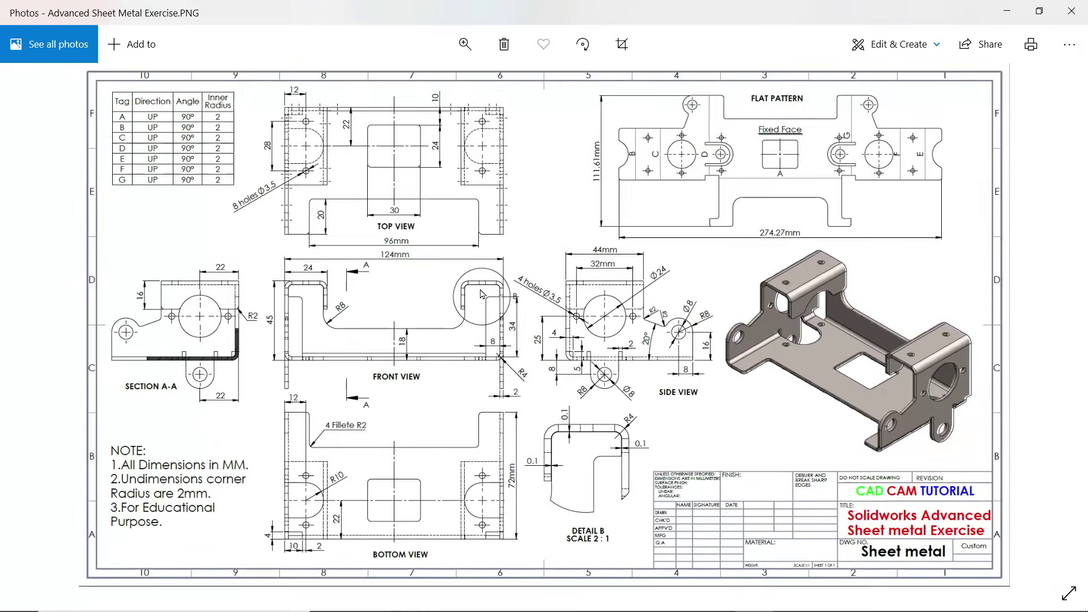
# Study the base plate dimensions, sheet thickness and corner radius notes on the drawing, and return to SOLIDWORKS.
pyautogui.keyDown('ctrl'); pyautogui.scroll(5, 391, 306); pyautogui.keyUp('ctrl')
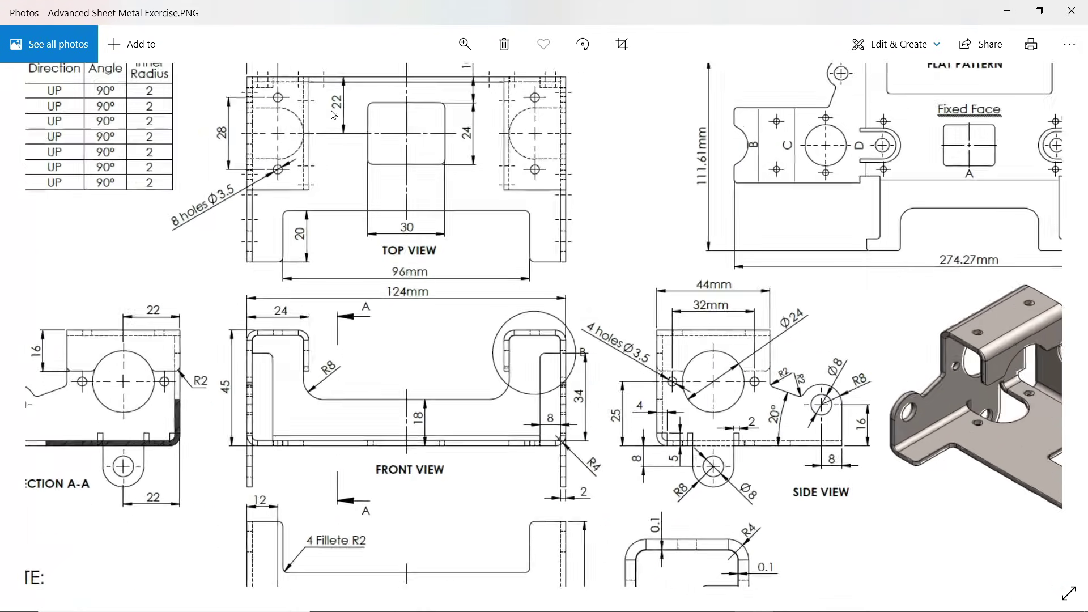
pyautogui.scroll(-1, 360, 275)
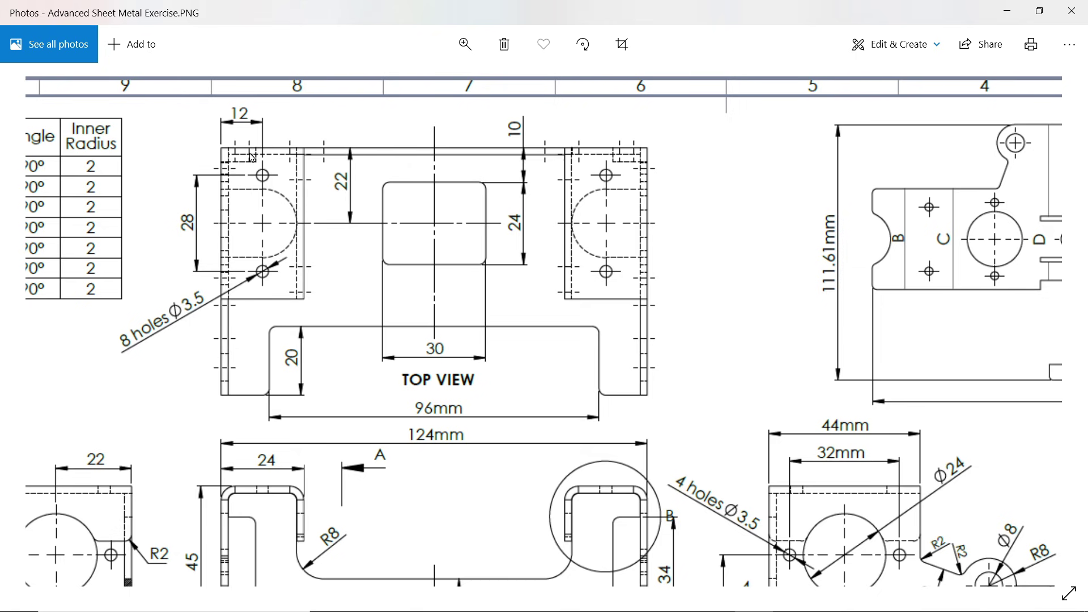
pyautogui.scroll(-8, 350, 298)
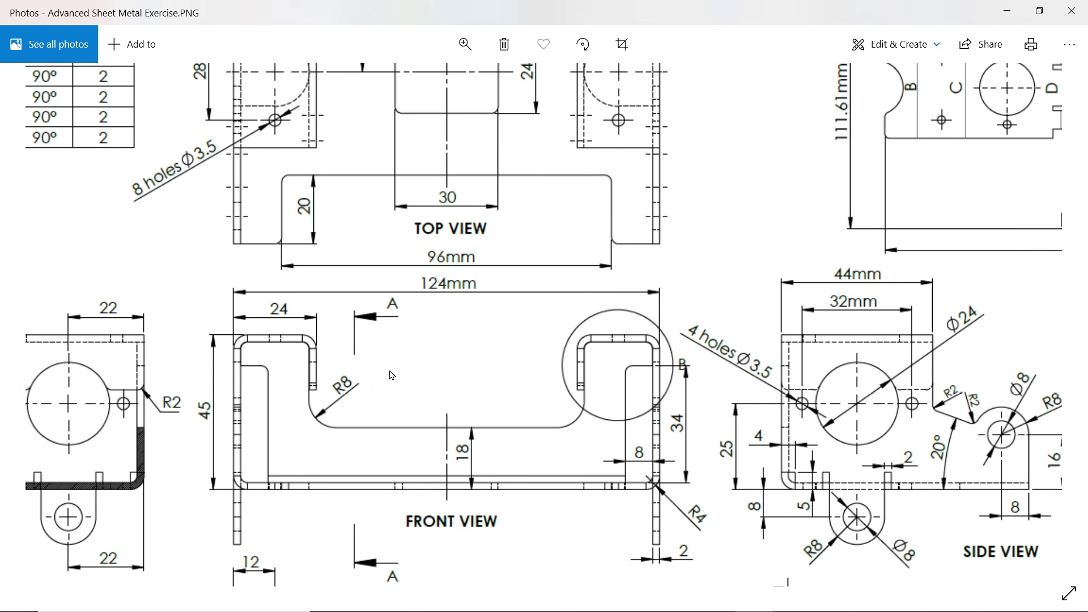
pyautogui.scroll(3, 424, 195)
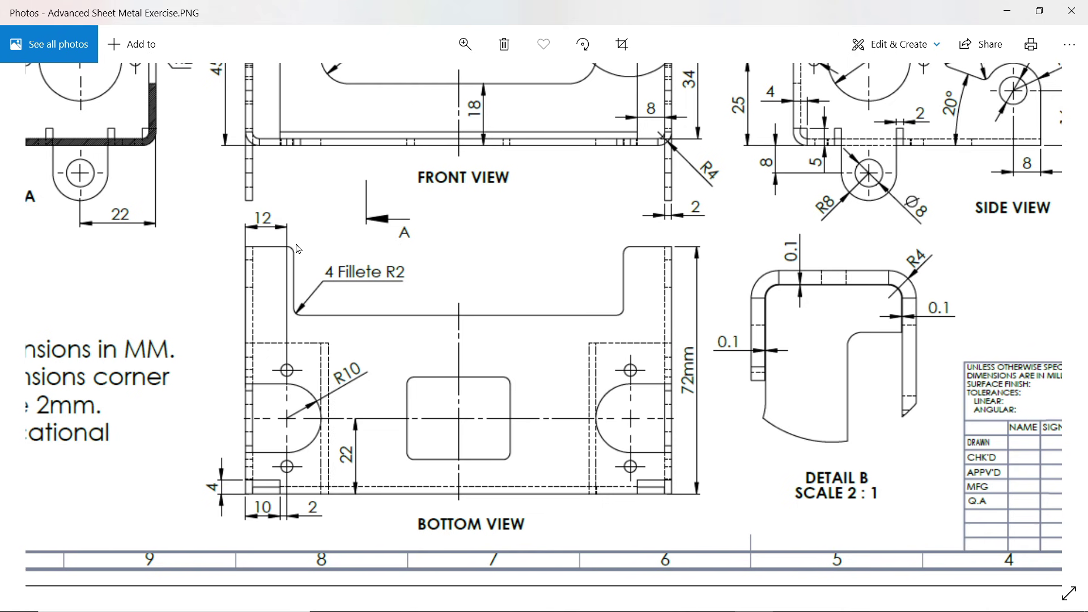
pyautogui.hscroll(-3, 368, 408)
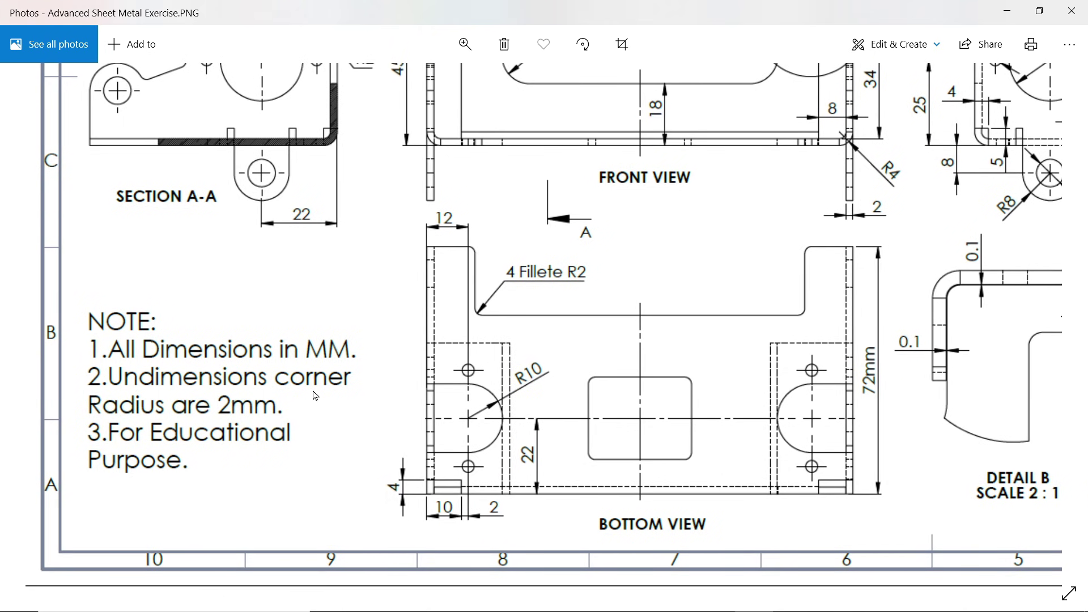
pyautogui.hscroll(4, 456, 385)
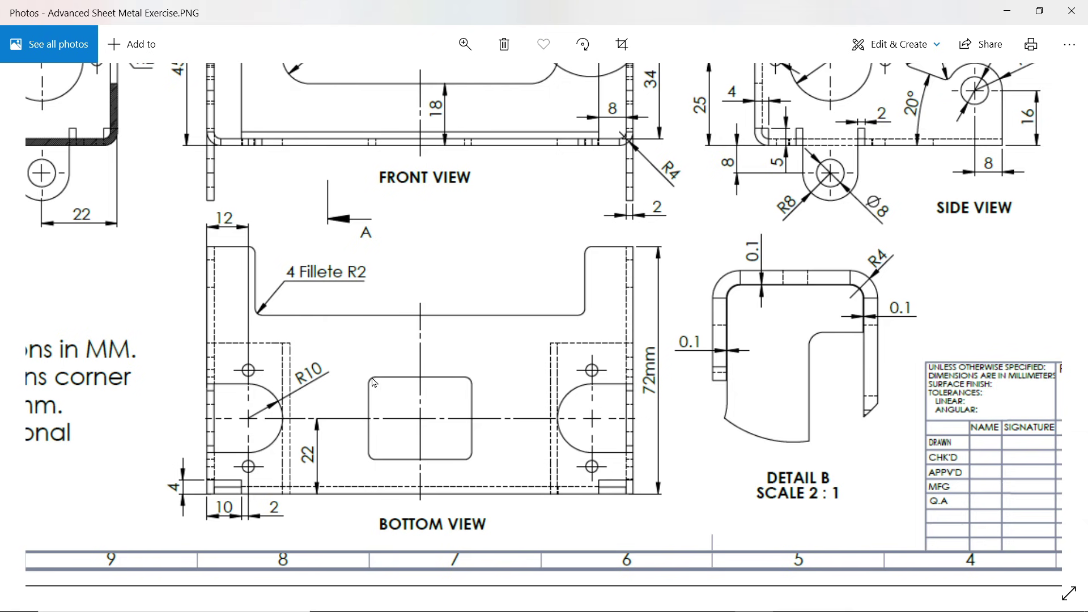
pyautogui.moveTo(445, 255); pyautogui.dragTo(425, 539)
pyautogui.moveTo(462, 276); pyautogui.dragTo(465, 498)
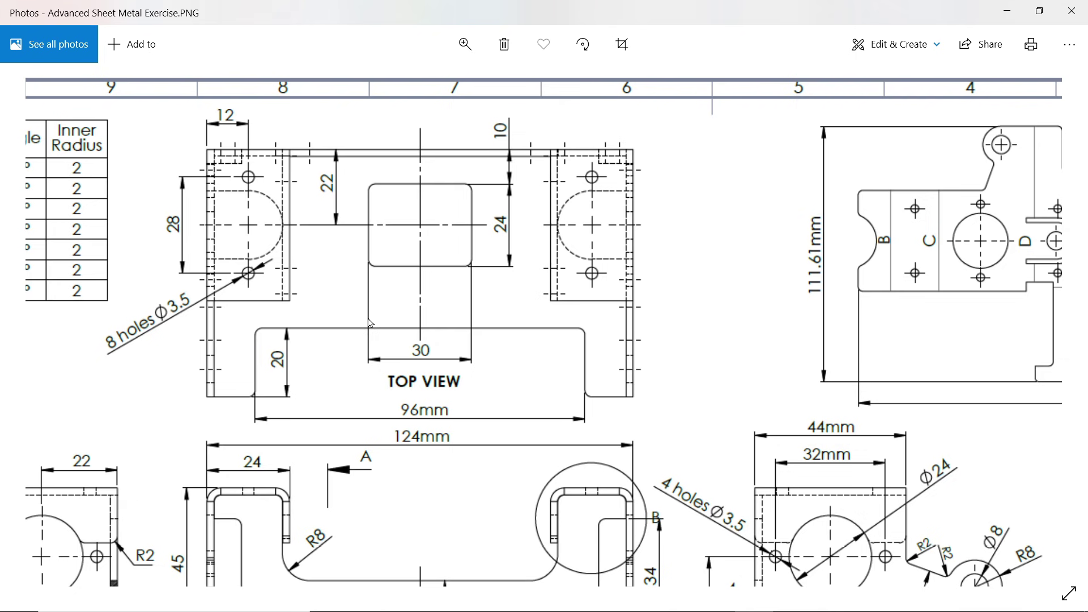
pyautogui.scroll(-3, 369, 323)
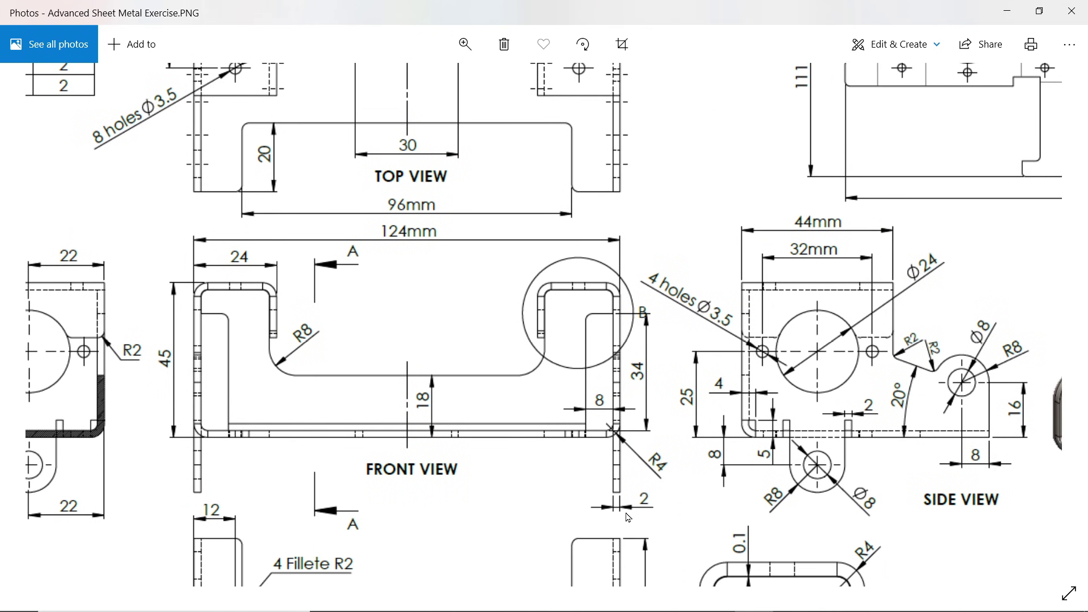
pyautogui.scroll(4, 425, 312)
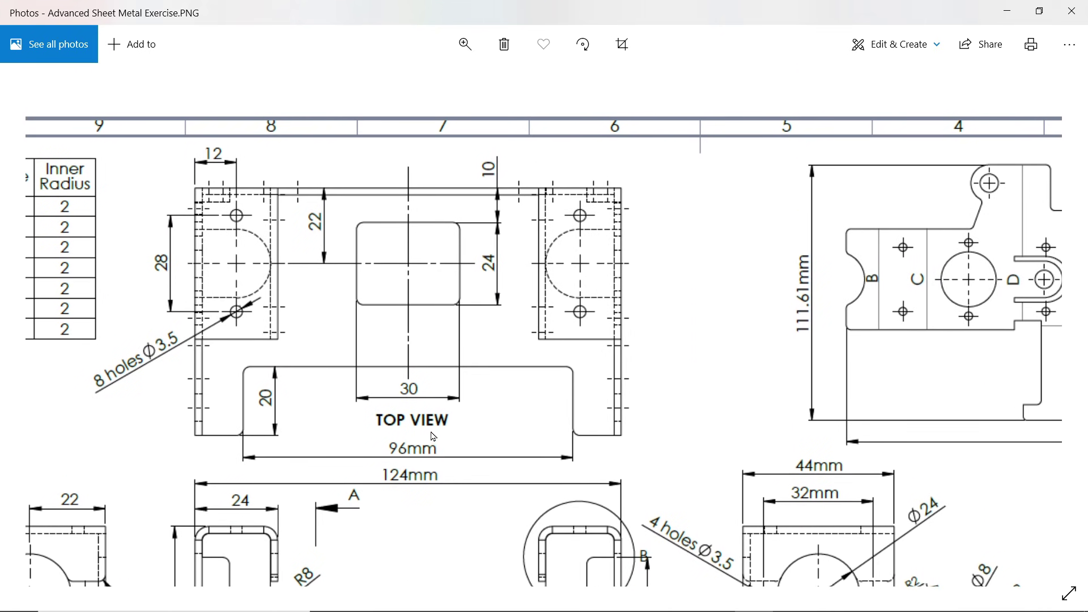
pyautogui.scroll(-1, 397, 425)
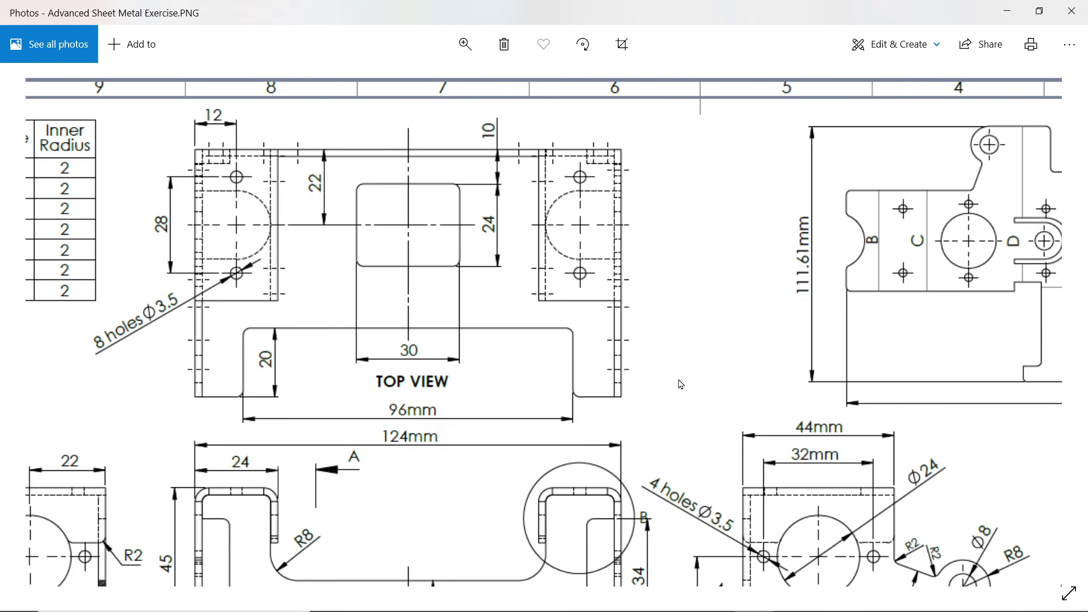
pyautogui.click(1015, 7)
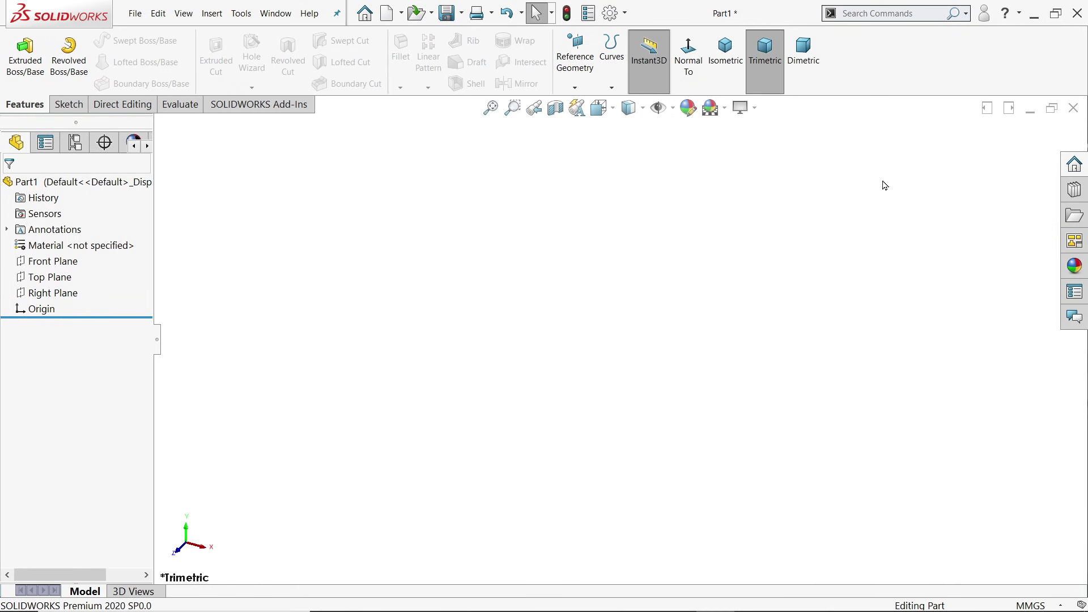
# Add the Sheet Metal command set to the CommandManager and display its tools.
pyautogui.rightClick(109, 111)
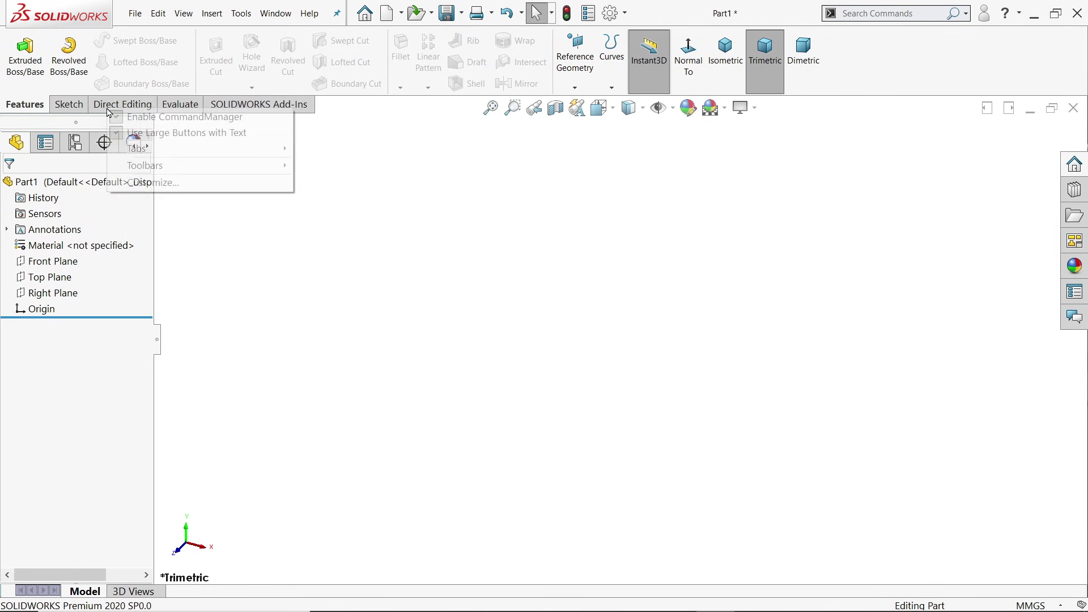
pyautogui.moveTo(152, 149)
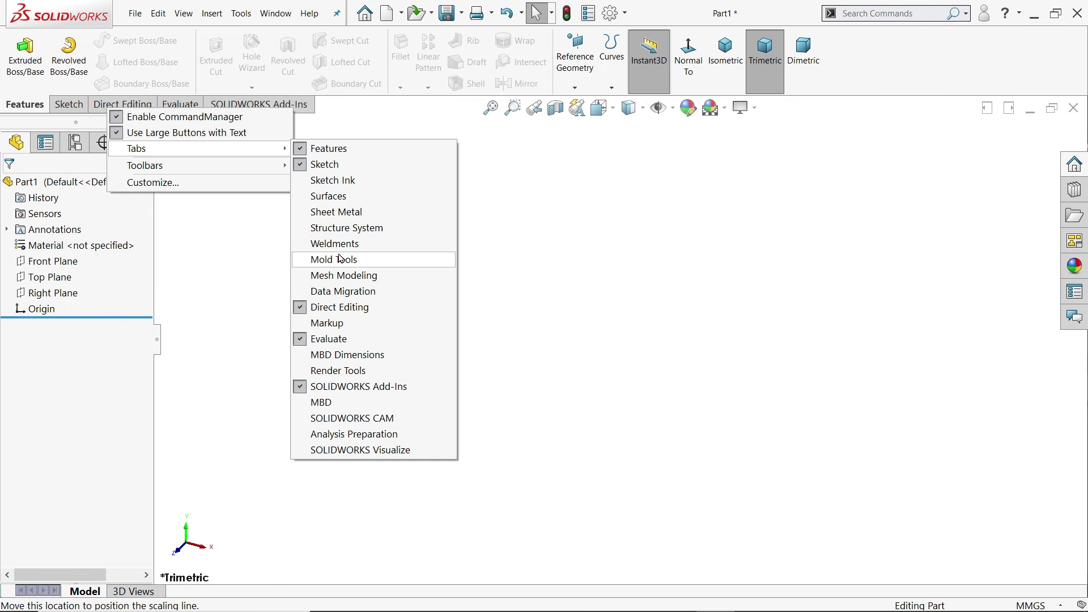
pyautogui.click(340, 218)
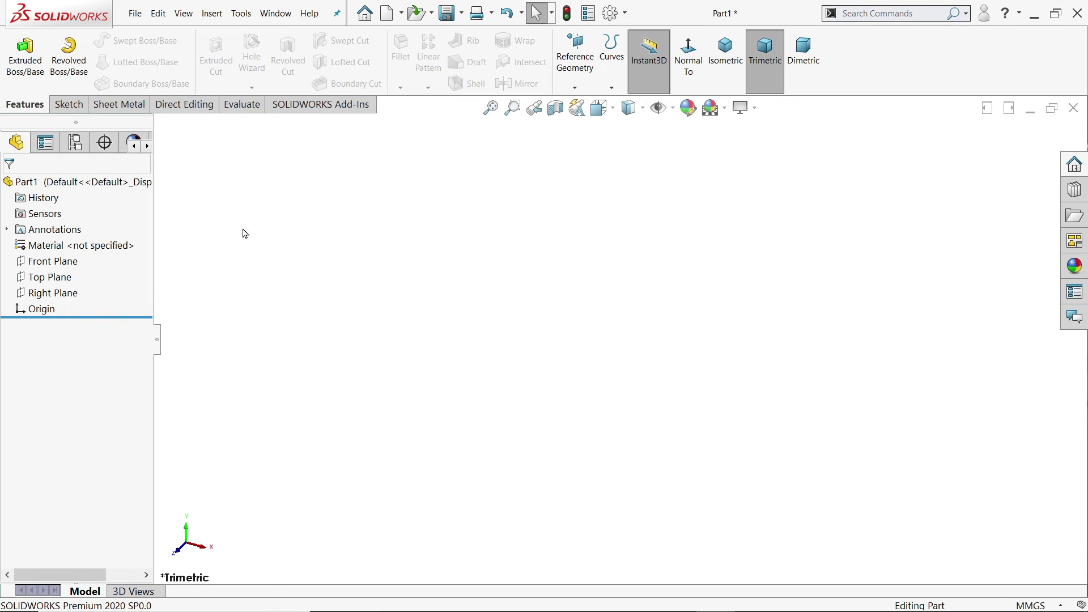
pyautogui.click(116, 103)
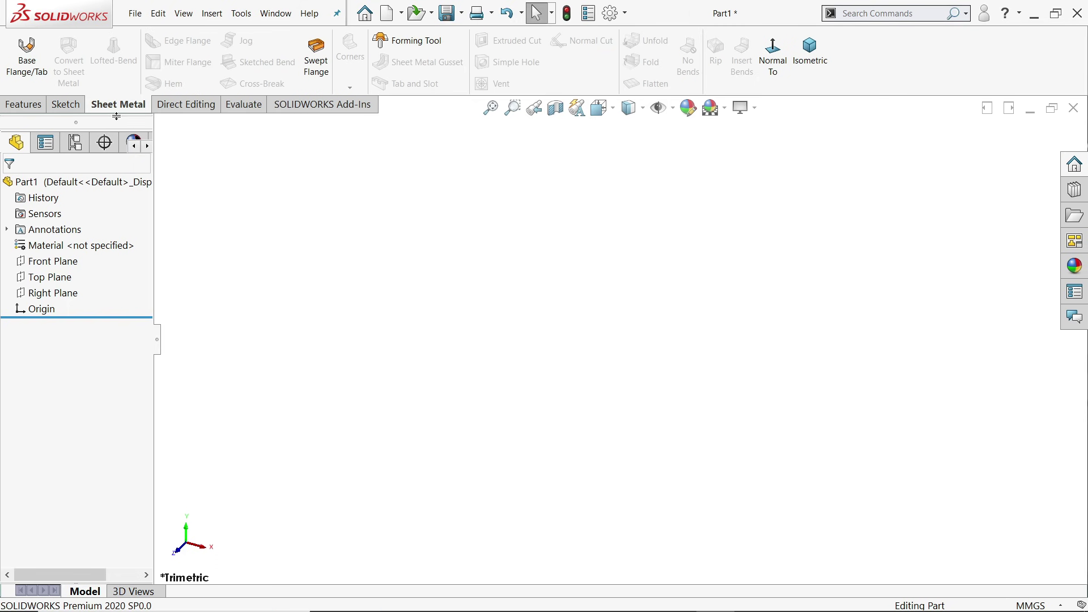
# Start a Base Flange sketch on the Top Plane and draw a vertical centerline running down to the origin.
pyautogui.click(27, 56)
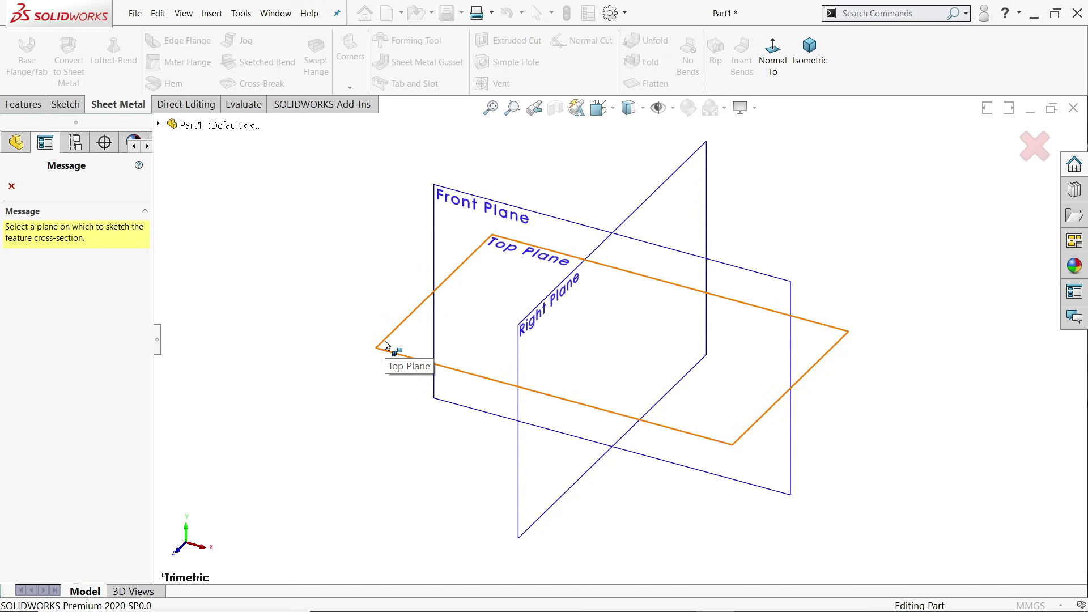
pyautogui.click(395, 352)
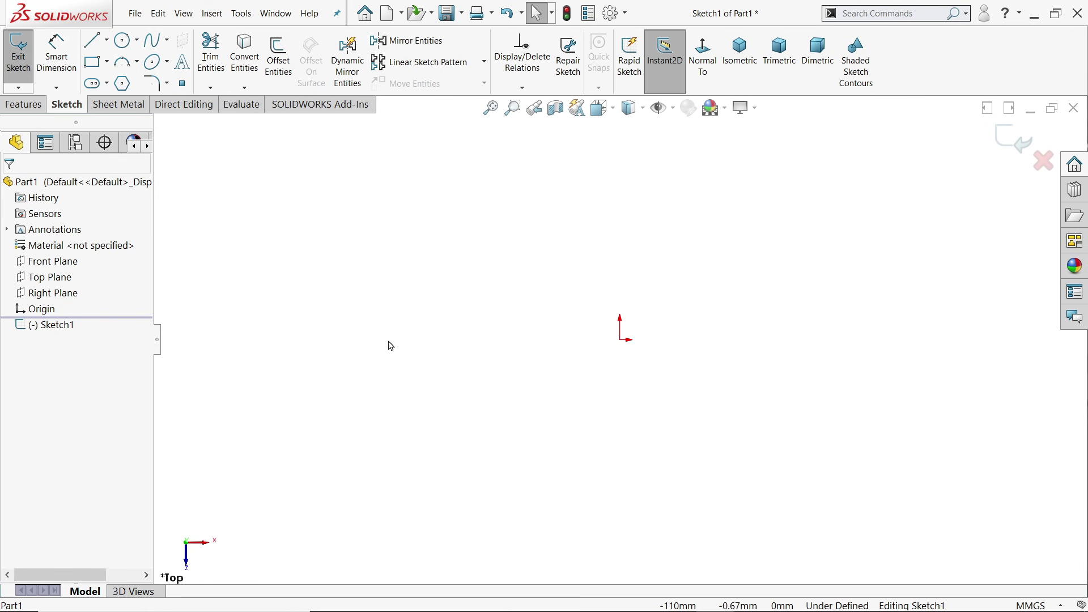
pyautogui.click(107, 41)
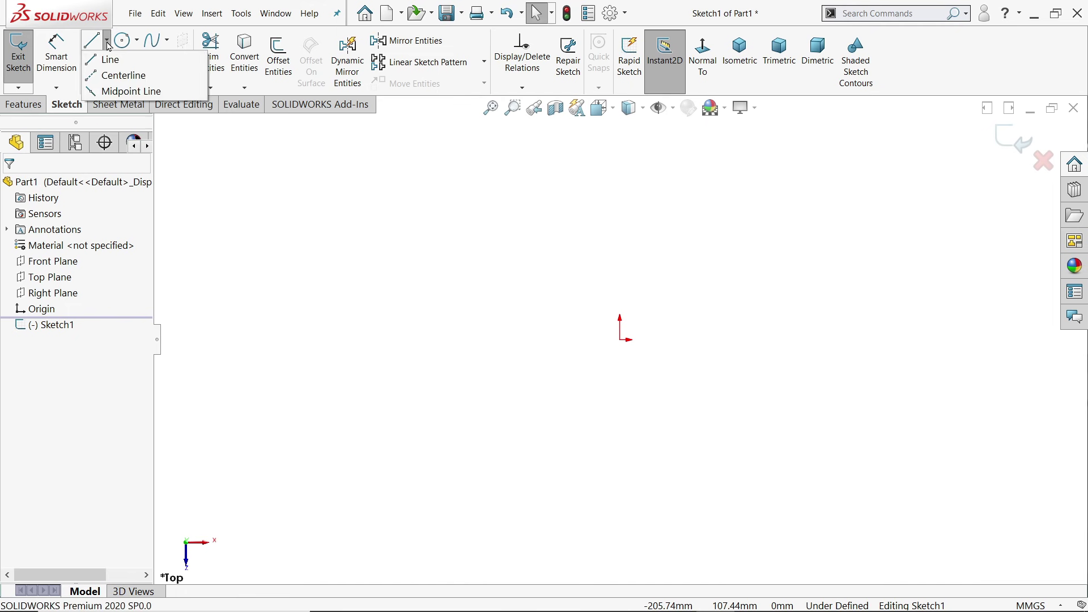
pyautogui.click(123, 76)
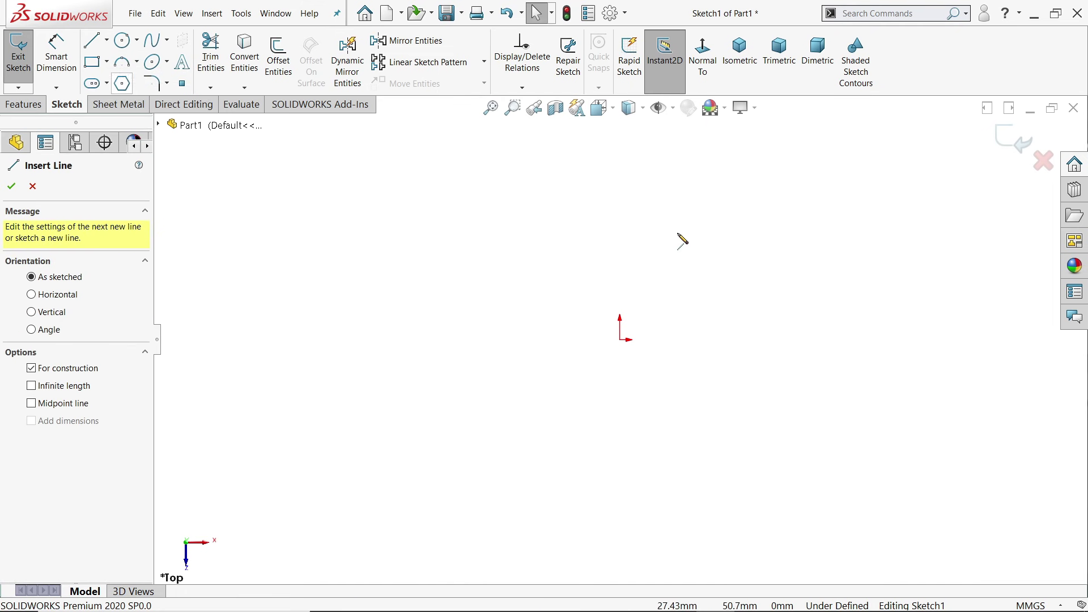
pyautogui.click(619, 220)
pyautogui.click(619, 339)
pyautogui.rightClick(660, 295)
pyautogui.click(683, 298)
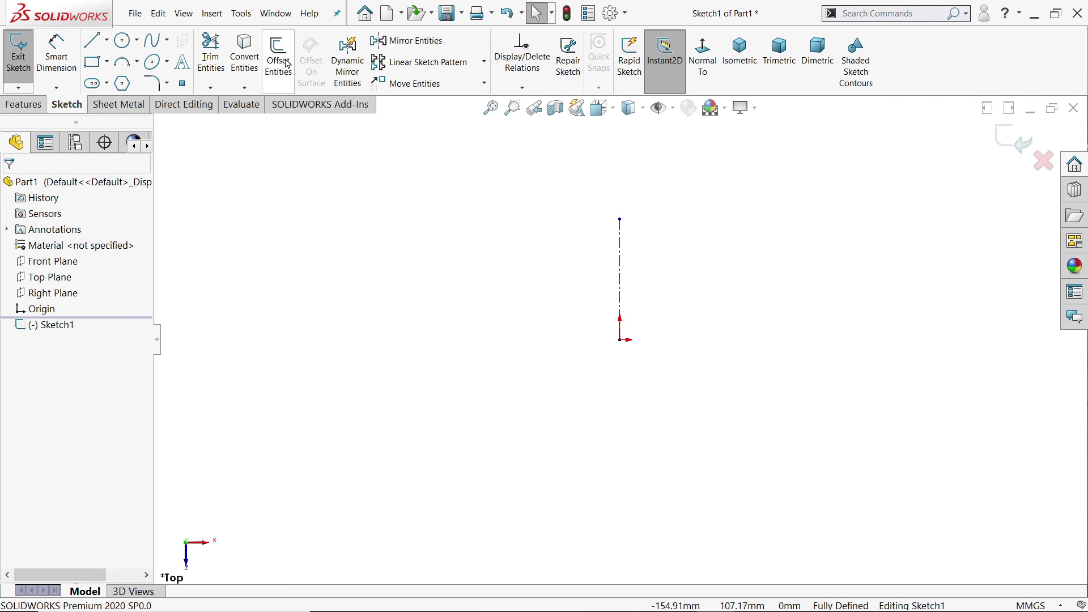
# Mirror dynamically about the centerline and draw the stepped left half-profile, about 93 mm high overall, with a 20 mm shoulder and 30 mm wide leg.
pyautogui.click(349, 66)
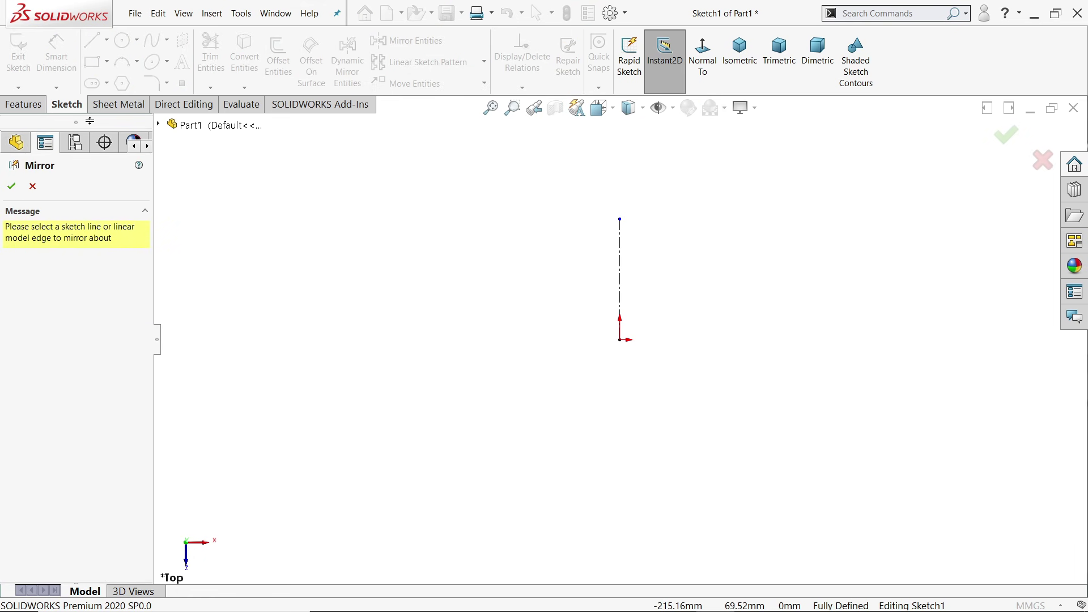
pyautogui.click(621, 291)
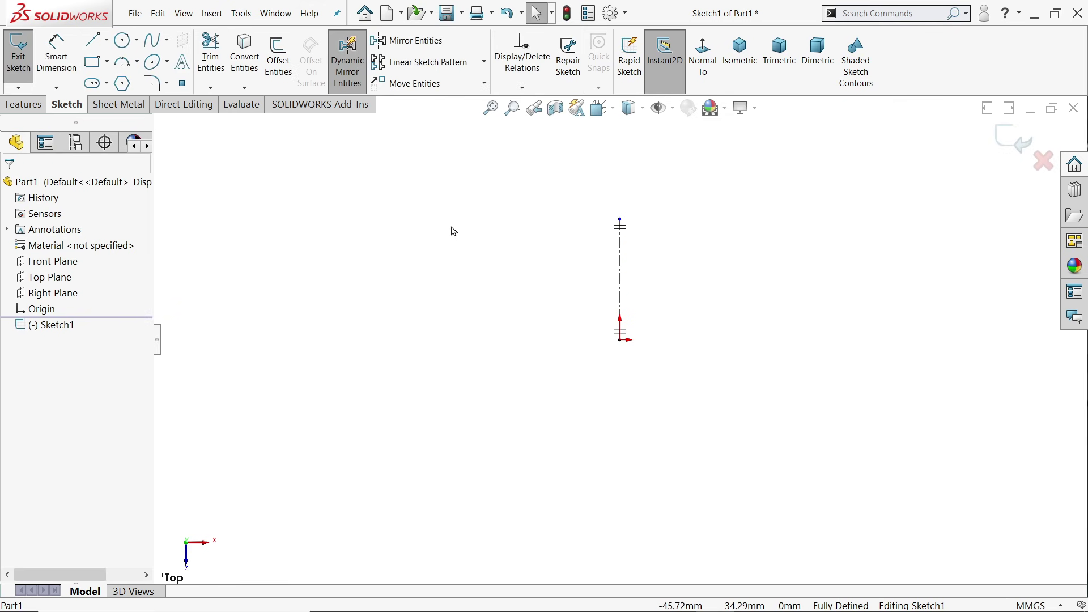
pyautogui.click(95, 40)
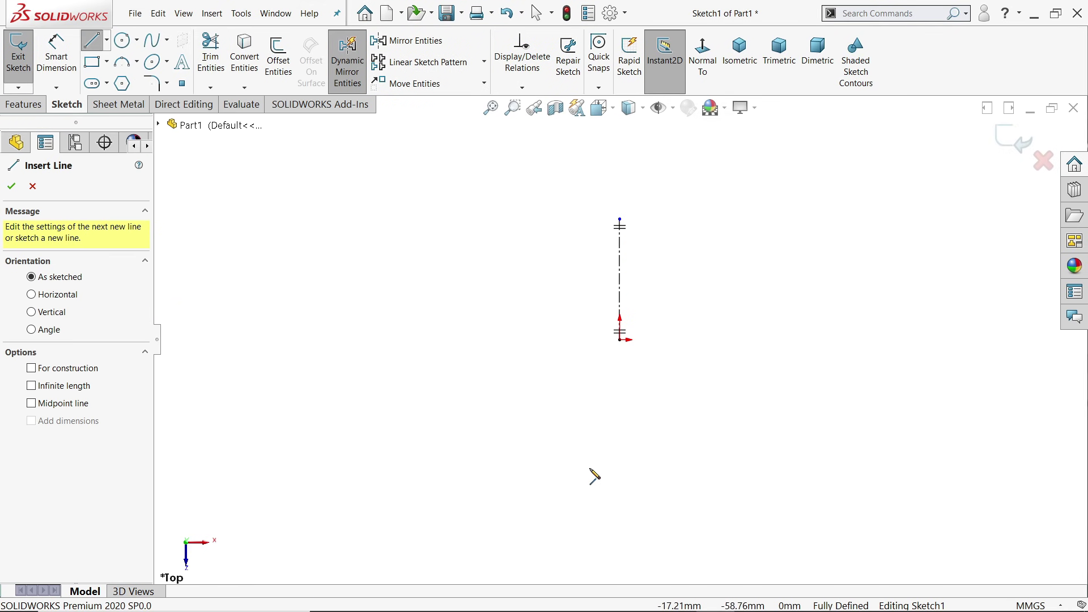
pyautogui.scroll(-2, 622, 493)
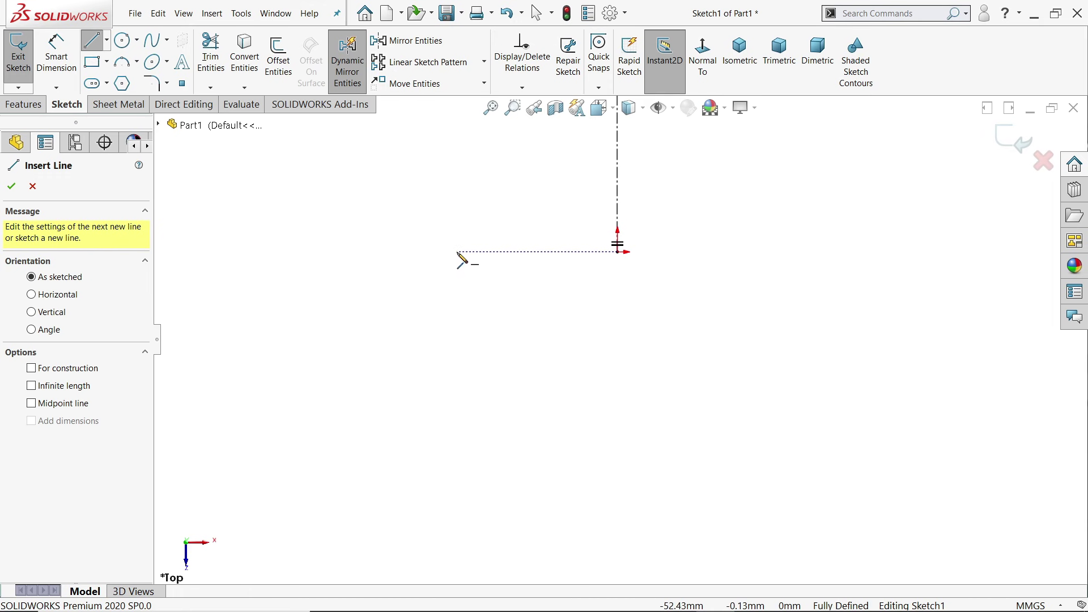
pyautogui.click(456, 252)
pyautogui.click(457, 277)
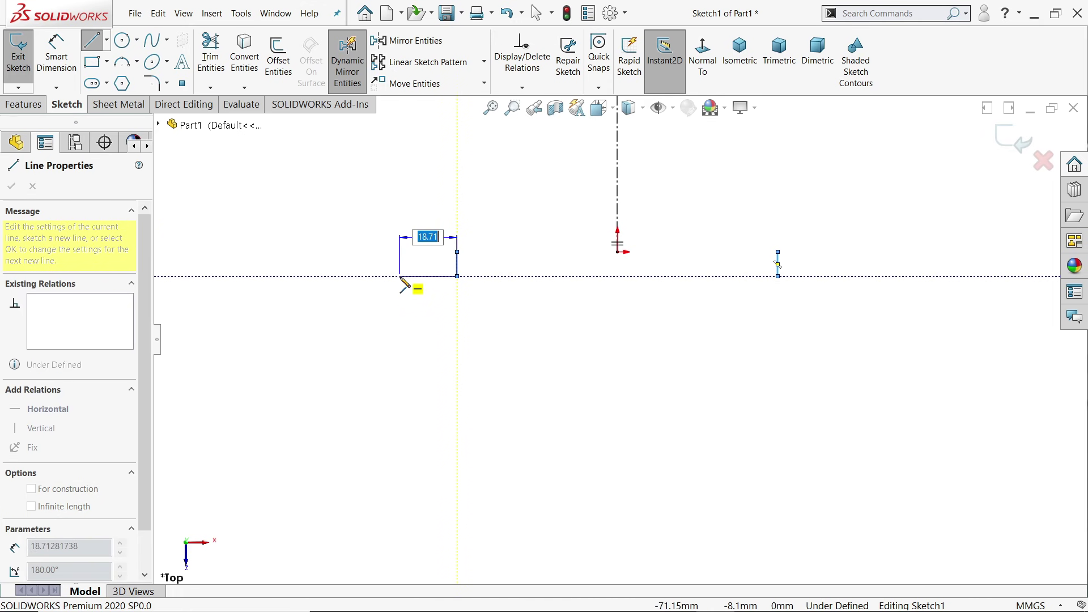
pyautogui.click(397, 277)
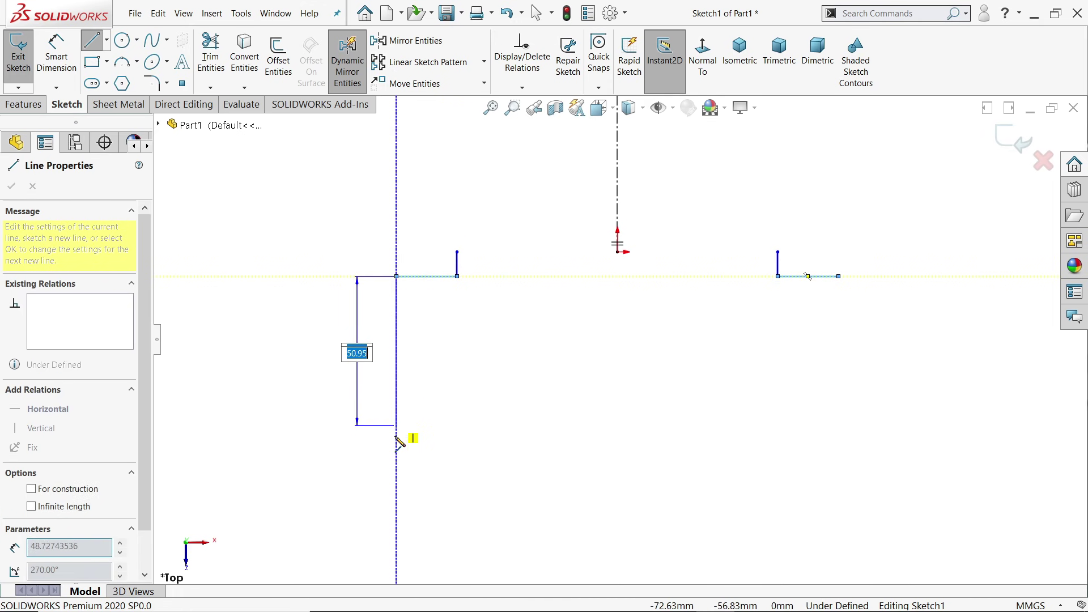
pyautogui.click(397, 534)
pyautogui.click(488, 534)
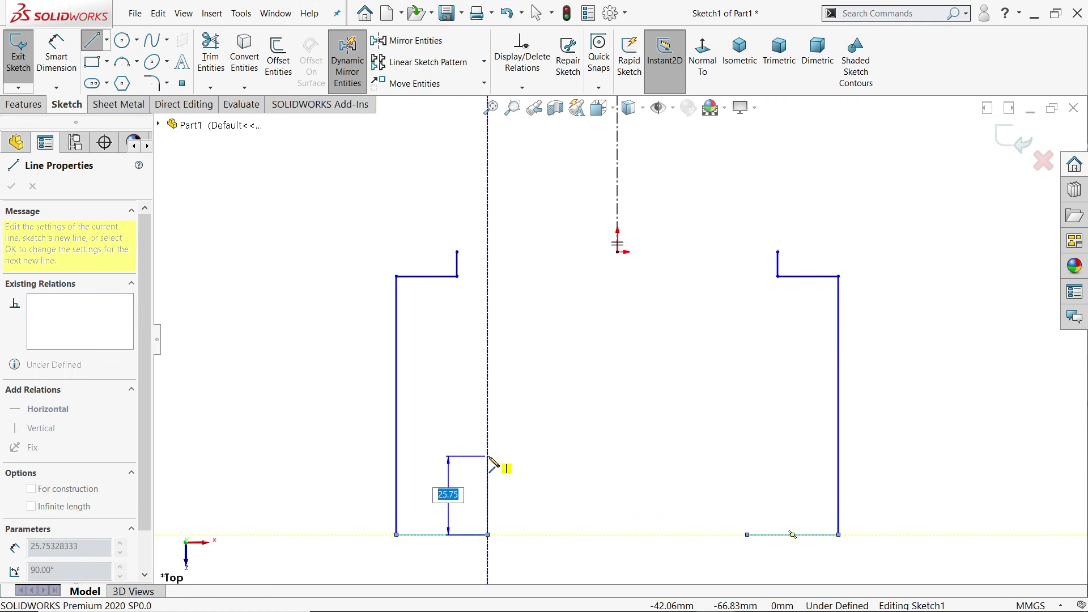
pyautogui.click(489, 457)
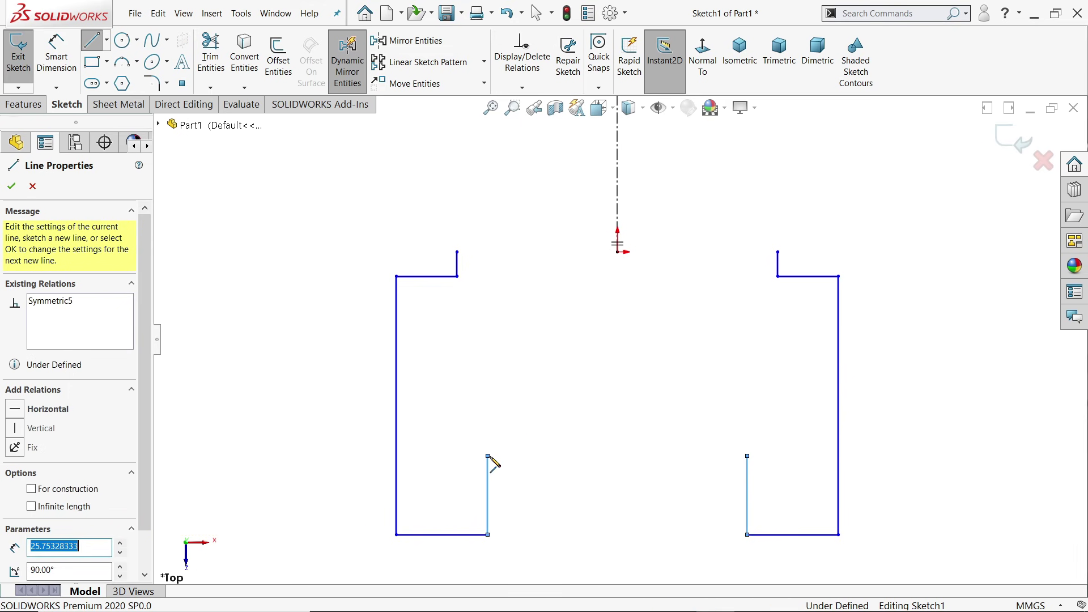
pyautogui.rightClick(525, 449)
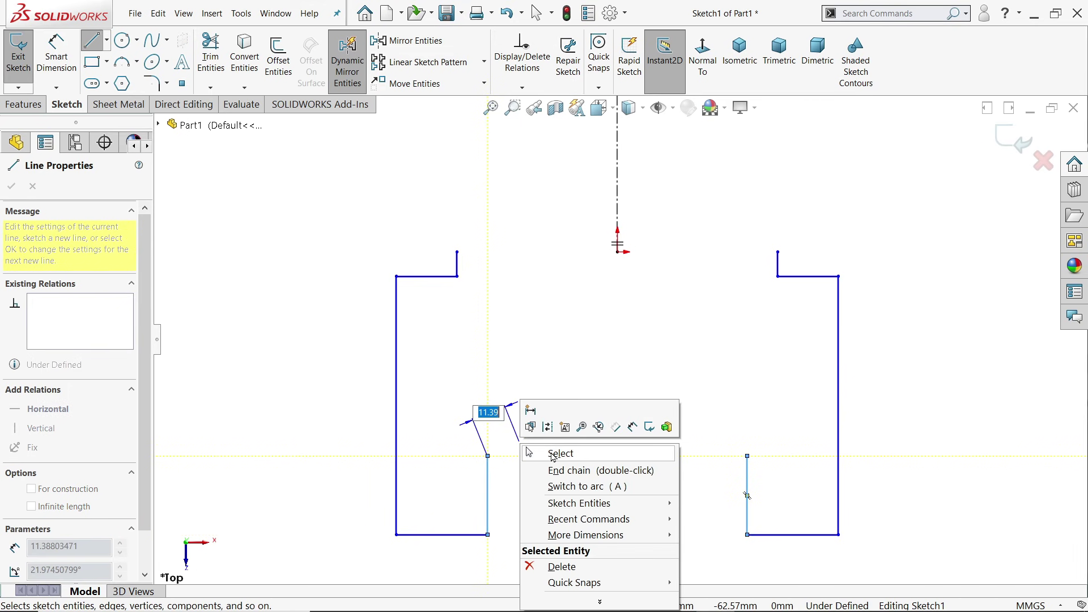
pyautogui.click(551, 454)
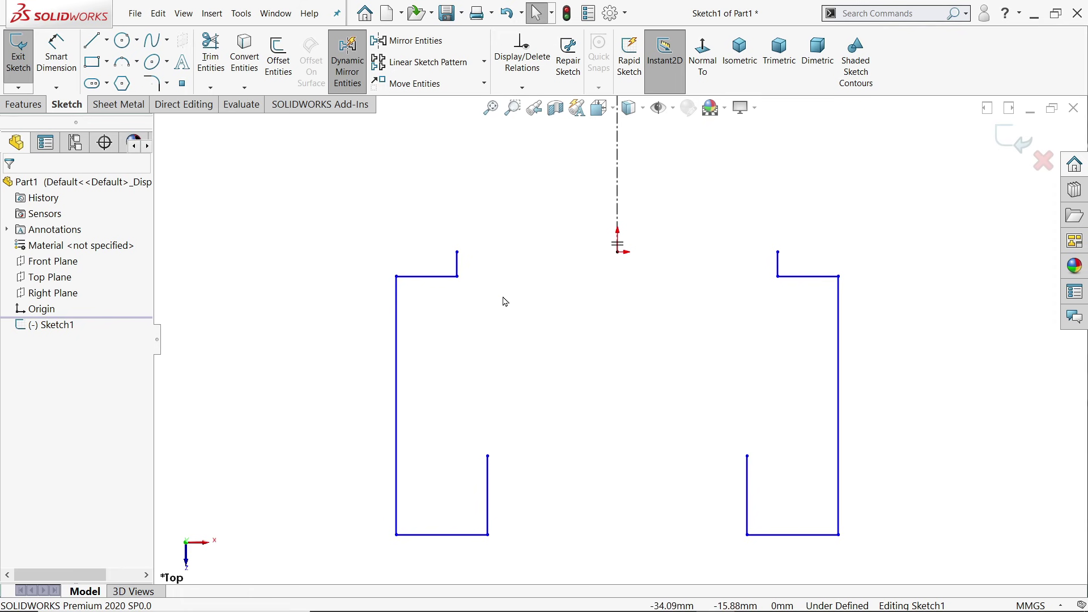
# Make the upper end of the left shoulder's short vertical line horizontal with the origin, and turn off dynamic mirroring.
pyautogui.click(457, 253)
pyautogui.keyDown('ctrl'); pyautogui.click(618, 257); pyautogui.keyUp('ctrl')
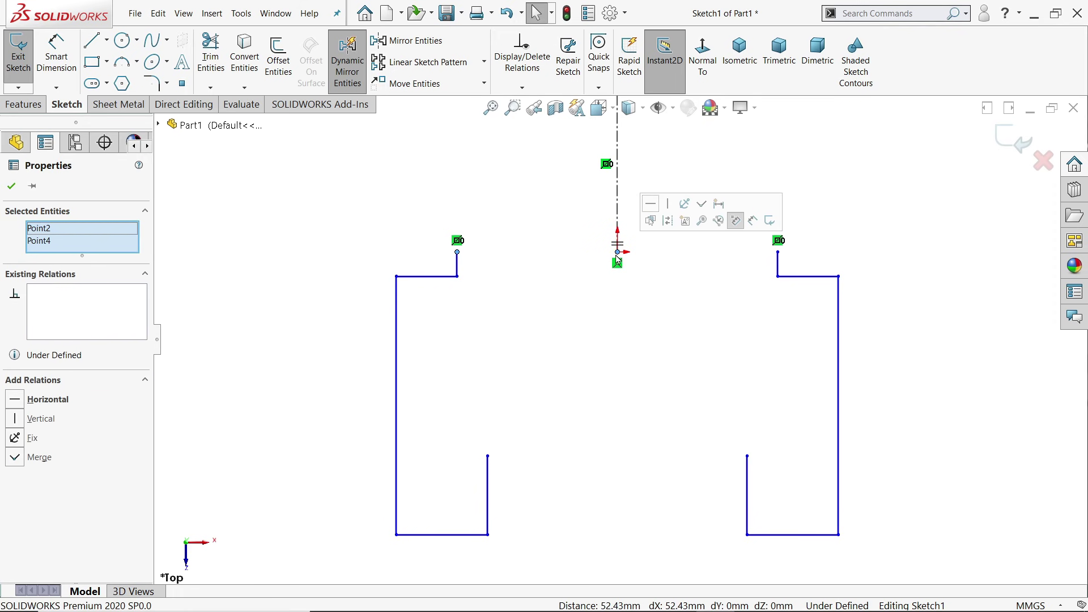
pyautogui.click(650, 203)
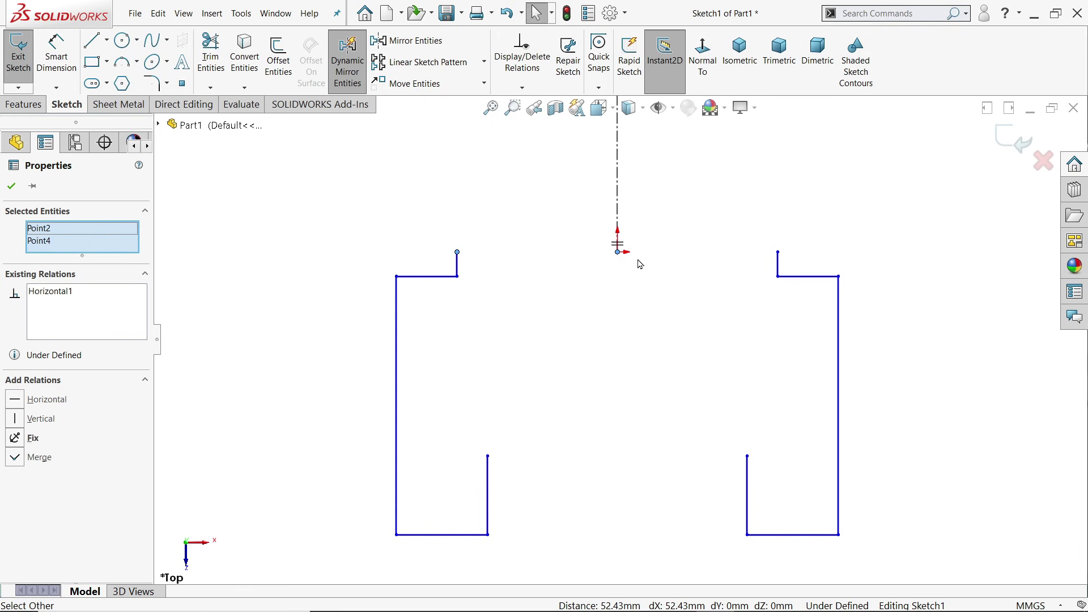
pyautogui.click(11, 186)
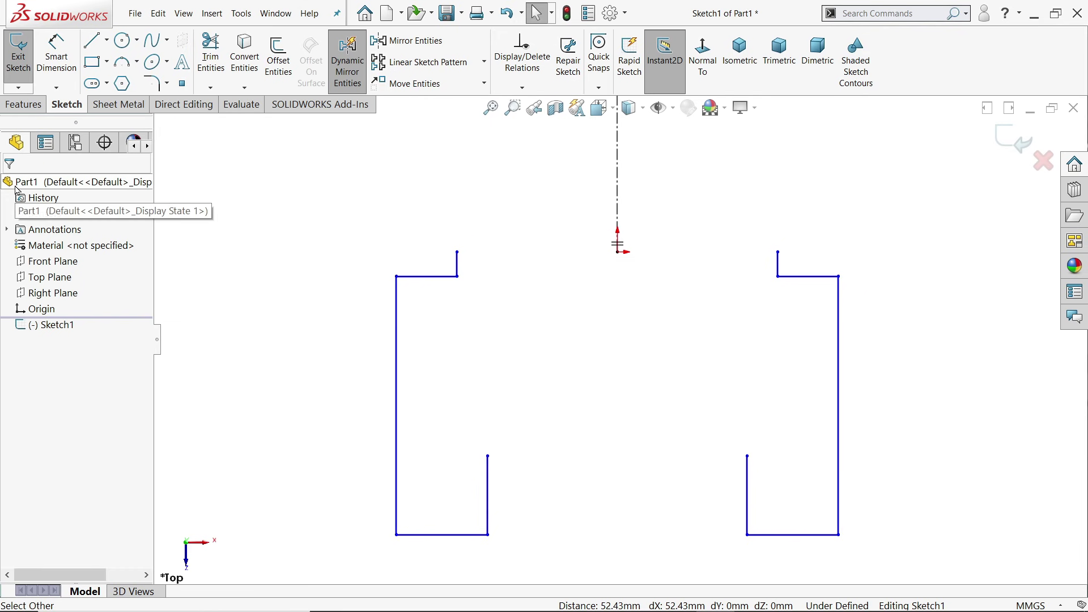
pyautogui.click(343, 73)
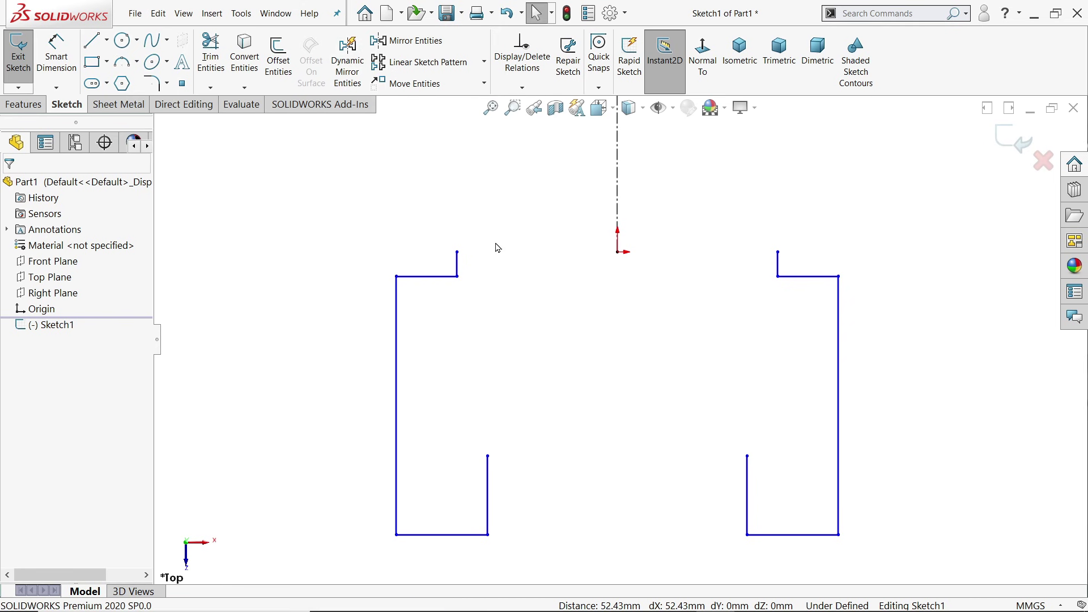
# Close the profile with a horizontal line about 105 mm long at the upper ends and one about 85 mm long between the legs.
pyautogui.press('l')
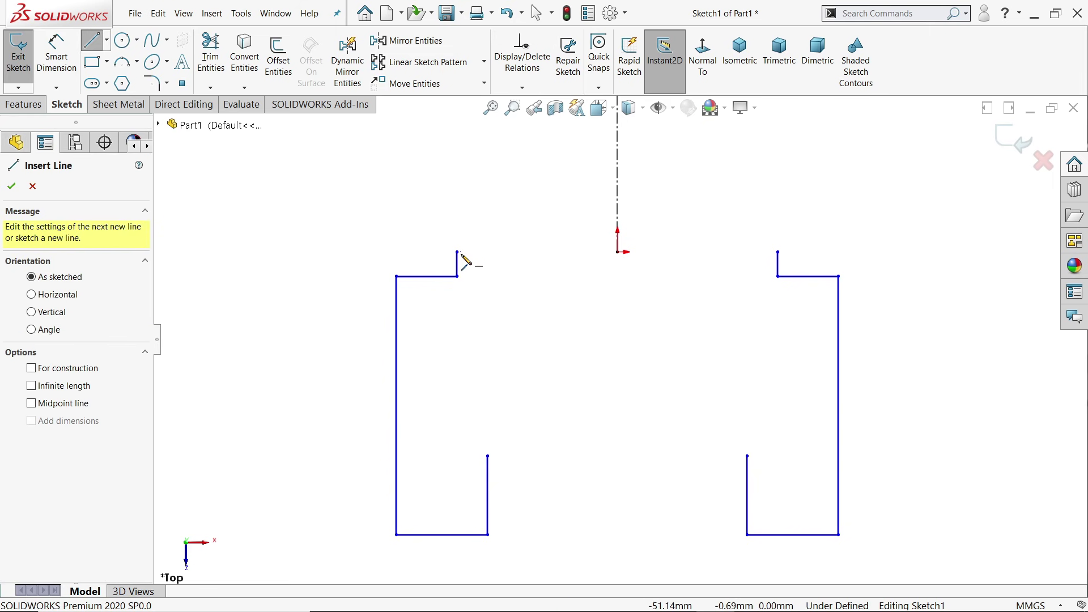
pyautogui.click(457, 252)
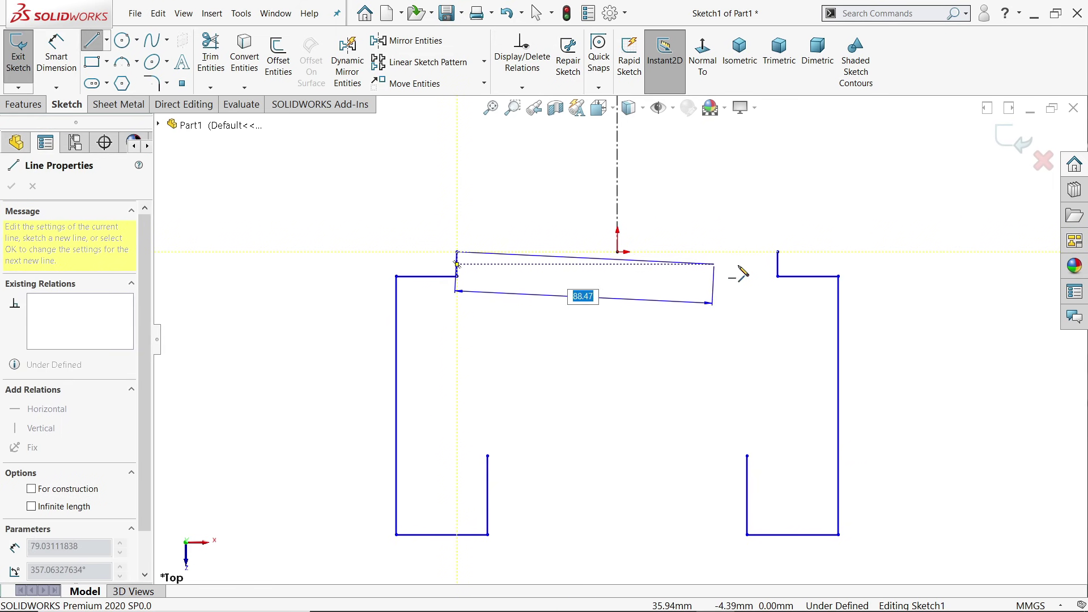
pyautogui.click(777, 252)
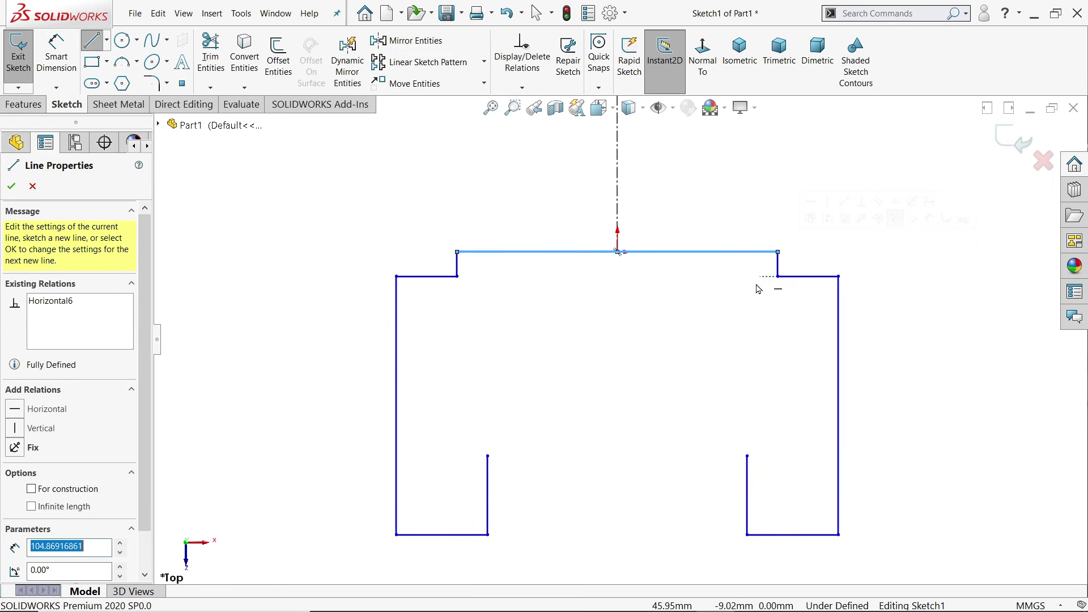
pyautogui.click(747, 456)
pyautogui.click(488, 456)
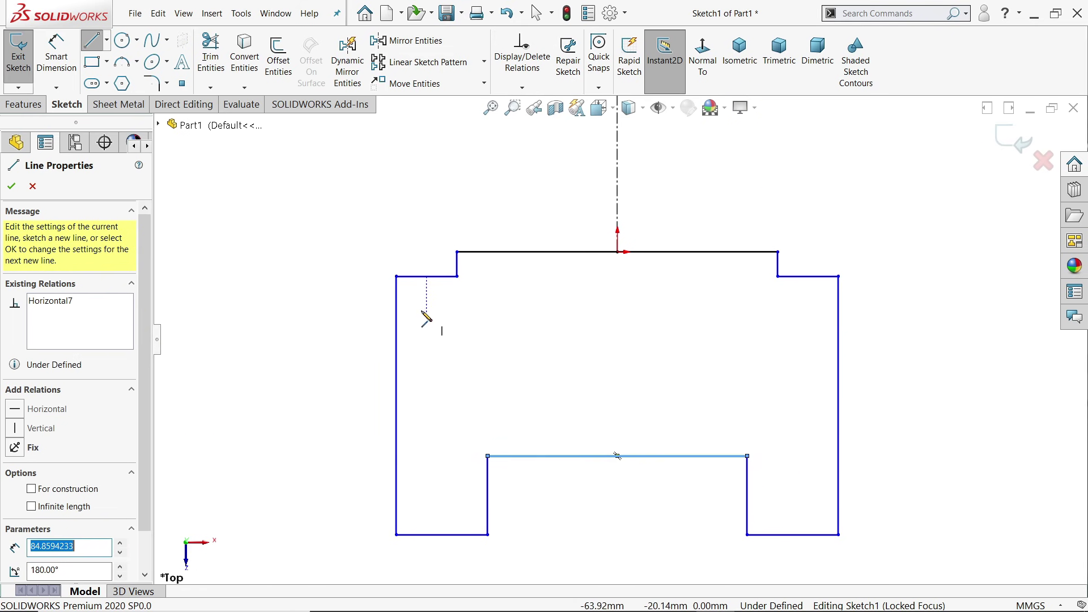
# Draw a corner rectangle 30 mm wide and 24 mm high inside the profile.
pyautogui.click(107, 63)
pyautogui.click(119, 85)
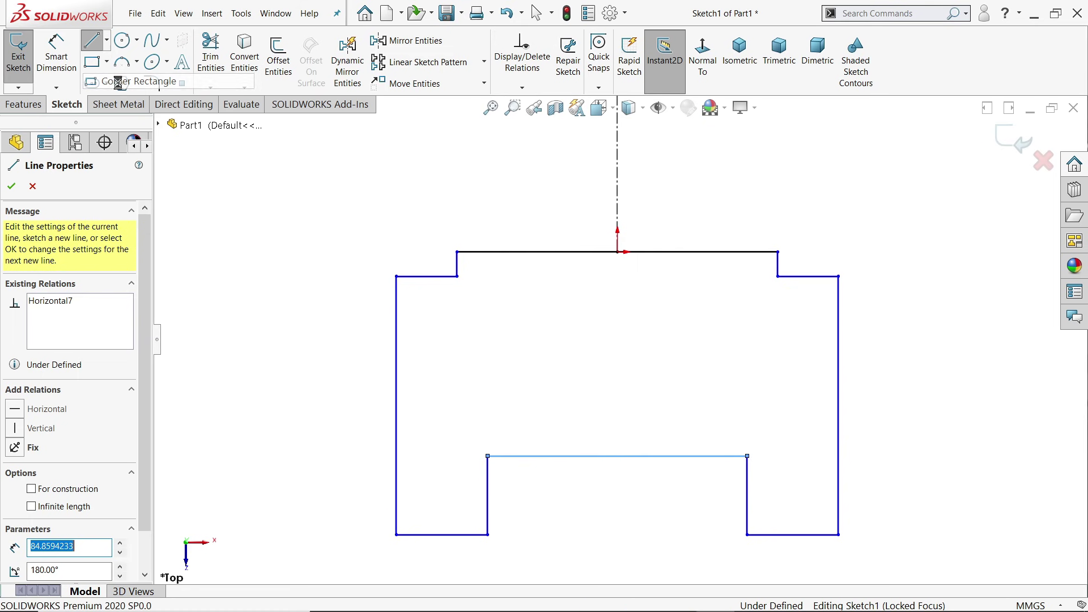
pyautogui.click(532, 327)
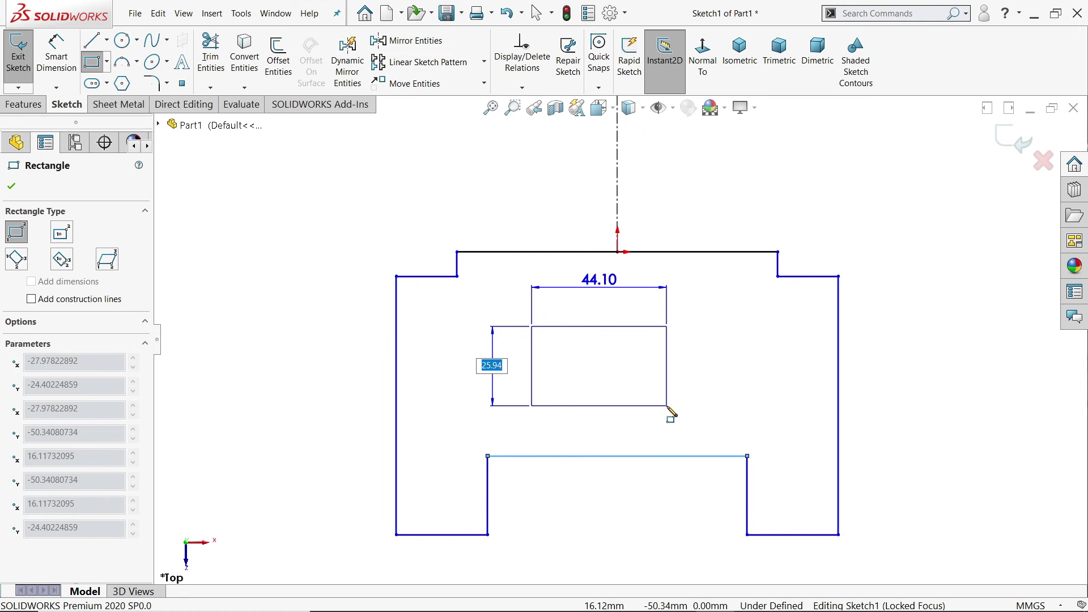
pyautogui.write('24')
pyautogui.press('Return')
pyautogui.write('30')
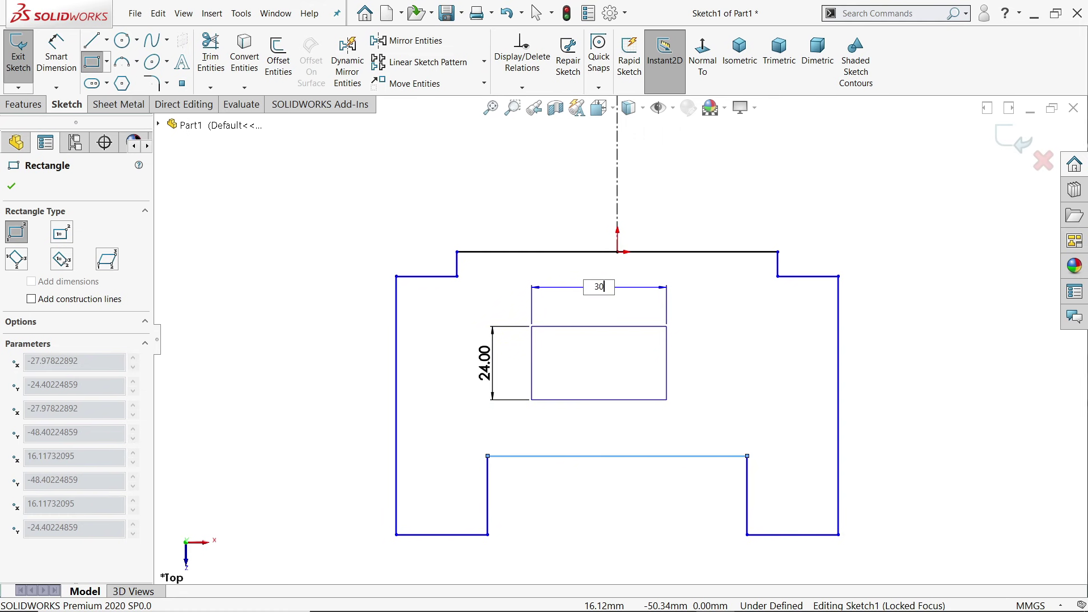
pyautogui.press('Return')
# Dimension the profile's overall height from its upper edge to the bottom of the left leg as 72 mm.
pyautogui.click(40, 71)
pyautogui.scroll(2, 584, 374)
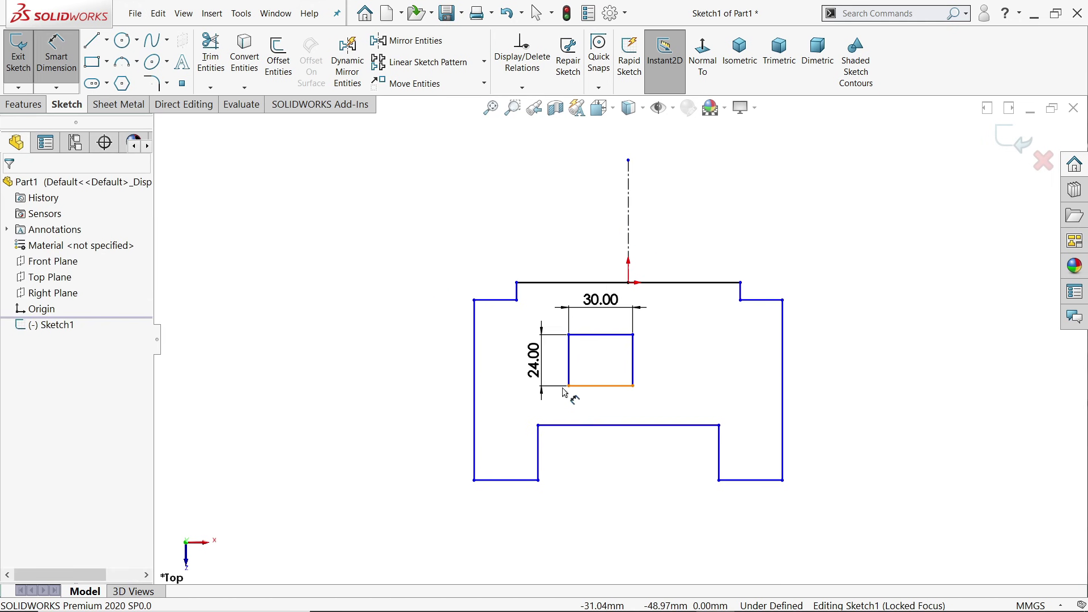
pyautogui.scroll(-1, 518, 381)
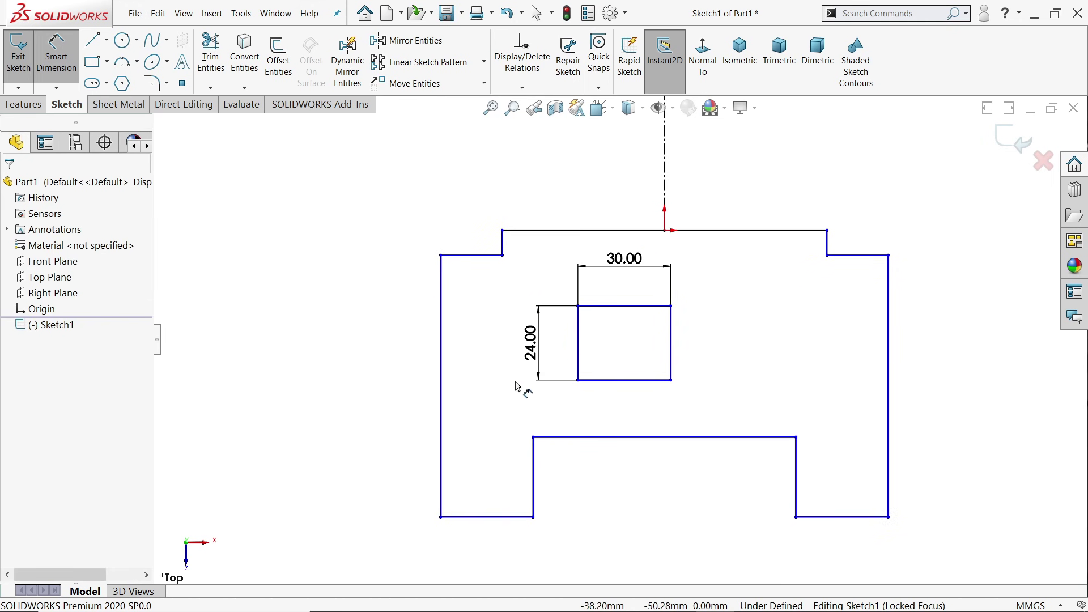
pyautogui.click(503, 516)
pyautogui.click(567, 231)
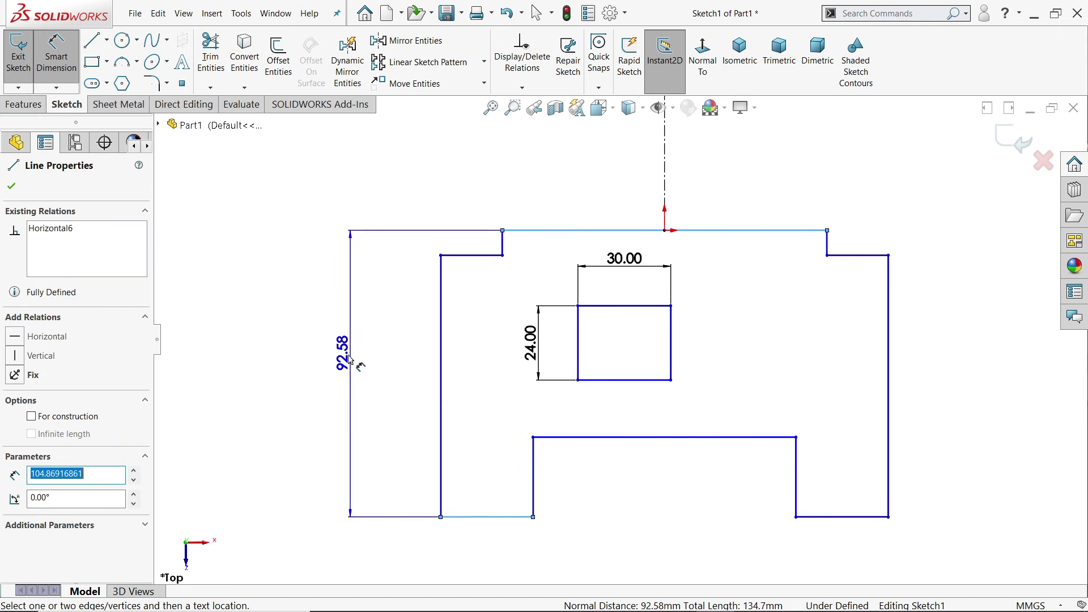
pyautogui.click(350, 362)
pyautogui.write('72')
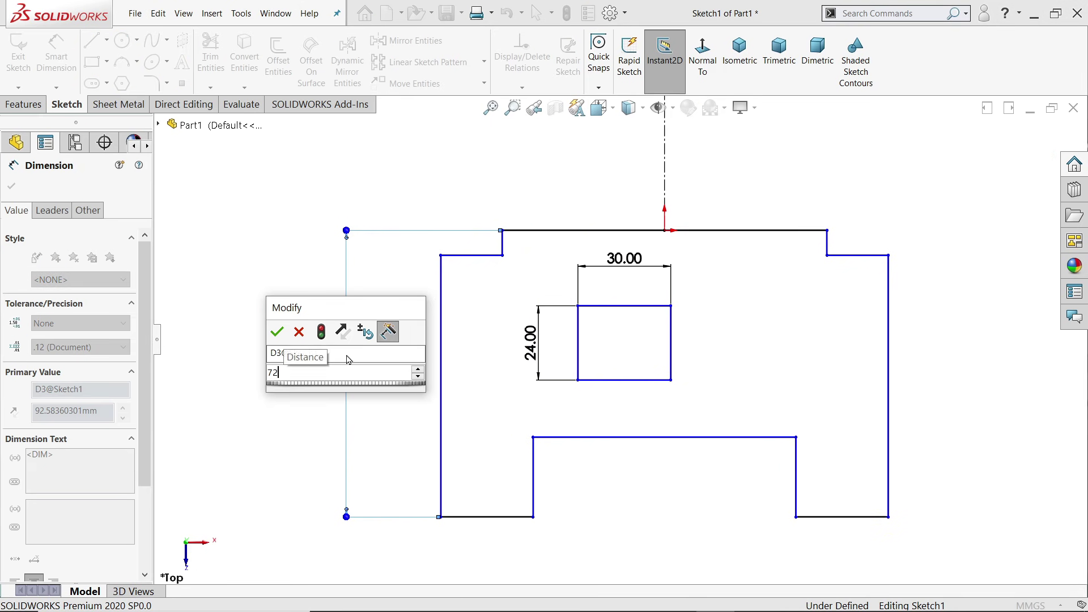
pyautogui.press('Return')
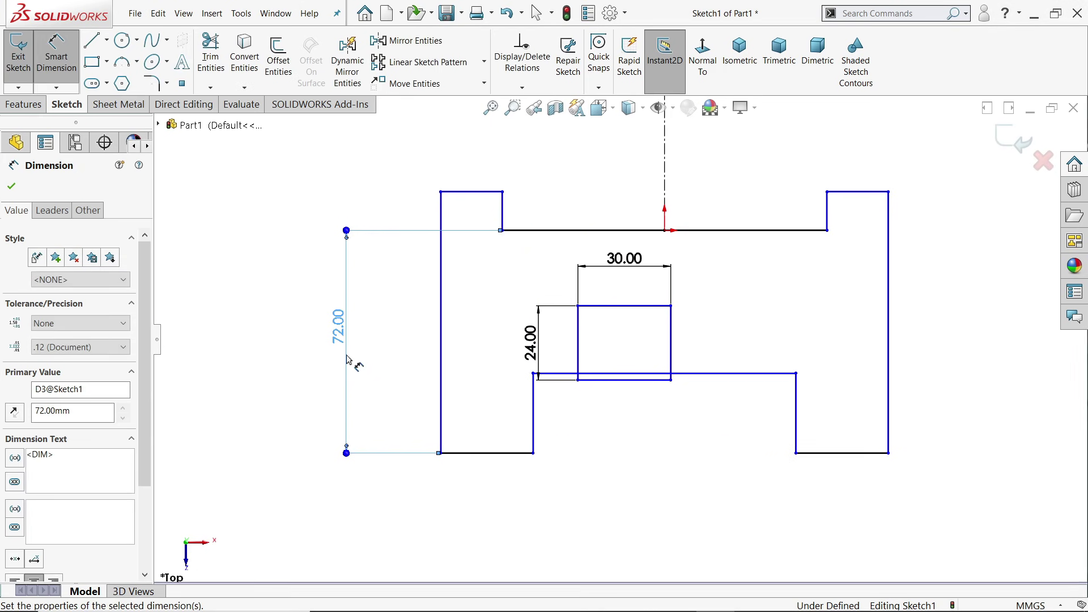
pyautogui.click(14, 187)
# Move the shoulder line back below the profile's upper edge and shift the inner rectangle up, clear of the edge between the legs.
pyautogui.click(512, 454)
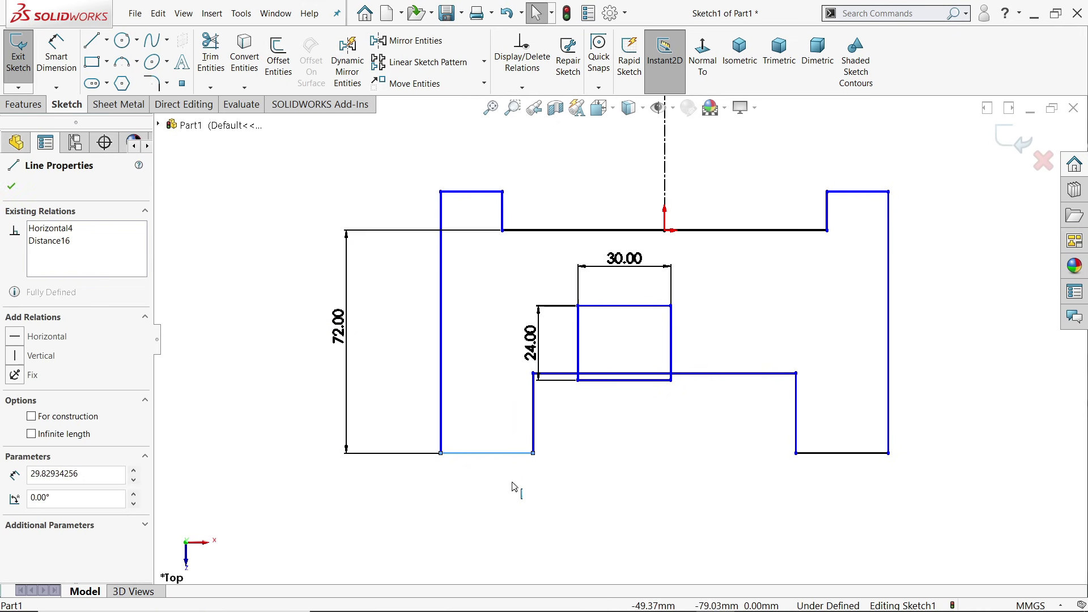
pyautogui.click(17, 192)
pyautogui.moveTo(488, 192); pyautogui.dragTo(493, 272)
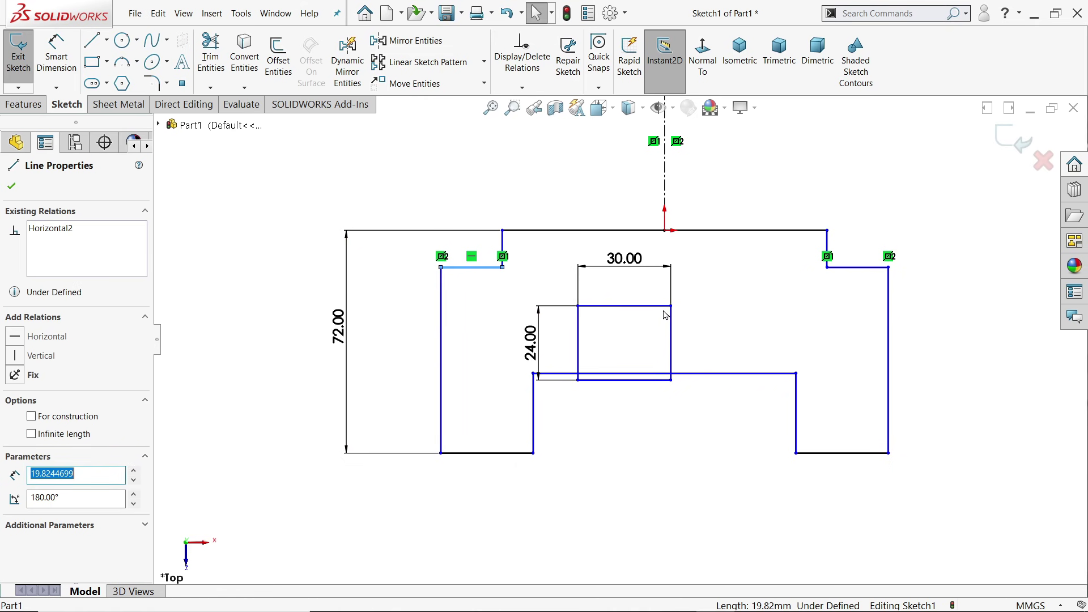
pyautogui.moveTo(653, 310); pyautogui.dragTo(651, 283)
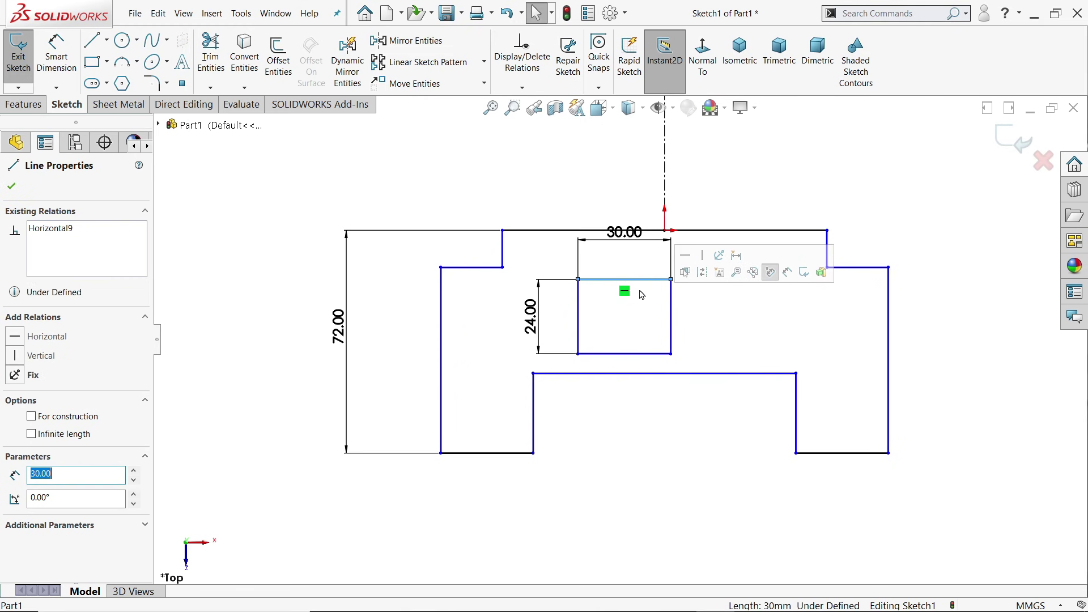
pyautogui.click(679, 461)
# Center the rectangle by adding a vertical relation between its upper edge's midpoint and the origin.
pyautogui.scroll(-2, 682, 304)
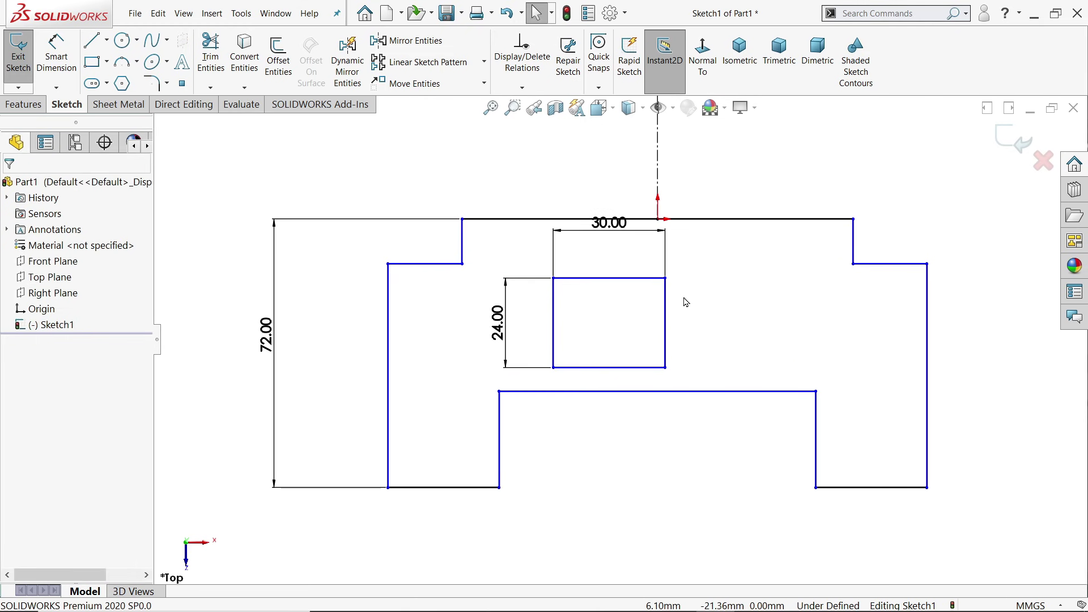
pyautogui.click(608, 279)
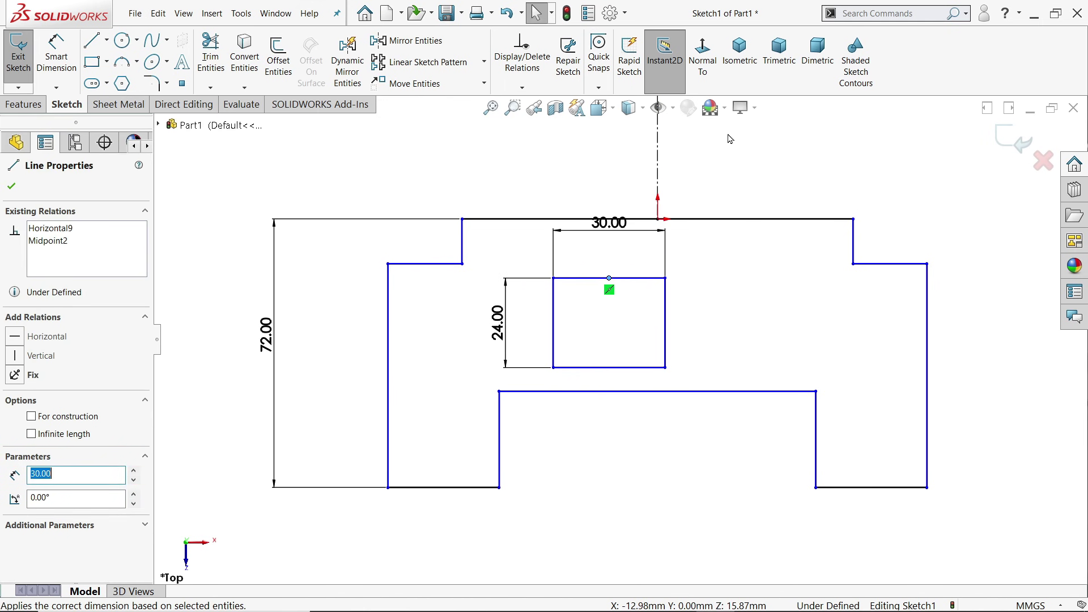
pyautogui.click(658, 220)
pyautogui.keyDown('ctrl'); pyautogui.click(660, 224); pyautogui.keyUp('ctrl')
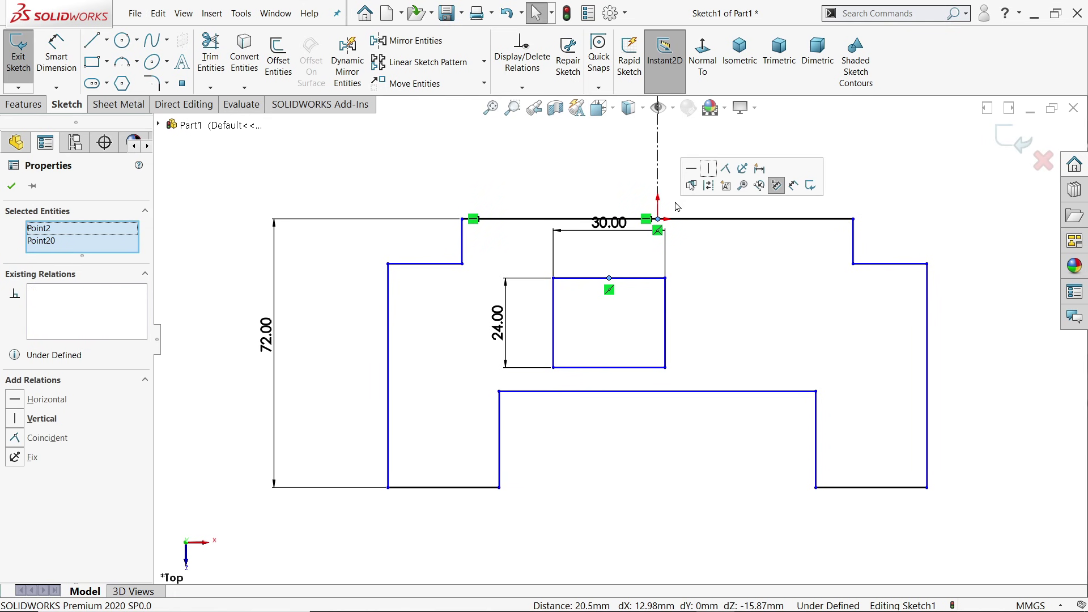
pyautogui.click(711, 170)
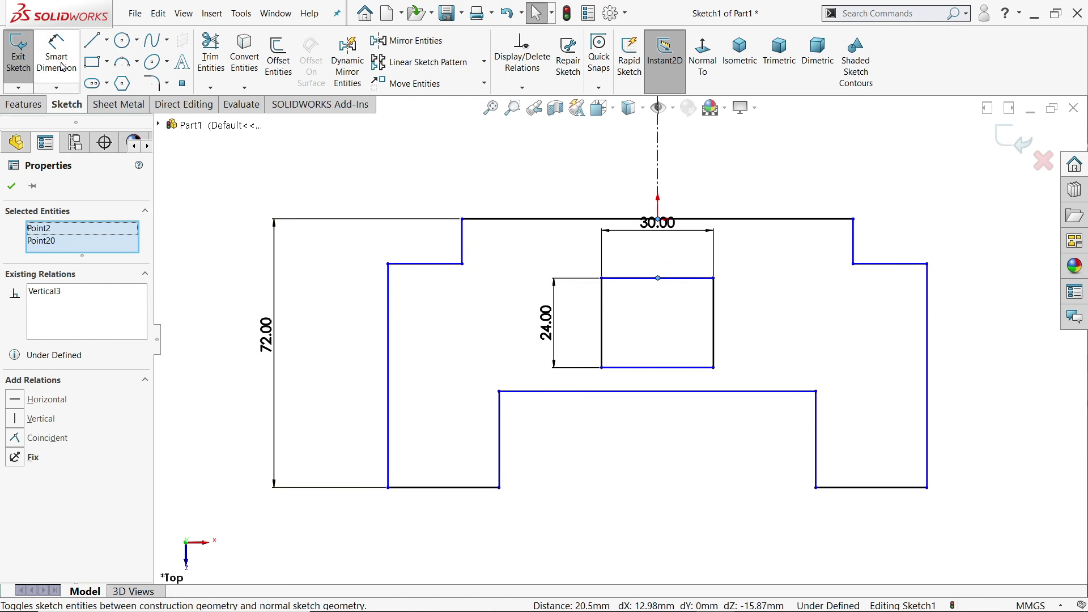
# Dimension the distance from the profile's upper edge to the rectangle's upper edge as 10 mm.
pyautogui.click(43, 56)
pyautogui.click(702, 220)
pyautogui.click(696, 281)
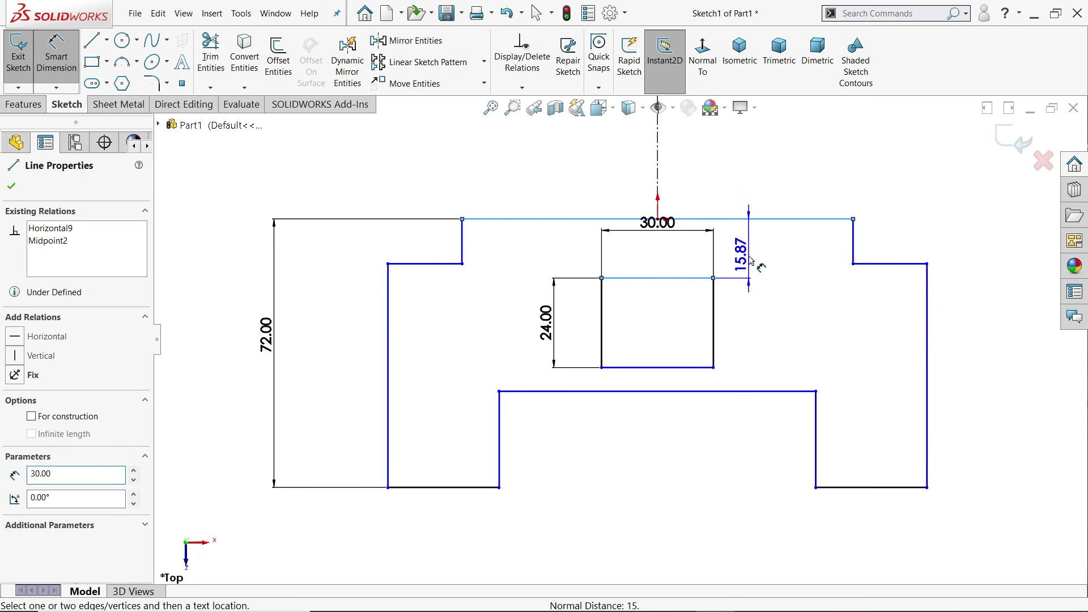
pyautogui.click(748, 252)
pyautogui.write('10')
pyautogui.press('Return')
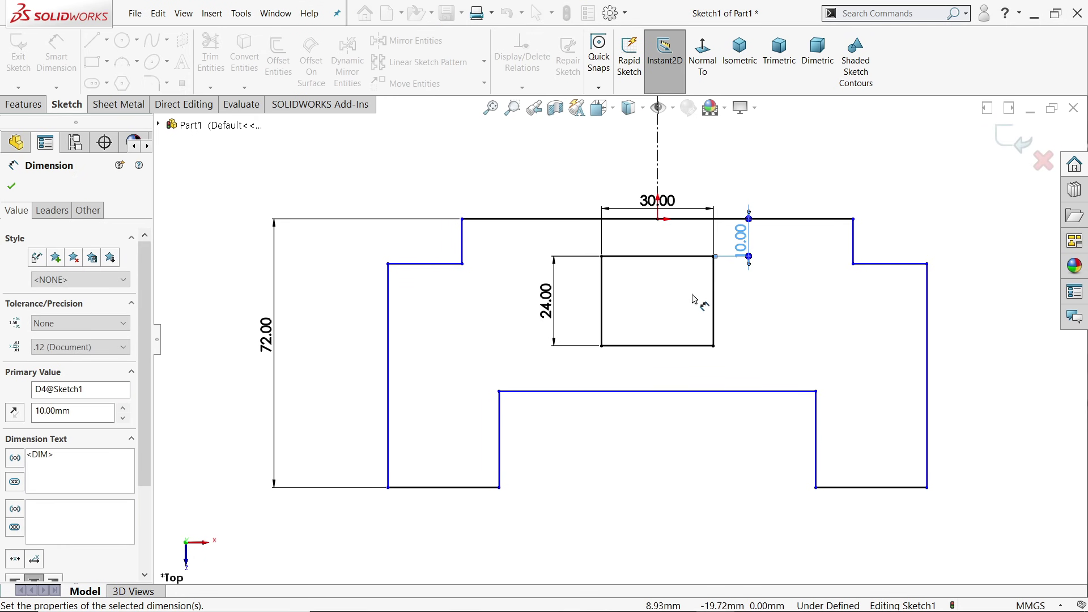
# Dimension the step at the profile's upper-left corner as 4 mm high and 10 mm wide.
pyautogui.click(462, 243)
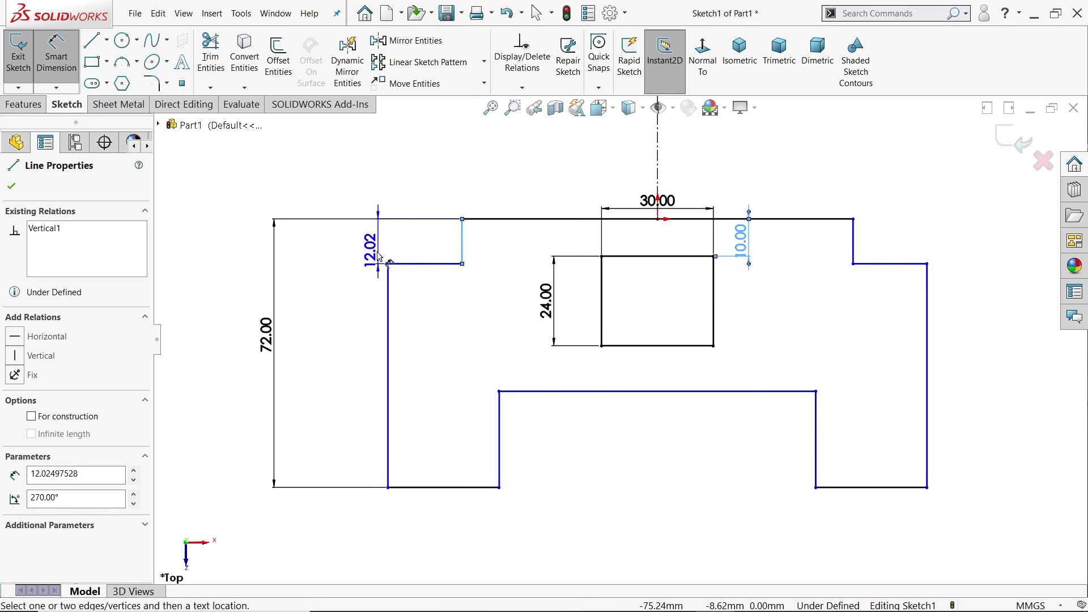
pyautogui.click(345, 264)
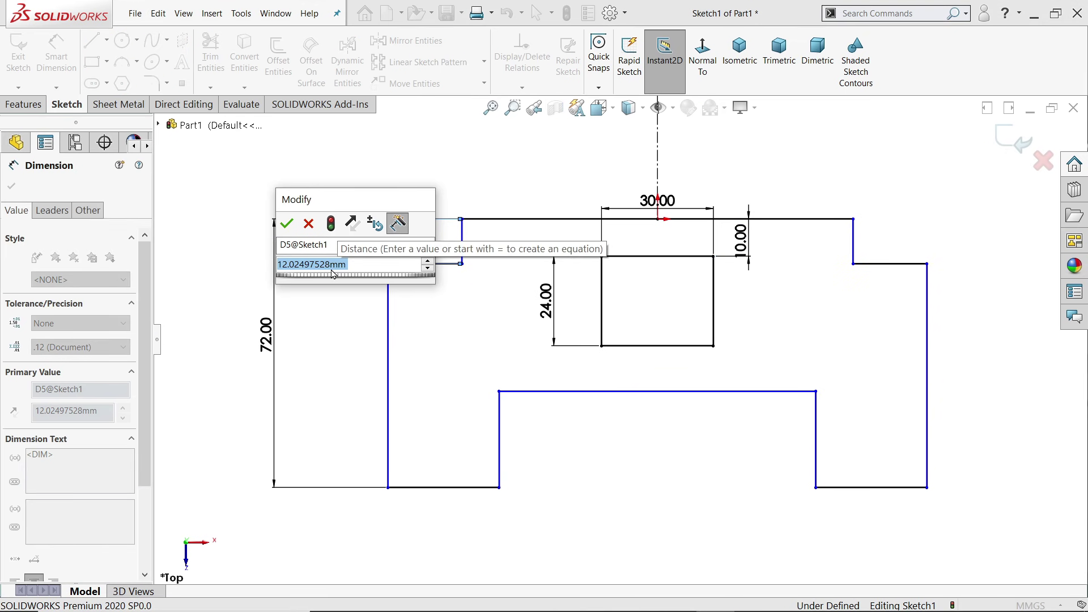
pyautogui.write('4')
pyautogui.click(287, 224)
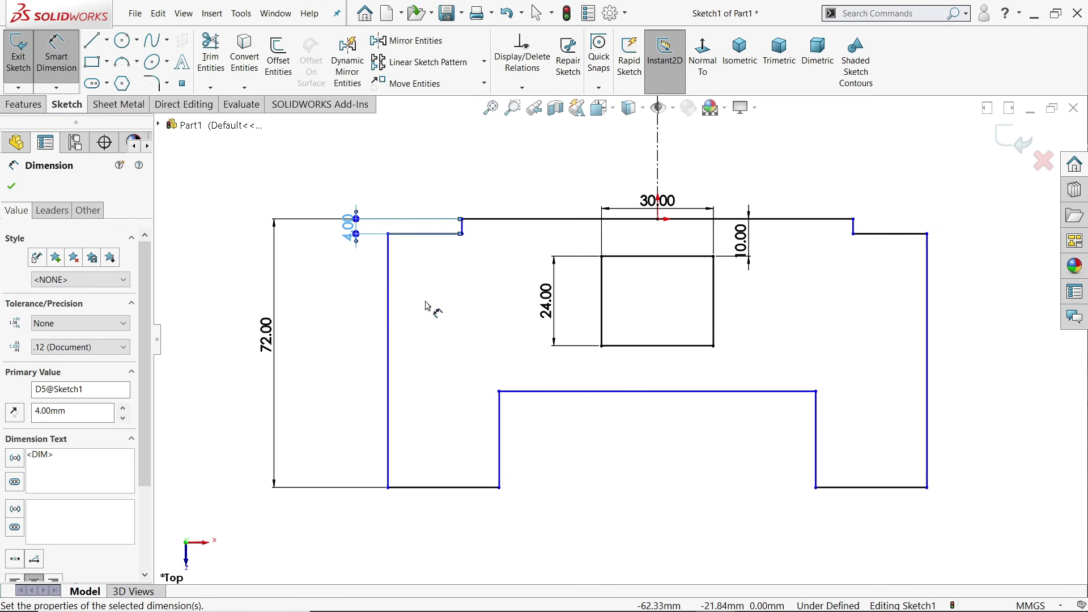
pyautogui.click(424, 255)
pyautogui.click(427, 241)
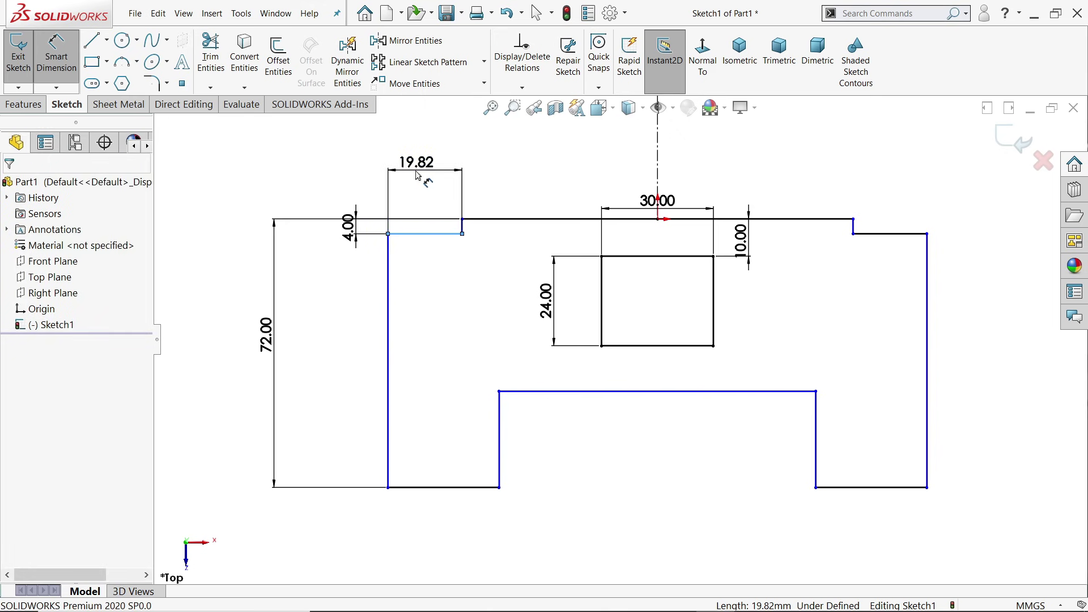
pyautogui.click(426, 172)
pyautogui.write('10')
pyautogui.click(348, 150)
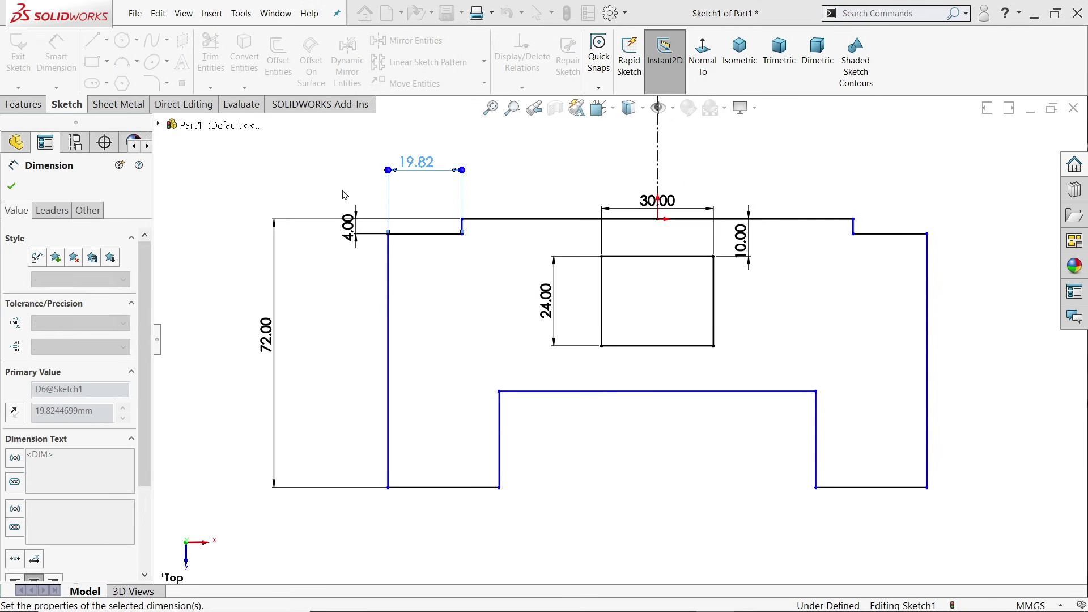
# Dimension the opening between the legs as 20 mm deep and 96 mm wide.
pyautogui.click(499, 447)
pyautogui.click(528, 443)
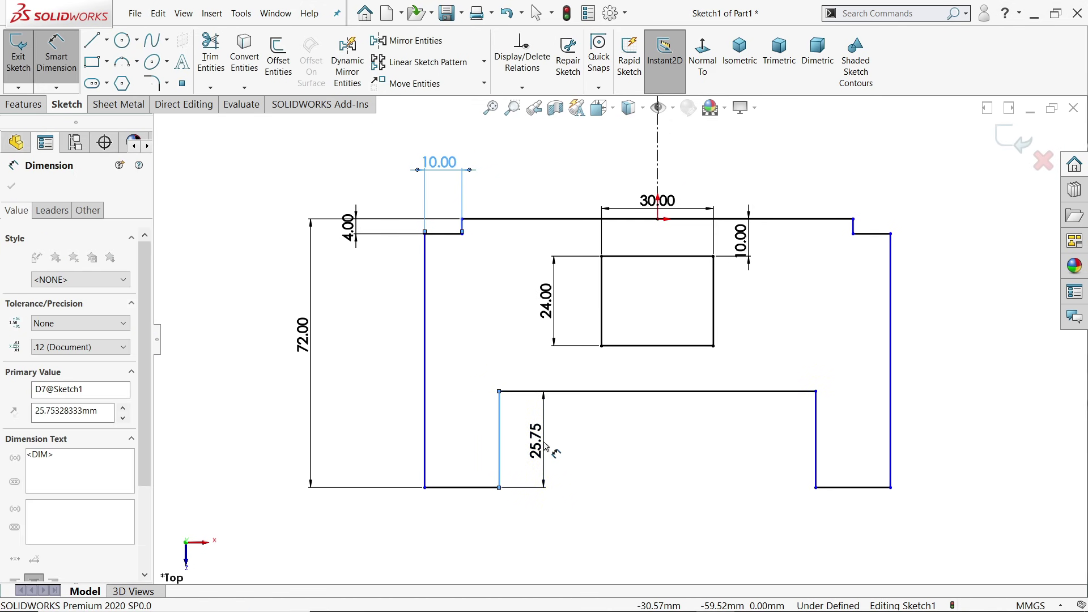
pyautogui.write('20')
pyautogui.click(476, 422)
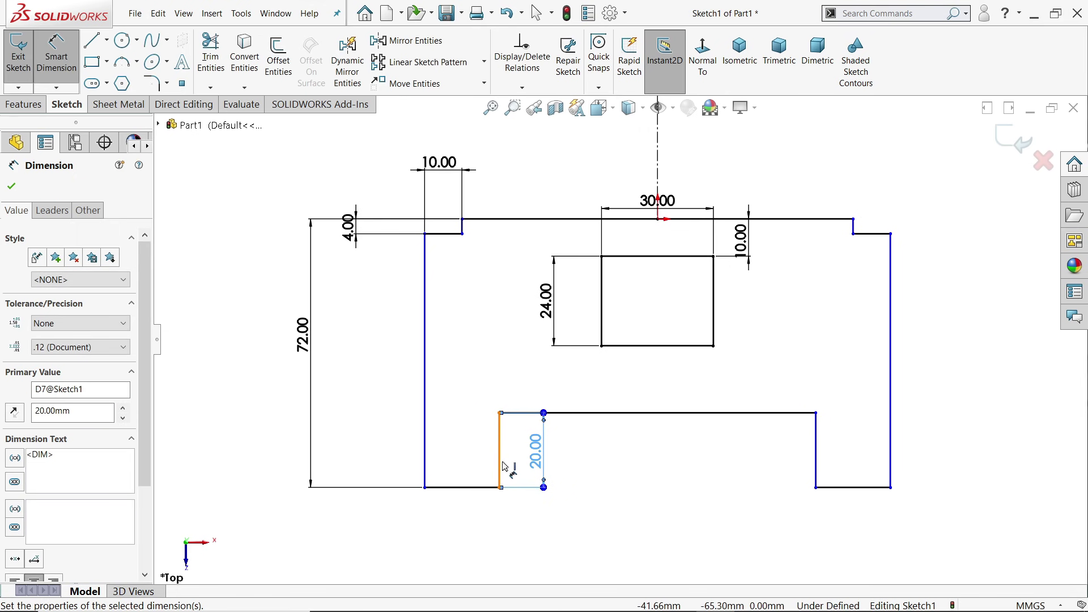
pyautogui.click(816, 463)
pyautogui.click(500, 453)
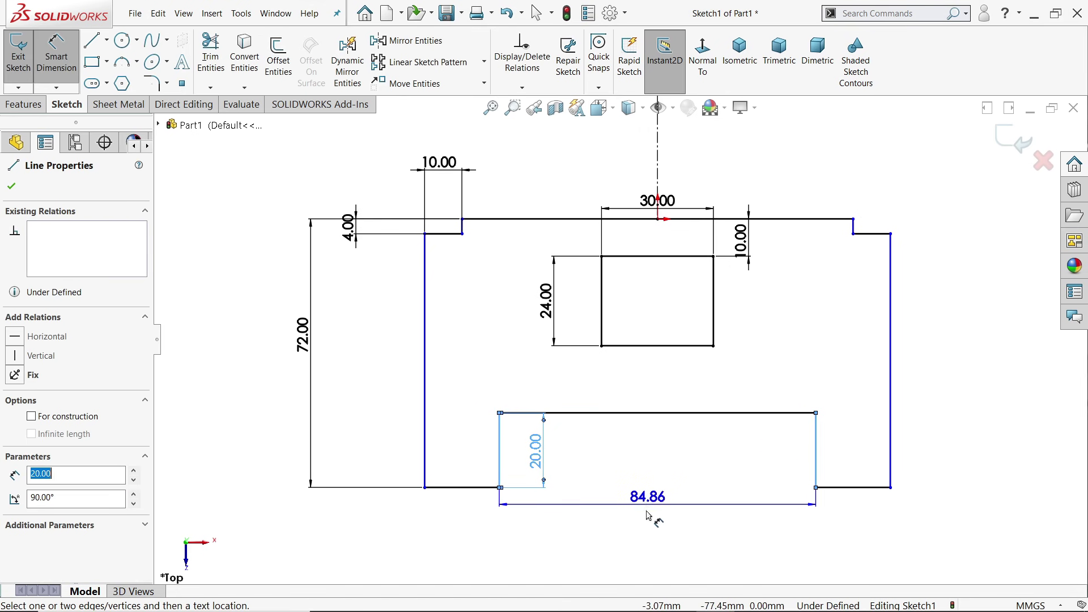
pyautogui.click(642, 518)
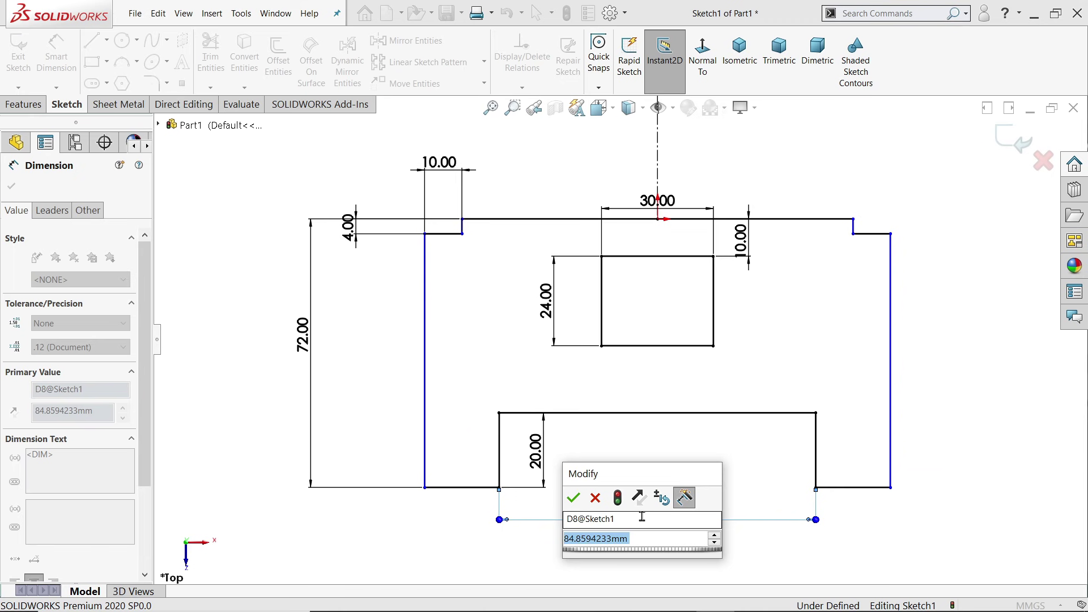
pyautogui.write('96')
pyautogui.click(573, 498)
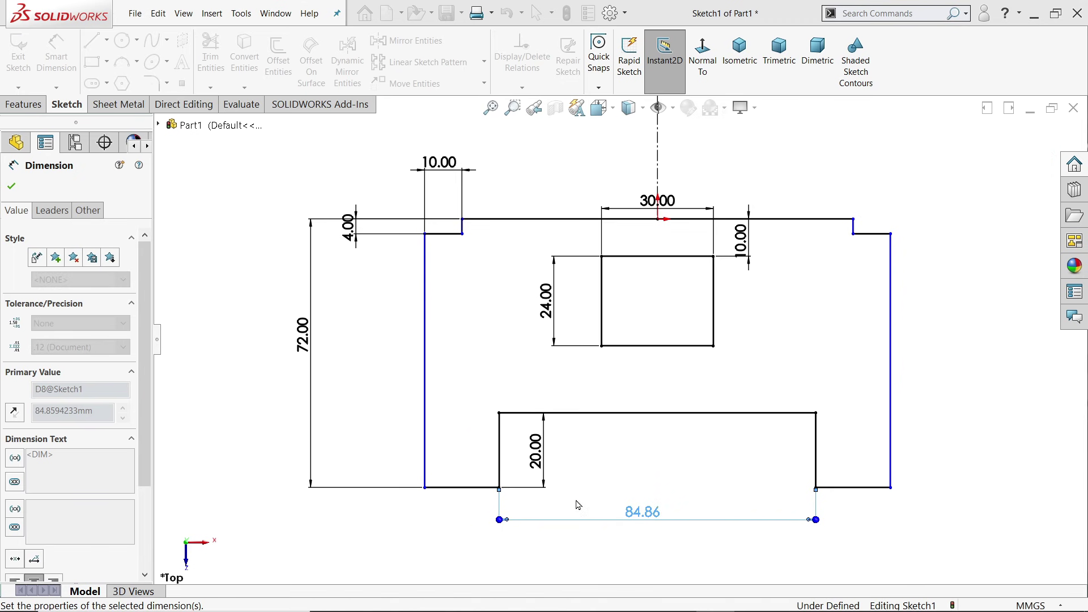
# Dimension the profile's overall width between its outer vertical edges as 124 mm.
pyautogui.click(891, 446)
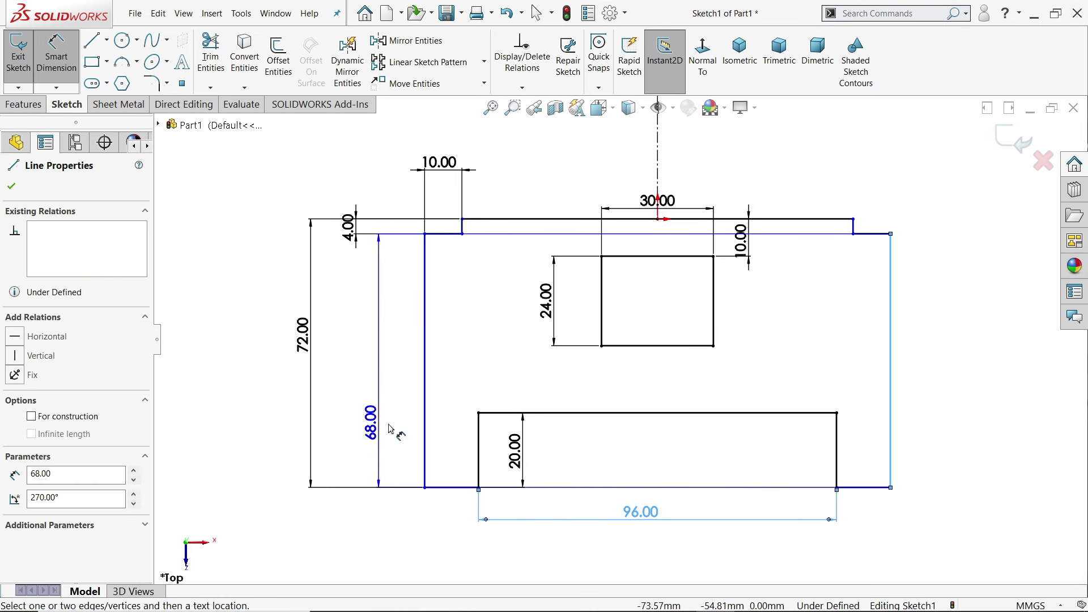
pyautogui.click(426, 438)
pyautogui.click(652, 548)
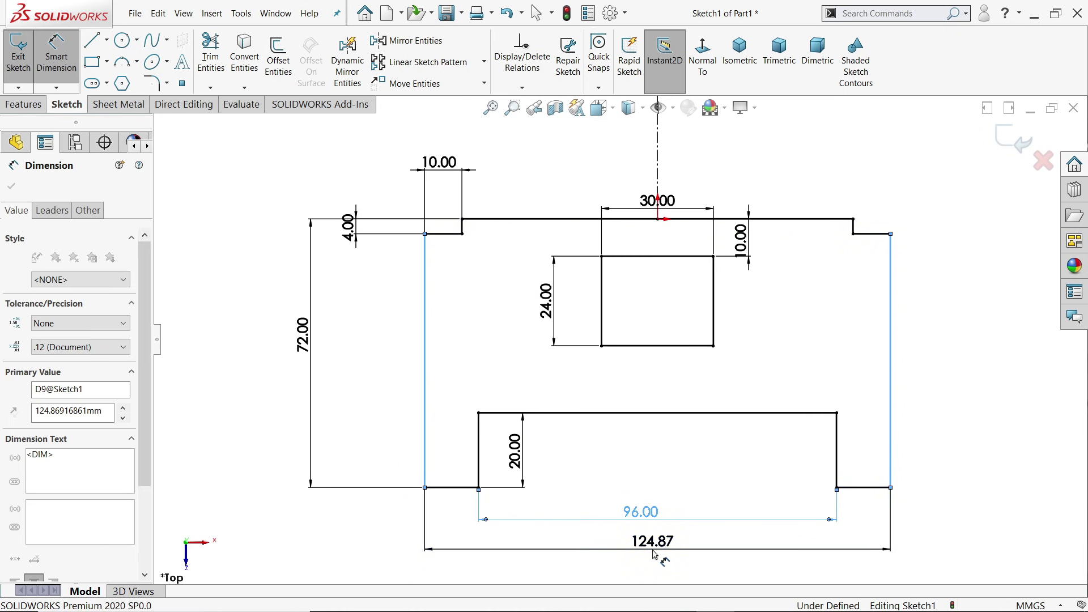
pyautogui.write('124')
pyautogui.click(583, 527)
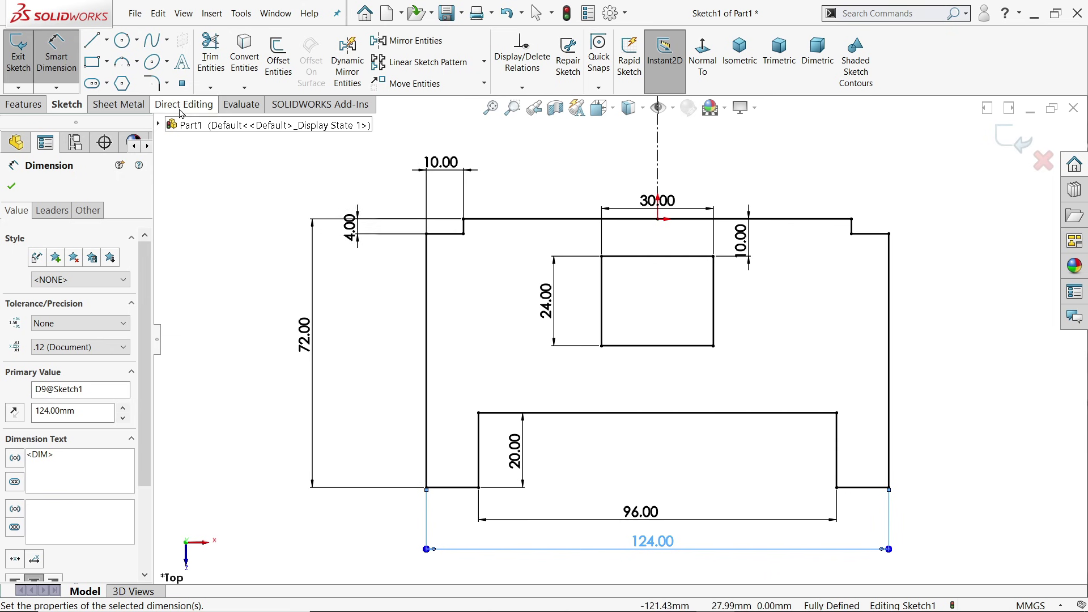
# Round all four corners of the inner rectangle with 2 mm sketch fillets.
pyautogui.click(154, 85)
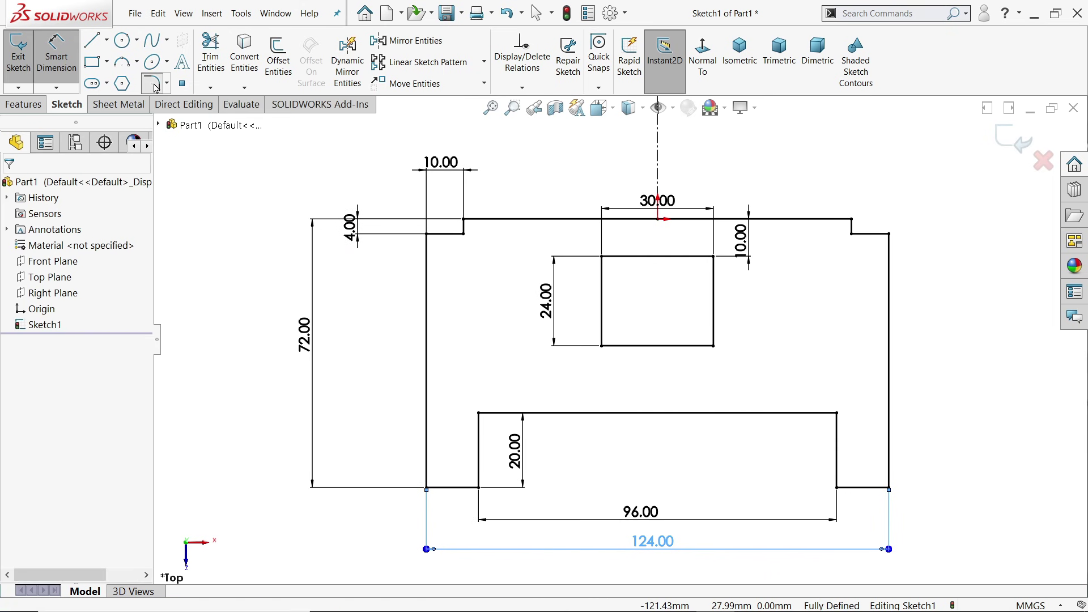
pyautogui.write('2')
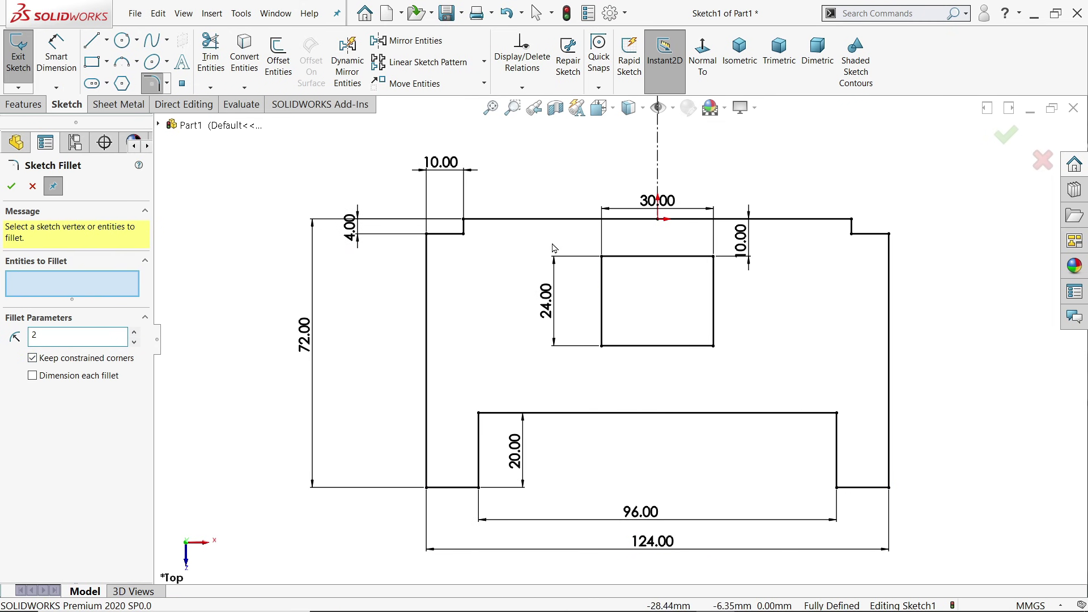
pyautogui.moveTo(578, 233); pyautogui.dragTo(765, 384)
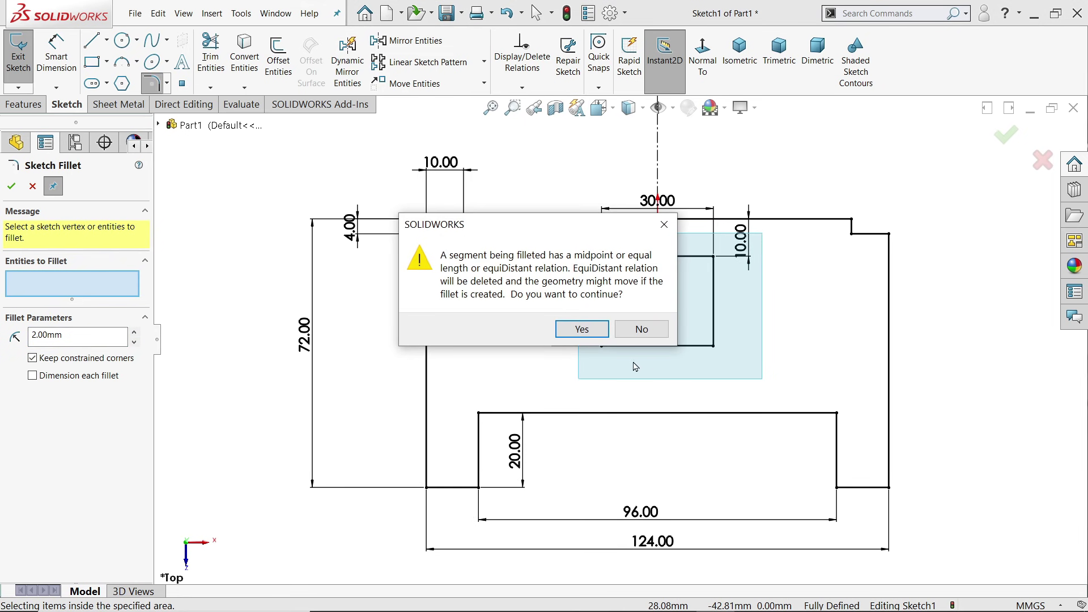
pyautogui.click(583, 328)
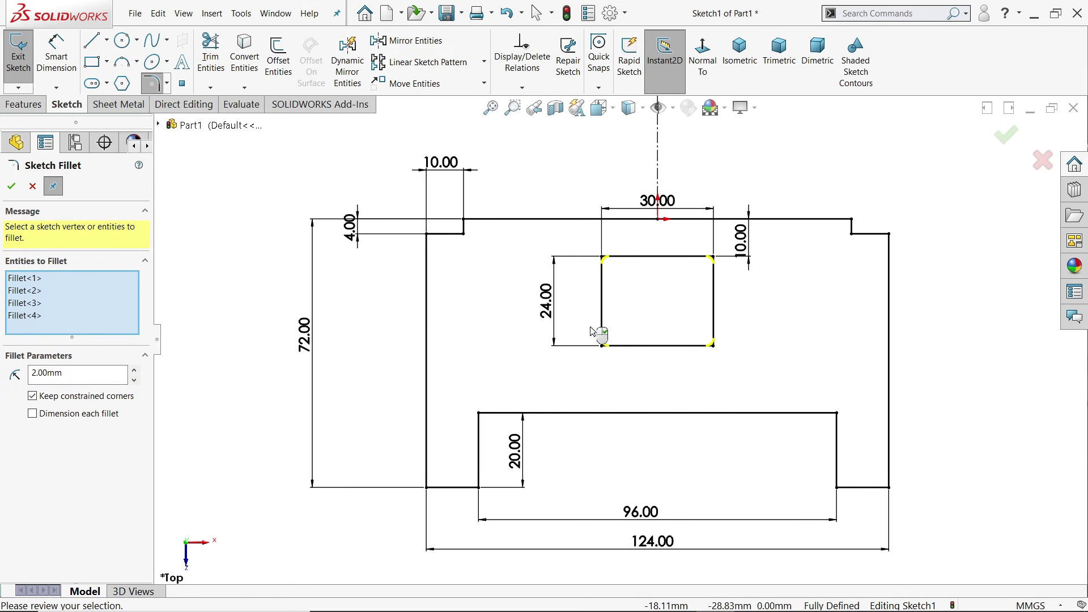
pyautogui.click(11, 186)
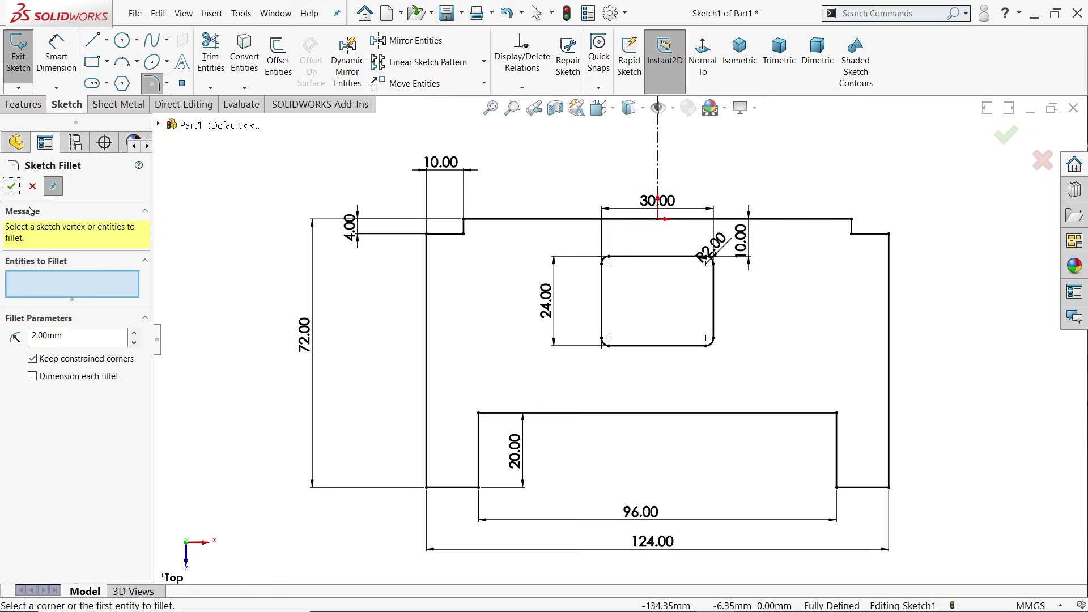
# Add 2 mm sketch fillets to the four corners of the opening between the legs, and close the fillet command.
pyautogui.scroll(-3, 597, 479)
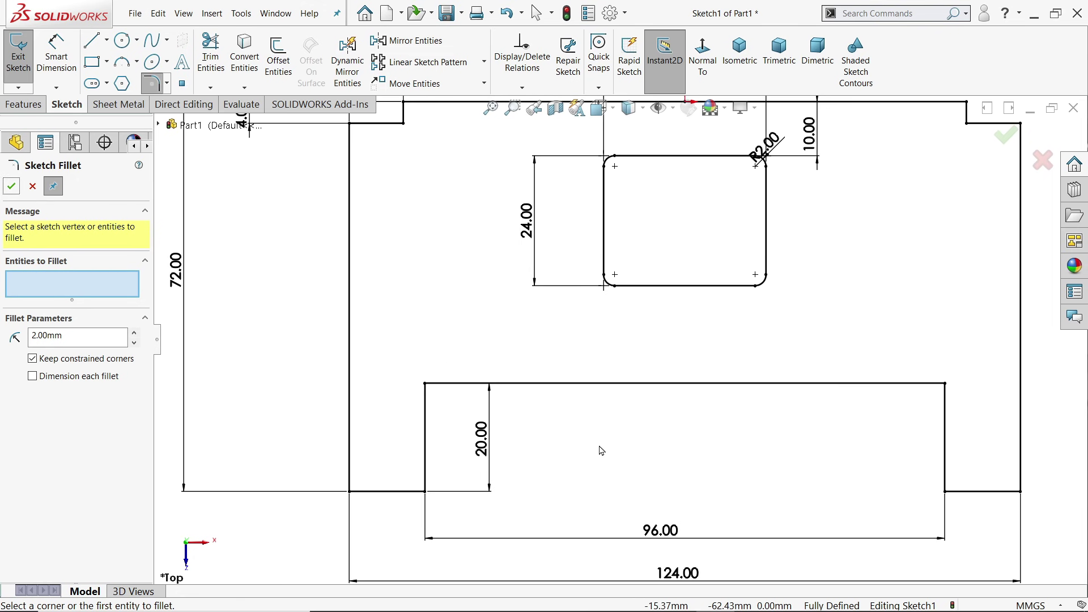
pyautogui.click(425, 385)
pyautogui.click(425, 491)
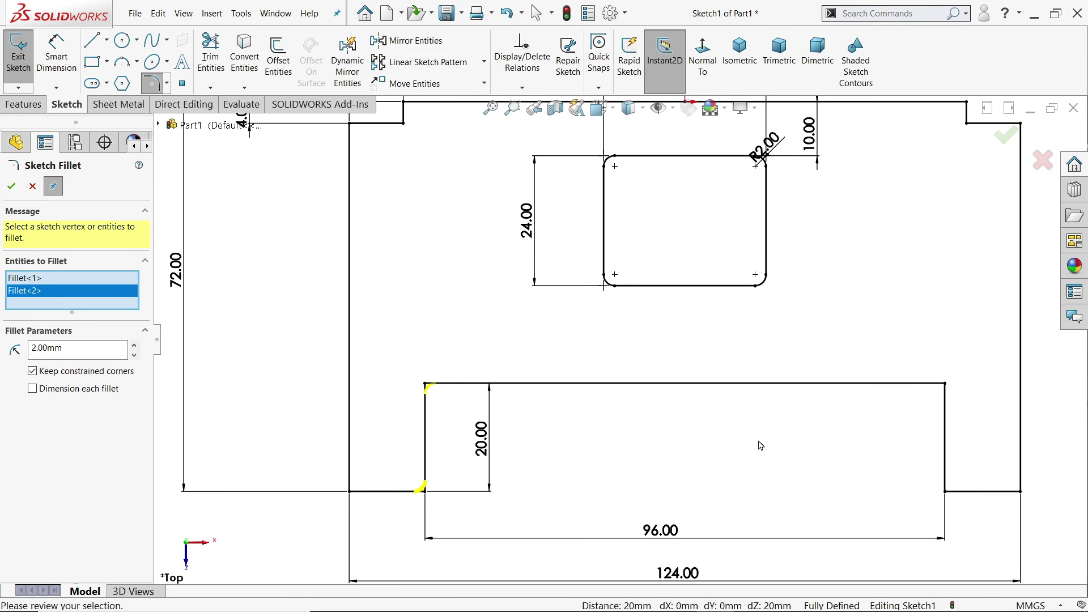
pyautogui.click(945, 385)
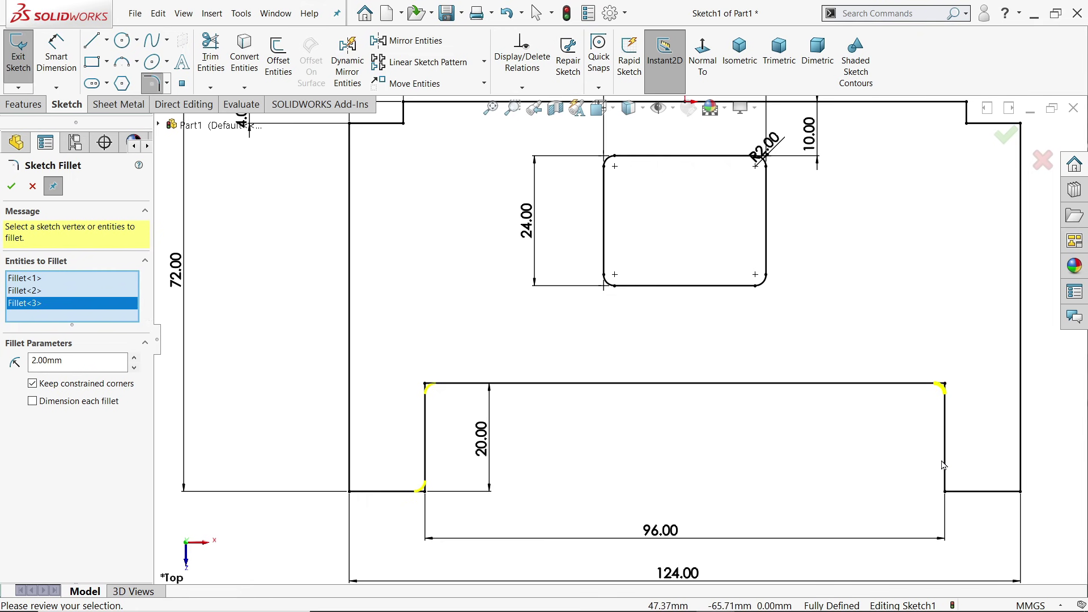
pyautogui.click(944, 496)
pyautogui.click(12, 186)
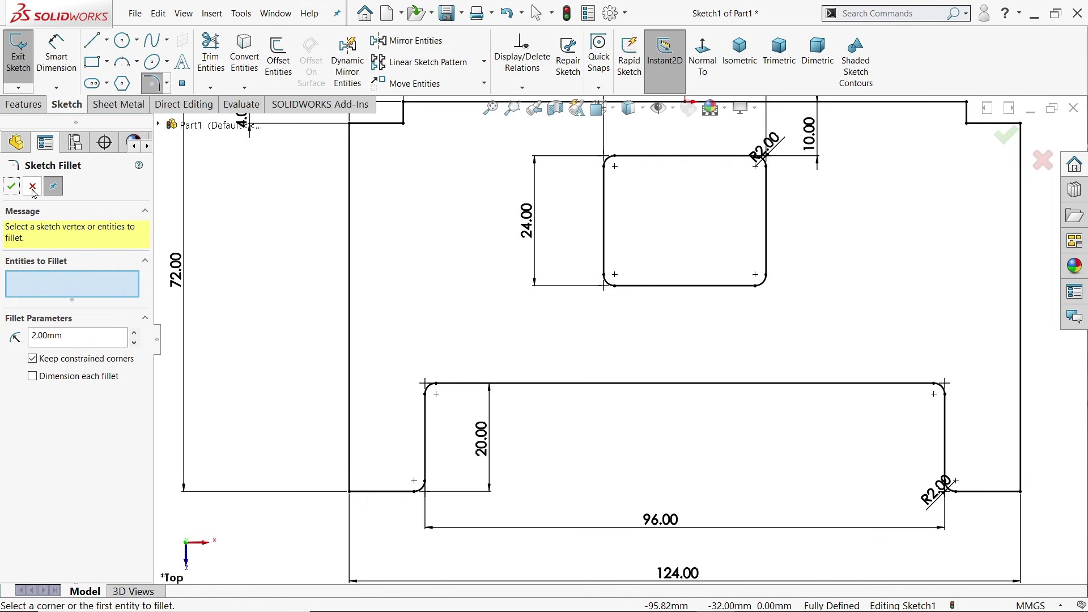
pyautogui.click(32, 186)
# Finish the sketch and create a 2 mm thick base flange with K-factor 0.5 and rectangular auto relief at ratio 0.5.
pyautogui.scroll(-3, 548, 318)
pyautogui.scroll(1, 687, 236)
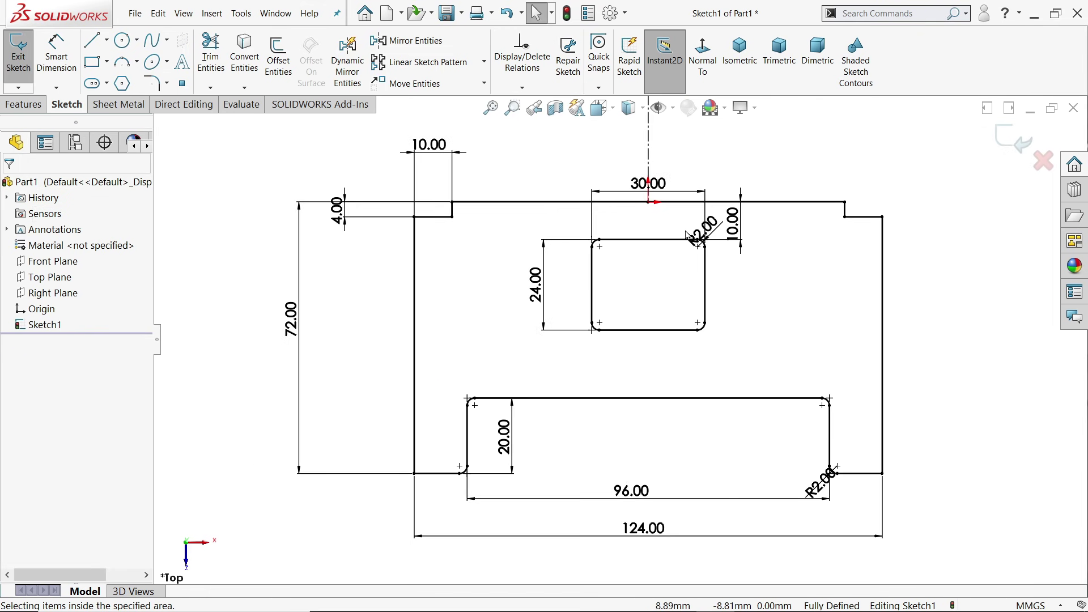
pyautogui.click(1020, 146)
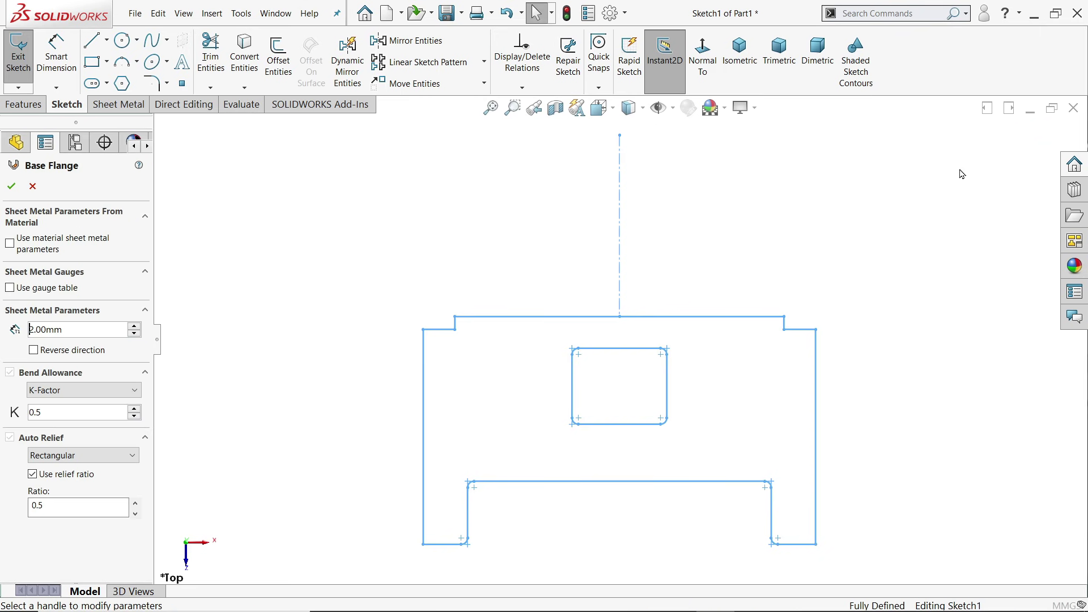
pyautogui.scroll(3, 612, 422)
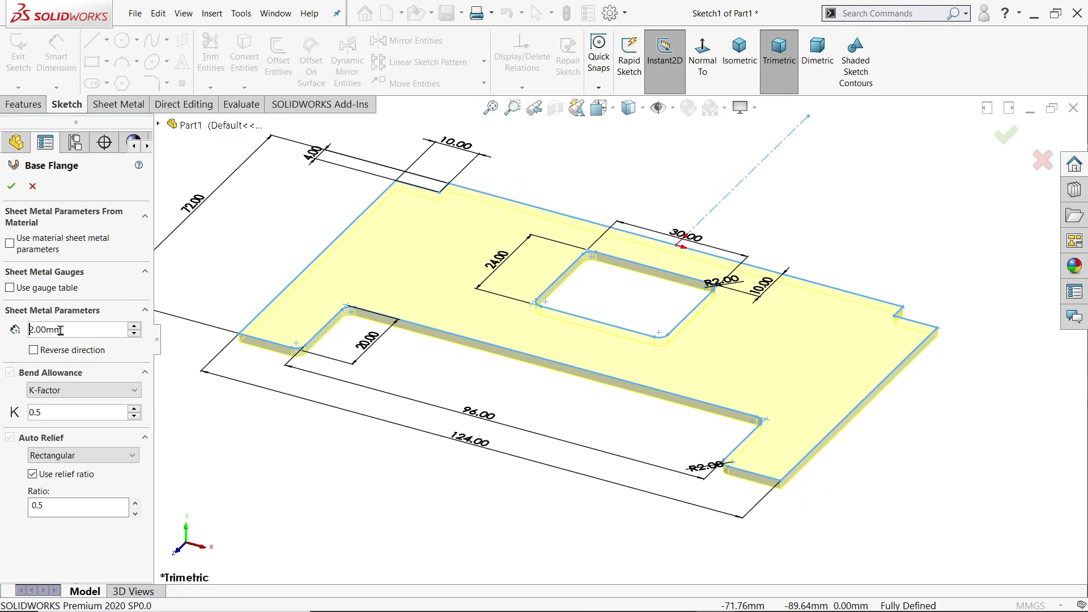
pyautogui.click(56, 395)
pyautogui.click(57, 395)
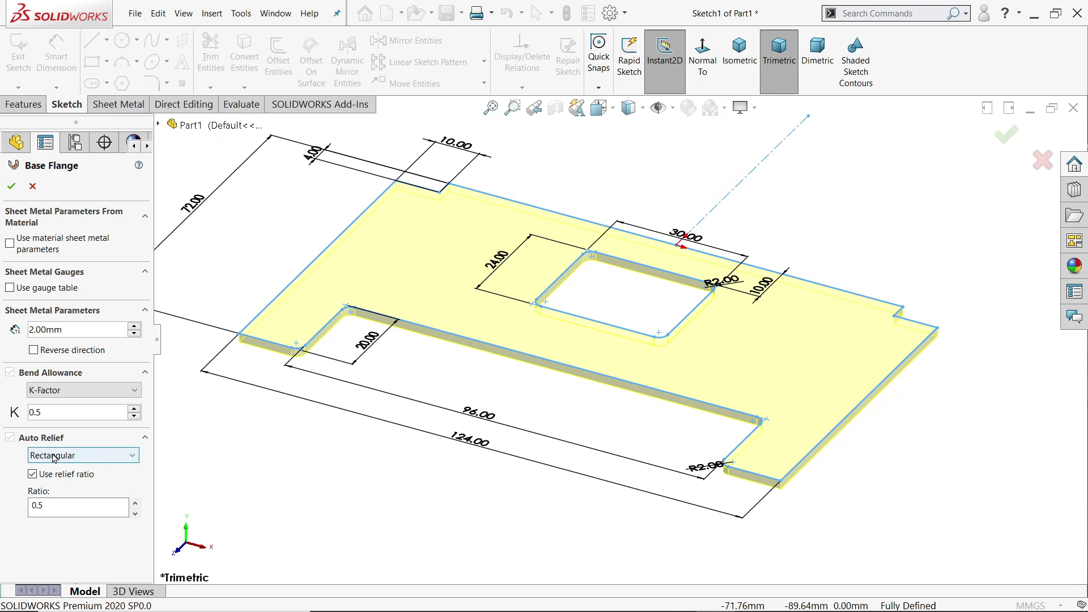
pyautogui.click(11, 185)
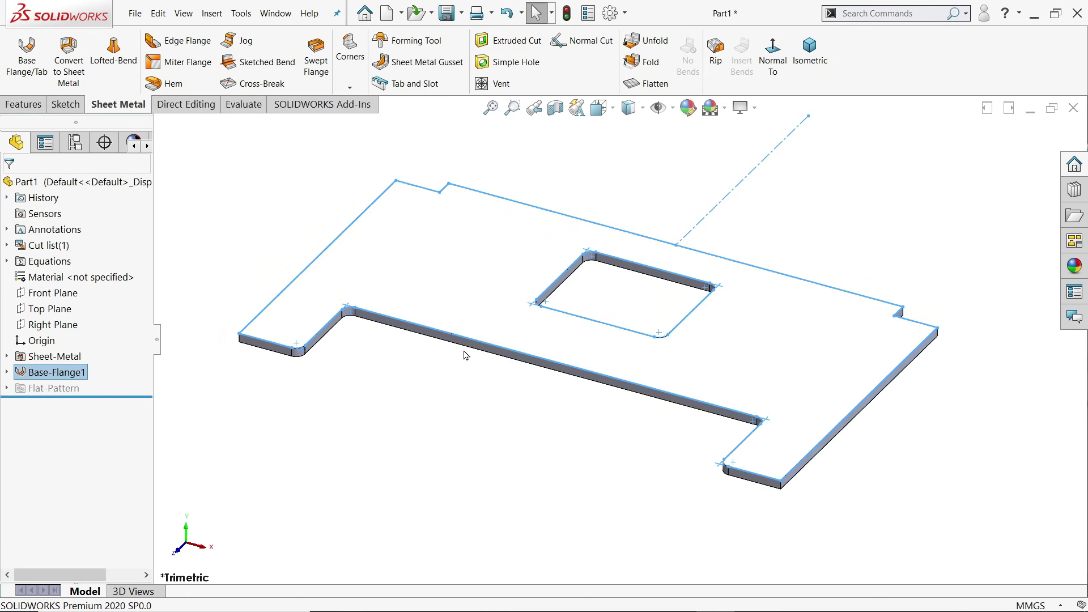
# Apply the matte steel appearance to the whole part.
pyautogui.click(706, 166)
pyautogui.click(26, 182)
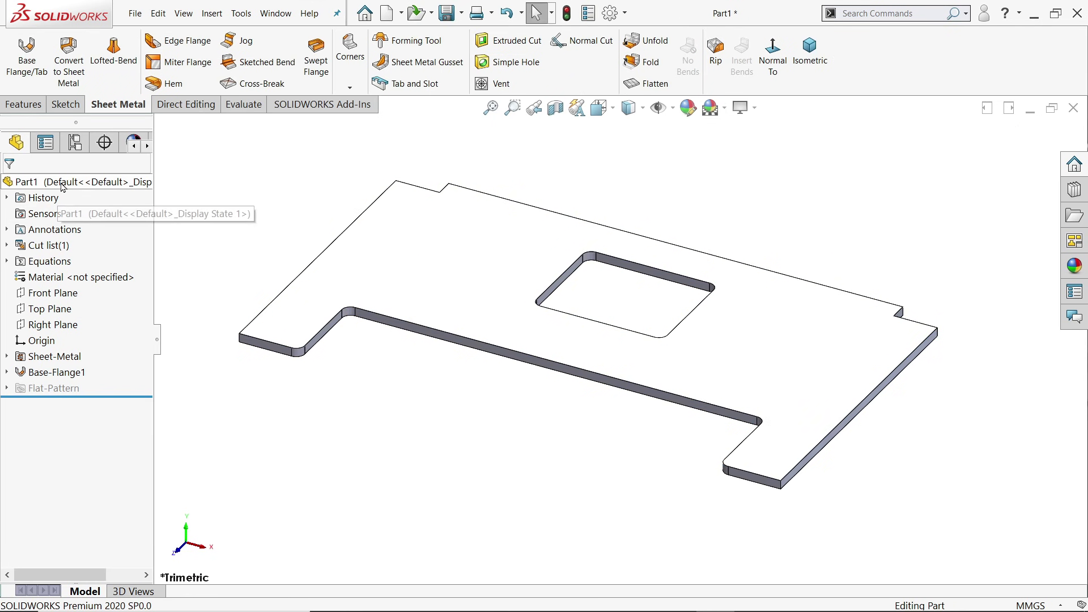
pyautogui.click(1075, 267)
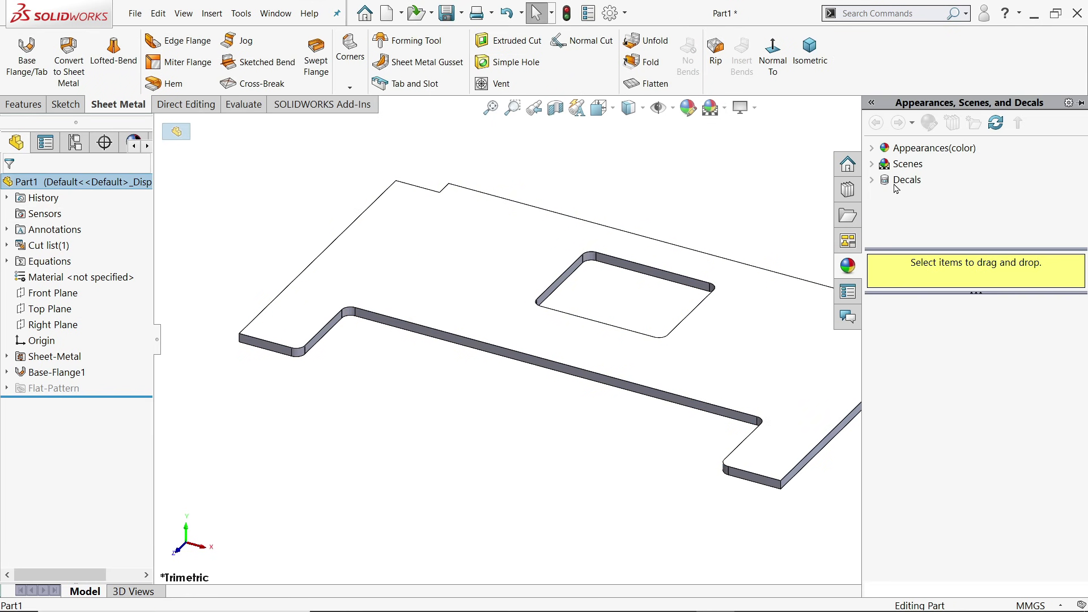
pyautogui.click(872, 150)
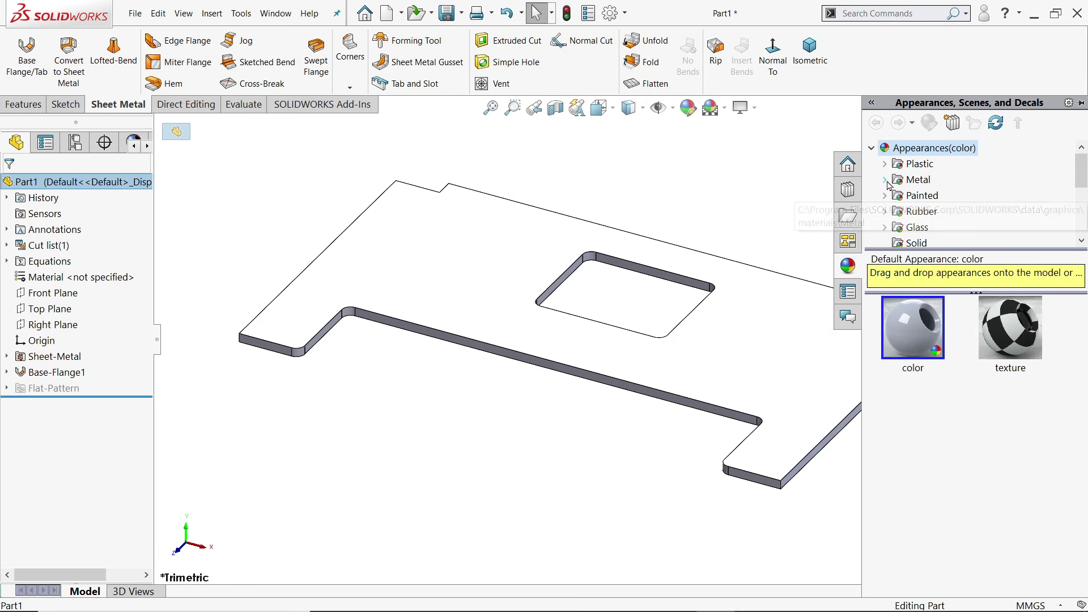
pyautogui.click(886, 182)
pyautogui.click(932, 166)
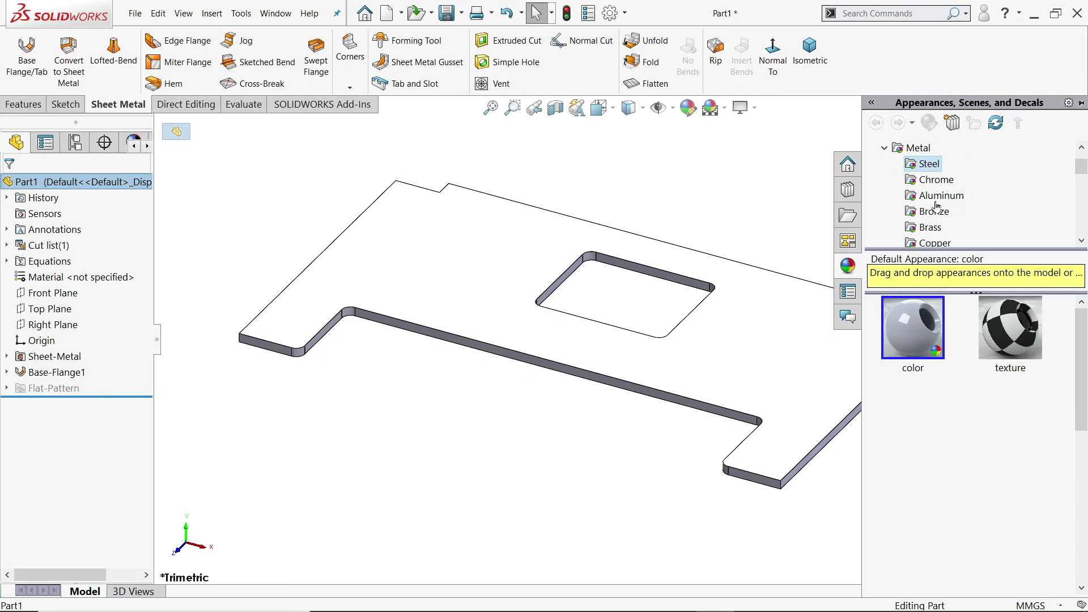
pyautogui.doubleClick(1014, 445)
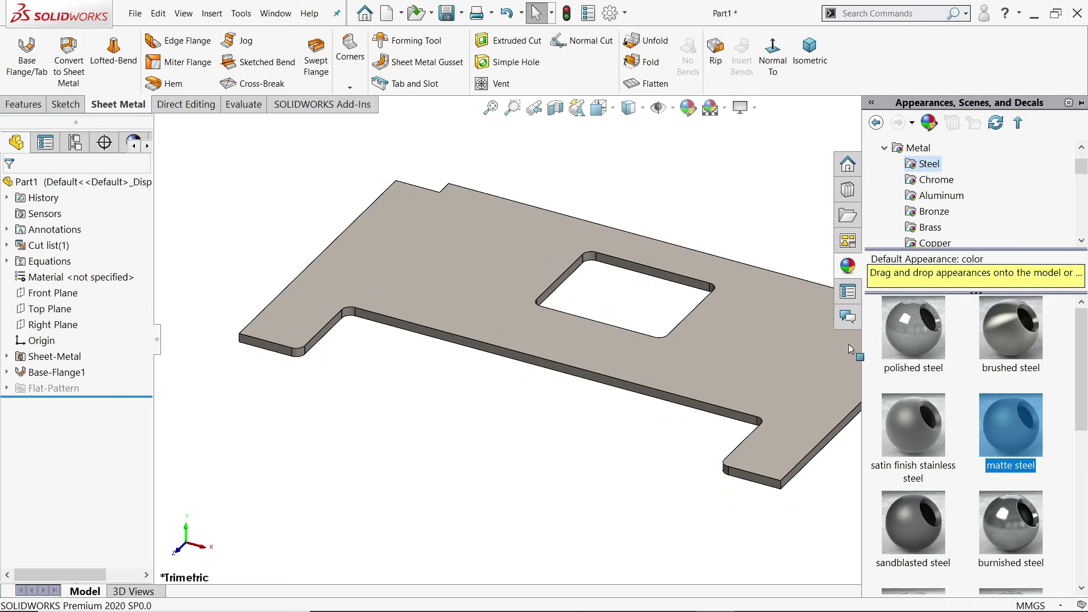
# Switch to the exercise drawing in Photos and examine the side view's flange and hole dimensions.
pyautogui.hotkey('alt', 'Tab')
pyautogui.scroll(3, 610, 359)
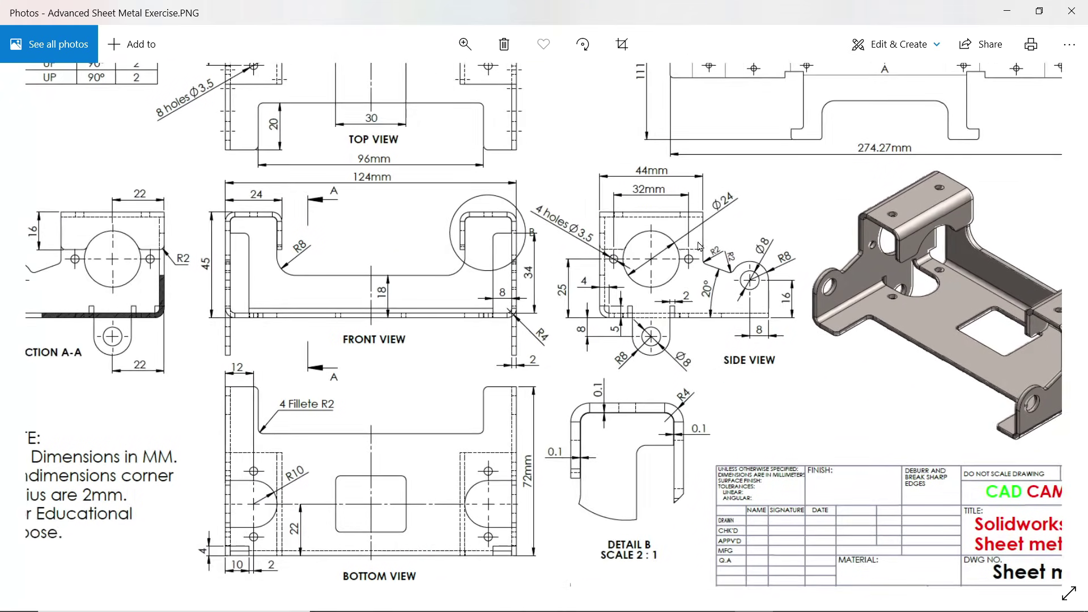
pyautogui.scroll(2, 723, 186)
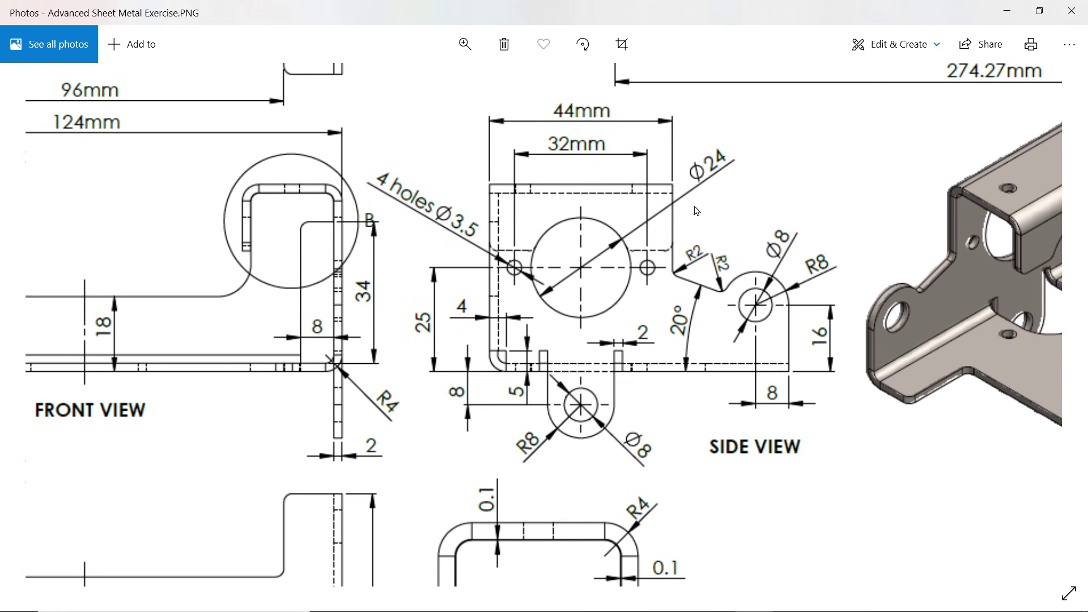
pyautogui.moveTo(692, 225); pyautogui.dragTo(662, 289)
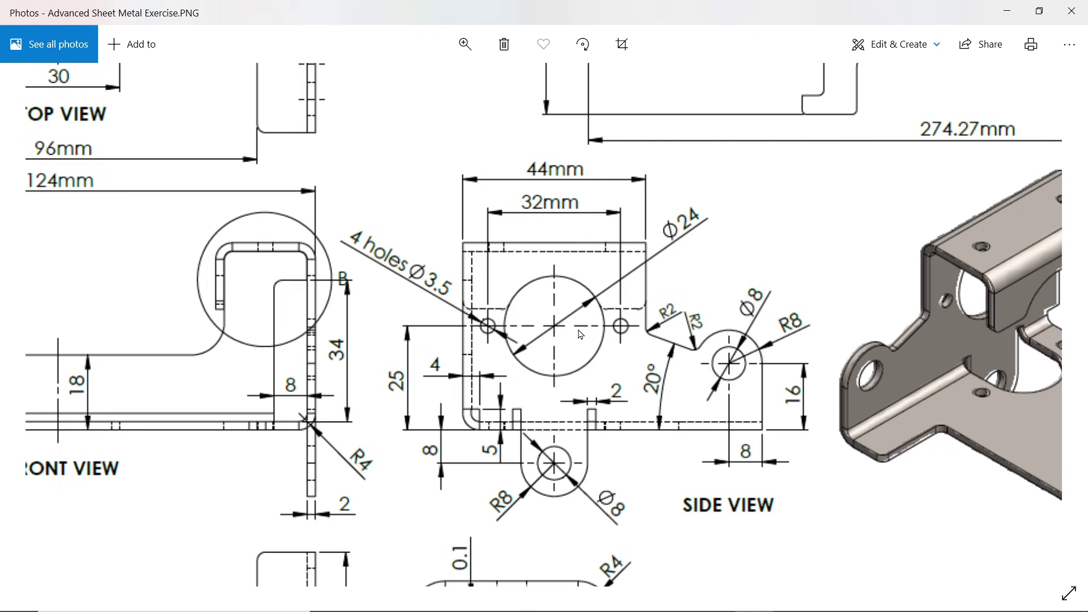
# Examine the front and side views of the exercise drawing for the side flange's outline, height and relief dimensions.
pyautogui.hscroll(-5, 521, 350)
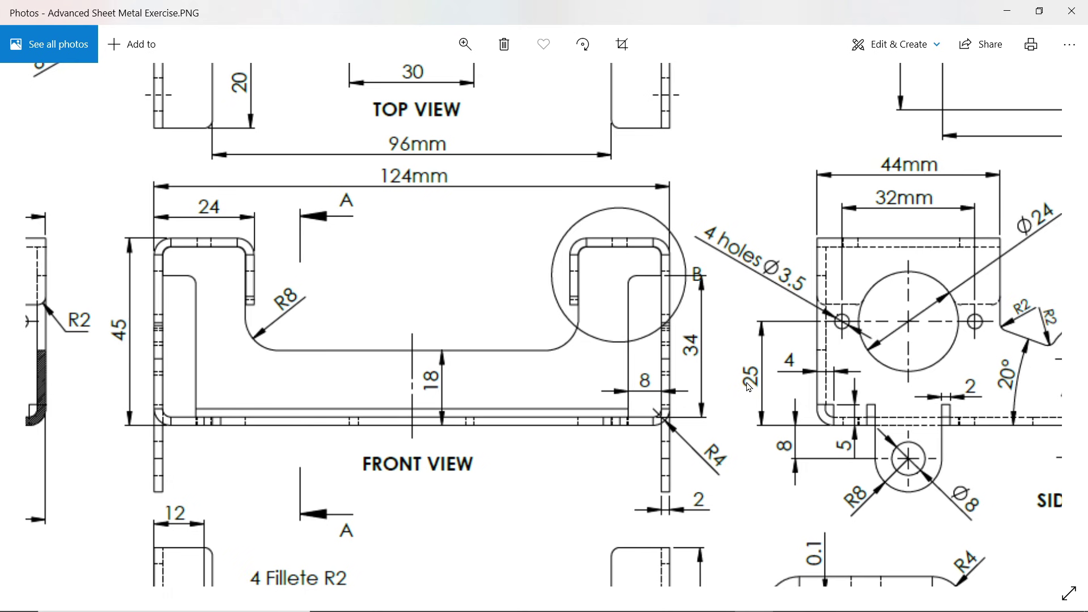
pyautogui.moveTo(432, 322); pyautogui.dragTo(672, 301)
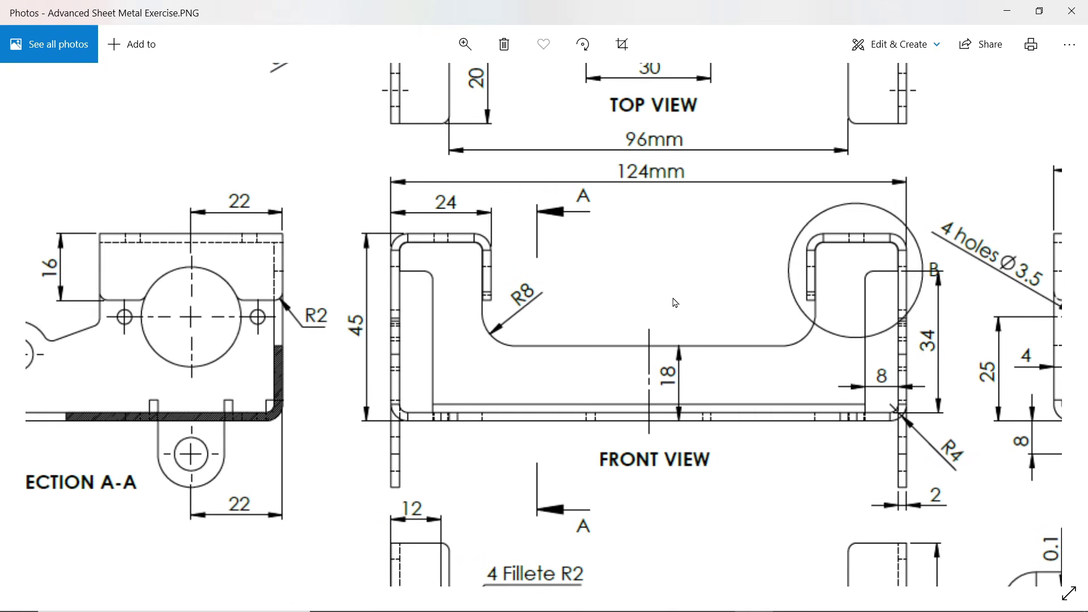
pyautogui.scroll(-2, 468, 305)
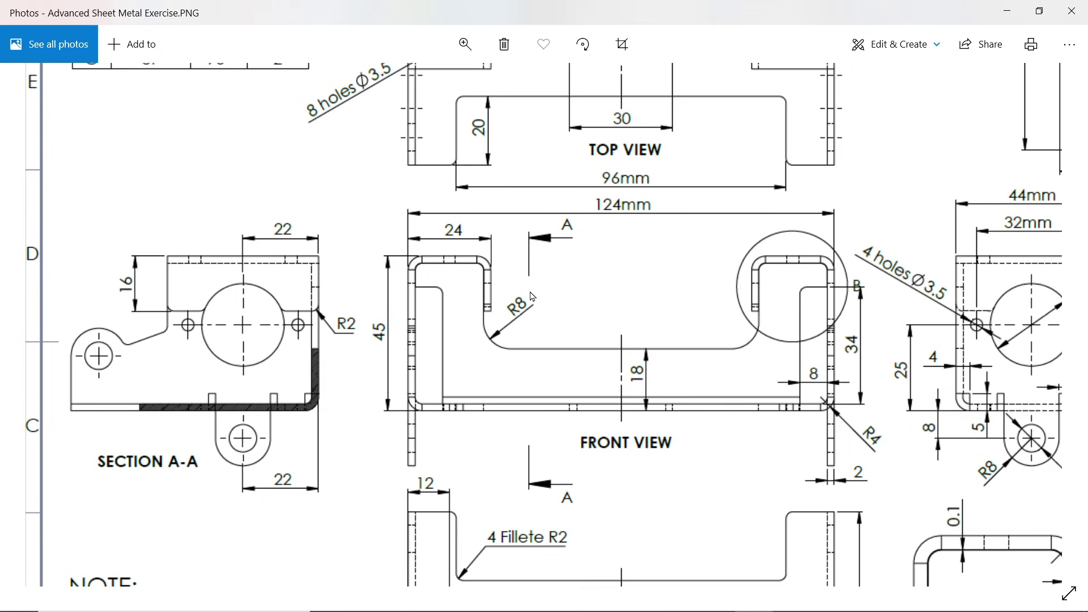
pyautogui.scroll(2, 653, 327)
pyautogui.moveTo(816, 311); pyautogui.dragTo(613, 308)
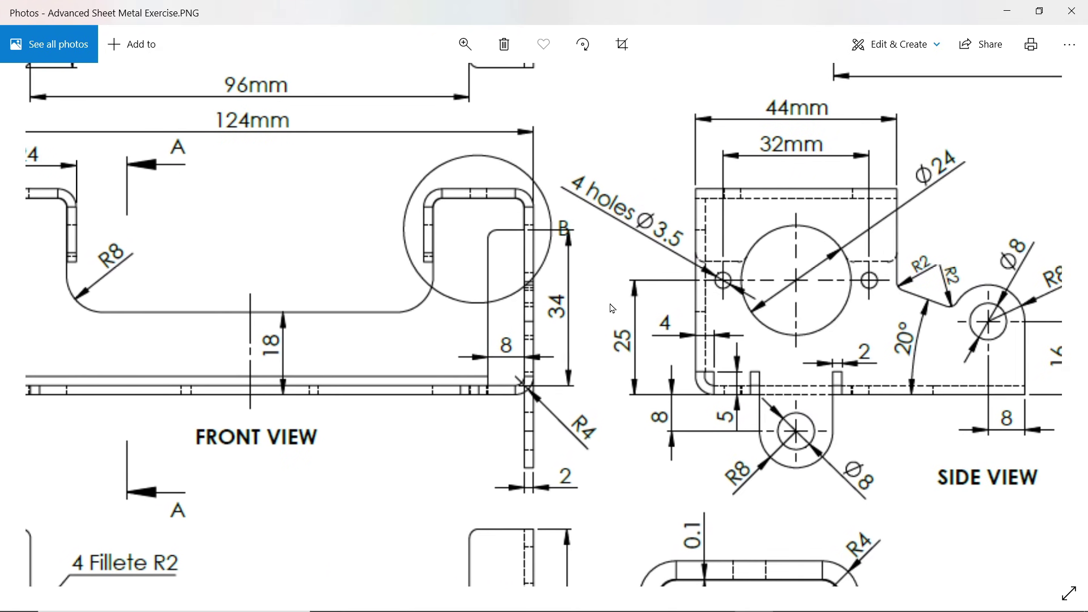
pyautogui.moveTo(834, 314); pyautogui.dragTo(763, 313)
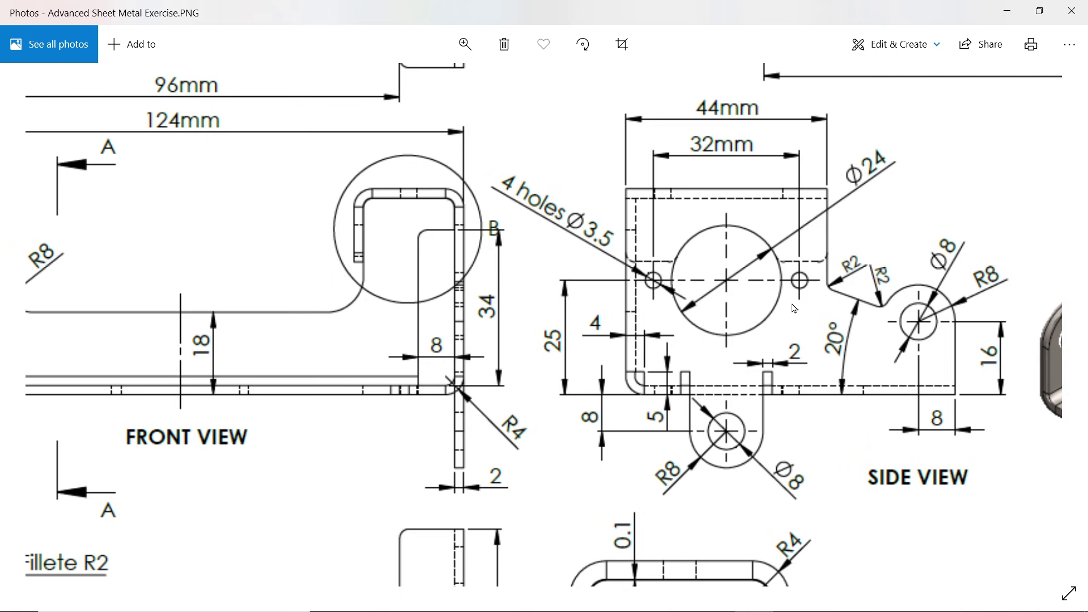
pyautogui.moveTo(793, 308); pyautogui.dragTo(737, 299)
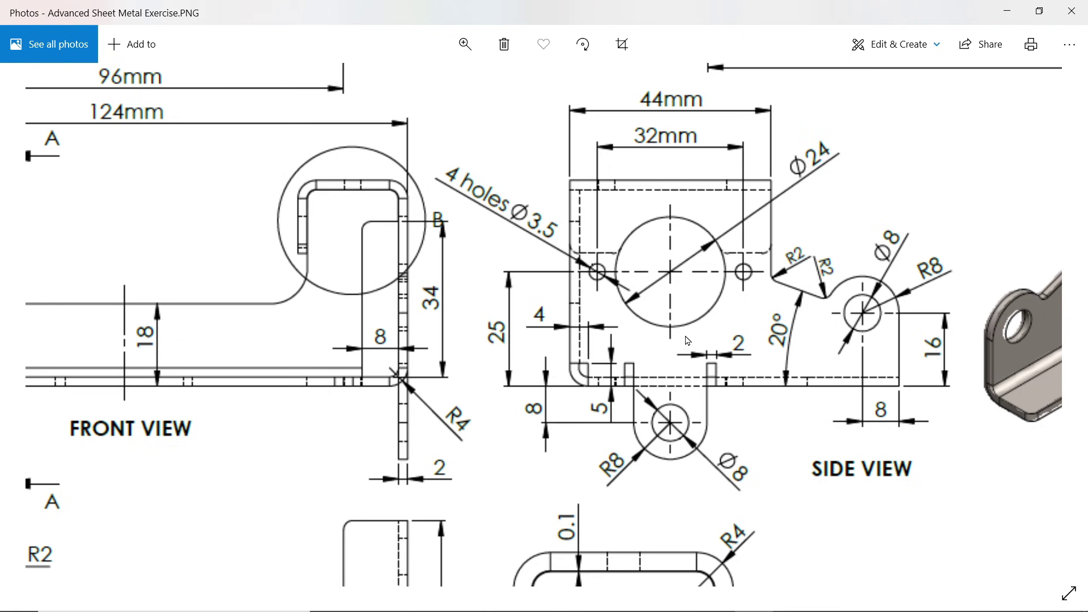
pyautogui.moveTo(738, 311)
pyautogui.mouseDown()
pyautogui.moveTo(738, 332)
pyautogui.moveTo(696, 350)
pyautogui.moveTo(830, 344)
pyautogui.mouseUp()
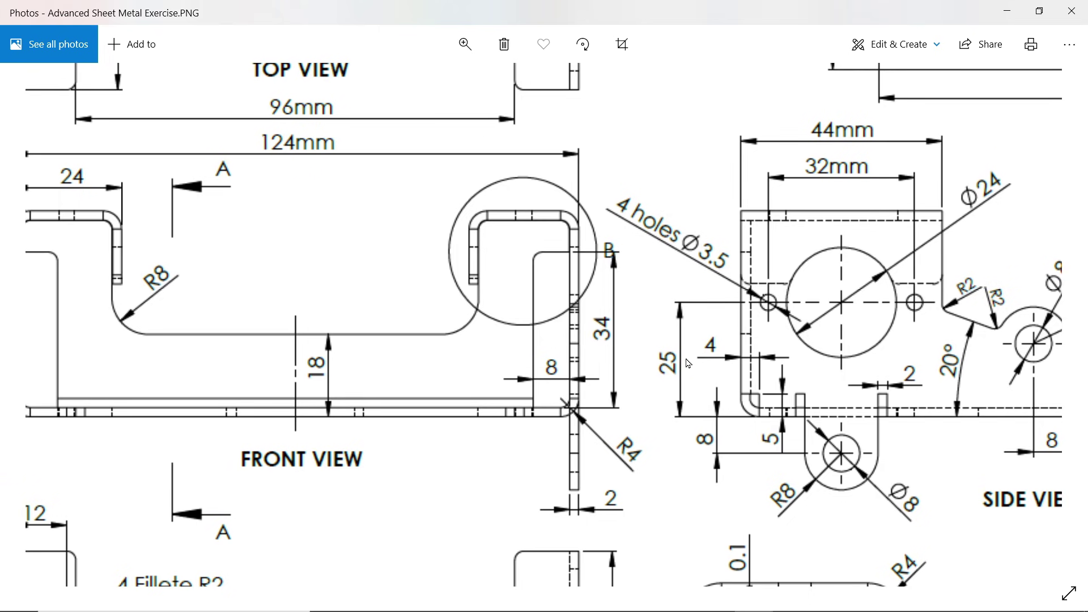
pyautogui.hscroll(-2, 798, 356)
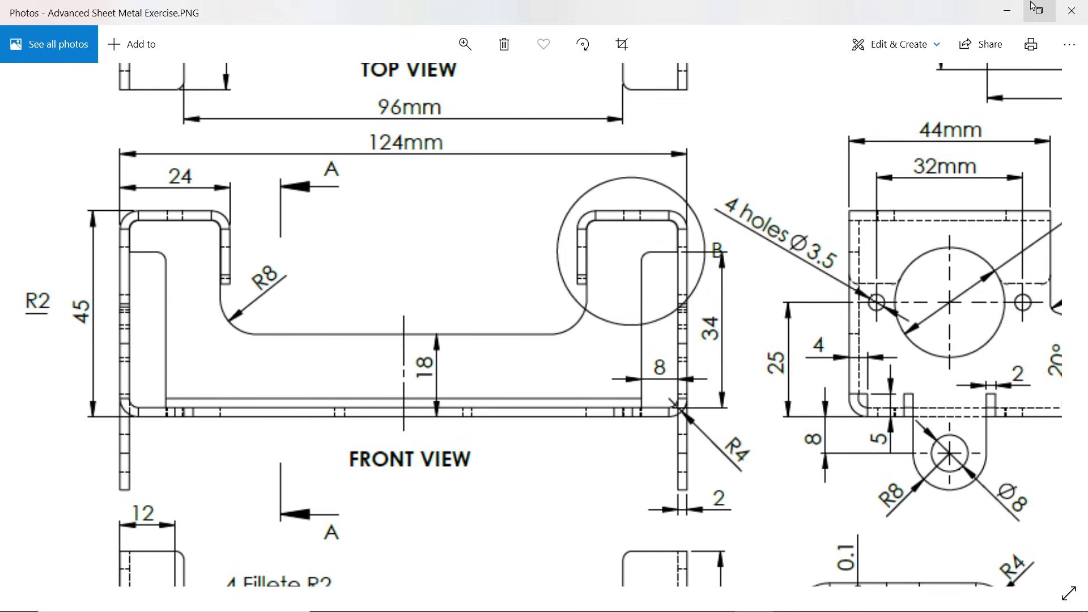
# Switch to SOLIDWORKS, set the isometric view, start a 90-degree edge flange on the base flange's outer left edge and open its profile for editing.
pyautogui.click(1006, 10)
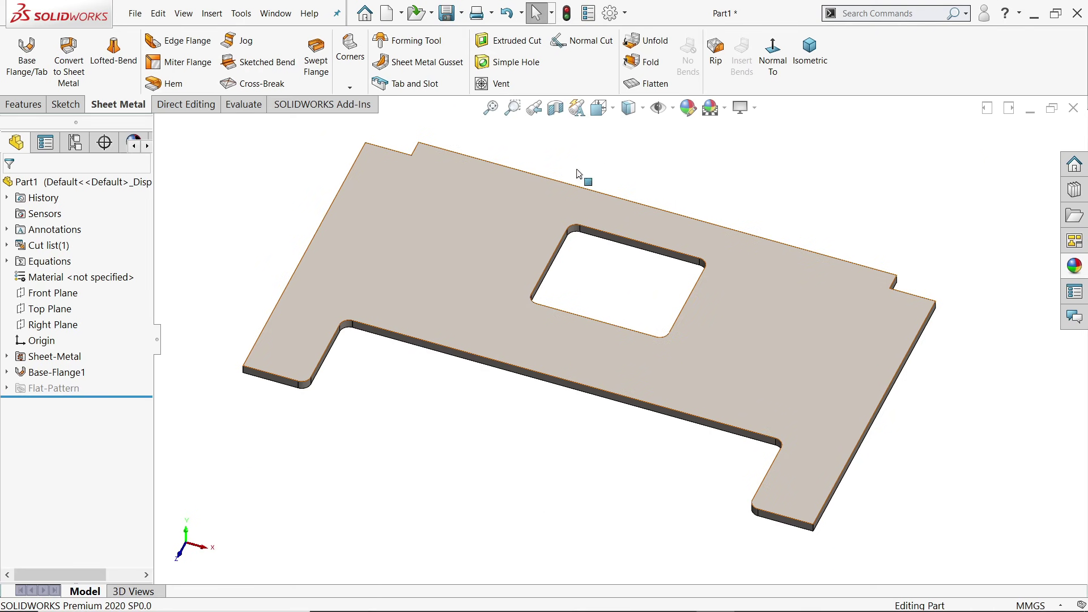
pyautogui.click(809, 51)
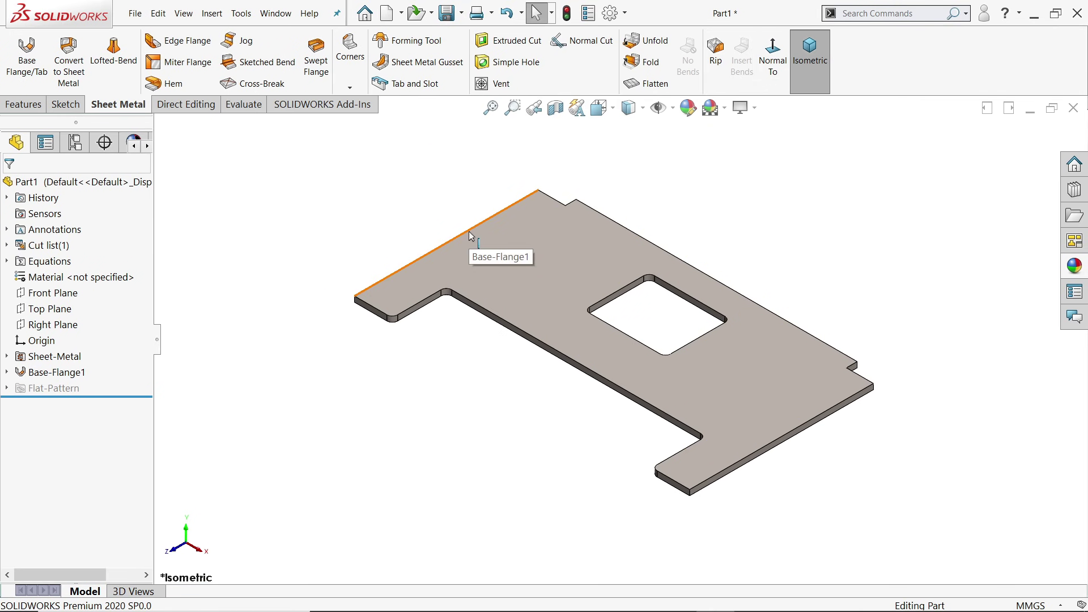
pyautogui.click(184, 41)
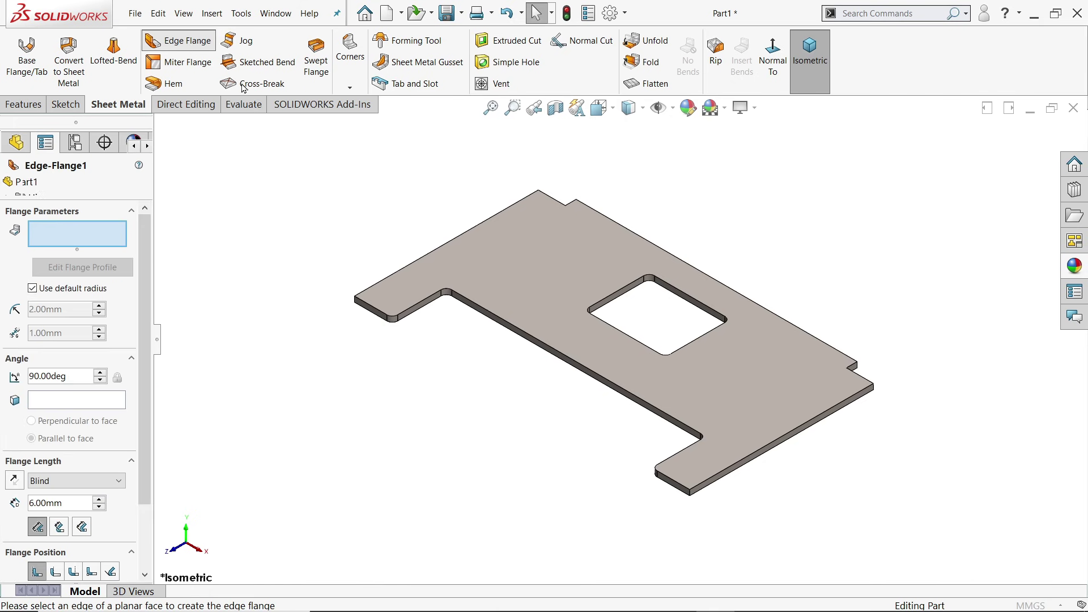
pyautogui.click(456, 243)
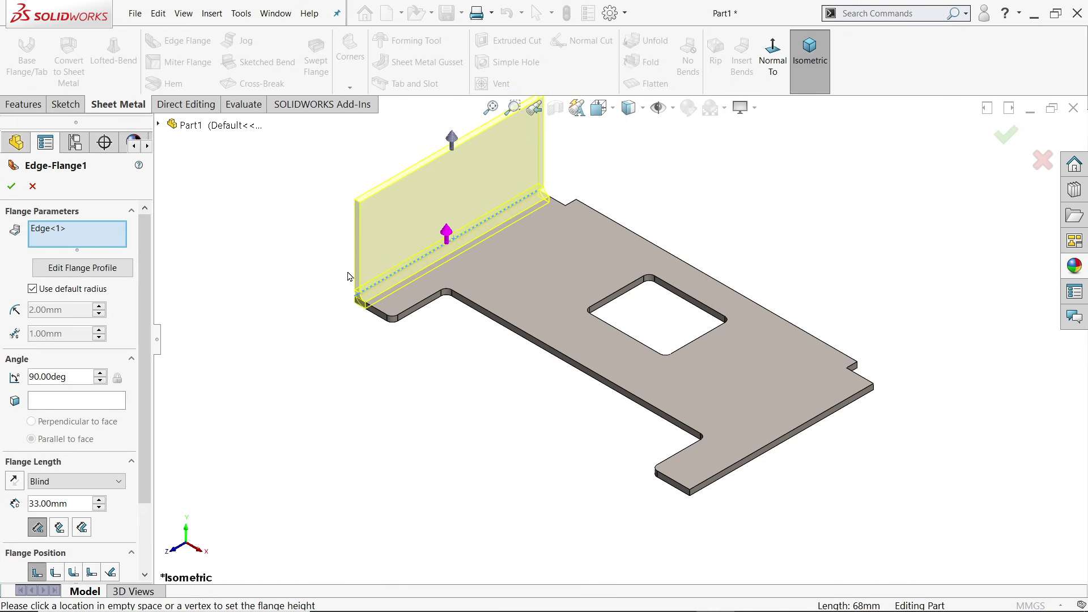
pyautogui.click(67, 270)
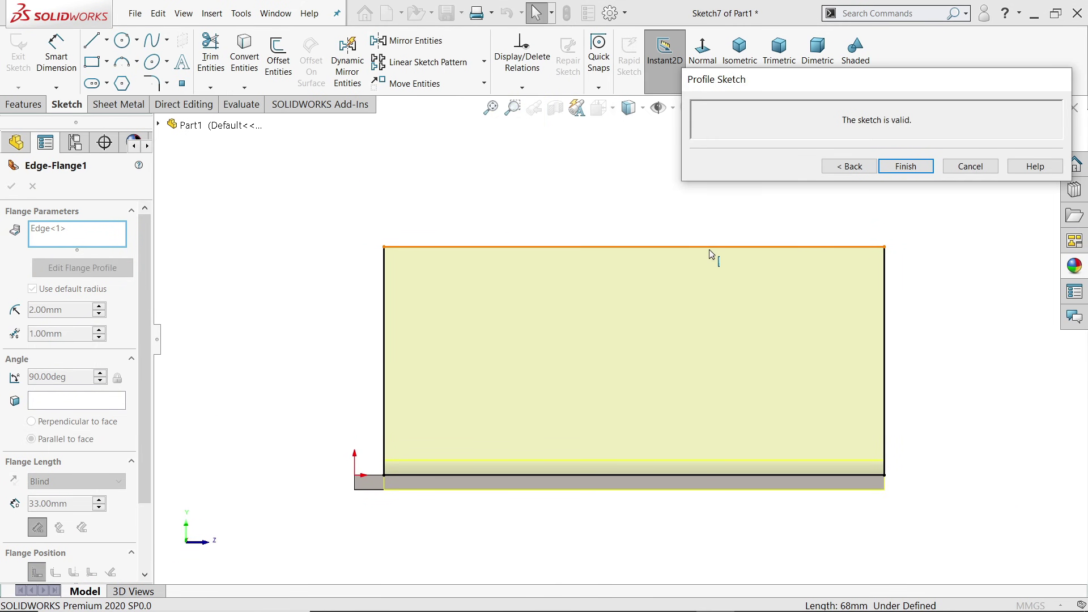
# Delete the flange profile's upper line and shorten its side lines to about 4 mm near the origin and about 11 mm at the far end.
pyautogui.click(705, 250)
pyautogui.press('Delete')
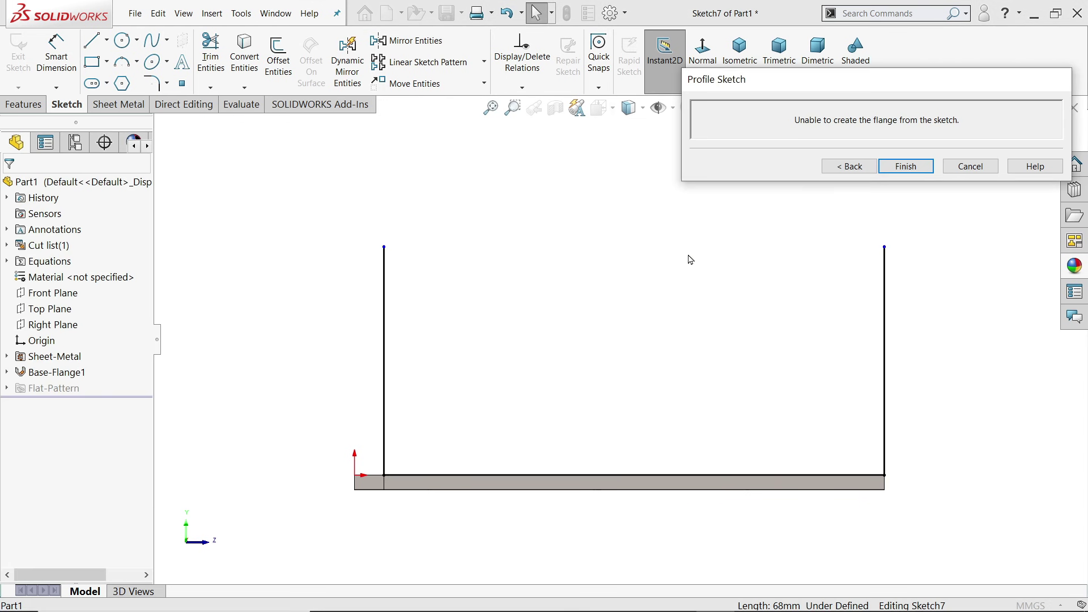
pyautogui.moveTo(385, 248); pyautogui.dragTo(375, 361)
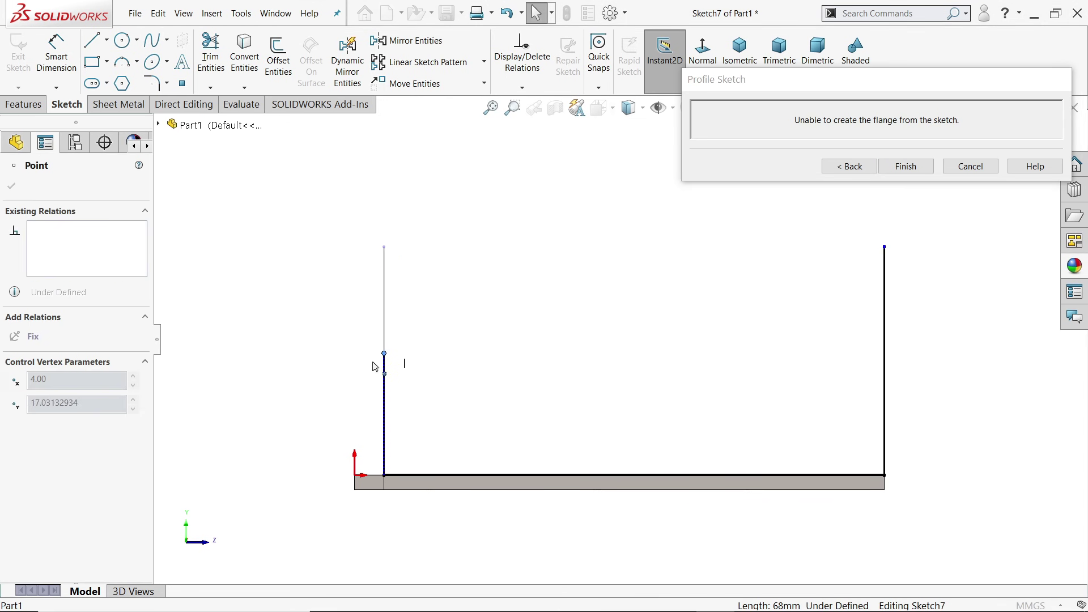
pyautogui.moveTo(384, 447); pyautogui.dragTo(384, 445)
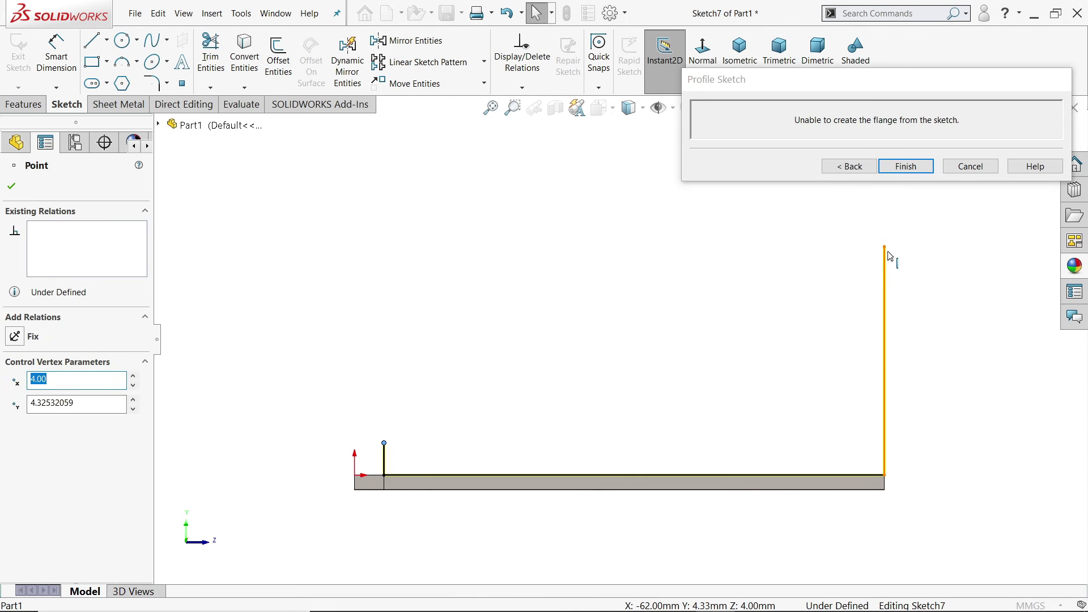
pyautogui.moveTo(885, 249); pyautogui.dragTo(884, 395)
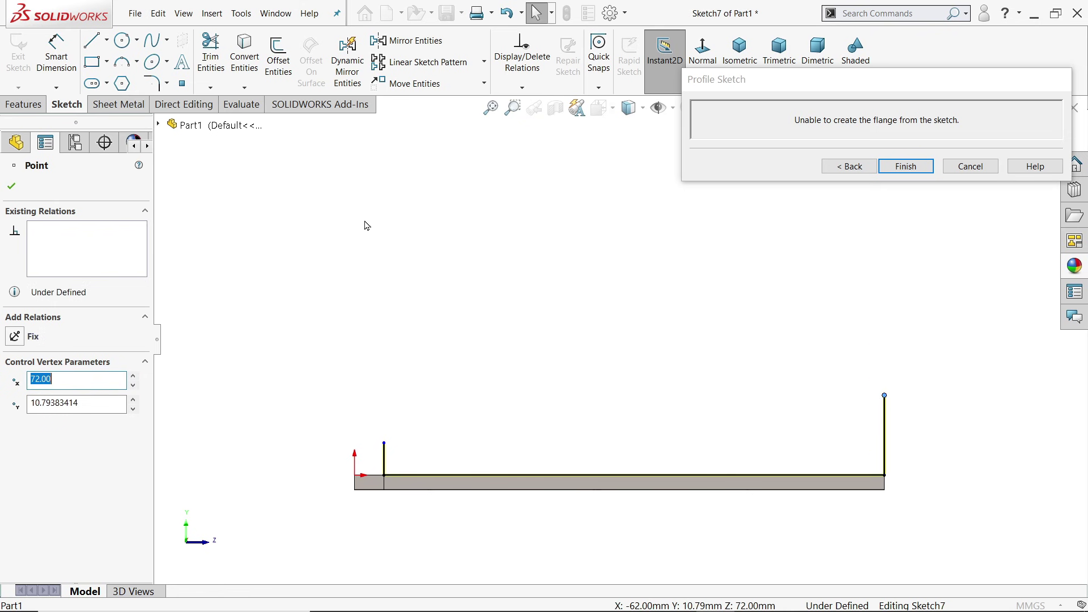
# Draw connected lines from the short side line: 4 mm sideways, about 39 mm up, 35 mm across, 11 mm down, and 21 mm sloping downward.
pyautogui.click(96, 46)
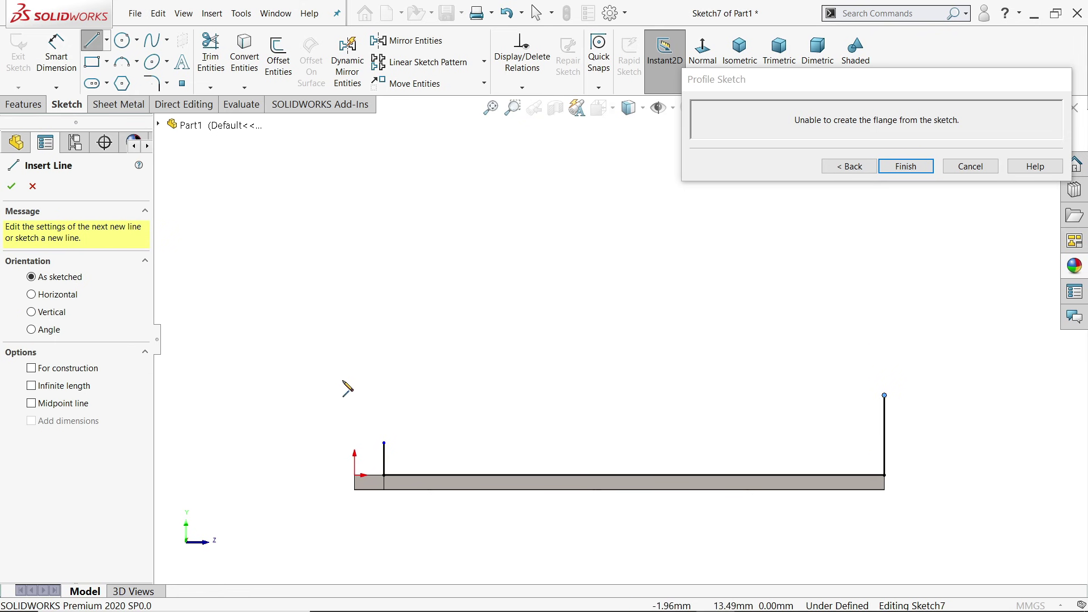
pyautogui.click(384, 443)
pyautogui.click(355, 443)
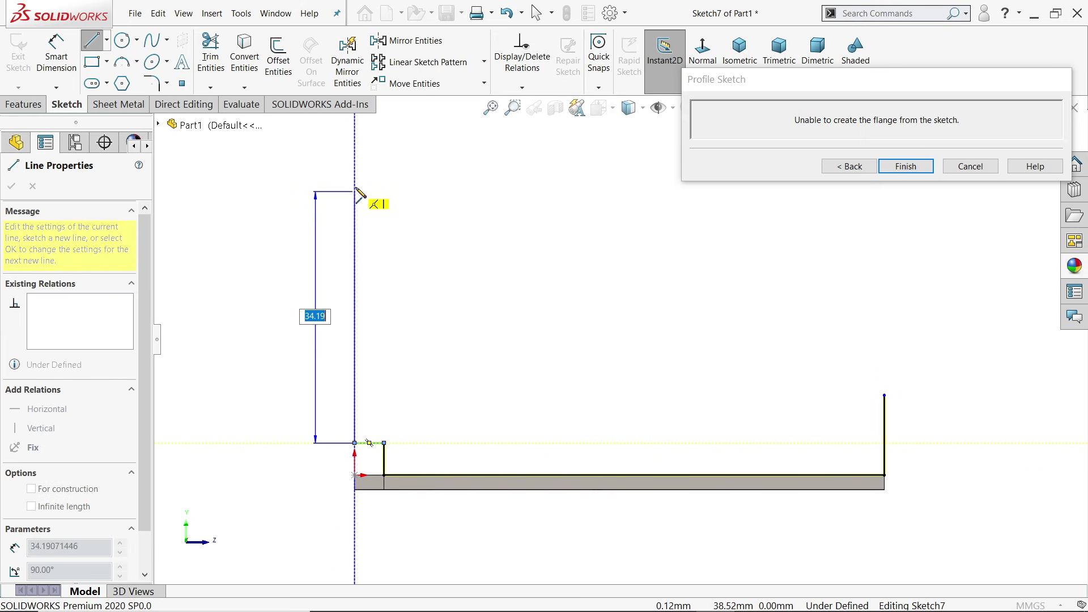
pyautogui.click(355, 156)
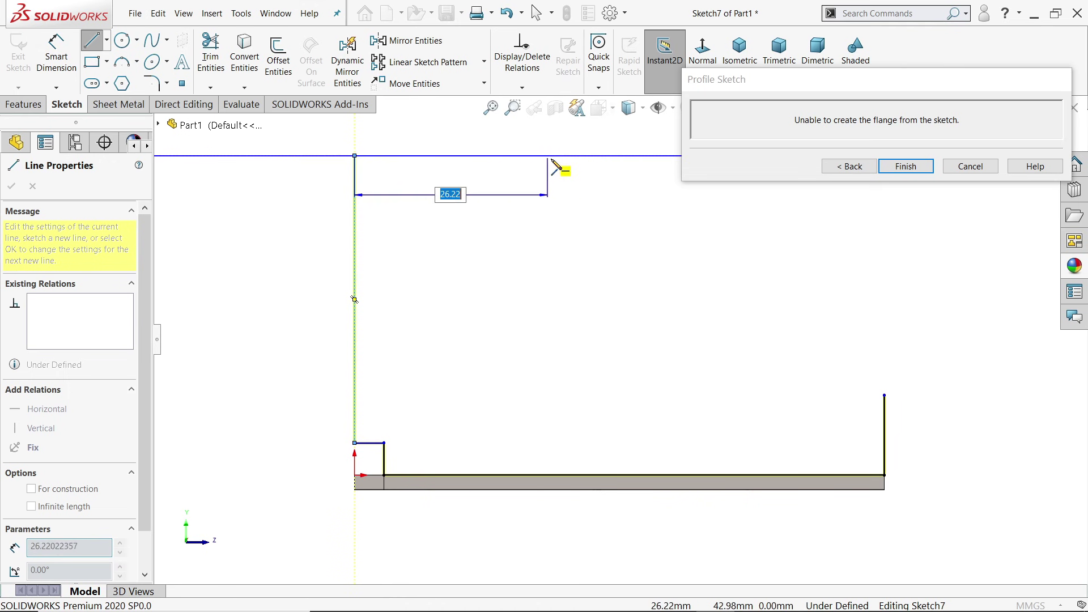
pyautogui.click(615, 156)
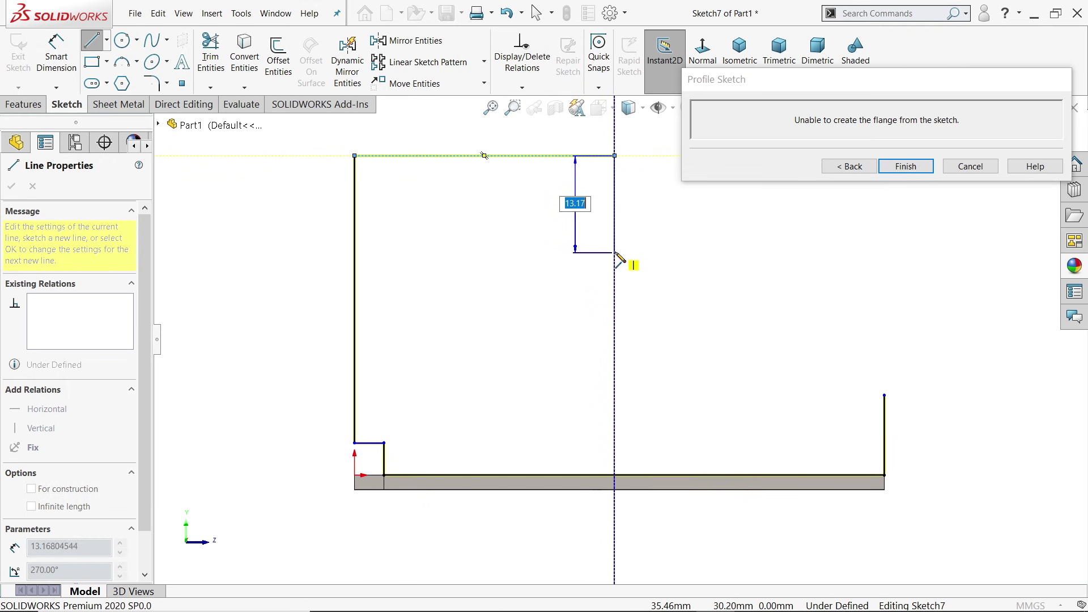
pyautogui.click(615, 241)
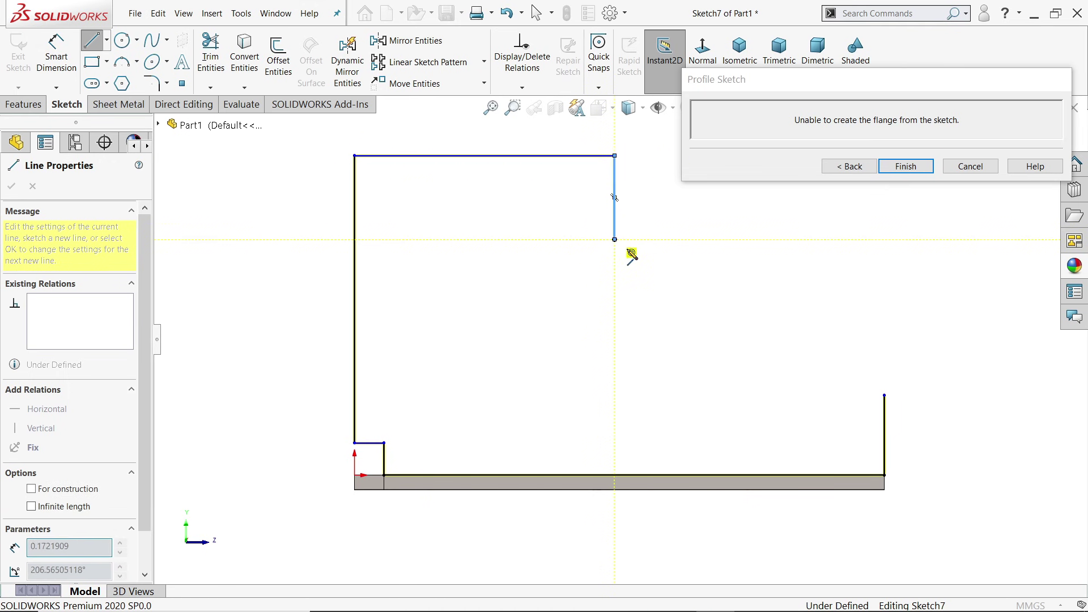
pyautogui.click(758, 291)
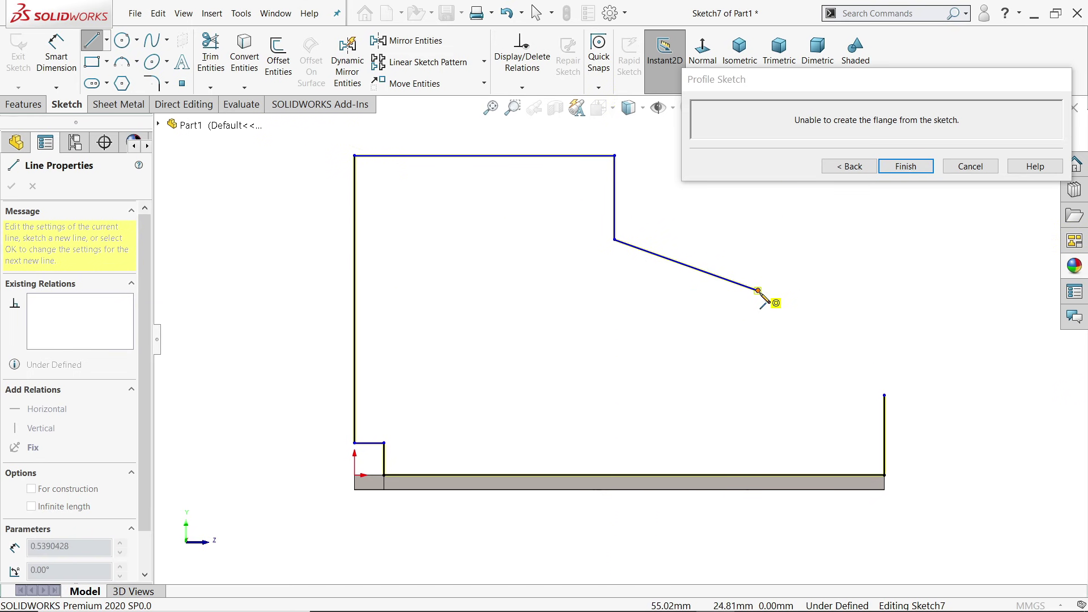
# Continue the sloping line with an arc of about 9 mm radius, and extend the outer side line up to the arc's end point.
pyautogui.press('a')
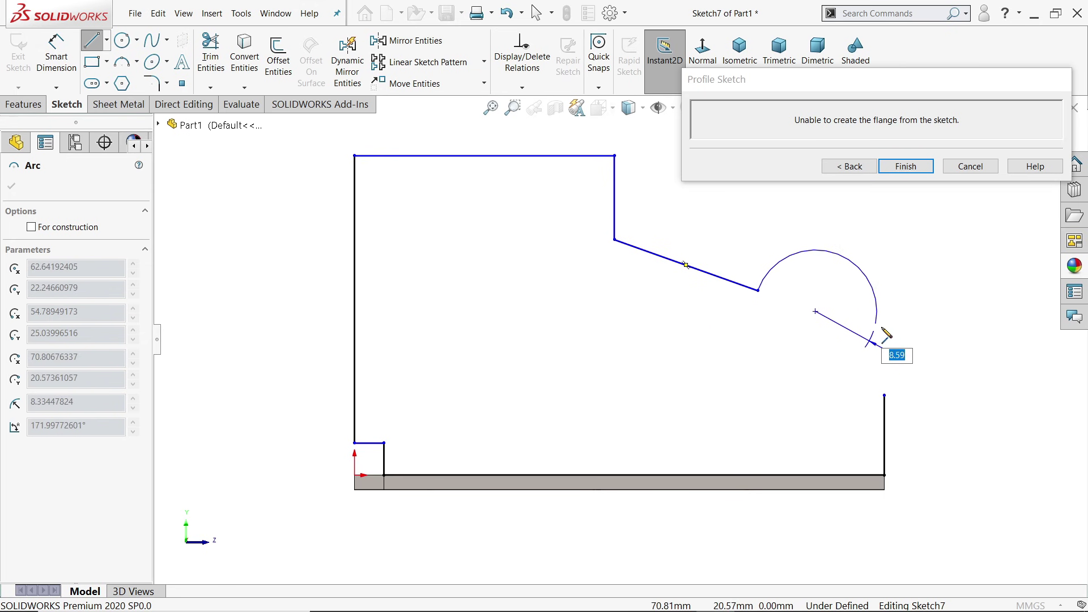
pyautogui.click(888, 335)
pyautogui.rightClick(942, 310)
pyautogui.click(963, 324)
pyautogui.moveTo(886, 399); pyautogui.dragTo(887, 372)
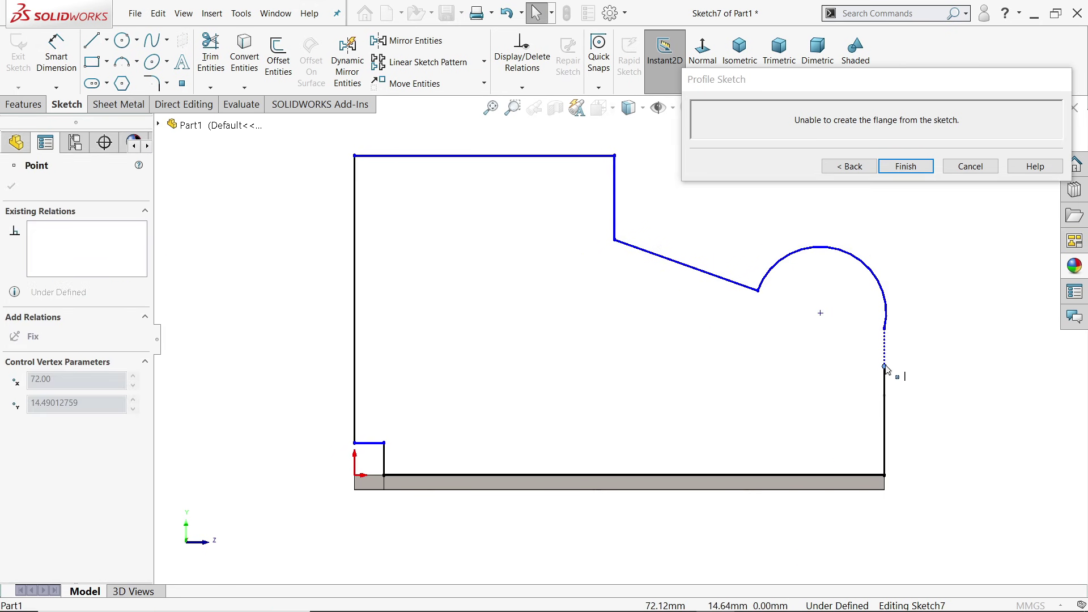
pyautogui.moveTo(891, 332); pyautogui.dragTo(894, 334)
pyautogui.click(886, 332)
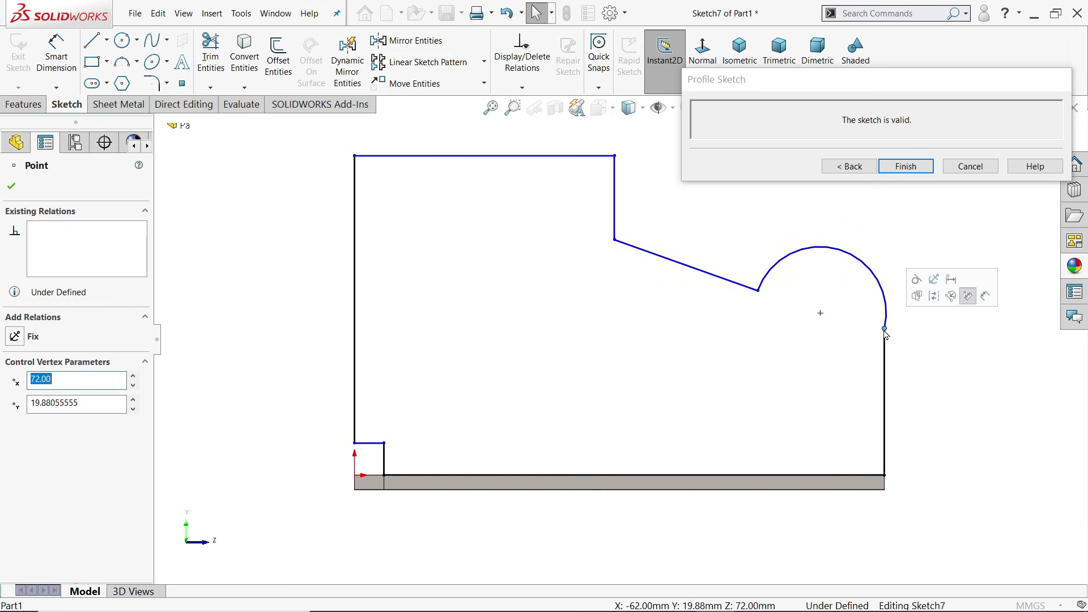
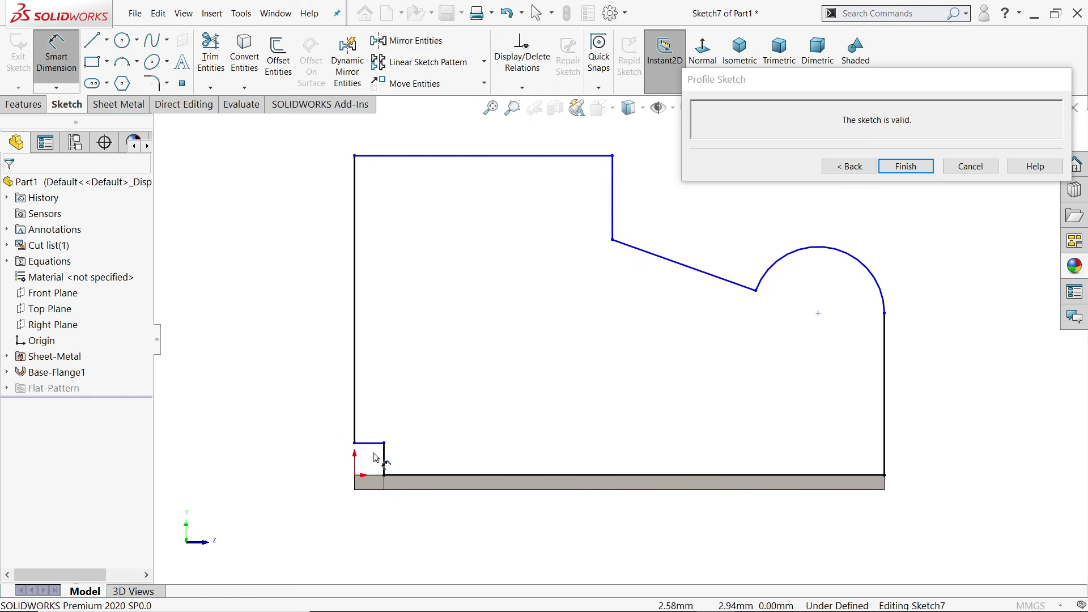
# Dimension the short horizontal notch line at 5 mm above the underside of the base flange.
pyautogui.click(369, 443)
pyautogui.click(379, 488)
pyautogui.click(318, 453)
pyautogui.write('5')
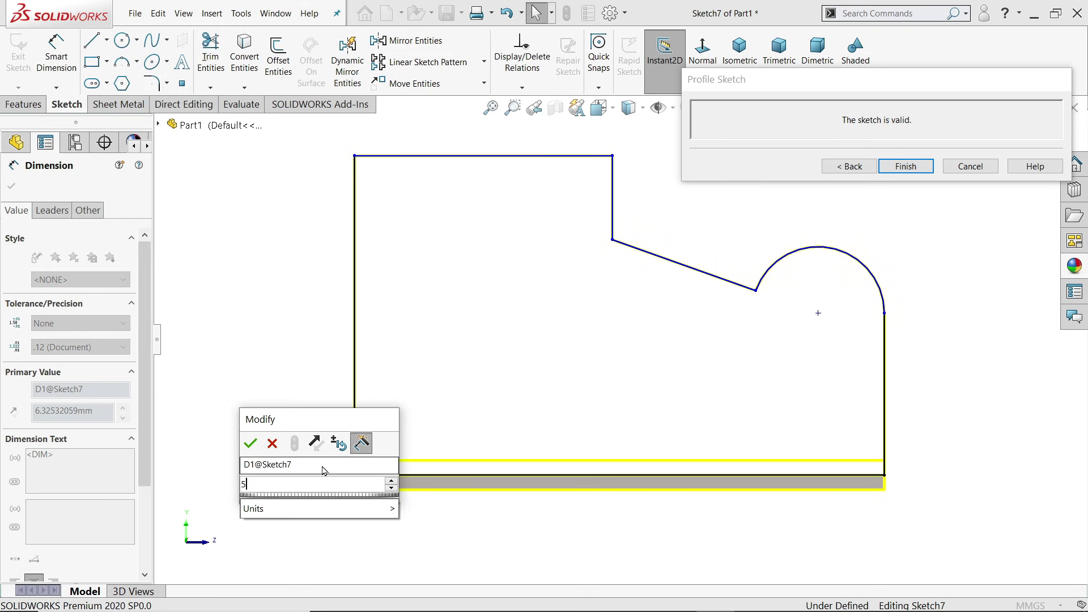
pyautogui.click(251, 444)
# Dimension the profile's upper horizontal line, try a length of 44 mm, and undo that value change.
pyautogui.click(486, 156)
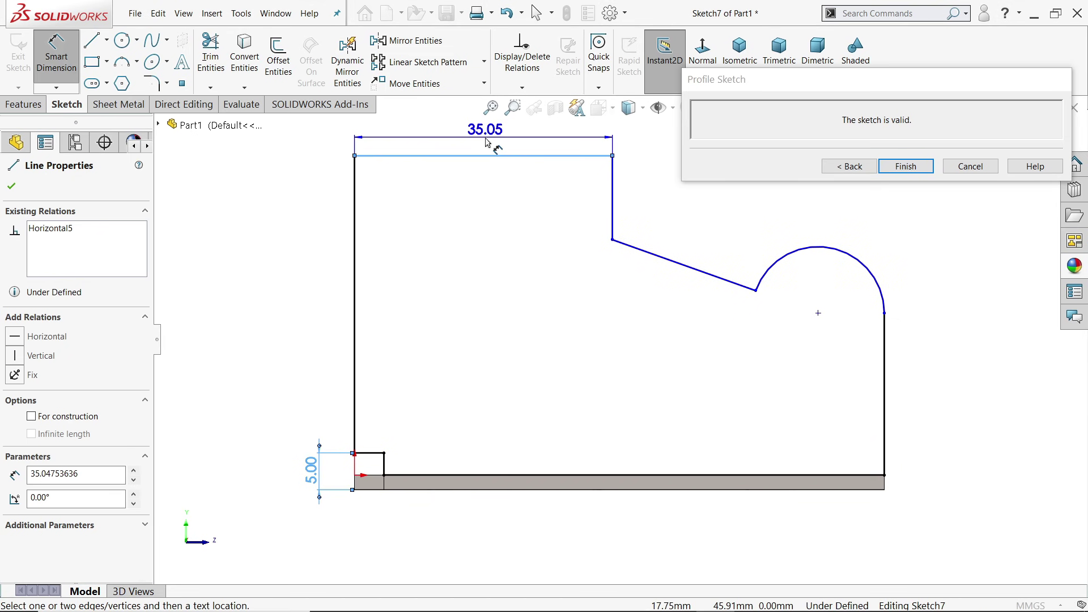
pyautogui.click(485, 137)
pyautogui.write('44')
pyautogui.click(418, 116)
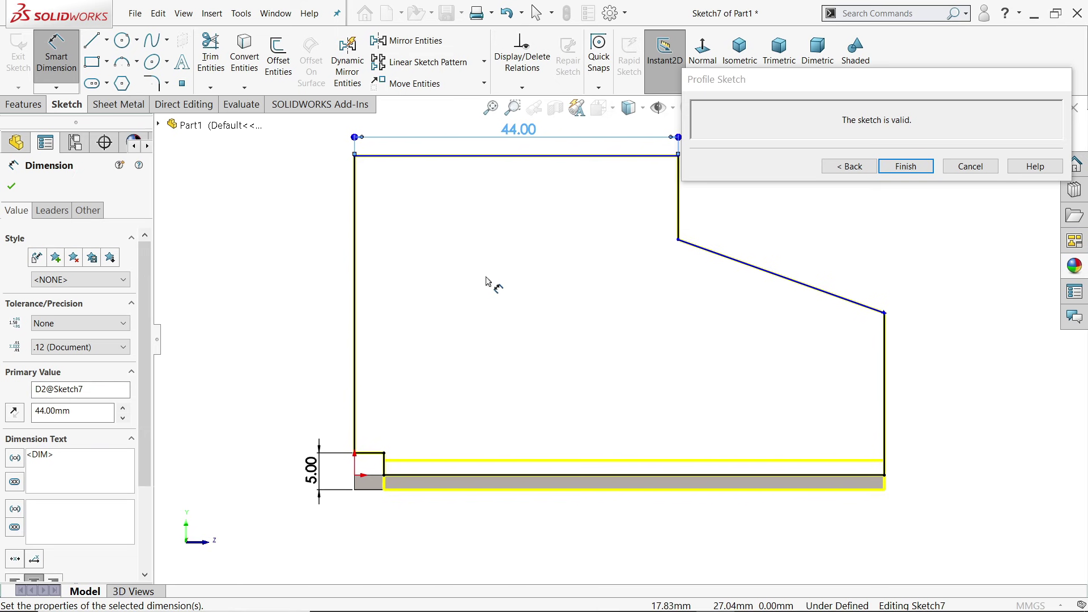
pyautogui.click(506, 13)
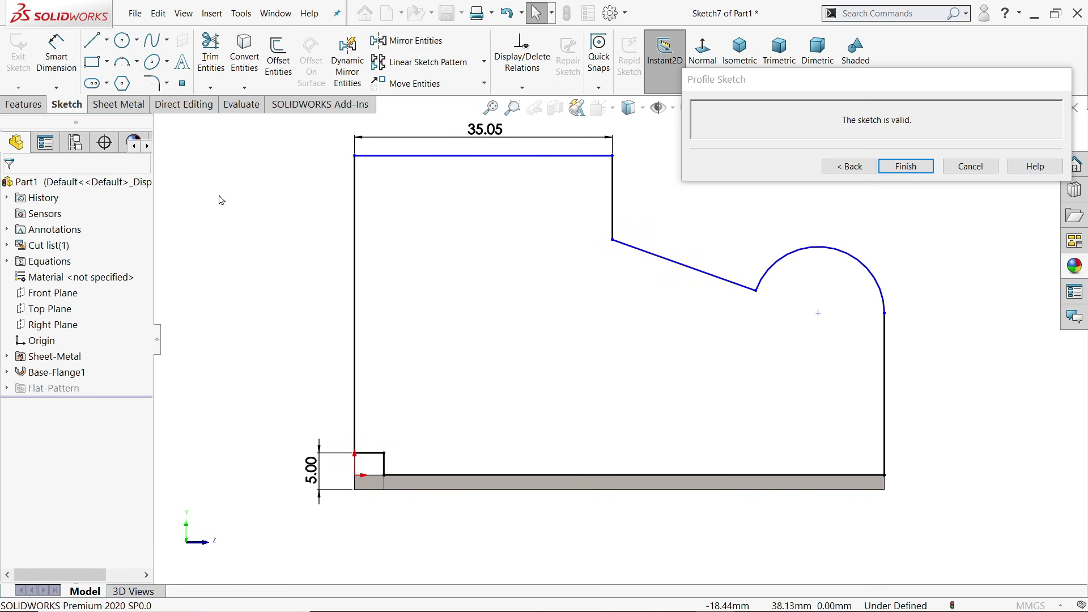
# Inspect the relation between the sloping line and the arc's center point.
pyautogui.click(714, 282)
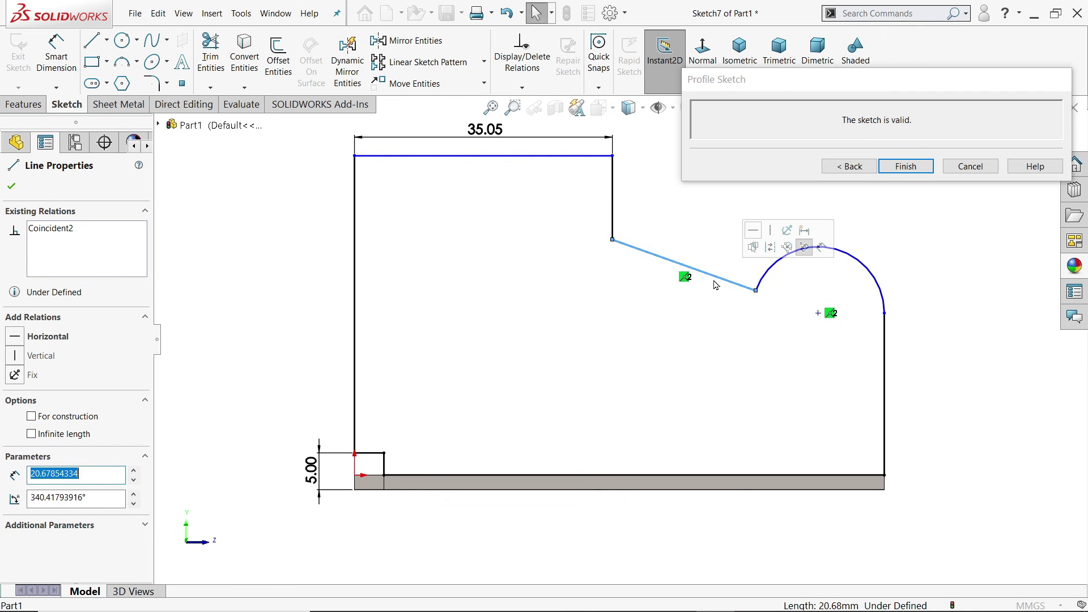
pyautogui.keyDown('ctrl'); pyautogui.click(819, 314); pyautogui.keyUp('ctrl')
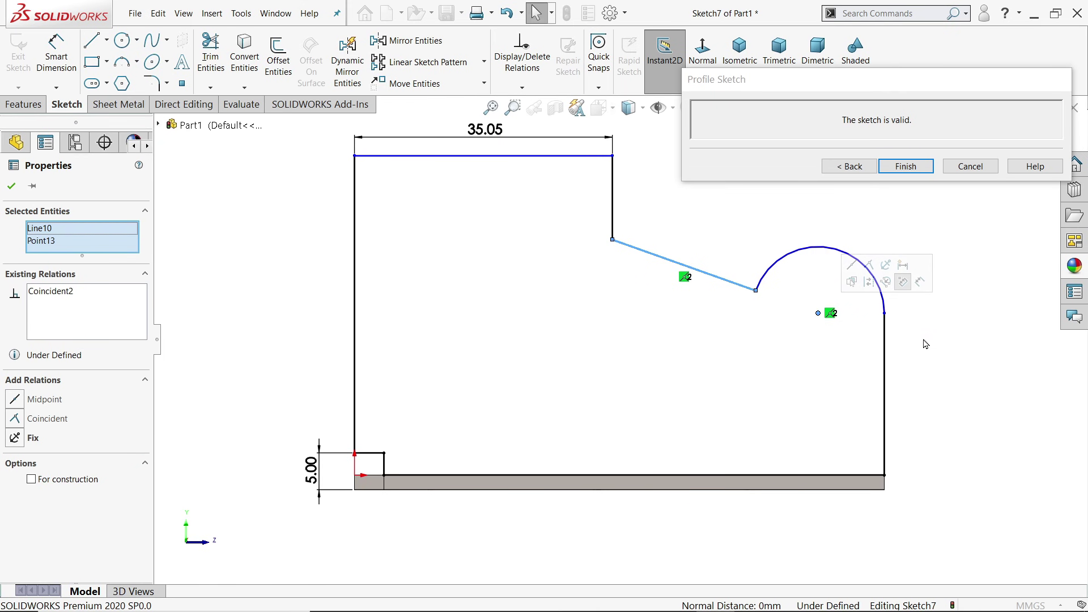
pyautogui.click(243, 225)
# Dimension the arc's center point at 16 mm above the underside of the base flange.
pyautogui.press('d')
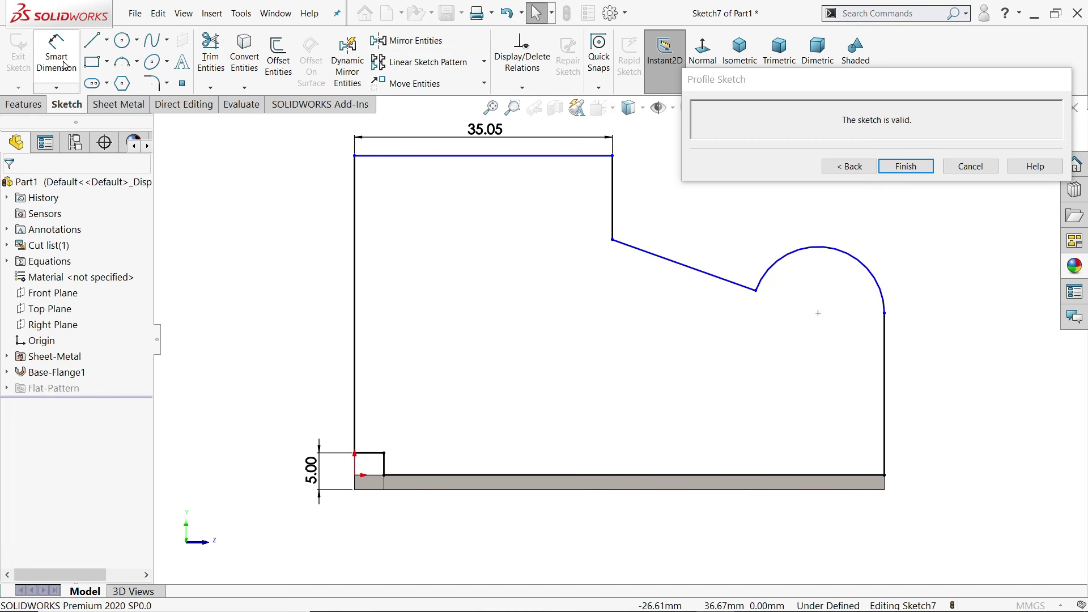
pyautogui.scroll(2, 588, 318)
pyautogui.scroll(-2, 707, 267)
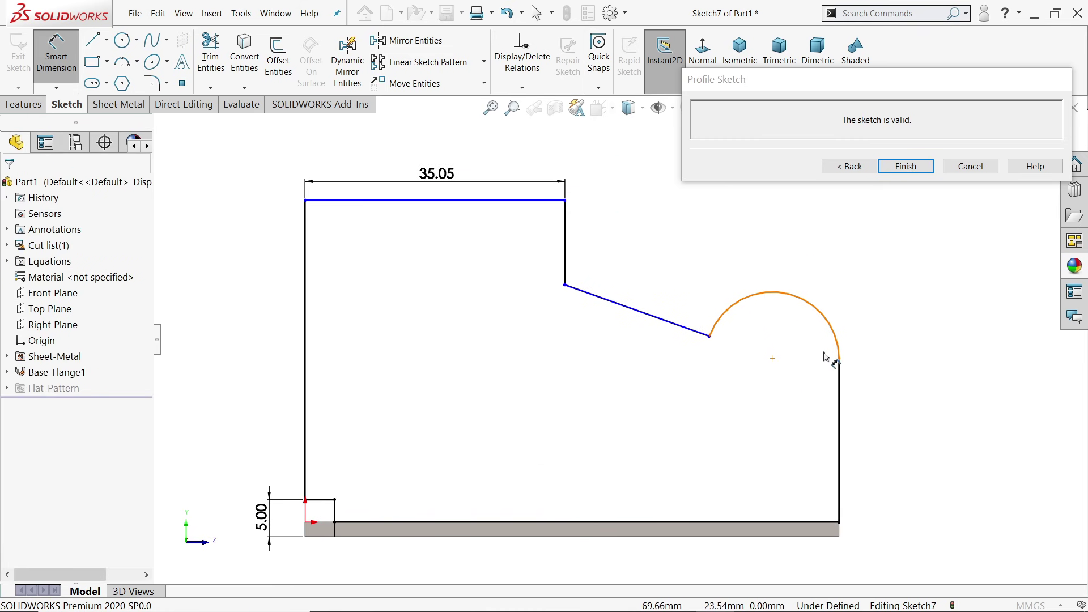
pyautogui.click(772, 359)
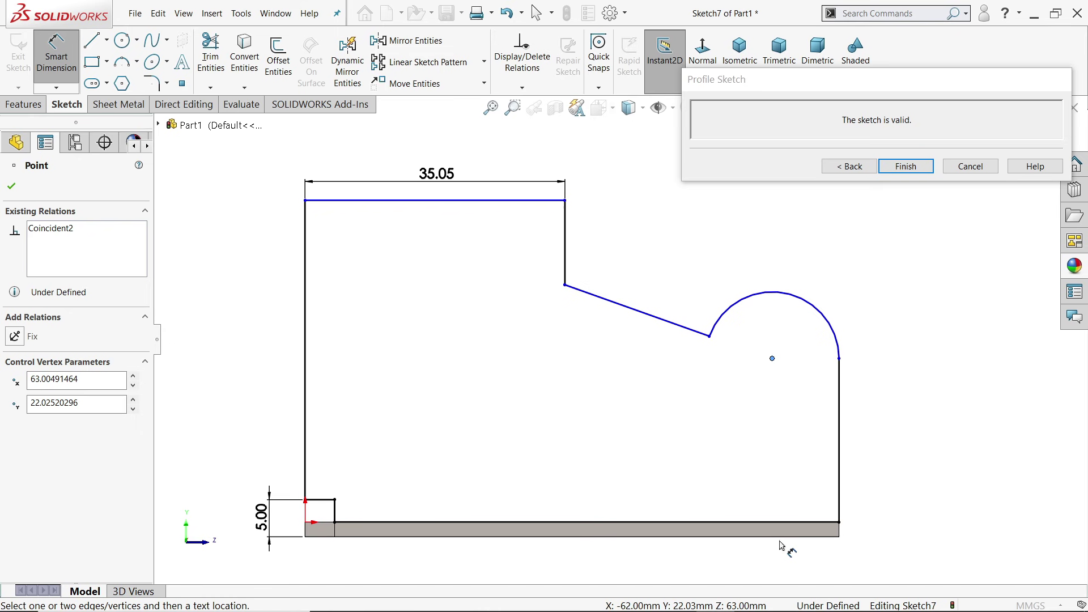
pyautogui.click(781, 537)
pyautogui.click(880, 486)
pyautogui.write('16')
pyautogui.click(804, 450)
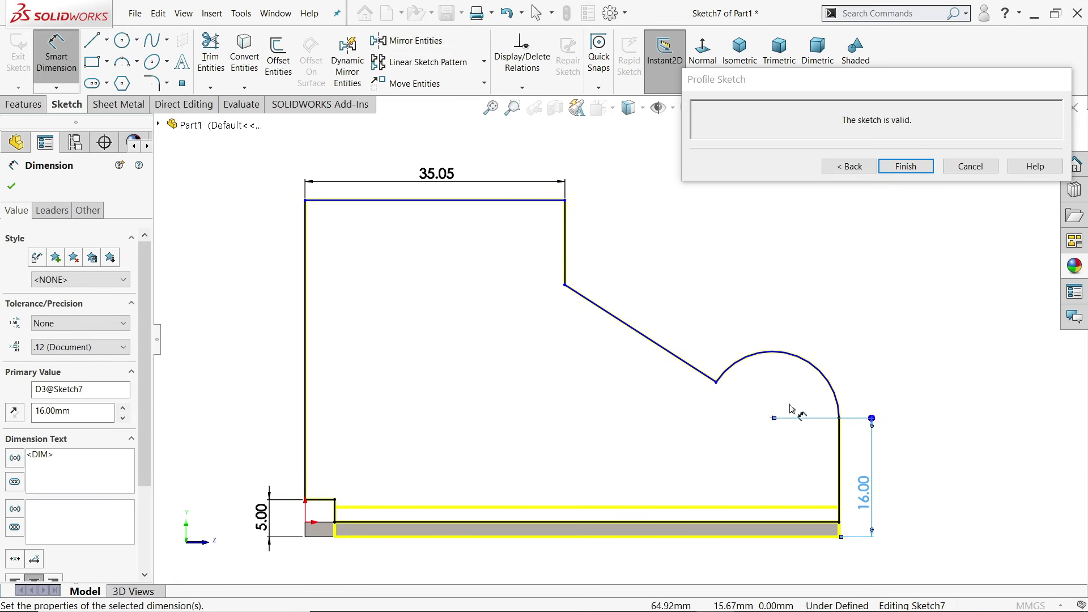
# Dimension the arc of the flange profile with a radius of 8 mm.
pyautogui.click(823, 378)
pyautogui.click(850, 354)
pyautogui.write('8')
pyautogui.click(791, 316)
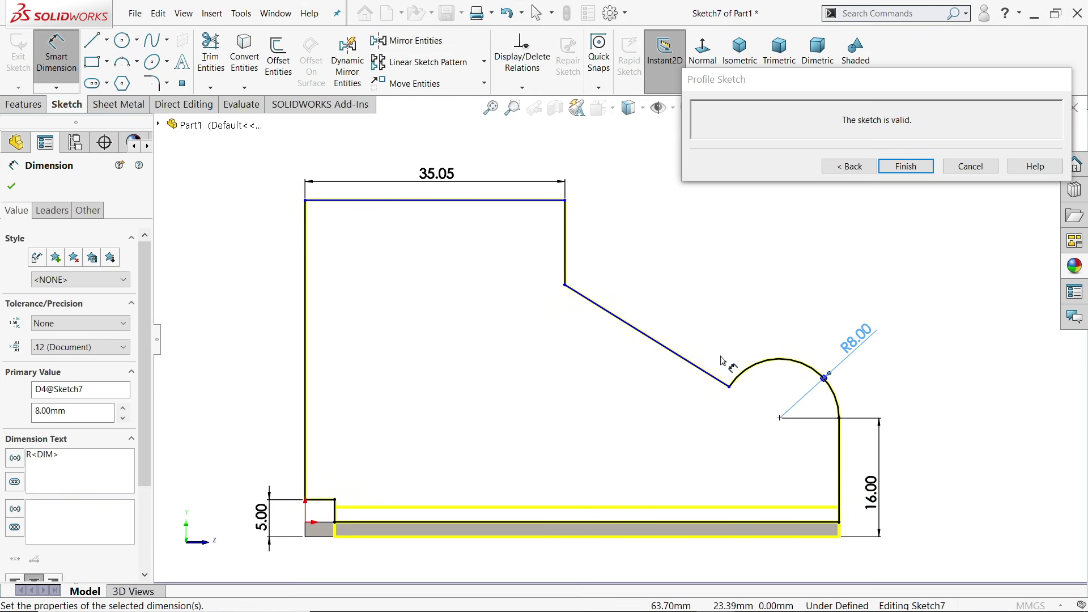
# Dimension the angle between the sloping line and the profile's long lower horizontal line at 20 degrees.
pyautogui.click(660, 344)
pyautogui.click(649, 522)
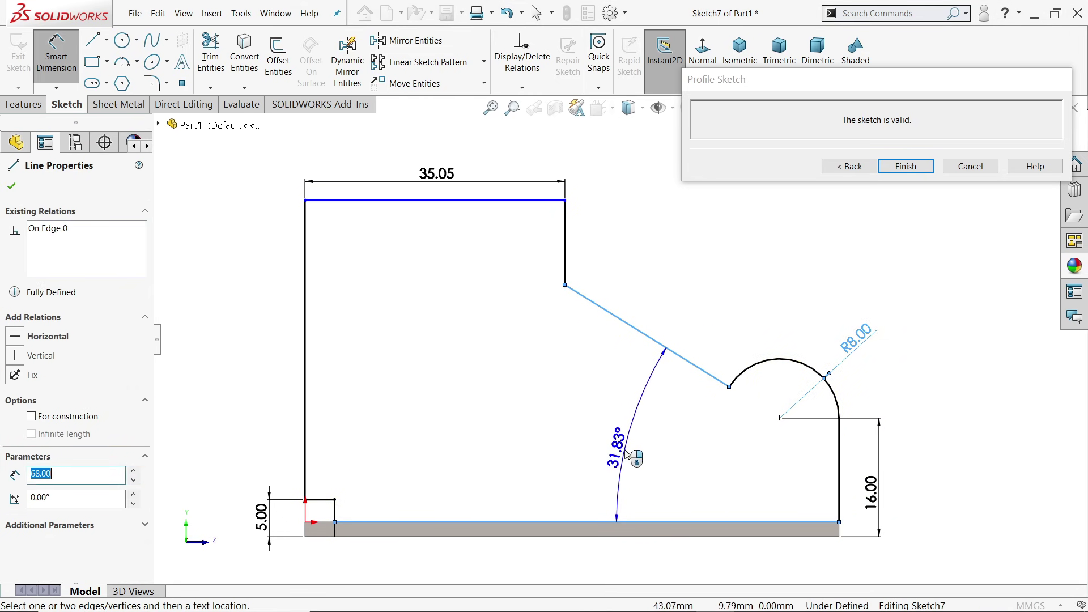
pyautogui.click(626, 453)
pyautogui.write('20')
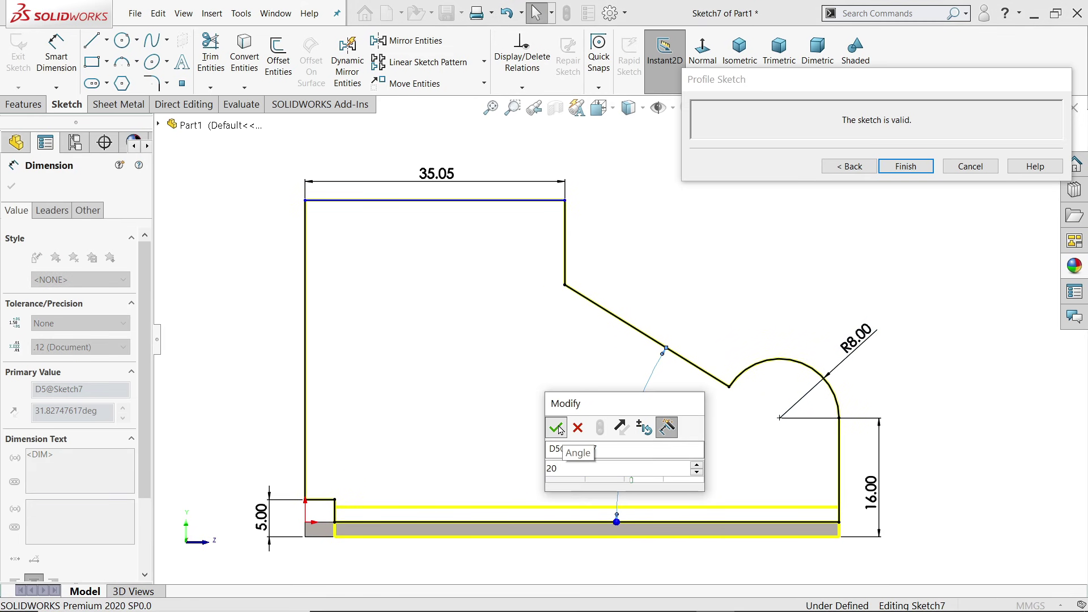
pyautogui.press('Return')
# Set the length of the profile's upper horizontal line to 44 mm.
pyautogui.click(439, 174)
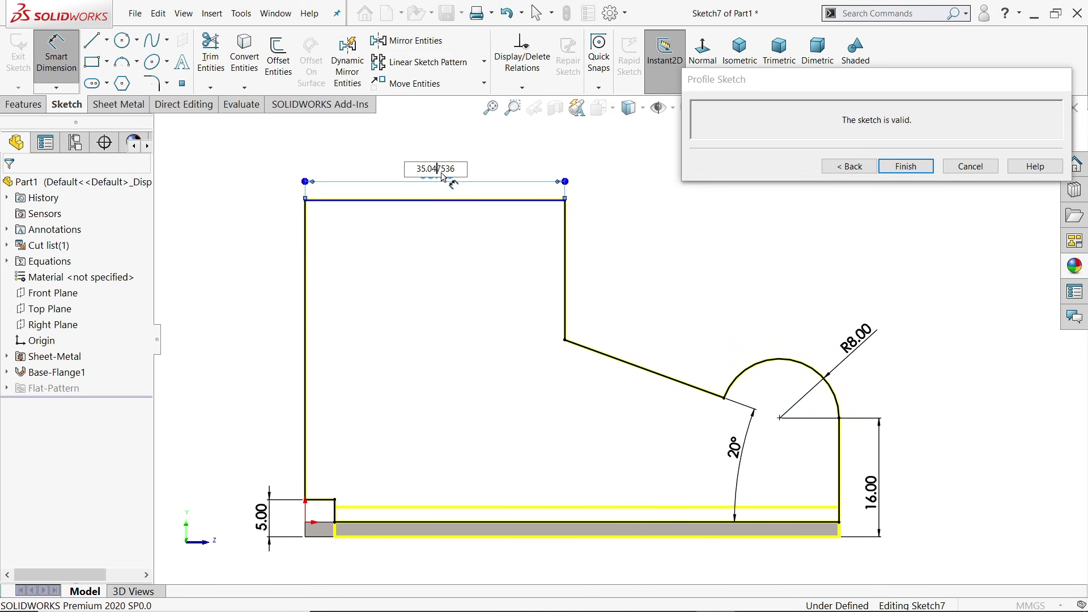
pyautogui.doubleClick(450, 170)
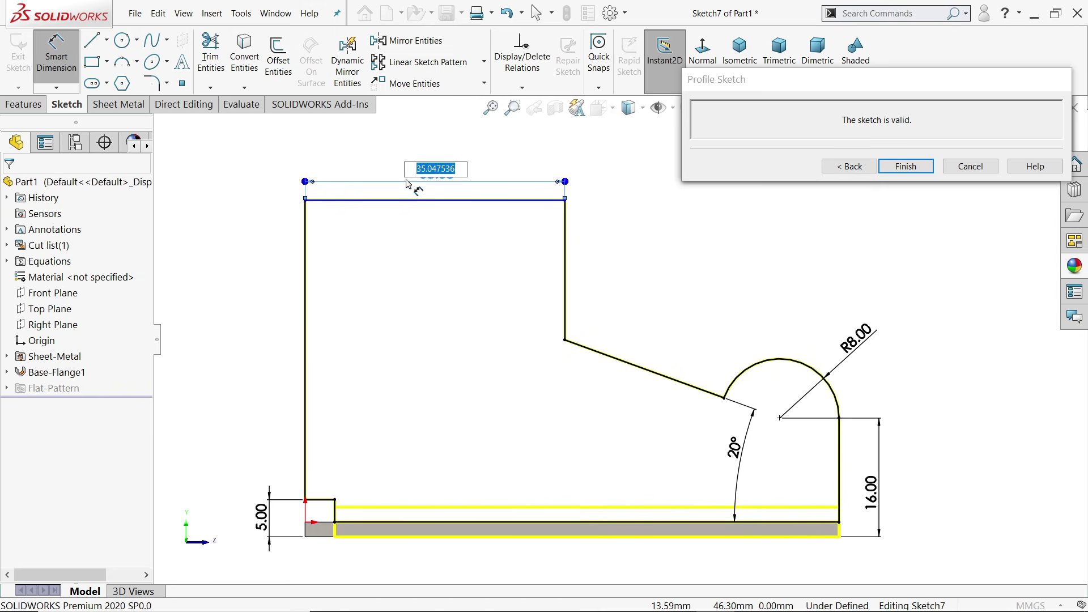
pyautogui.write('44')
pyautogui.press('Return')
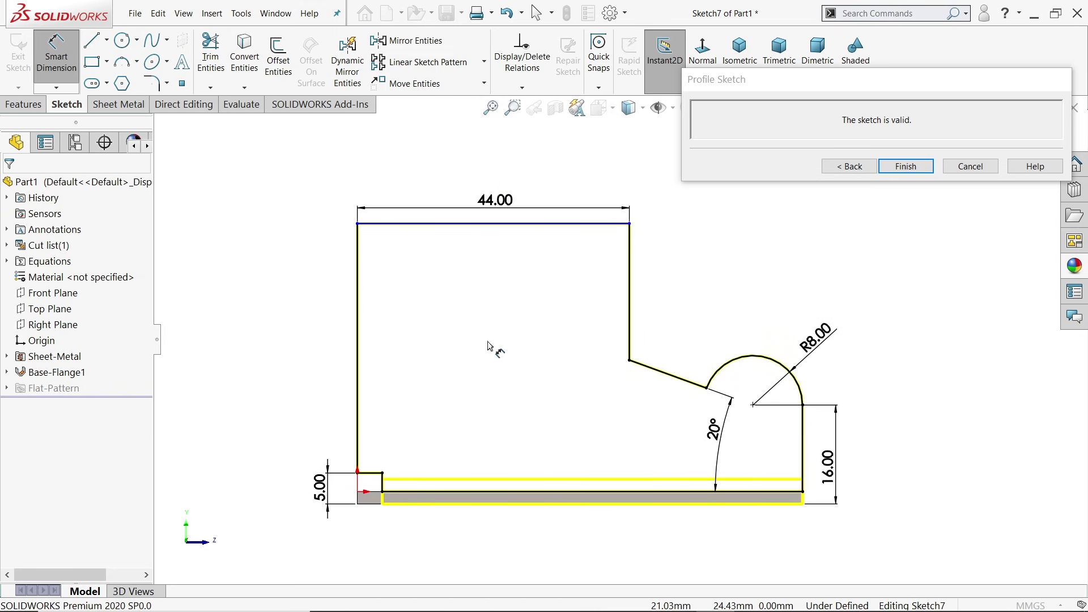
# Dimension the profile's overall height from the underside of the base flange to the upper line at 45 mm.
pyautogui.click(461, 193)
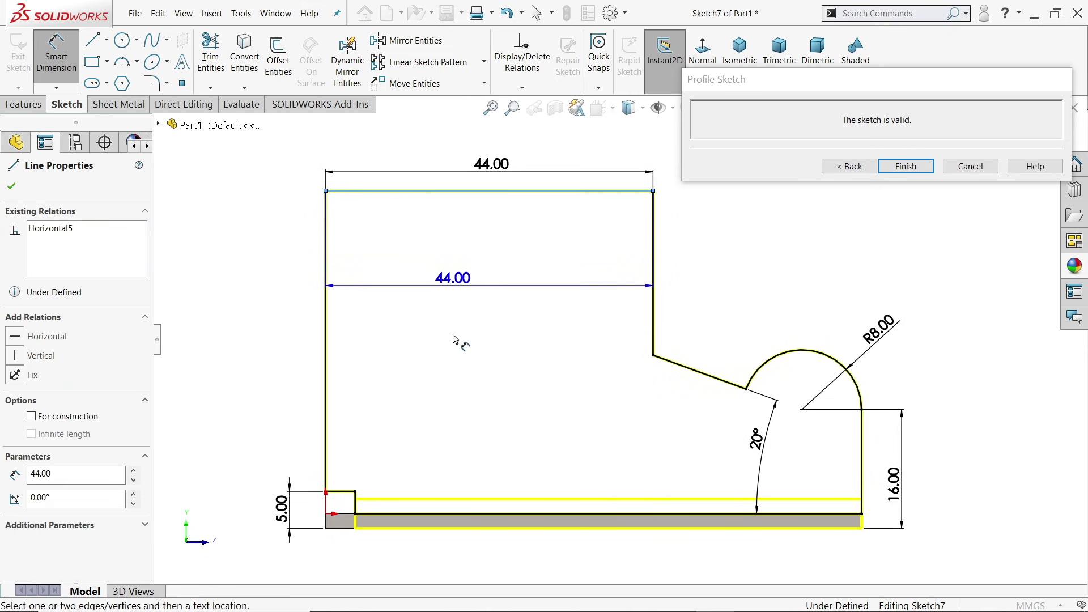
pyautogui.click(324, 528)
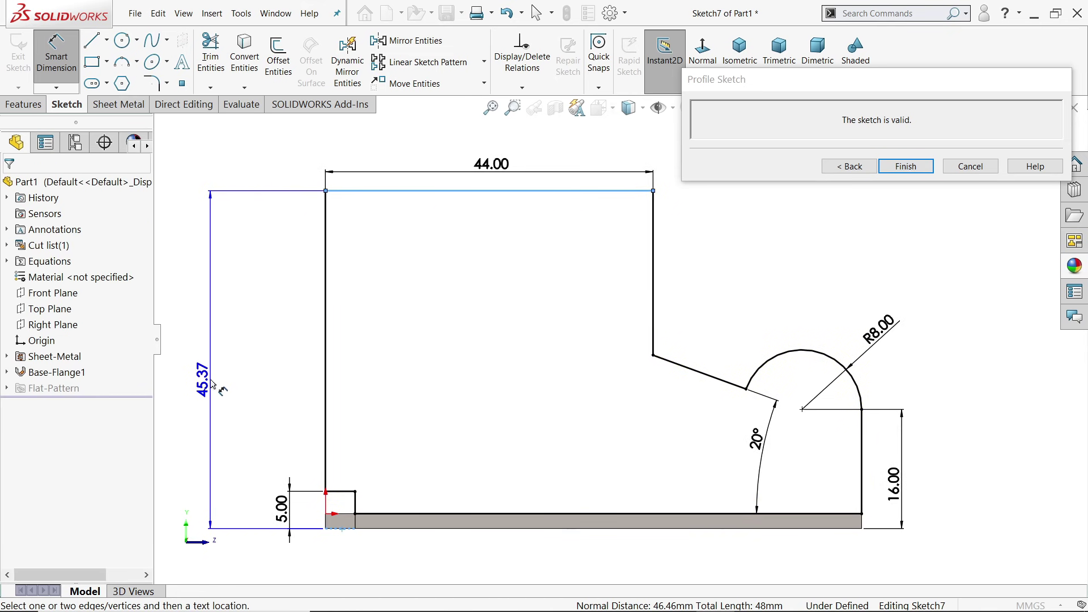
pyautogui.click(211, 379)
pyautogui.write('45')
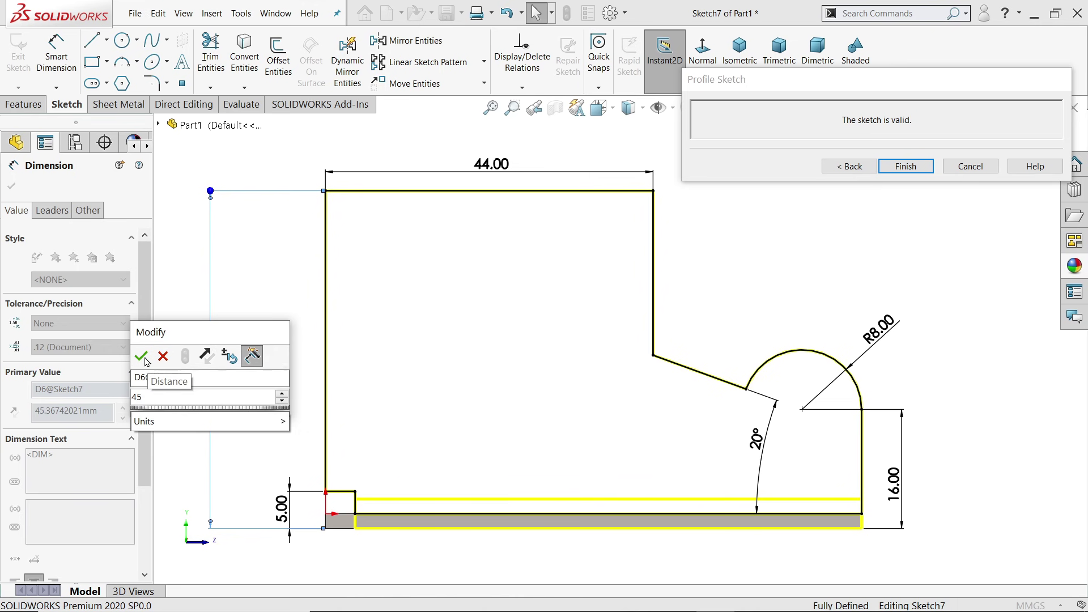
pyautogui.press('Return')
# Sketch a circle of 24 mm diameter inside the taller part of the flange profile.
pyautogui.click(122, 40)
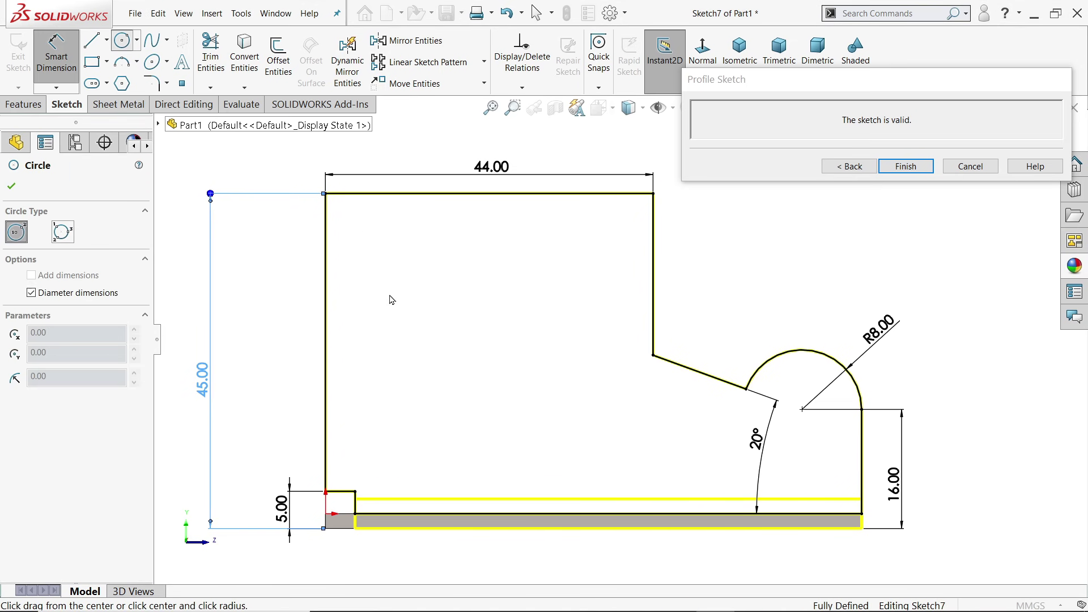
pyautogui.moveTo(492, 295); pyautogui.dragTo(513, 347)
pyautogui.write('24')
pyautogui.press('Return')
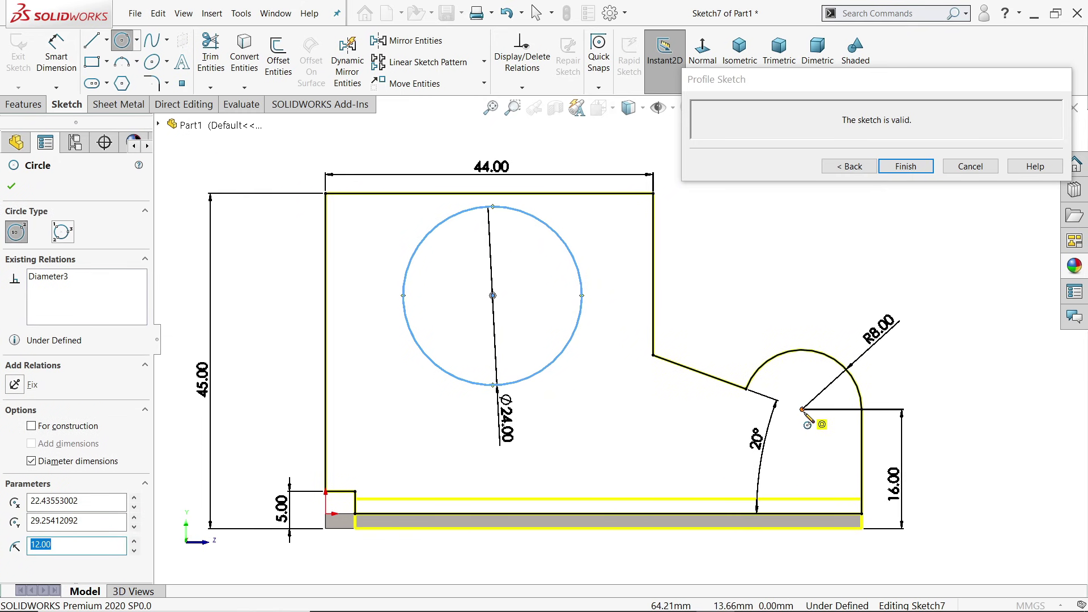
# Sketch a circle of 8 mm diameter concentric with the R8 arc.
pyautogui.moveTo(802, 409); pyautogui.dragTo(811, 442)
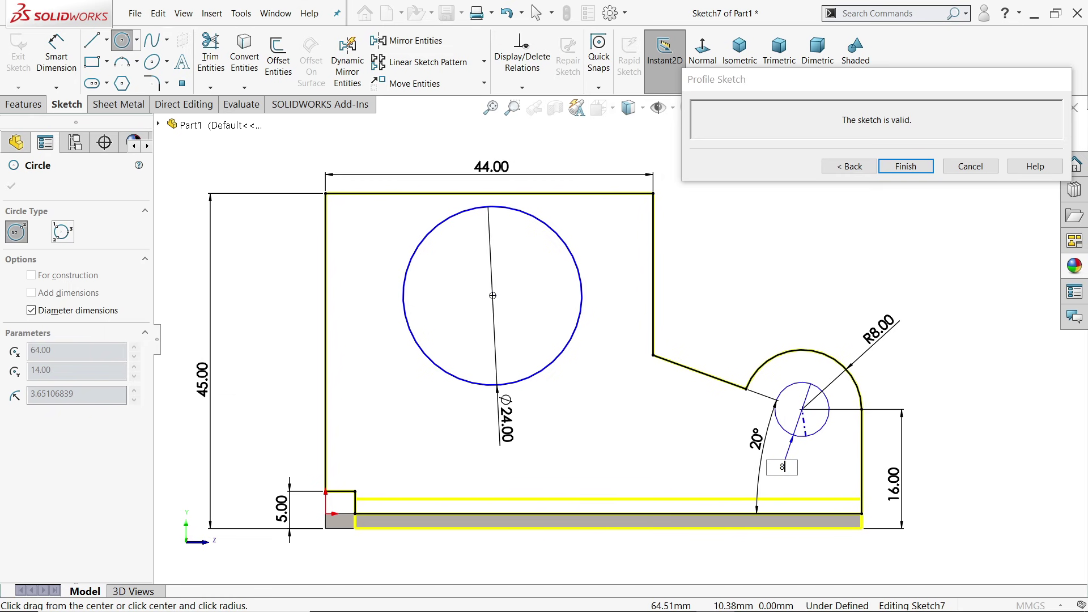
pyautogui.write('8')
pyautogui.press('Return')
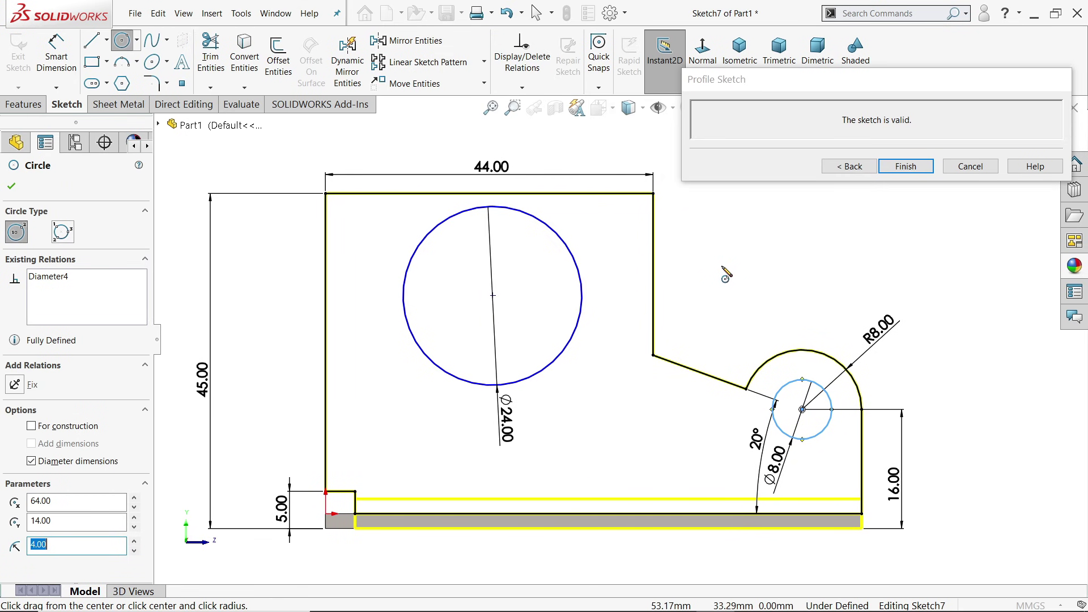
pyautogui.press('Escape')
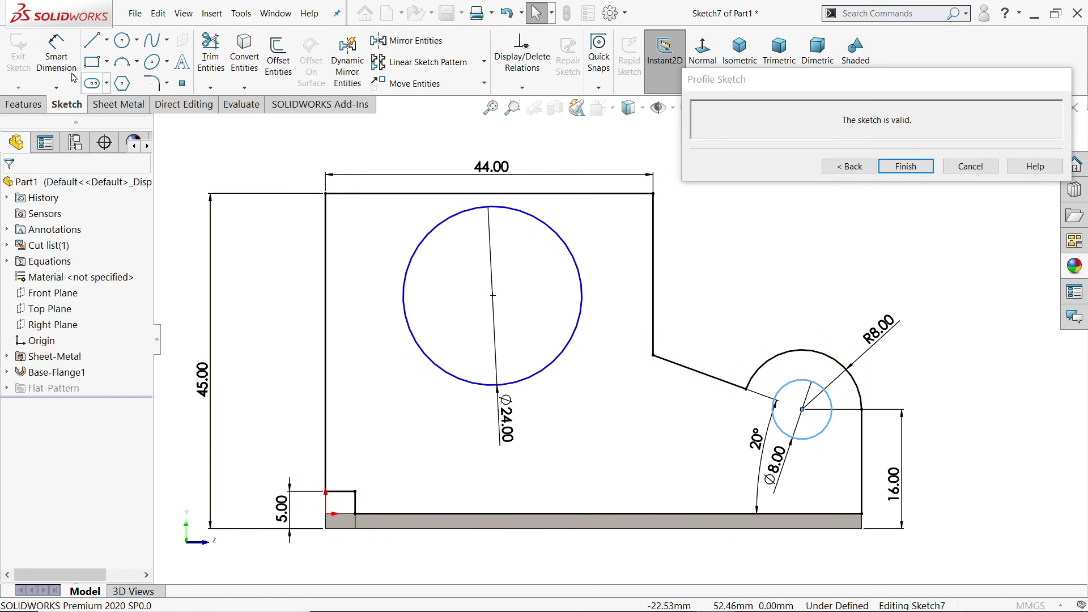
# Dimension the 24 mm circle's center at 25 mm above the underside of the base flange.
pyautogui.press('d')
pyautogui.click(493, 297)
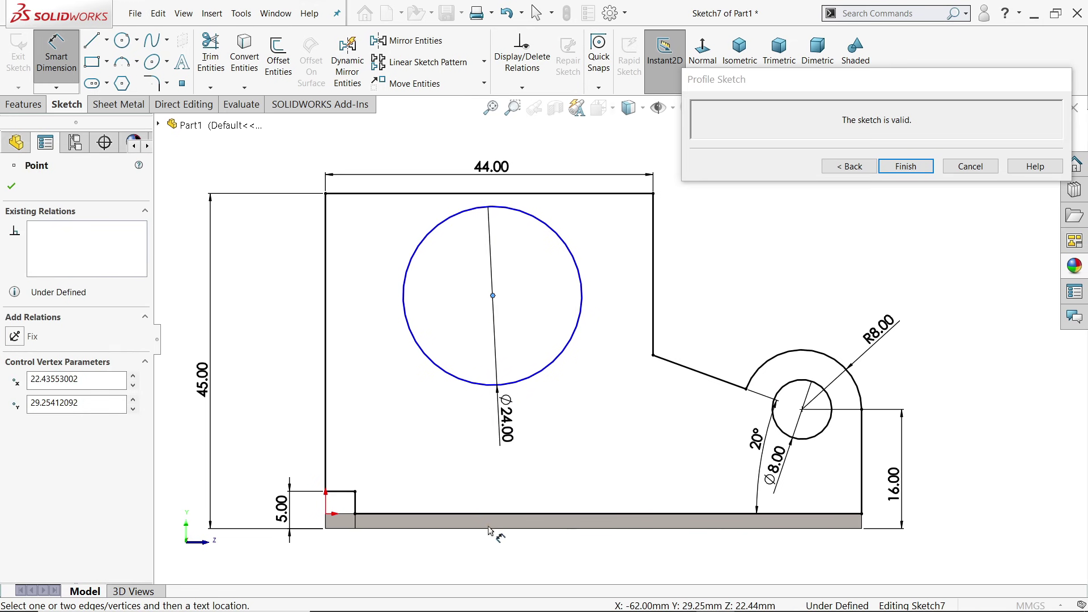
pyautogui.click(490, 528)
pyautogui.click(258, 426)
pyautogui.write('25')
pyautogui.press('Return')
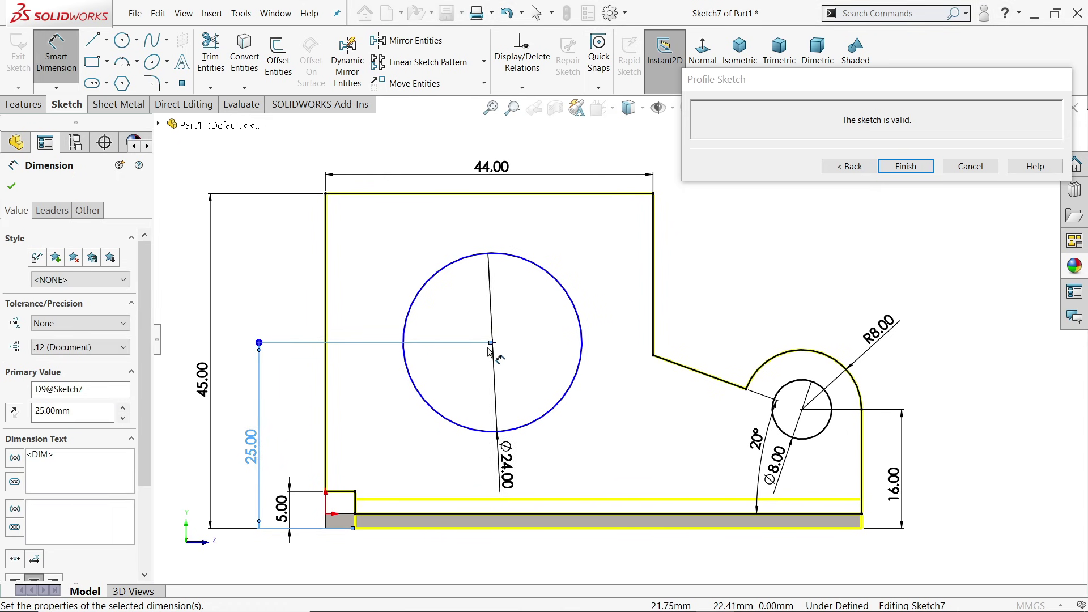
# Dimension the 24 mm circle's center 22 mm from the profile's tall outer side line, and arrange both horizontal dimensions above the profile.
pyautogui.click(492, 342)
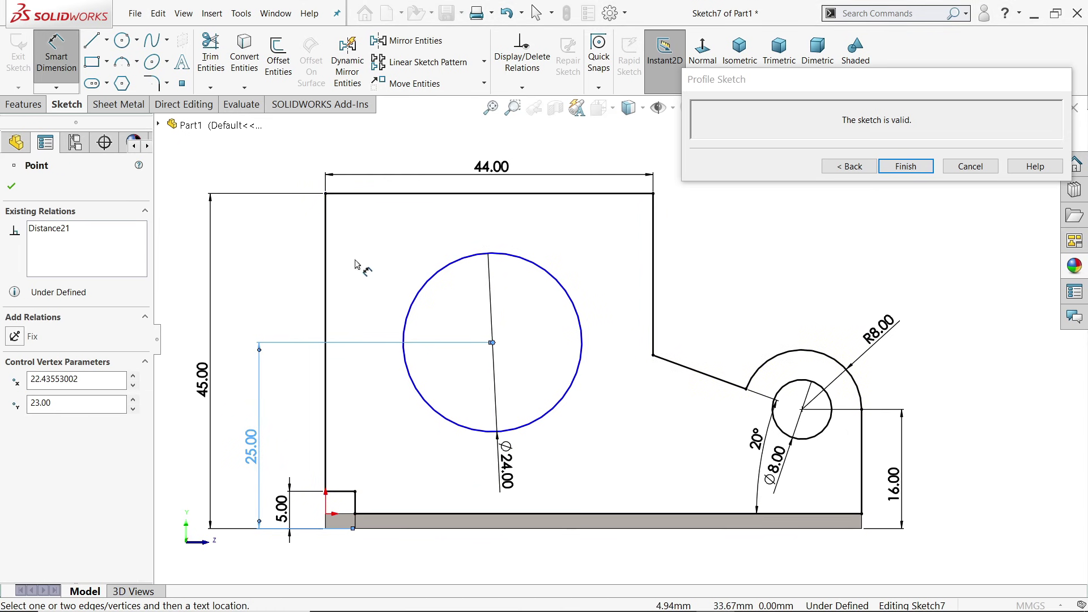
pyautogui.click(326, 264)
pyautogui.click(408, 212)
pyautogui.write('22')
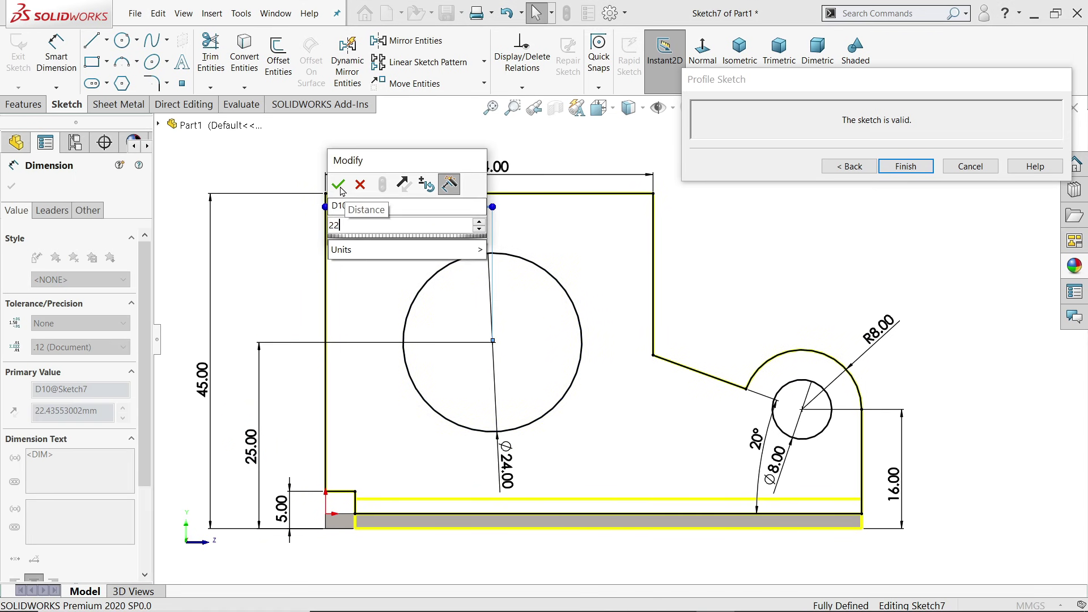
pyautogui.press('Return')
pyautogui.moveTo(499, 169); pyautogui.dragTo(494, 138)
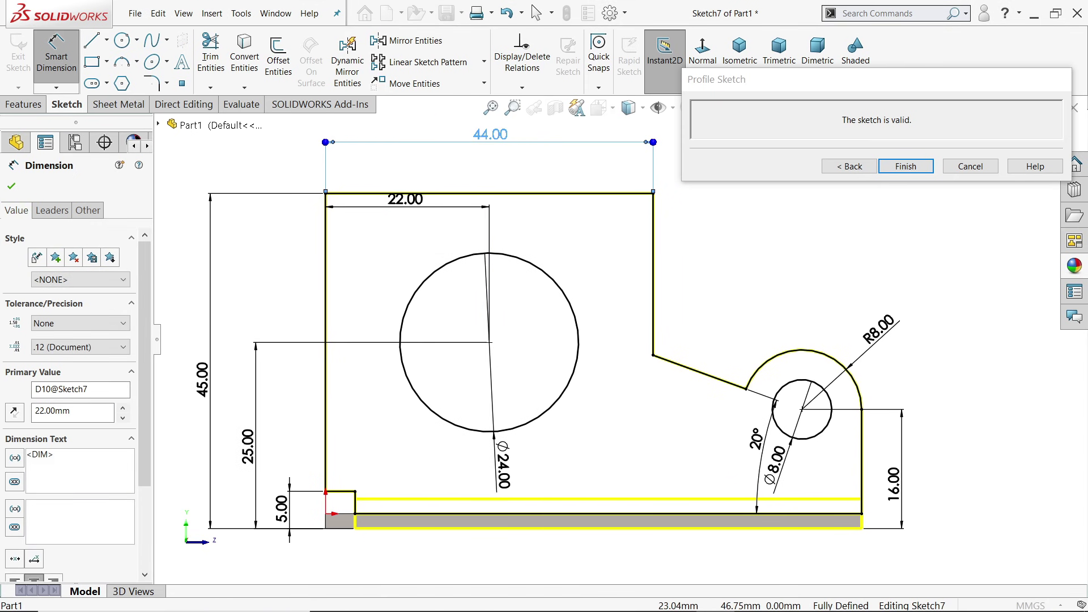
pyautogui.moveTo(409, 199); pyautogui.dragTo(415, 168)
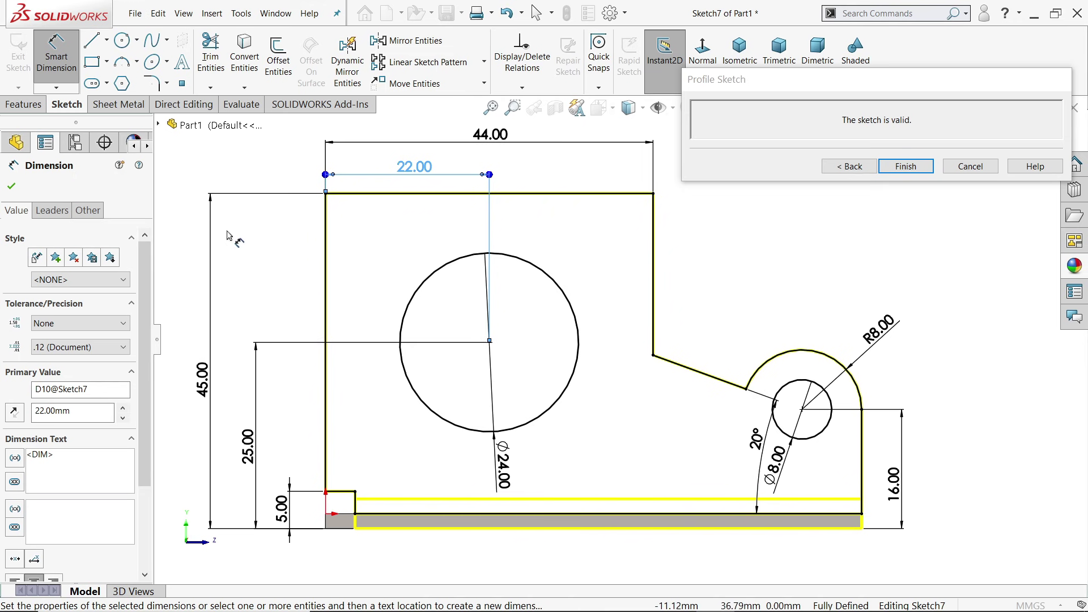
# Fillet both ends of the sloping line with a 2 mm radius.
pyautogui.click(151, 86)
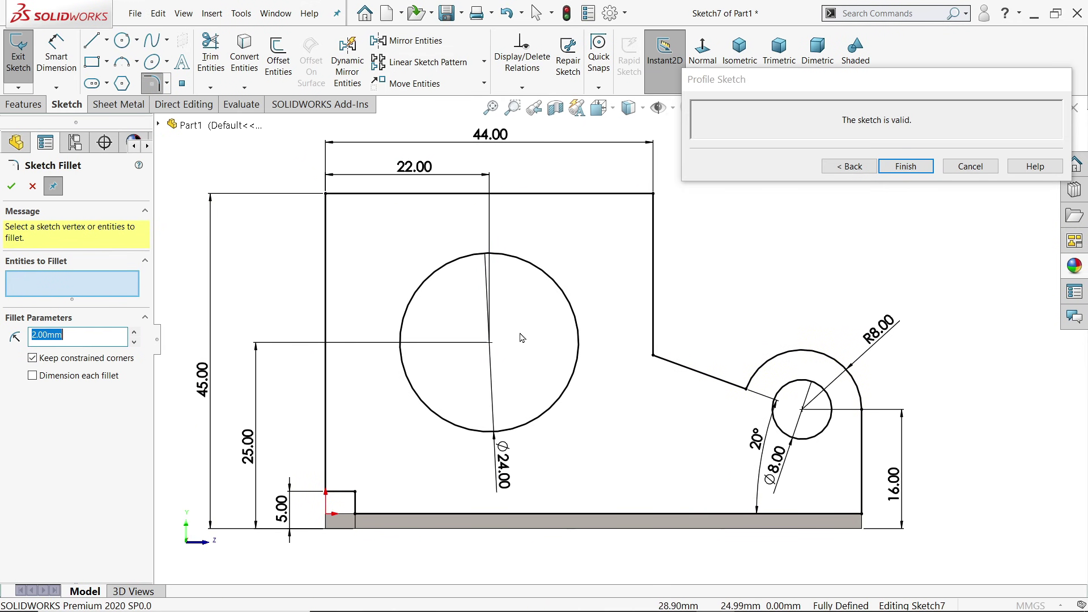
pyautogui.click(654, 357)
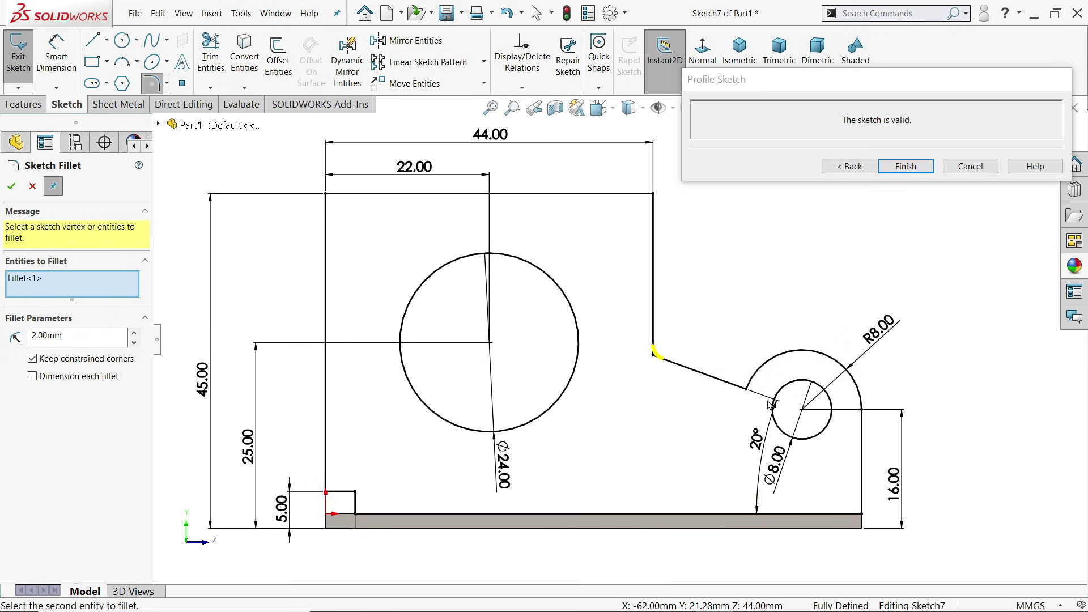
pyautogui.click(745, 391)
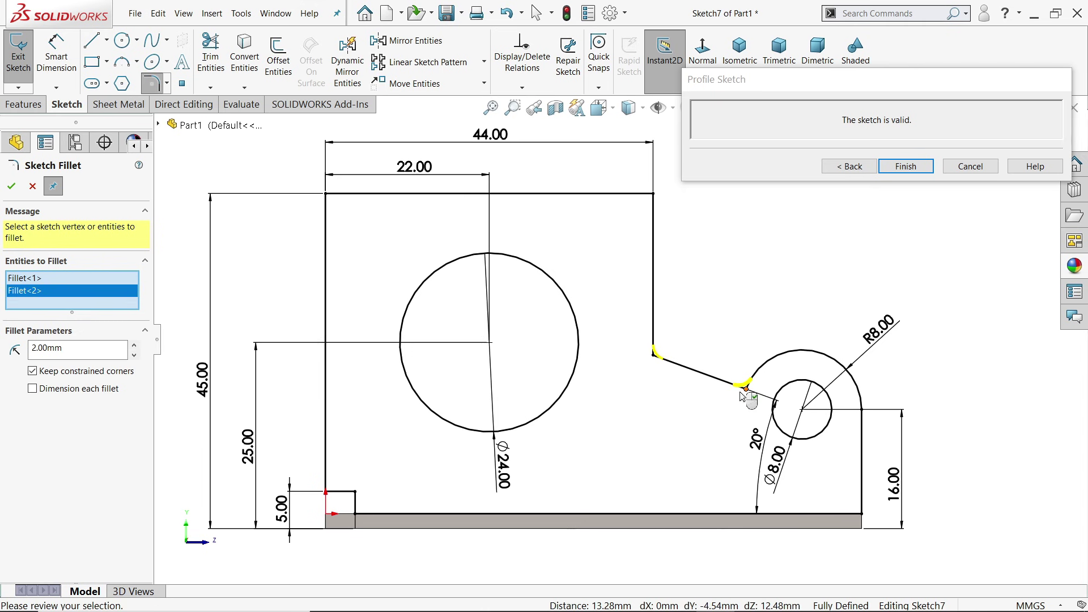
pyautogui.click(12, 186)
pyautogui.click(35, 192)
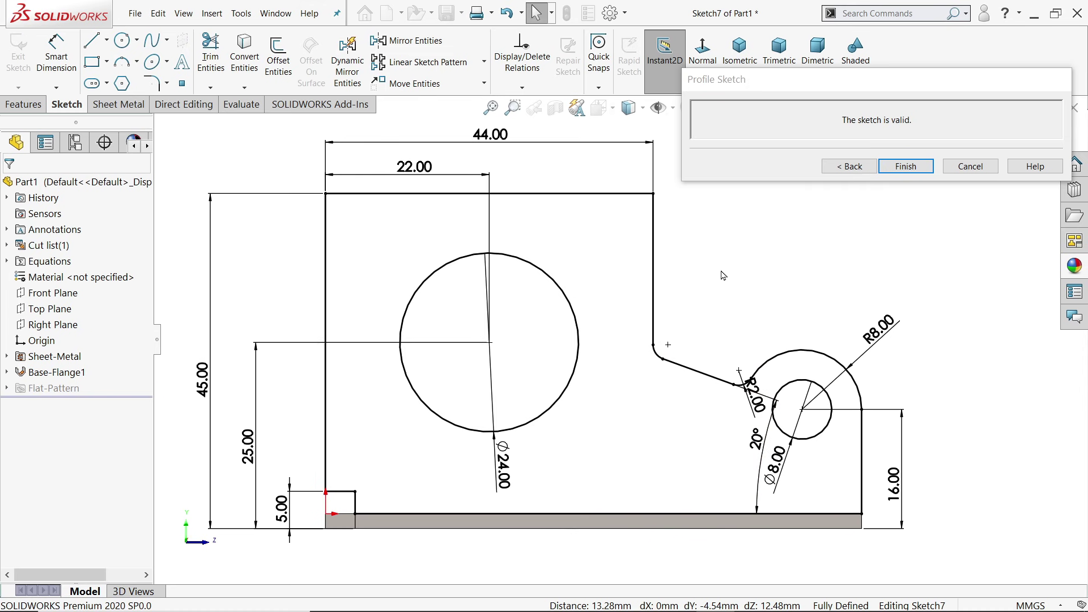
# Return from the profile sketch to the edge flange settings, check the preview, and accept the flange at 90 degrees with the default radius.
pyautogui.click(848, 170)
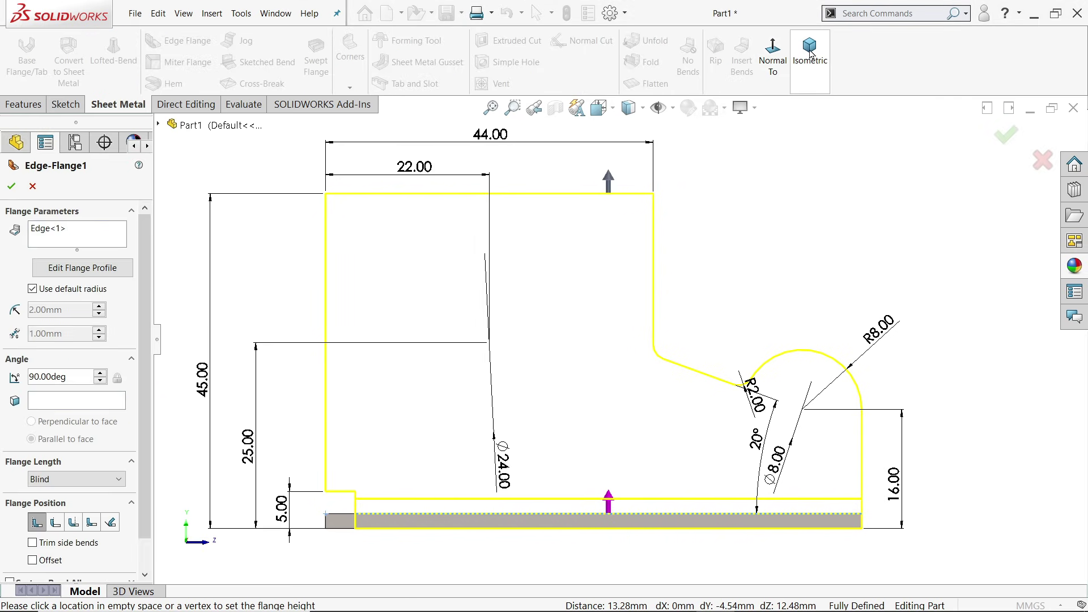
pyautogui.click(810, 54)
pyautogui.scroll(-5, 524, 421)
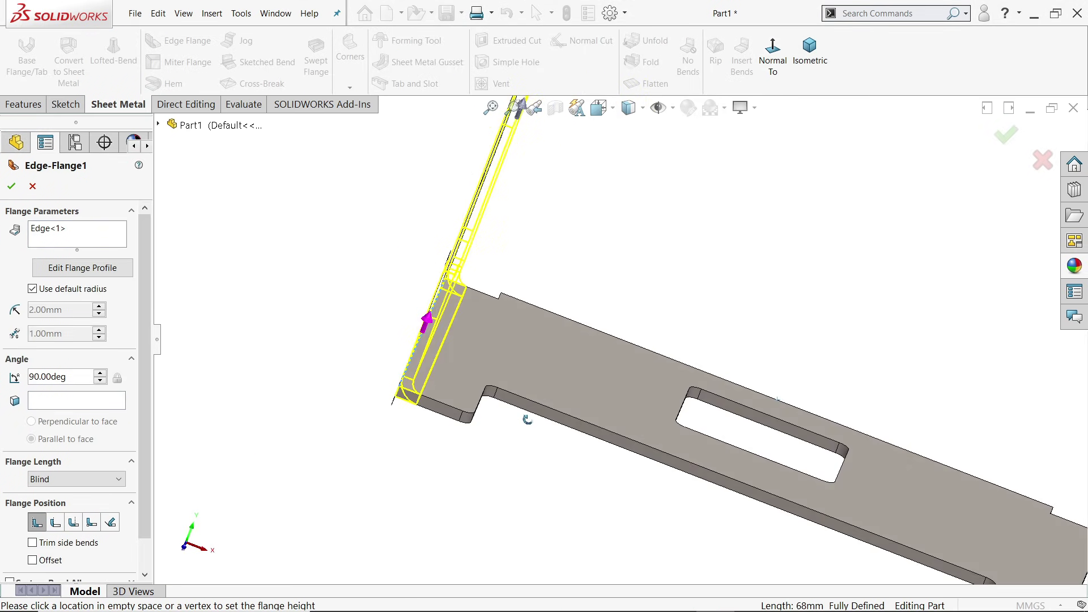
pyautogui.scroll(-3, 391, 391)
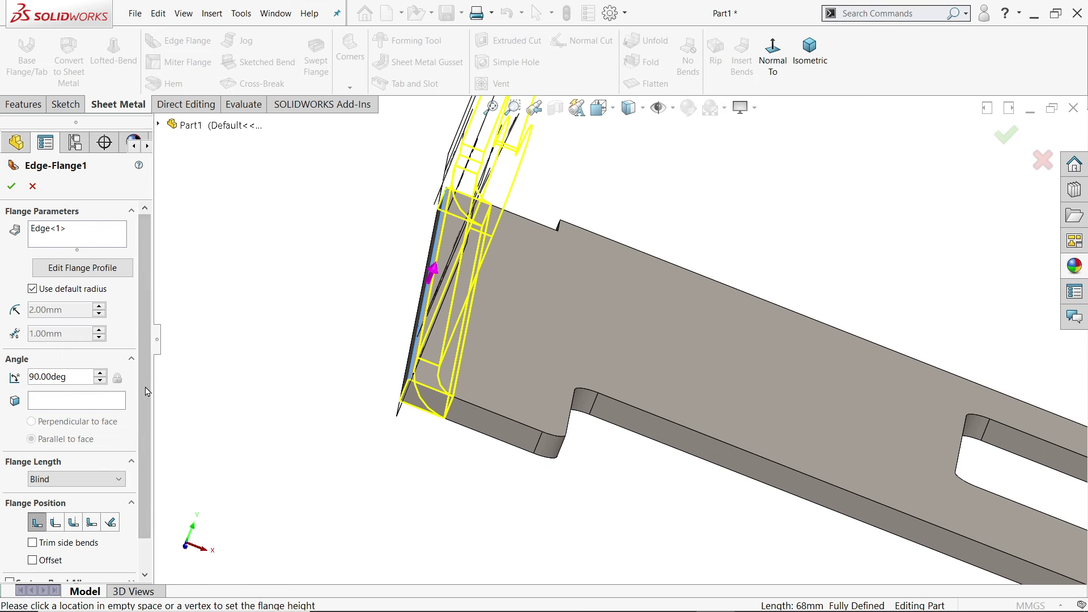
pyautogui.scroll(-2, 147, 391)
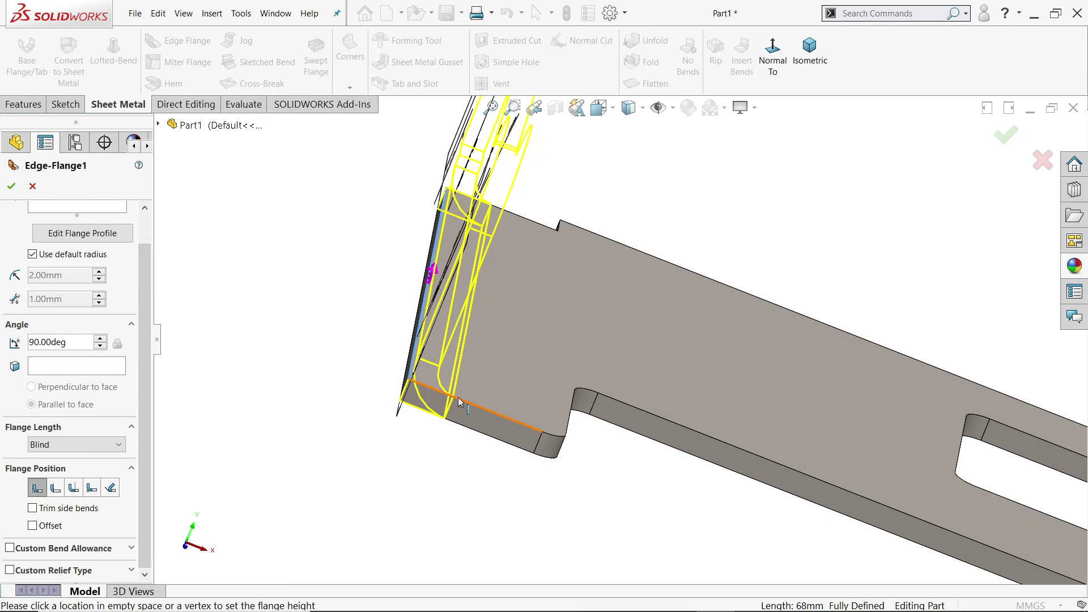
pyautogui.scroll(1, 147, 470)
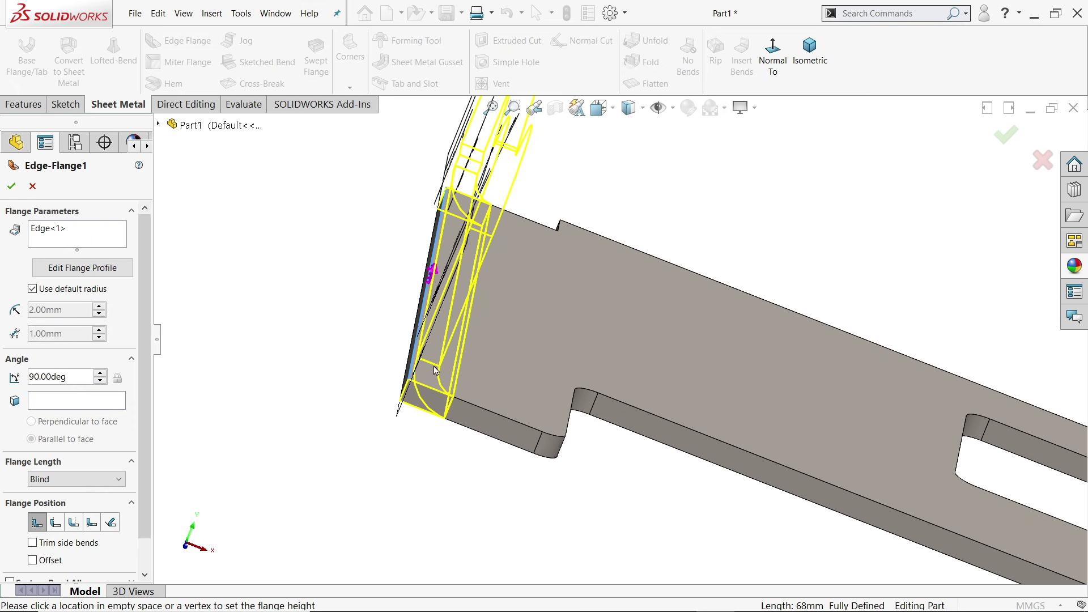
pyautogui.click(13, 187)
# Check the finished flange, switch to the exercise drawing in Photos, and examine its bottom view and Detail B.
pyautogui.moveTo(376, 347)
pyautogui.mouseDown(button='middle')
pyautogui.moveTo(327, 335)
pyautogui.moveTo(293, 346)
pyautogui.moveTo(736, 277)
pyautogui.moveTo(743, 311)
pyautogui.moveTo(723, 258)
pyautogui.moveTo(677, 273)
pyautogui.mouseUp(button='middle')
pyautogui.scroll(5, 295, 354)
pyautogui.hotkey('alt', 'Tab')
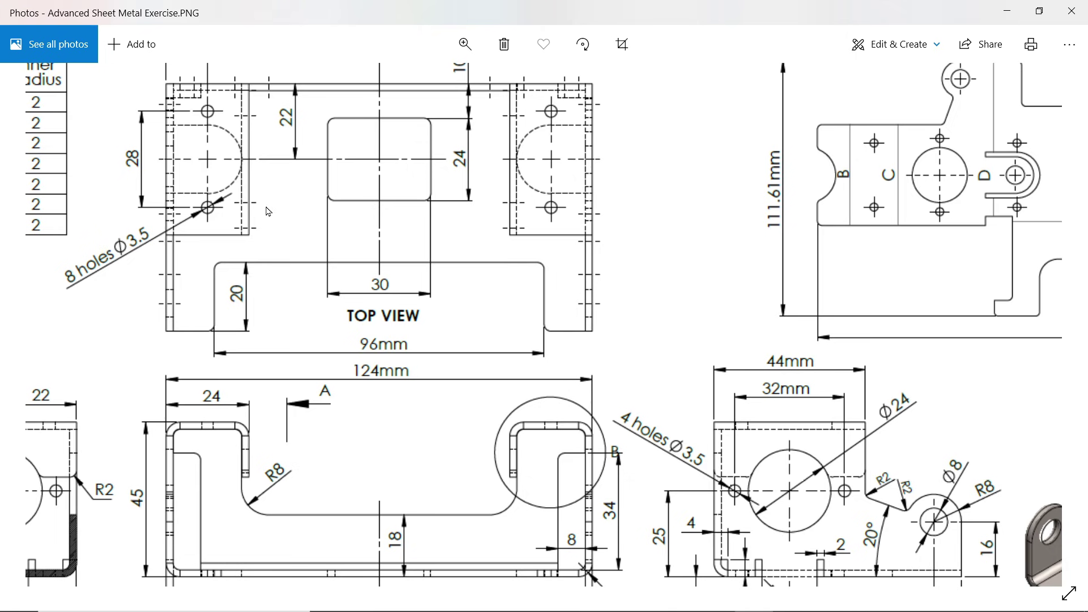
pyautogui.scroll(-8, 330, 309)
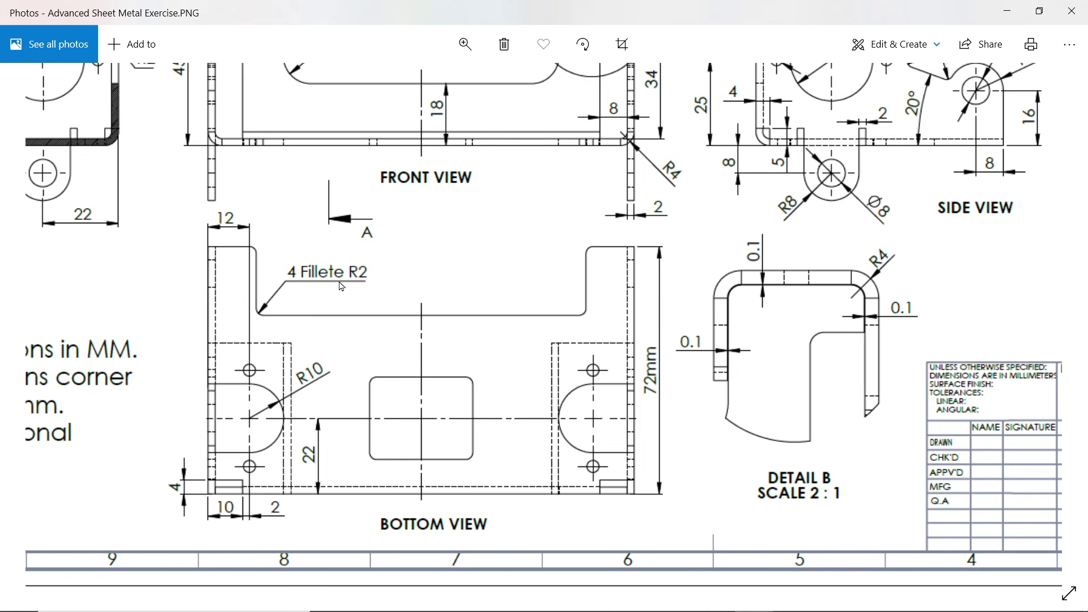
# Examine the lower tab and slot dimensions in the drawing's side view, and return to the part in SOLIDWORKS.
pyautogui.scroll(3, 341, 286)
pyautogui.hscroll(3, 645, 363)
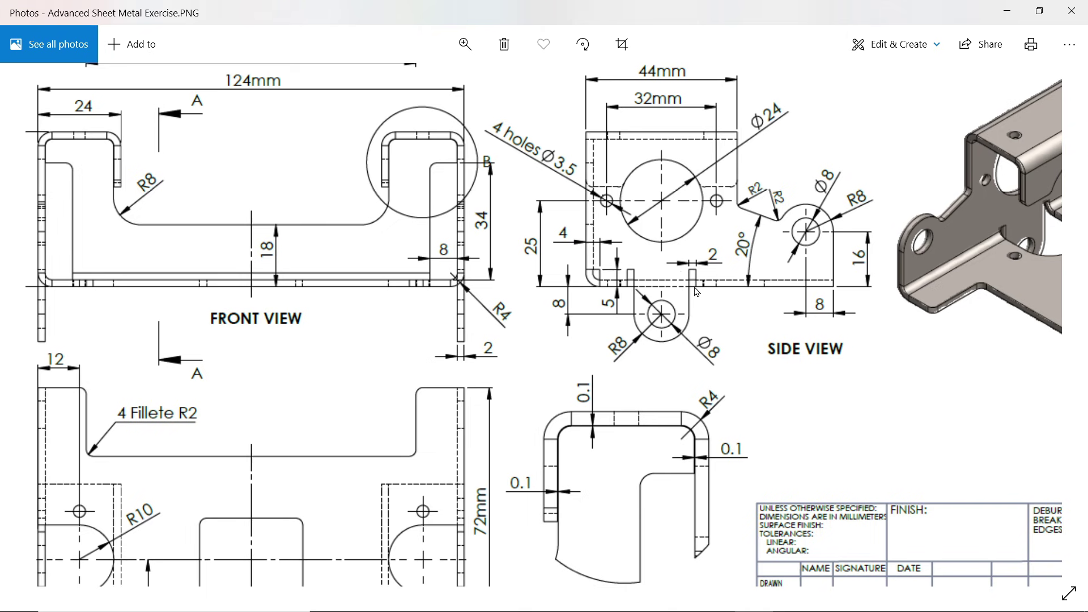
pyautogui.keyDown('ctrl'); pyautogui.scroll(3, 633, 285); pyautogui.keyUp('ctrl')
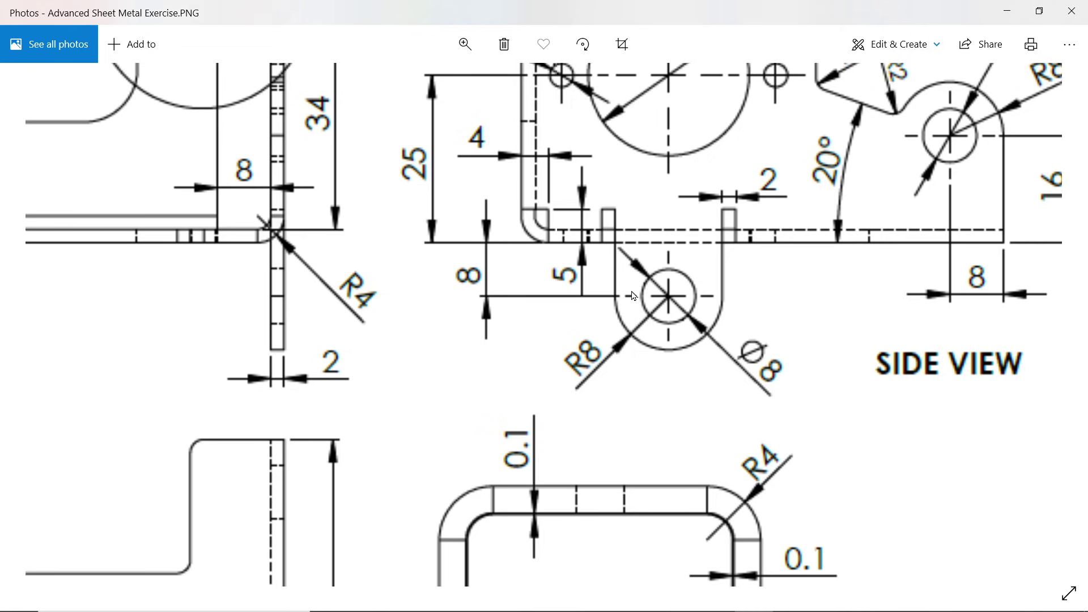
pyautogui.click(1007, 11)
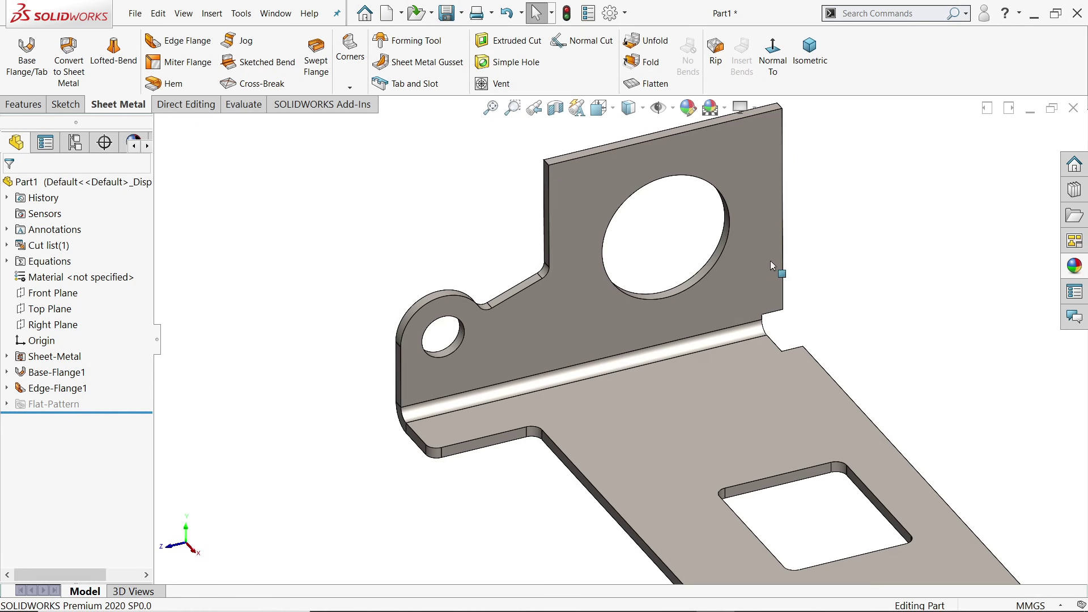
# Unfold all bends of the part, keeping the base flange's upper face fixed.
pyautogui.click(646, 41)
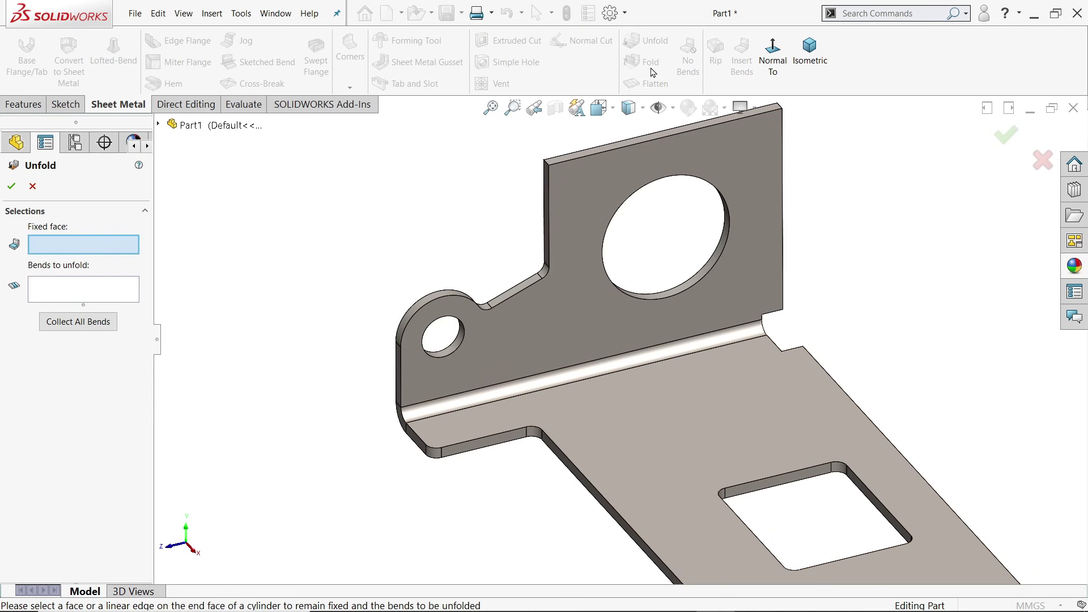
pyautogui.click(681, 412)
pyautogui.click(92, 328)
pyautogui.click(11, 186)
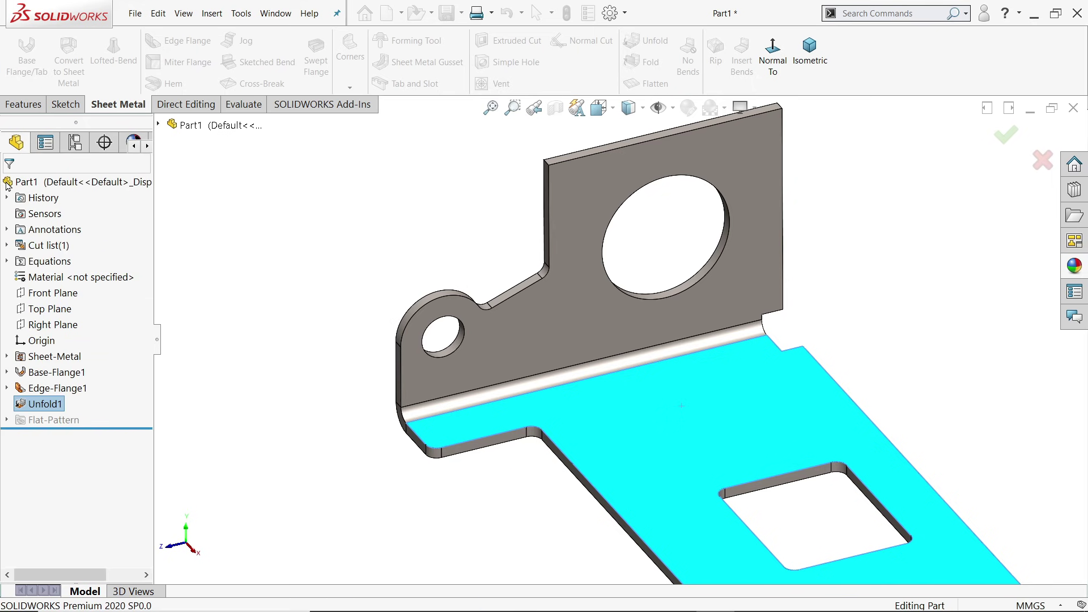
# Sketch a closed D-shaped profile across the bend on the base flange's upper face, about 11 mm high with a tangent arc of about 5.5 mm radius.
pyautogui.click(737, 393)
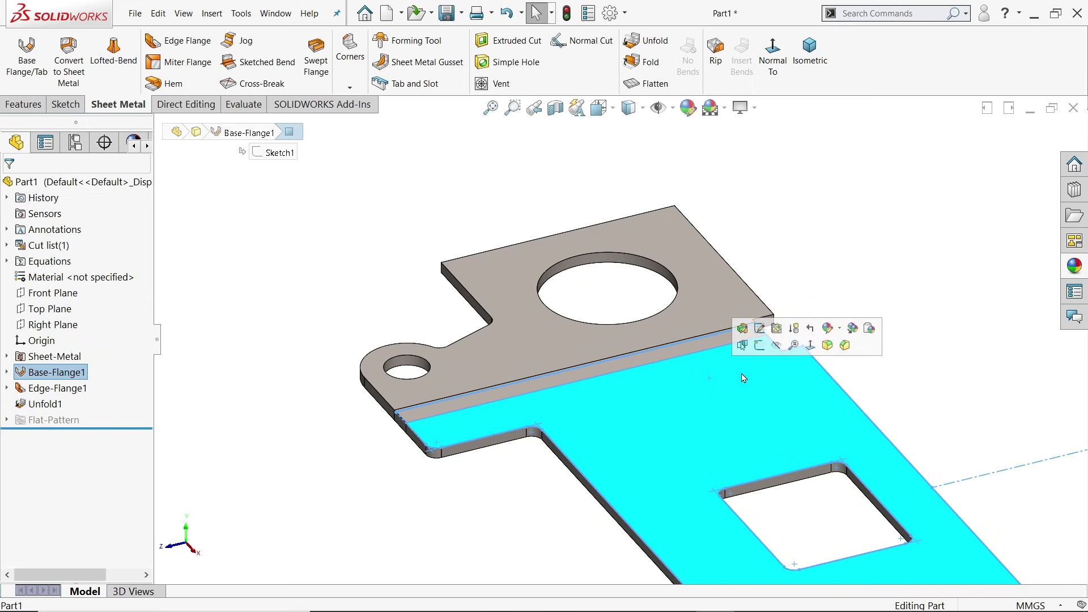
pyautogui.click(747, 342)
pyautogui.scroll(4, 510, 275)
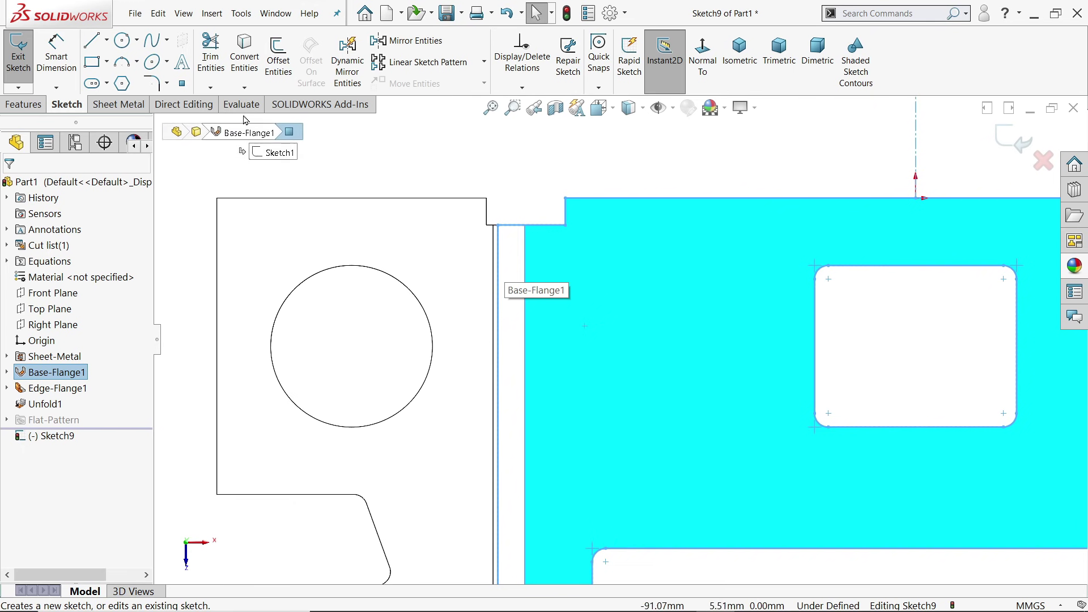
pyautogui.click(100, 48)
pyautogui.scroll(3, 505, 286)
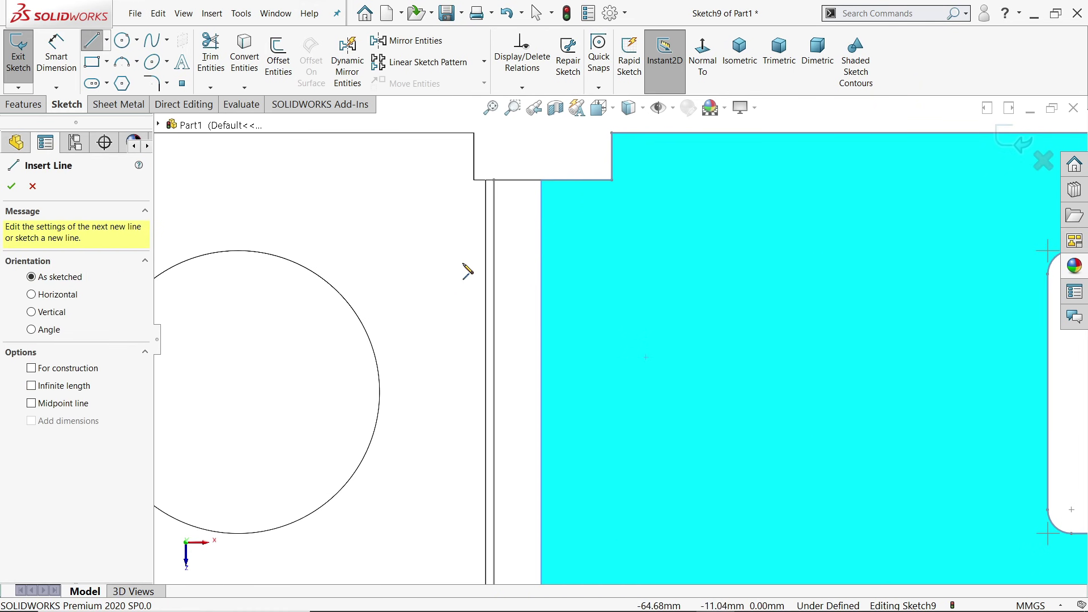
pyautogui.click(453, 249)
pyautogui.click(453, 379)
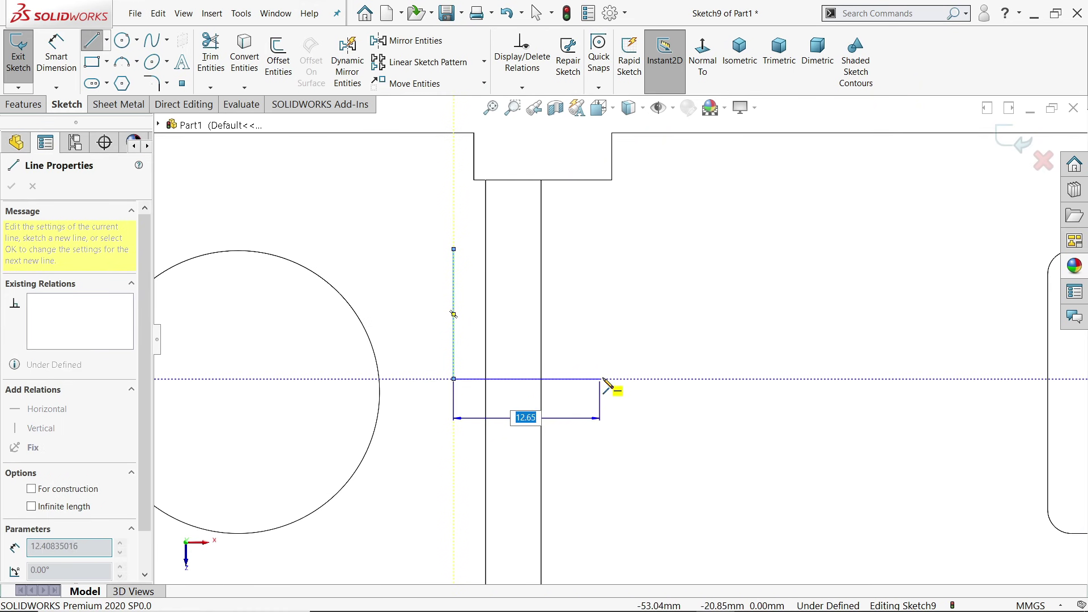
pyautogui.click(628, 379)
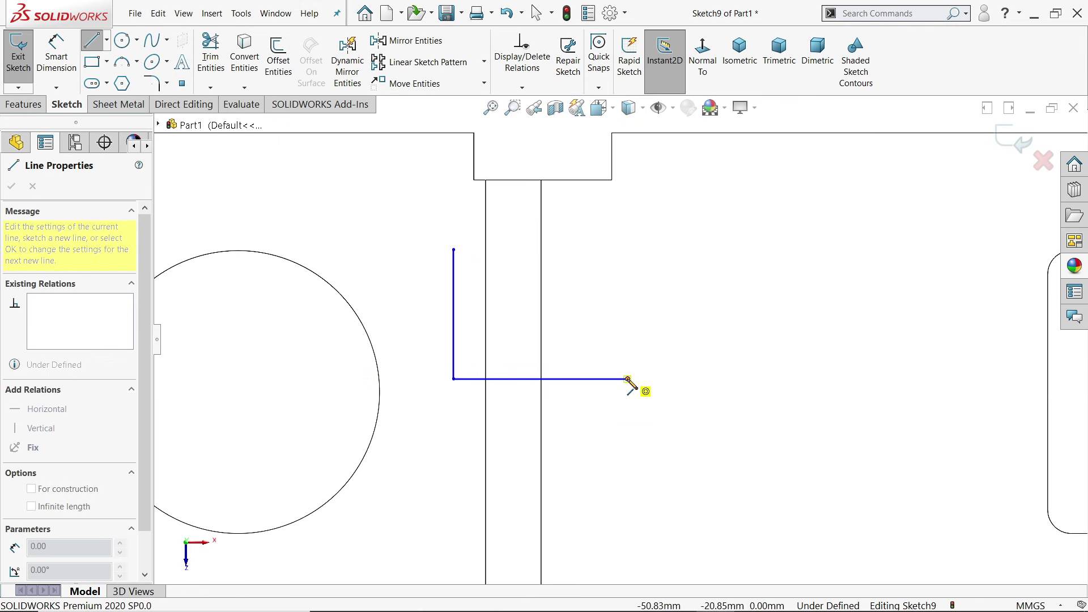
pyautogui.press('a')
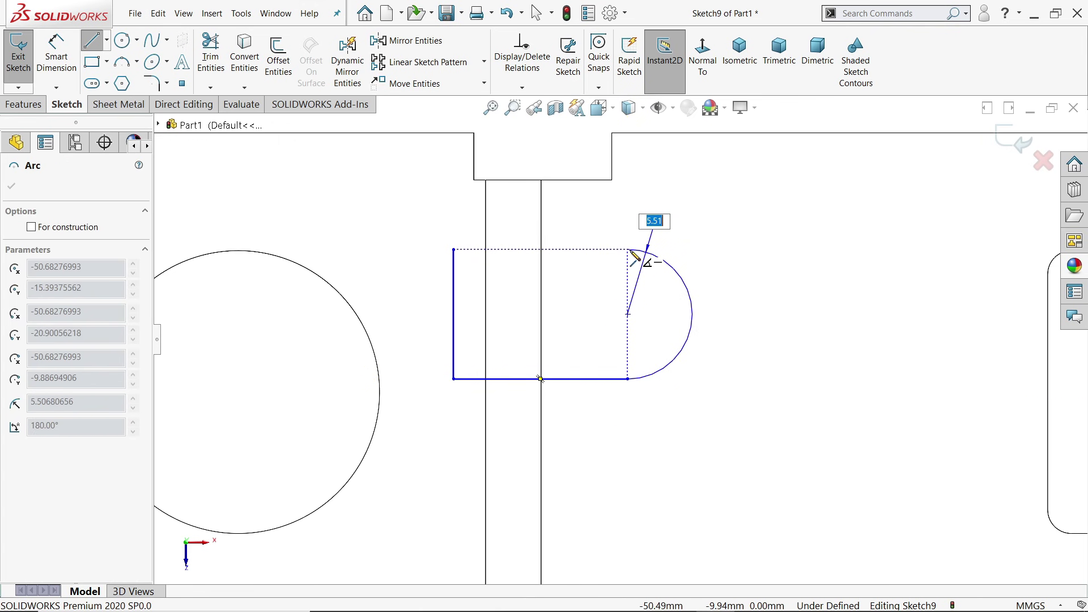
pyautogui.click(628, 250)
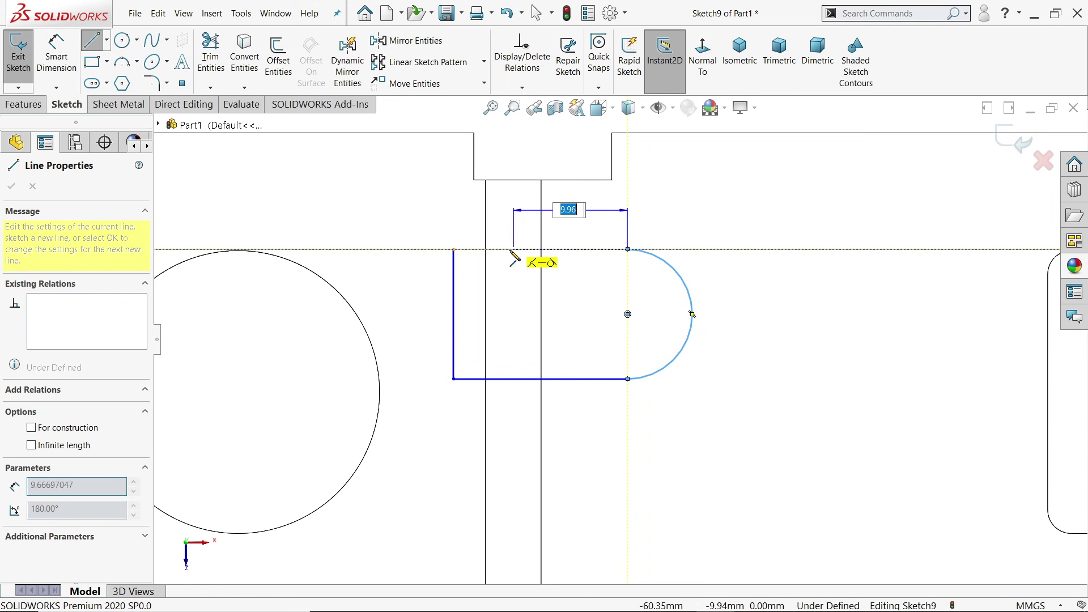
pyautogui.click(453, 250)
pyautogui.rightClick(401, 218)
pyautogui.click(432, 225)
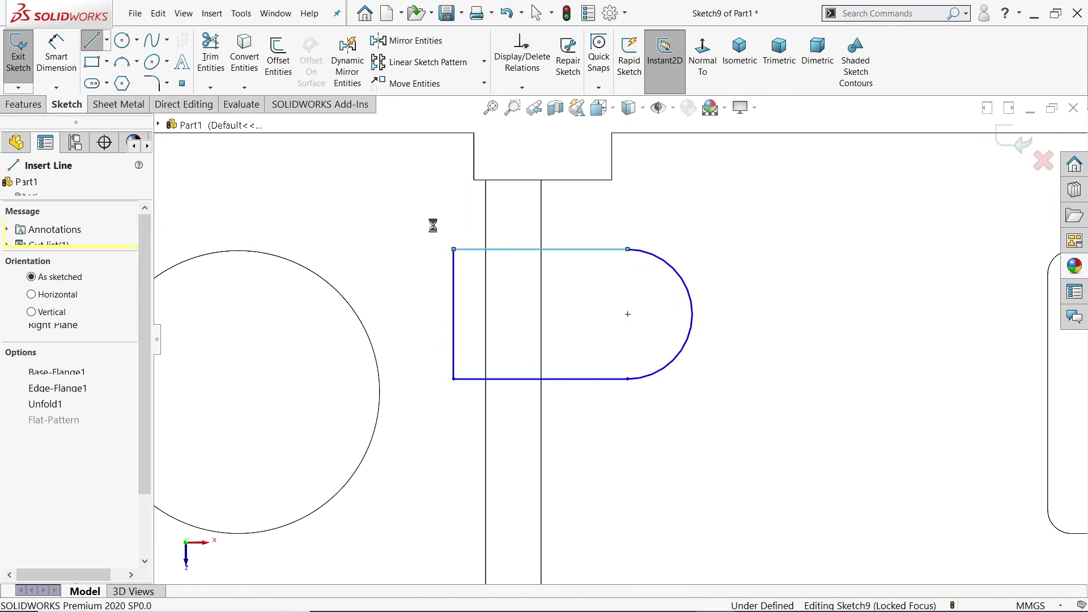
# Make the D-shaped profile's straight end line collinear with the corner notch's short edge on the flange side.
pyautogui.click(475, 156)
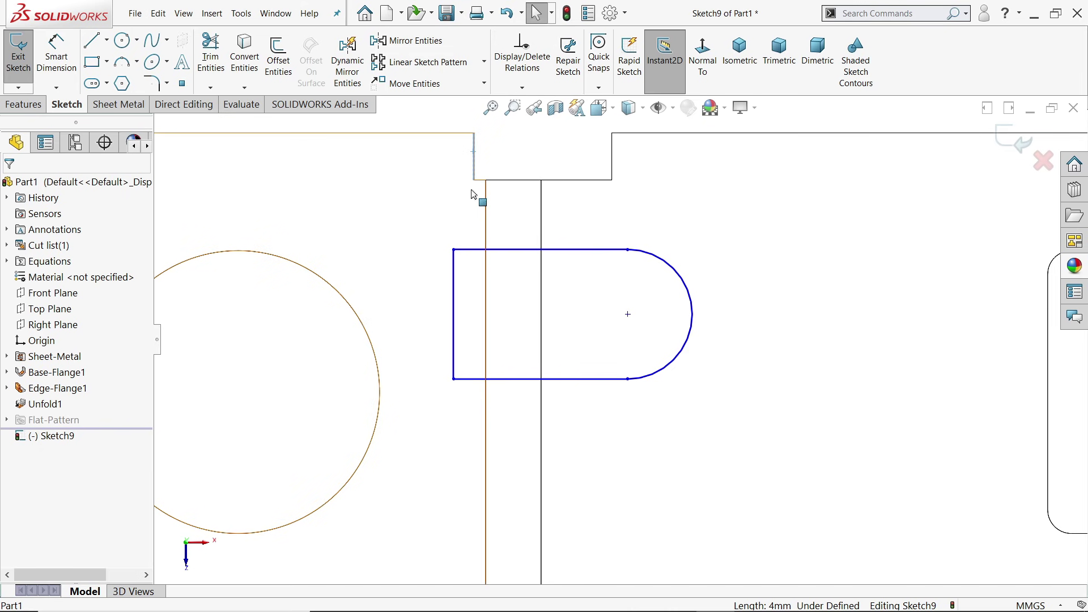
pyautogui.keyDown('ctrl'); pyautogui.click(454, 296); pyautogui.keyUp('ctrl')
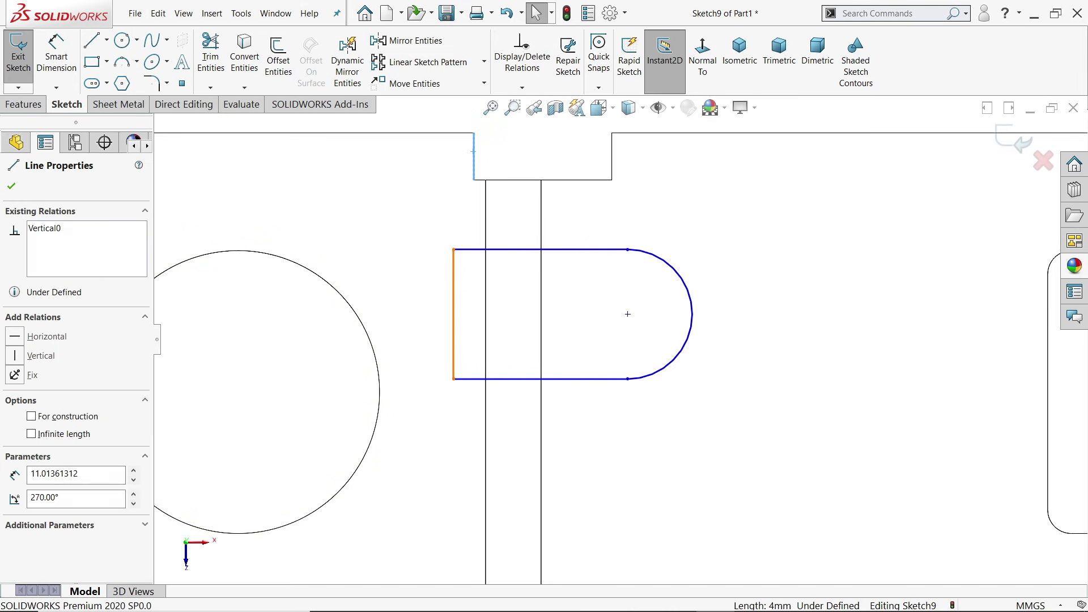
pyautogui.click(493, 243)
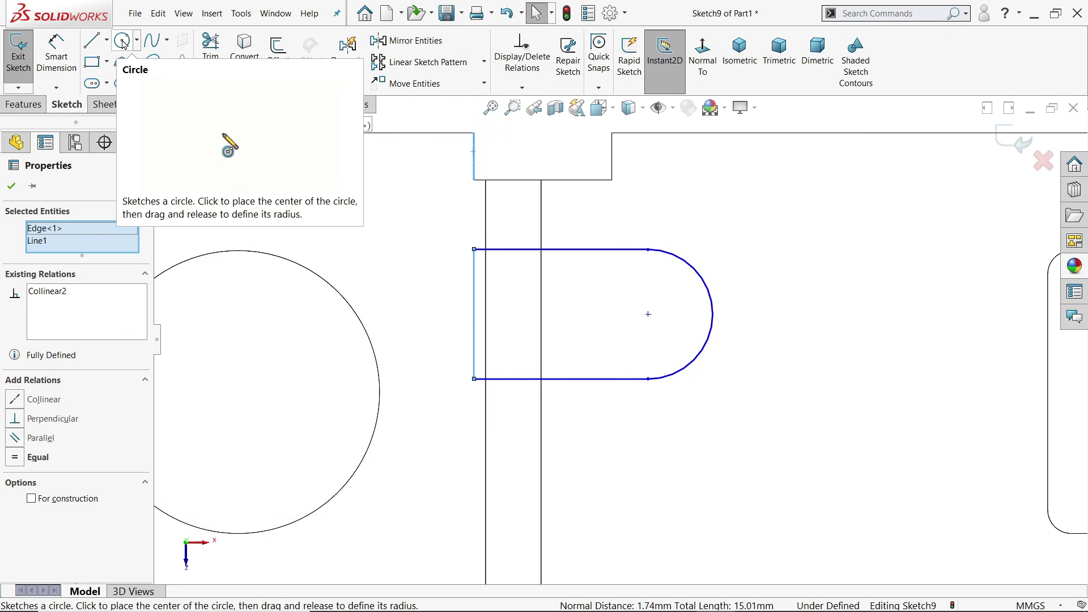
# Dimension the D-shaped profile's arc with a 10 mm radius.
pyautogui.click(56, 57)
pyautogui.click(698, 277)
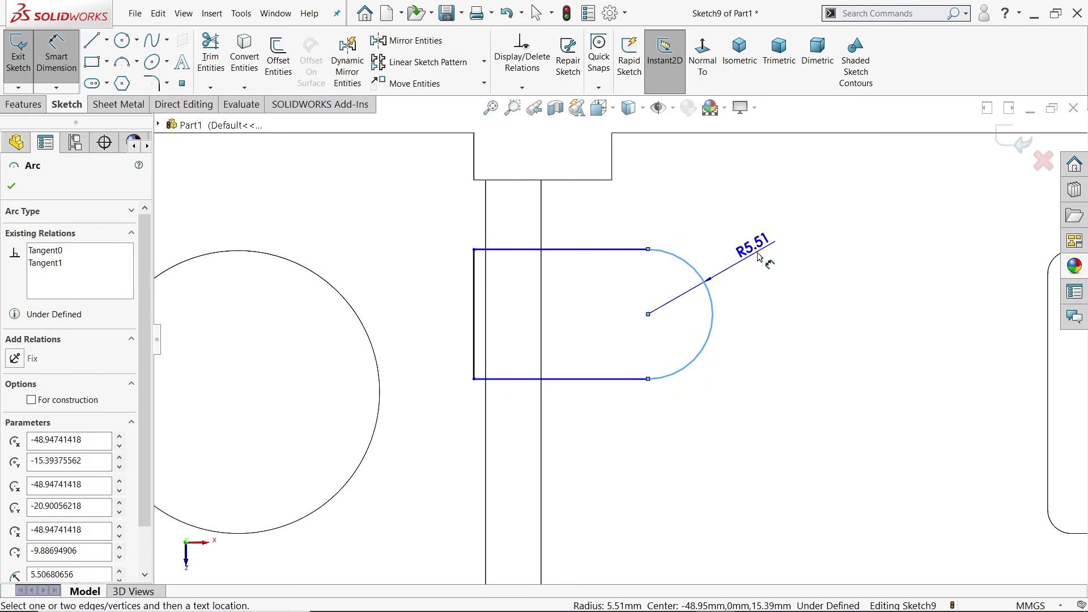
pyautogui.click(765, 257)
pyautogui.write('10')
pyautogui.click(689, 231)
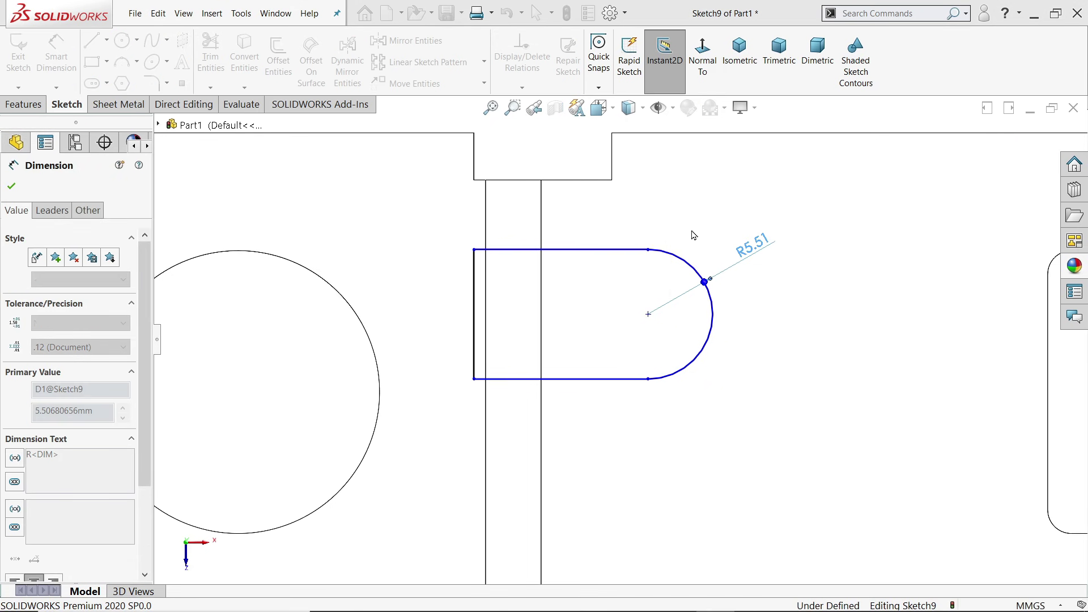
# Dimension the arc's center 22 mm from the base flange's long outer edge.
pyautogui.scroll(1, 684, 258)
pyautogui.scroll(-2, 674, 181)
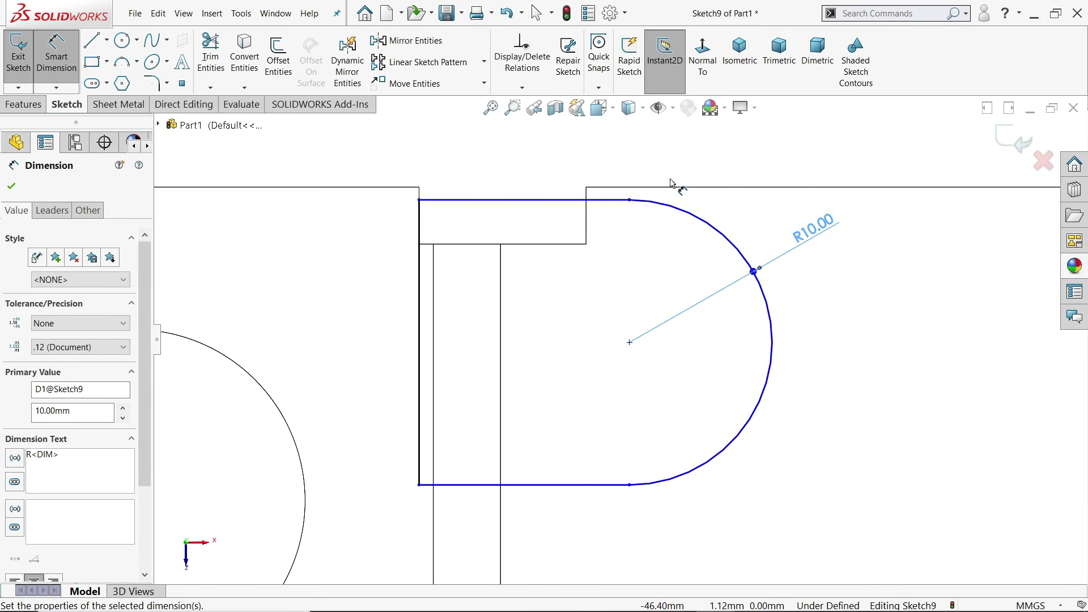
pyautogui.click(682, 188)
pyautogui.click(629, 342)
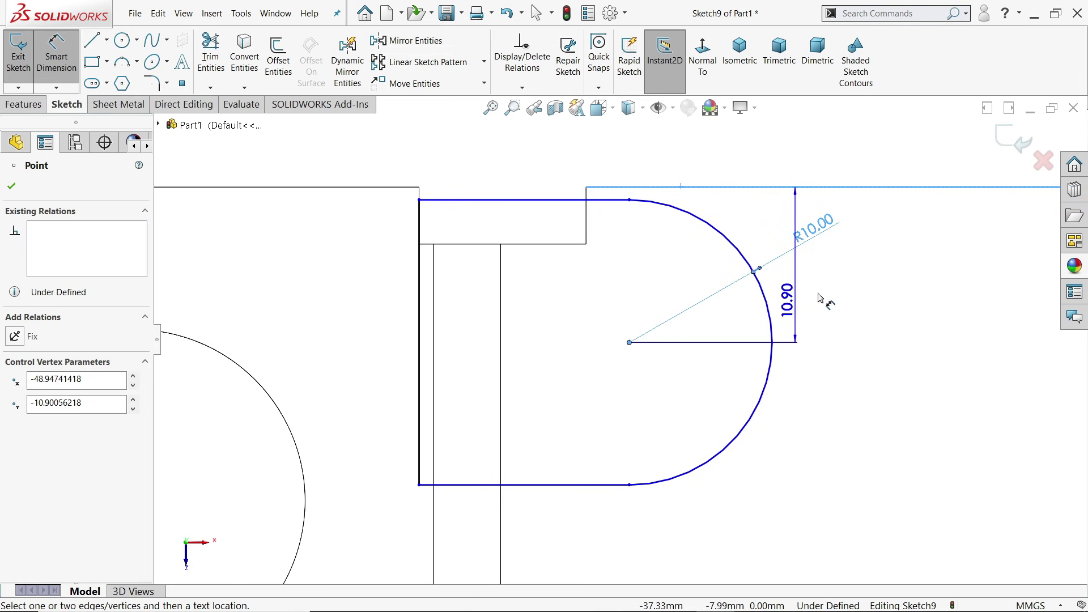
pyautogui.click(876, 282)
pyautogui.write('22')
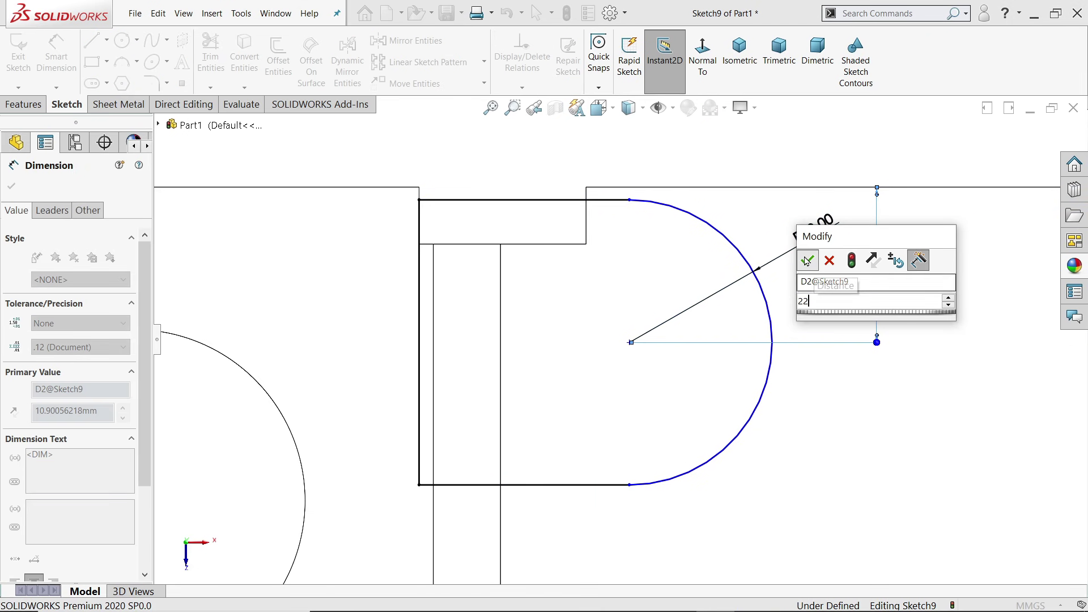
pyautogui.click(807, 260)
pyautogui.scroll(2, 645, 445)
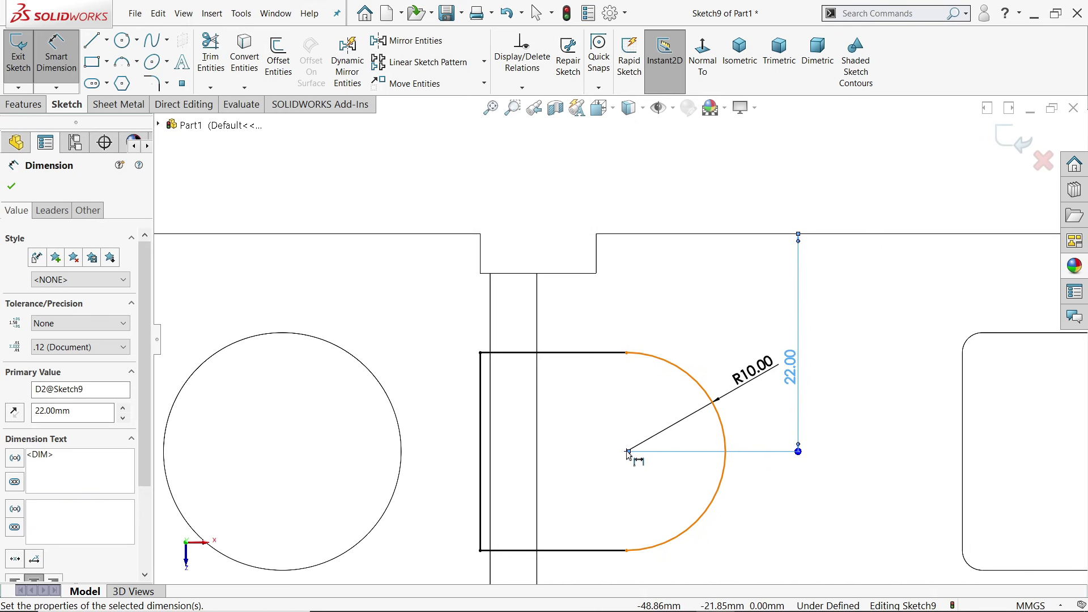
# Dimension the arc's center 2 mm horizontally from the corner notch's edge on the base side.
pyautogui.click(627, 451)
pyautogui.click(599, 254)
pyautogui.click(612, 177)
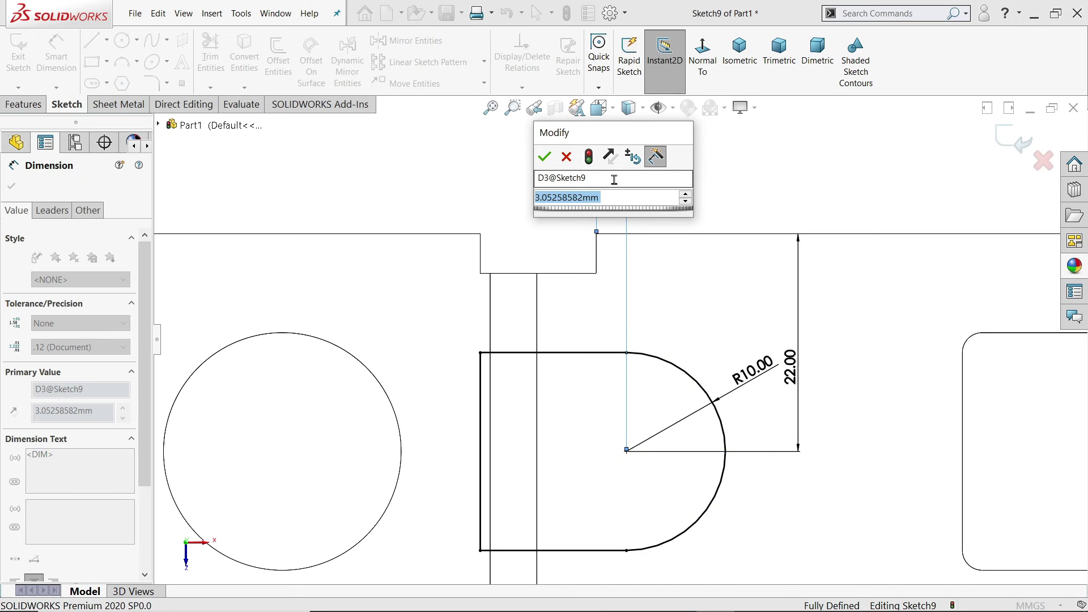
pyautogui.write('2')
pyautogui.click(544, 157)
pyautogui.scroll(1, 632, 340)
pyautogui.scroll(-2, 633, 417)
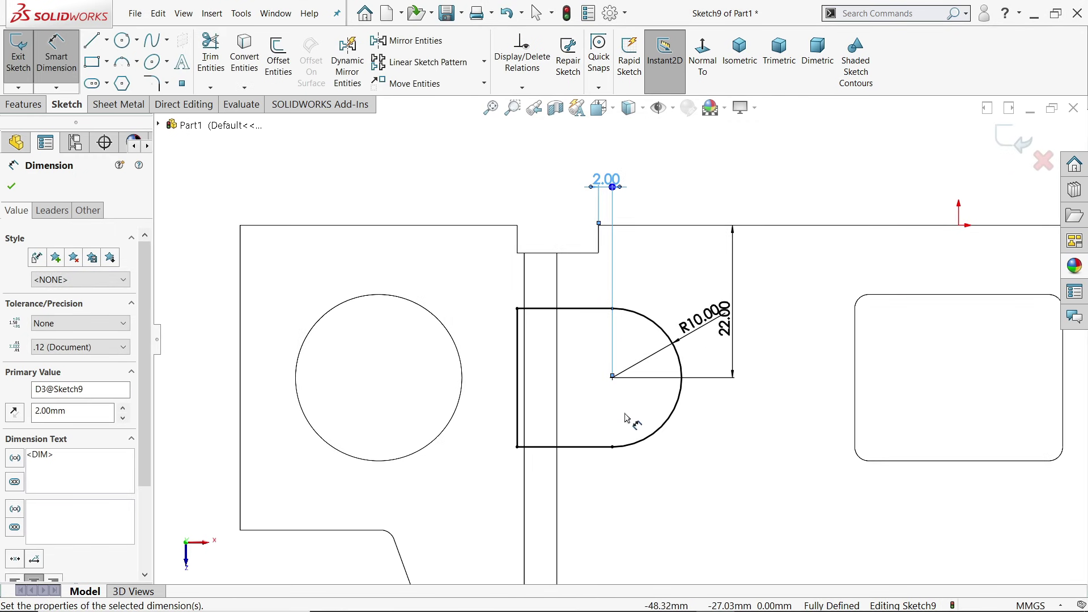
# Cut the D-shaped profile through the unfolded sheet as a blind normal cut linked to the sheet thickness.
pyautogui.click(740, 54)
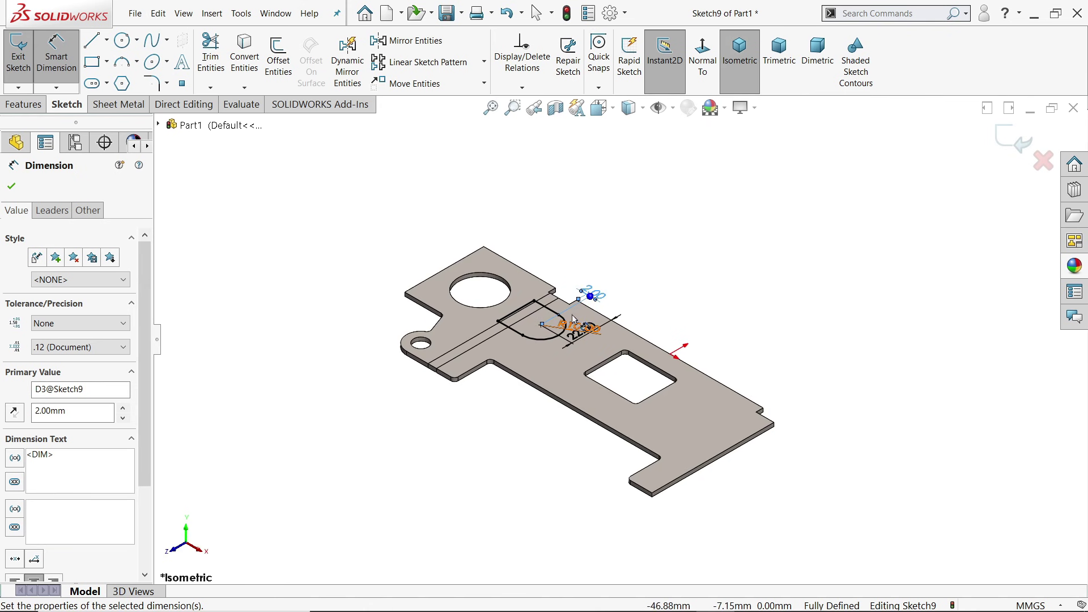
pyautogui.scroll(-1, 545, 323)
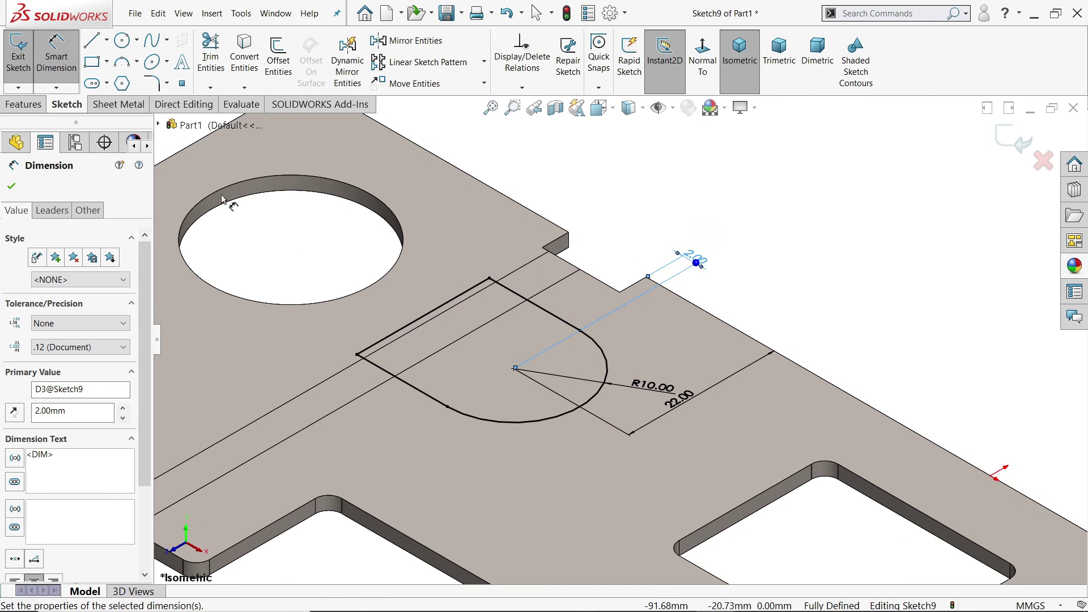
pyautogui.click(117, 105)
pyautogui.click(509, 49)
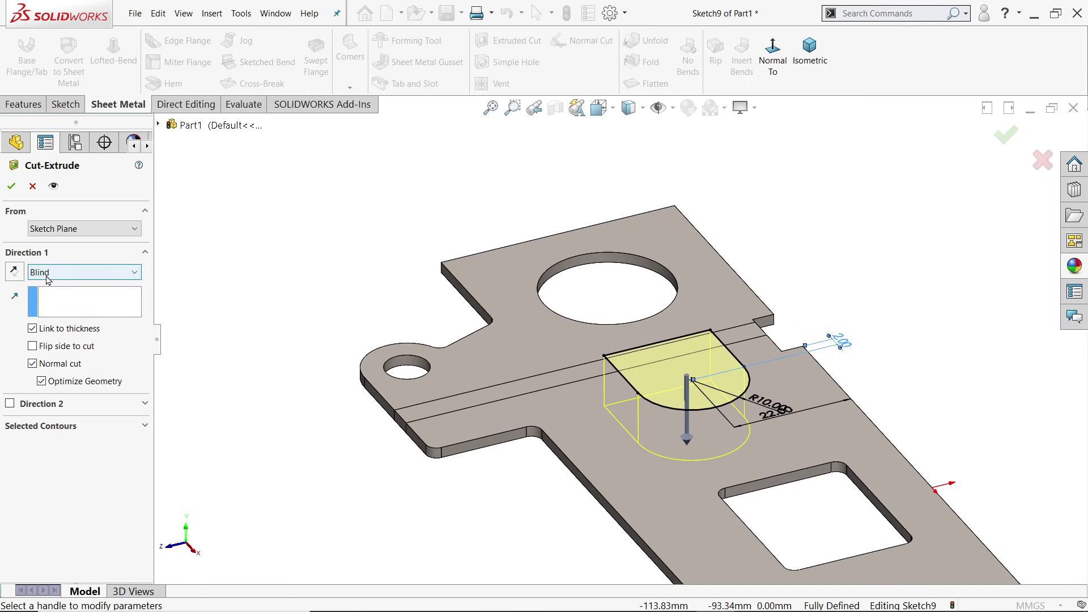
pyautogui.click(50, 274)
pyautogui.click(51, 297)
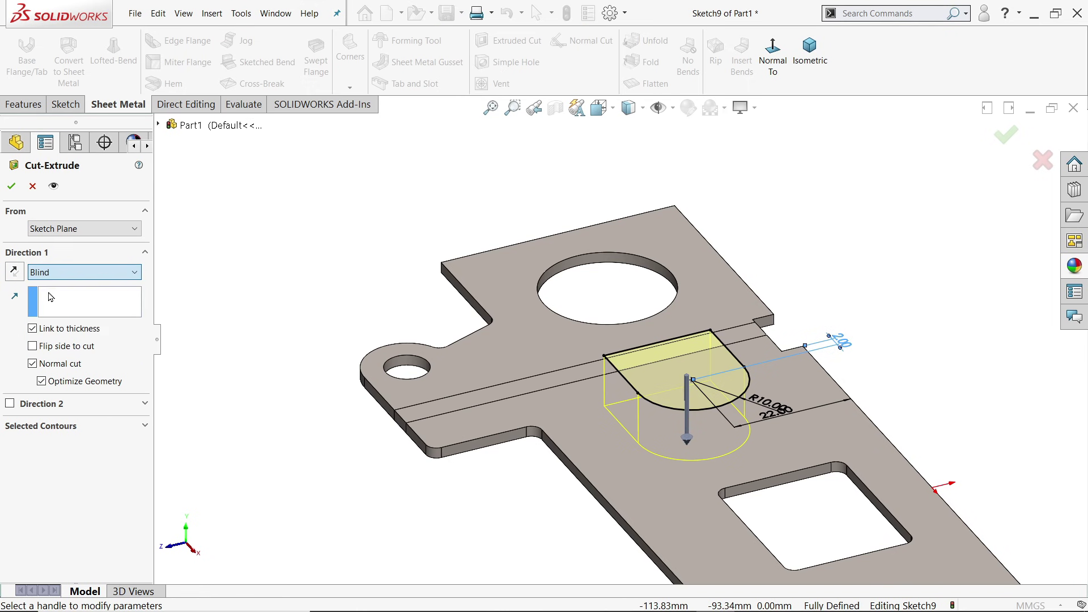
pyautogui.click(33, 329)
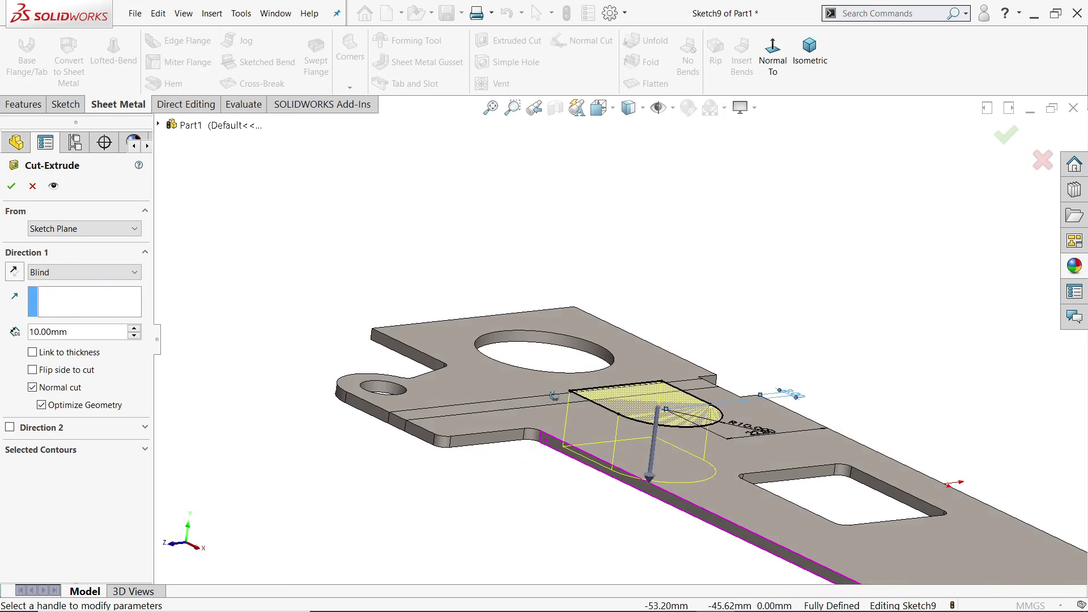
pyautogui.click(59, 354)
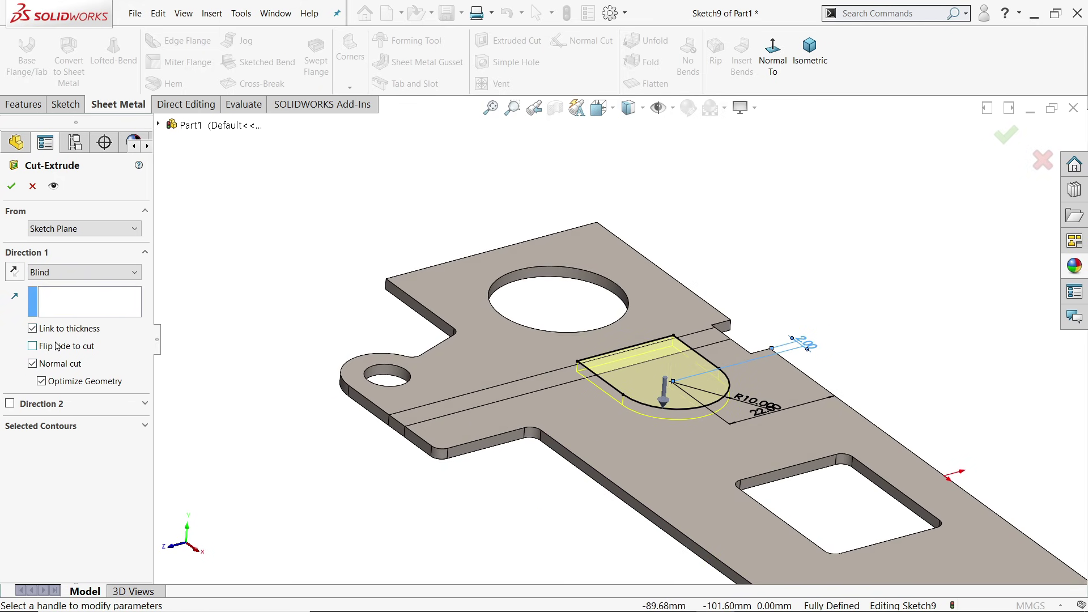
pyautogui.click(12, 186)
# Fold all bends back with the base flange face fixed, and inspect the cutout under the side flange.
pyautogui.moveTo(563, 505)
pyautogui.mouseDown(button='middle')
pyautogui.moveTo(590, 402)
pyautogui.moveTo(578, 518)
pyautogui.mouseUp(button='middle')
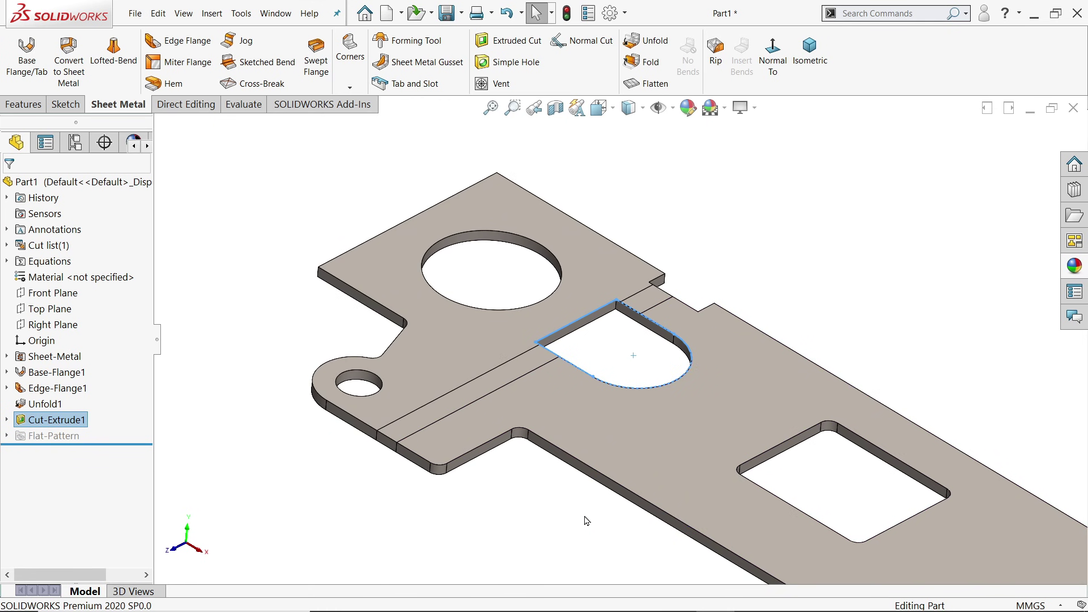
pyautogui.click(646, 62)
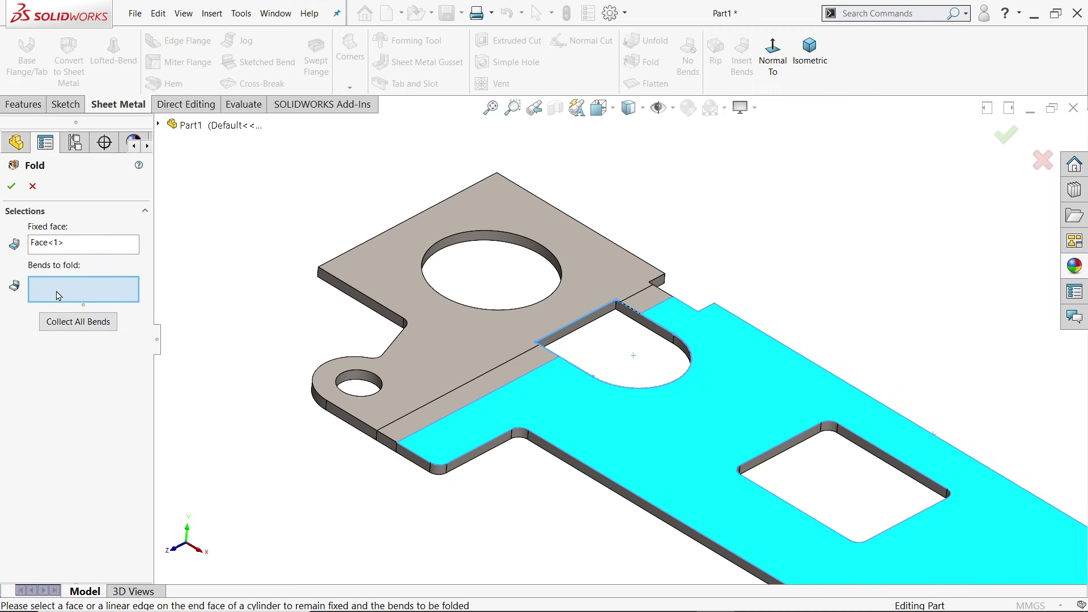
pyautogui.click(91, 324)
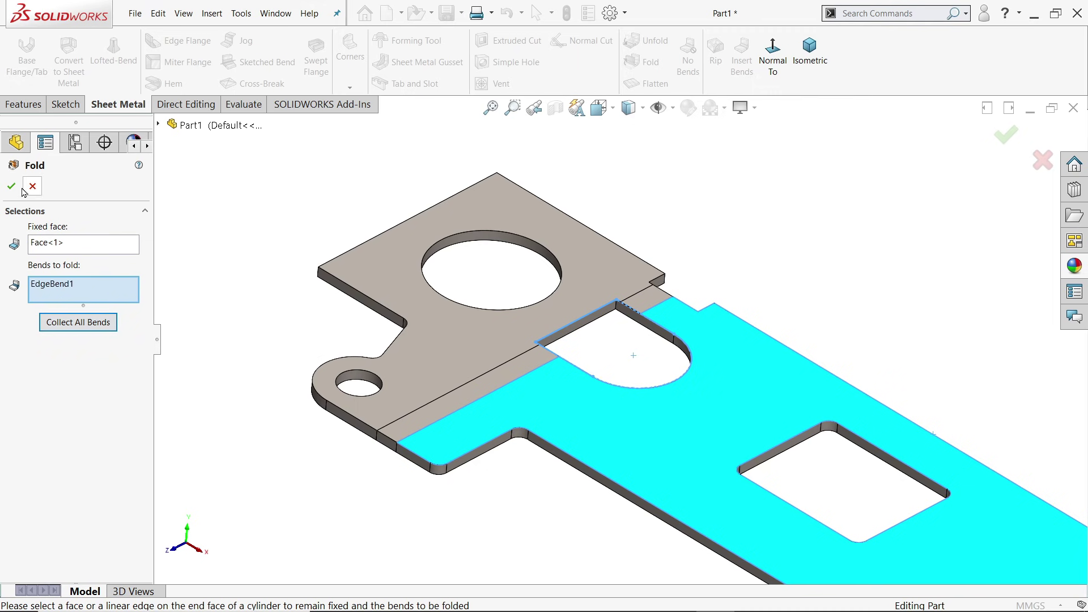
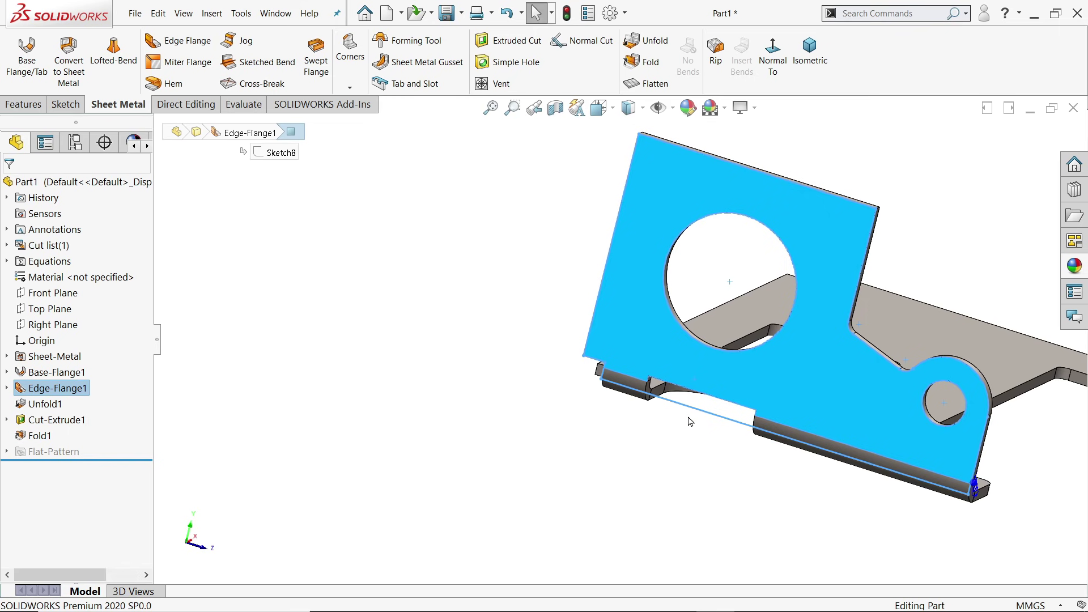
pyautogui.moveTo(688, 434); pyautogui.dragTo(722, 371, button='middle')
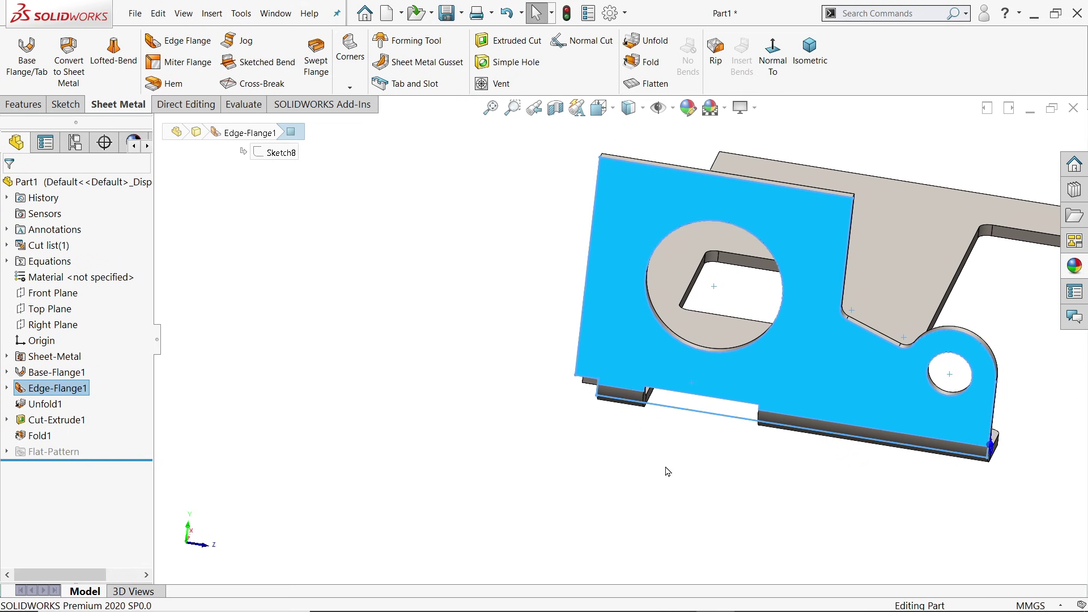
# Start a sketch on the side flange's outer face and draw a vertical line about 10.4 mm down from its lower edge at the cutout.
pyautogui.press('Escape')
pyautogui.click(712, 383)
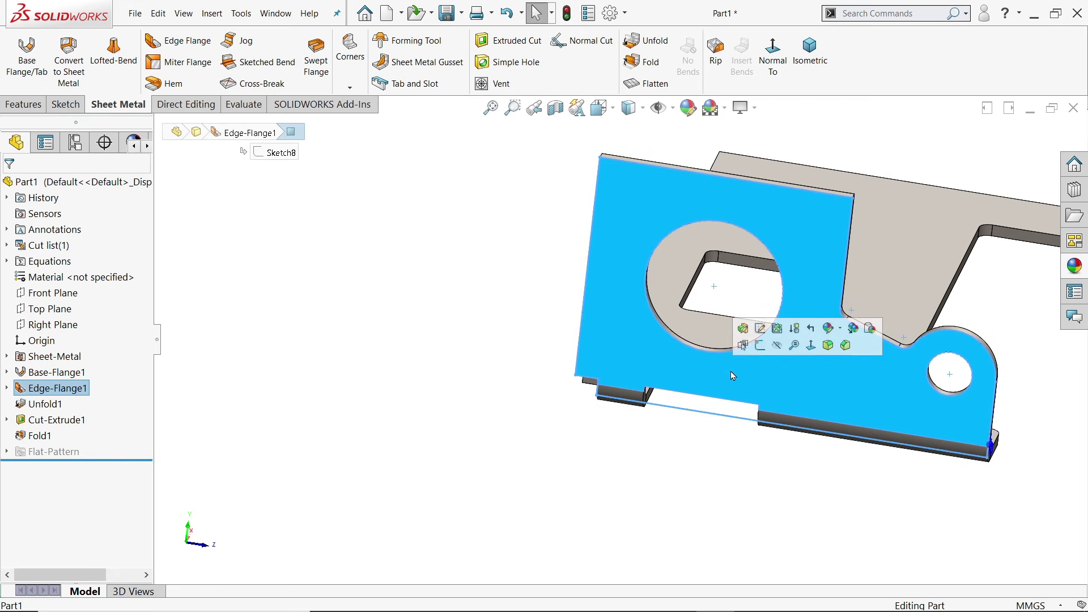
pyautogui.click(762, 347)
pyautogui.click(92, 39)
pyautogui.scroll(-3, 494, 536)
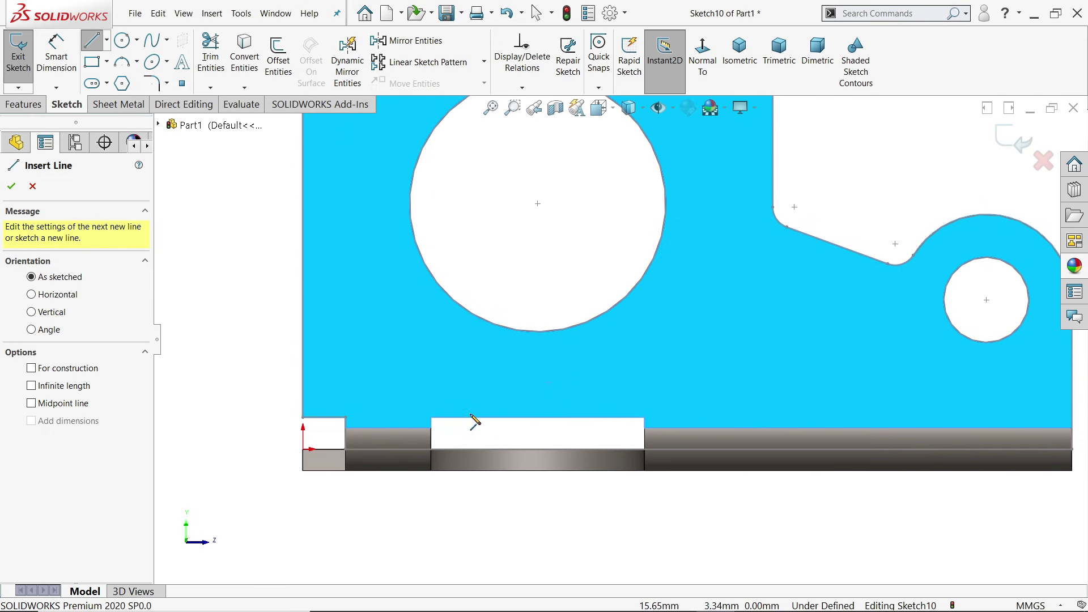
pyautogui.click(468, 527)
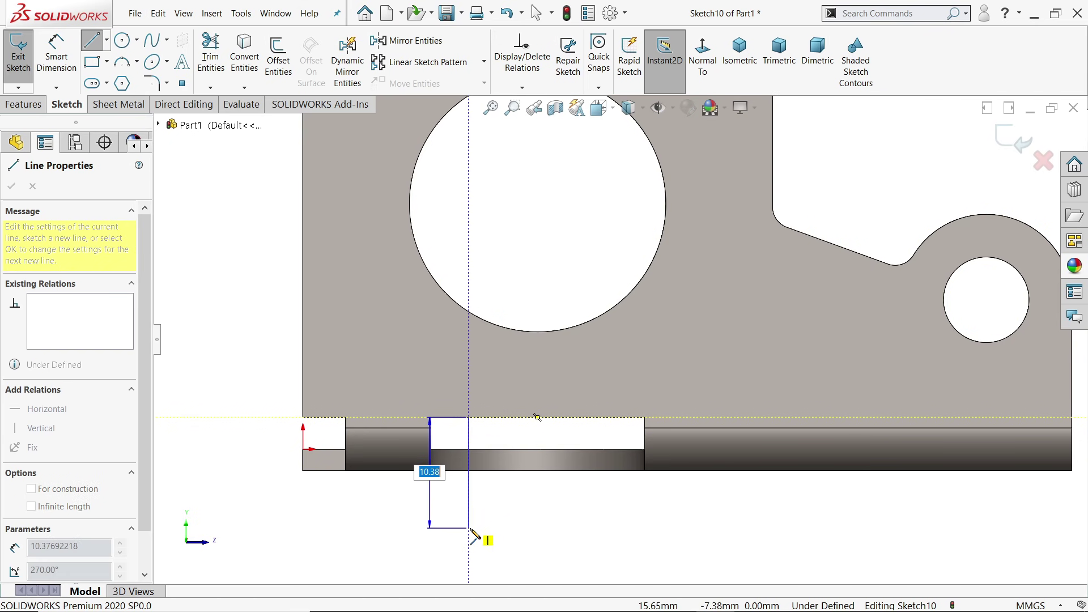
# Continue the profile with a tangent arc of about 6.3 mm radius, and close it with a vertical line and a horizontal line along the flange edge.
pyautogui.press('z')
pyautogui.press('z')
pyautogui.scroll(-3, 503, 561)
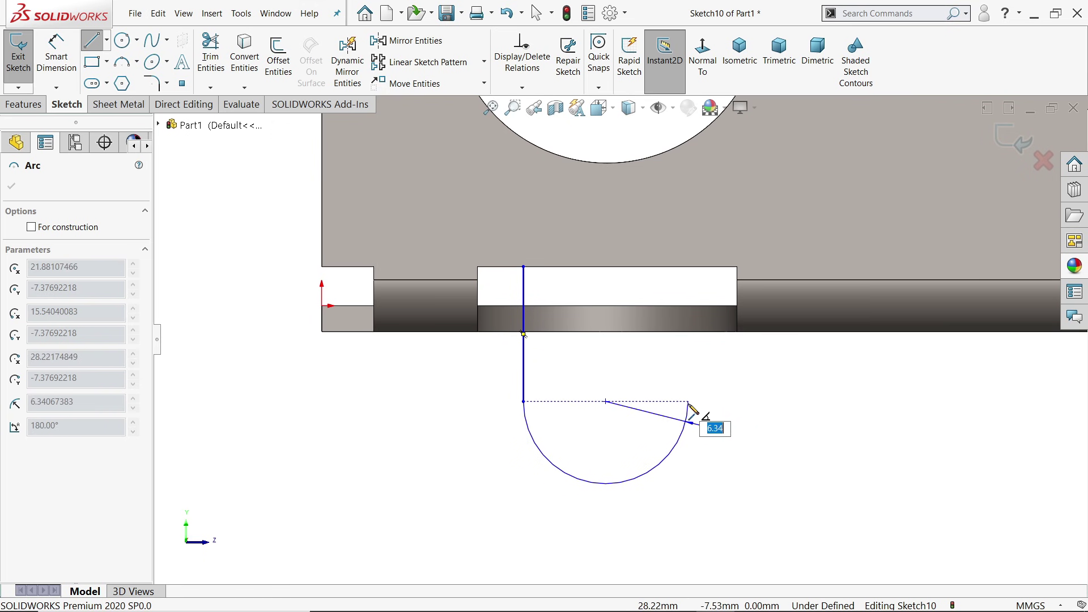
pyautogui.click(687, 401)
pyautogui.click(686, 402)
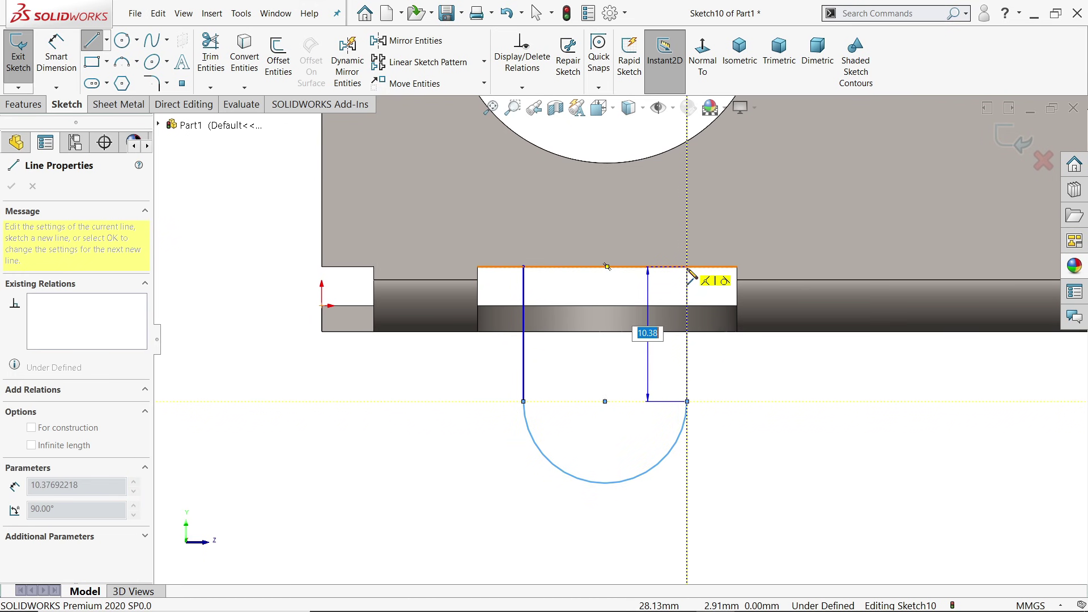
pyautogui.click(687, 267)
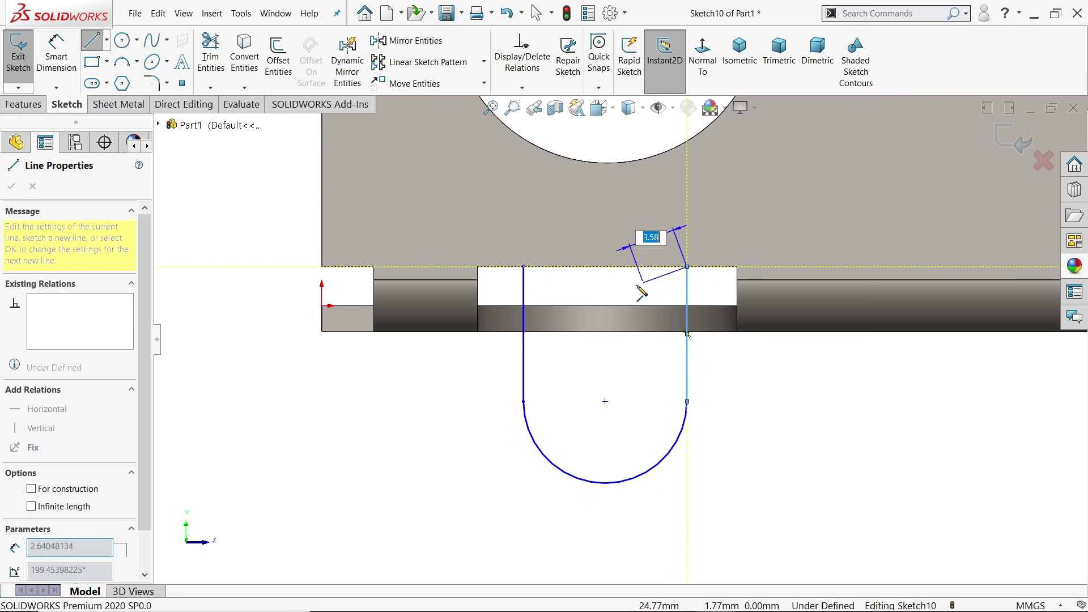
pyautogui.click(523, 267)
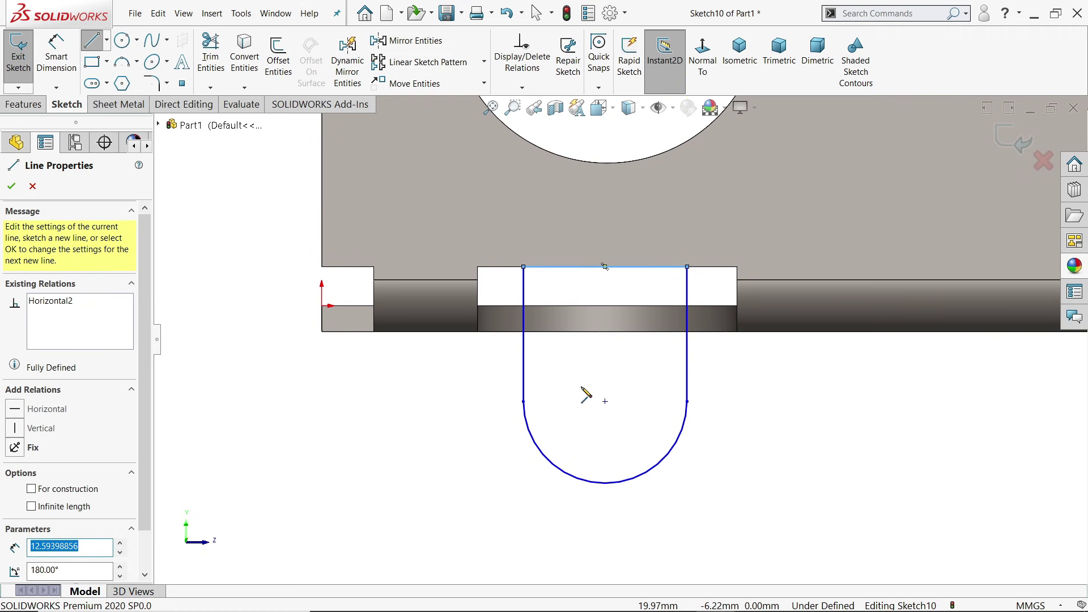
# Draw a circle concentric with the tab's rounded end and set its diameter to 8 mm.
pyautogui.click(122, 41)
pyautogui.click(605, 401)
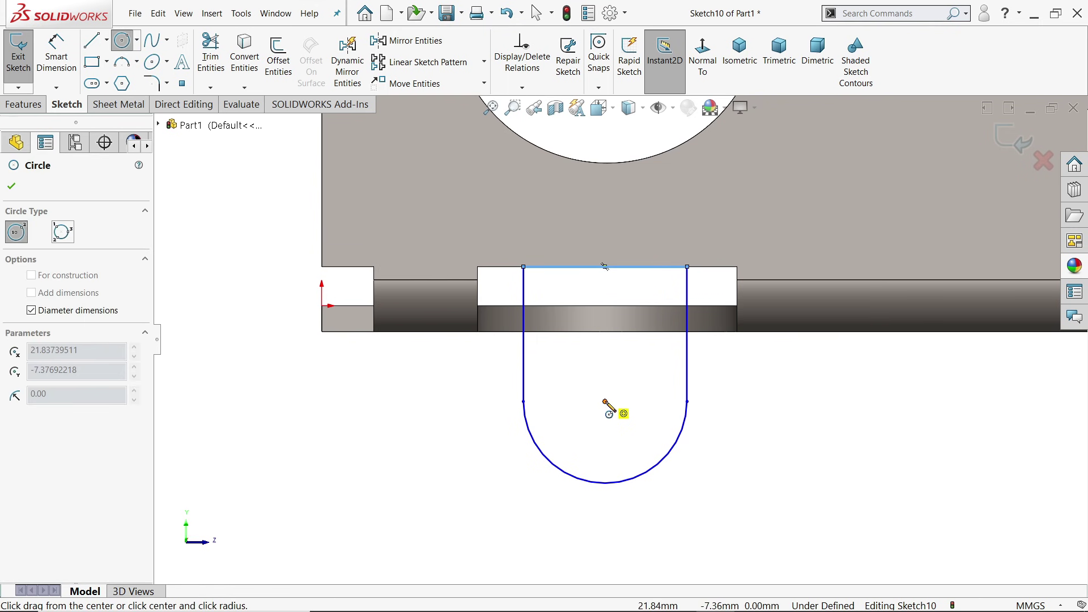
pyautogui.click(610, 435)
pyautogui.rightClick(486, 409)
pyautogui.click(497, 417)
pyautogui.doubleClick(574, 453)
pyautogui.write('8')
pyautogui.press('Return')
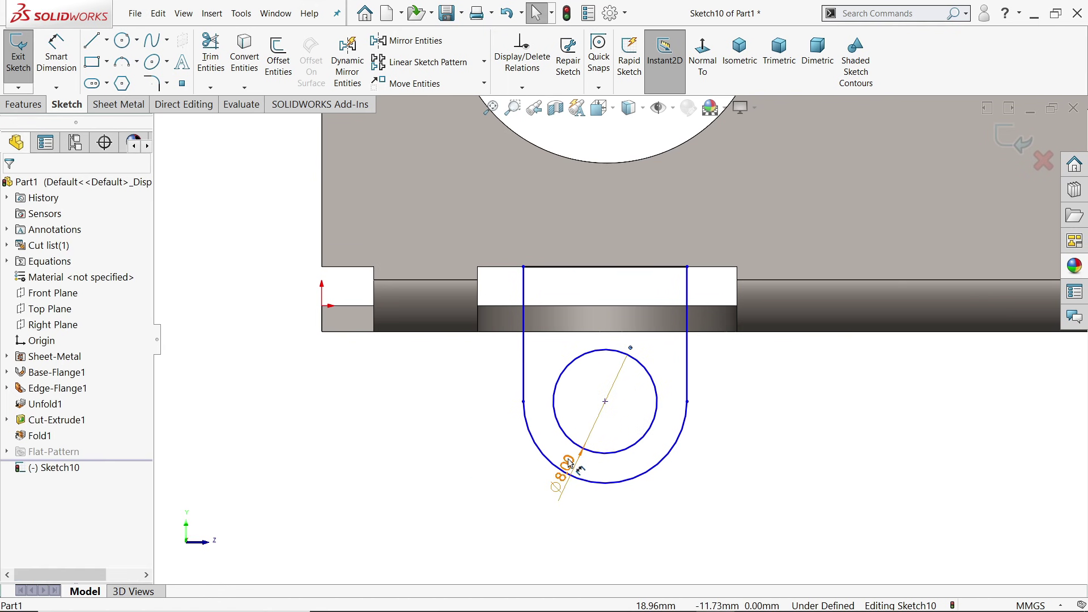
# Dimension the radius of the tab's outer arc as 8 mm.
pyautogui.click(66, 66)
pyautogui.click(545, 456)
pyautogui.click(524, 486)
pyautogui.write('8')
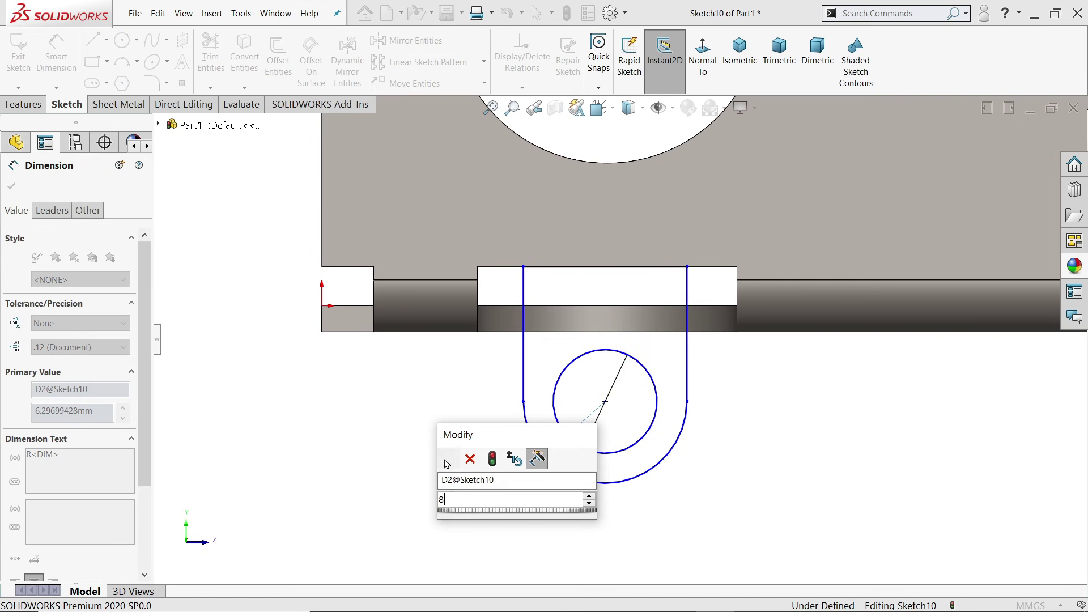
pyautogui.click(446, 461)
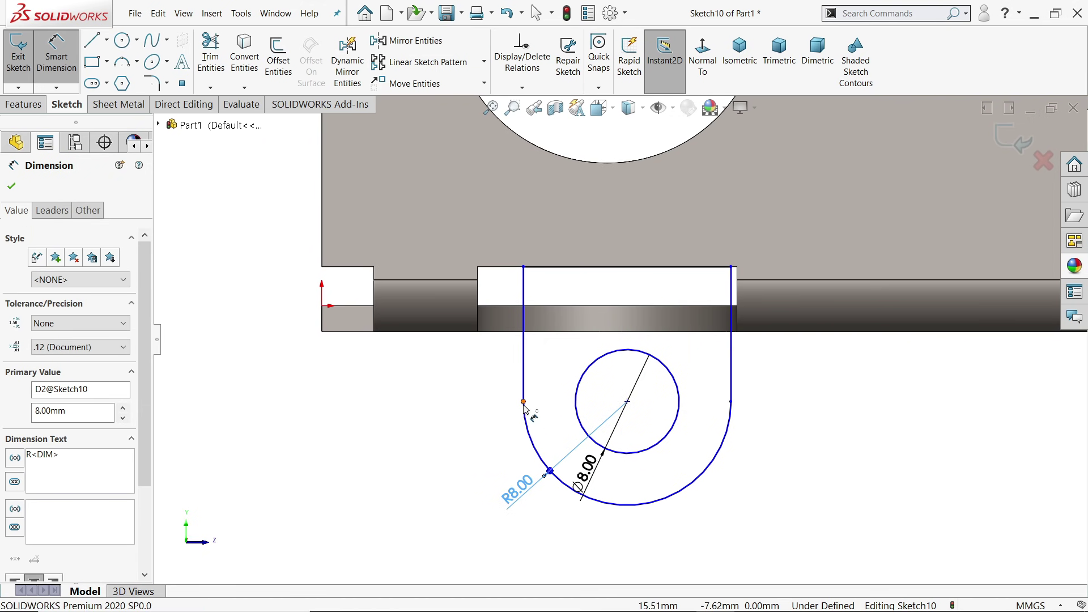
# Dimension the arc's endpoint 8 mm below the base flange's bottom edge.
pyautogui.click(523, 402)
pyautogui.click(399, 332)
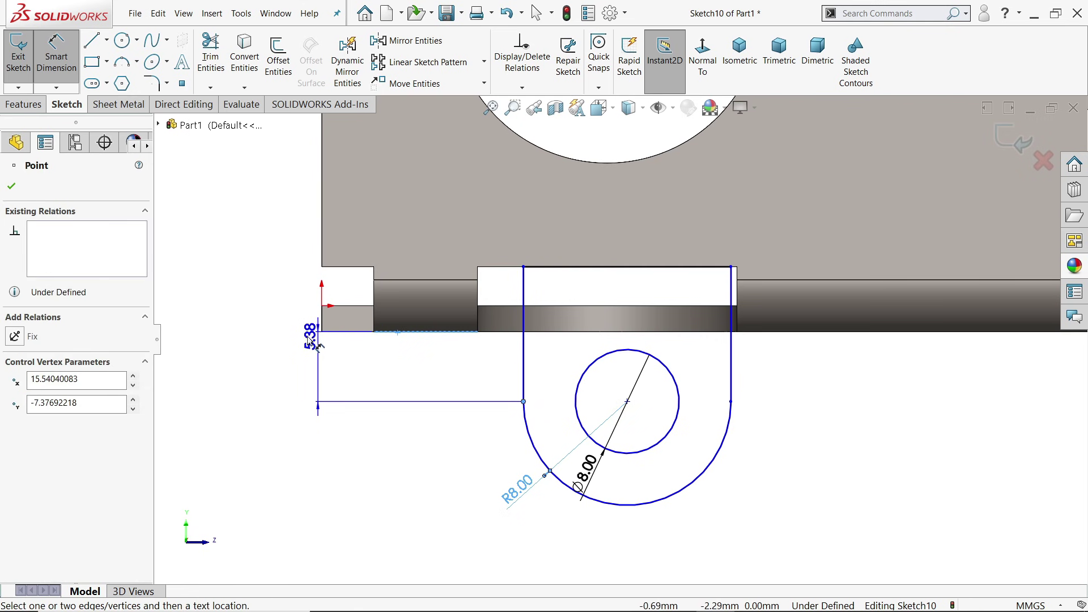
pyautogui.click(277, 366)
pyautogui.write('8')
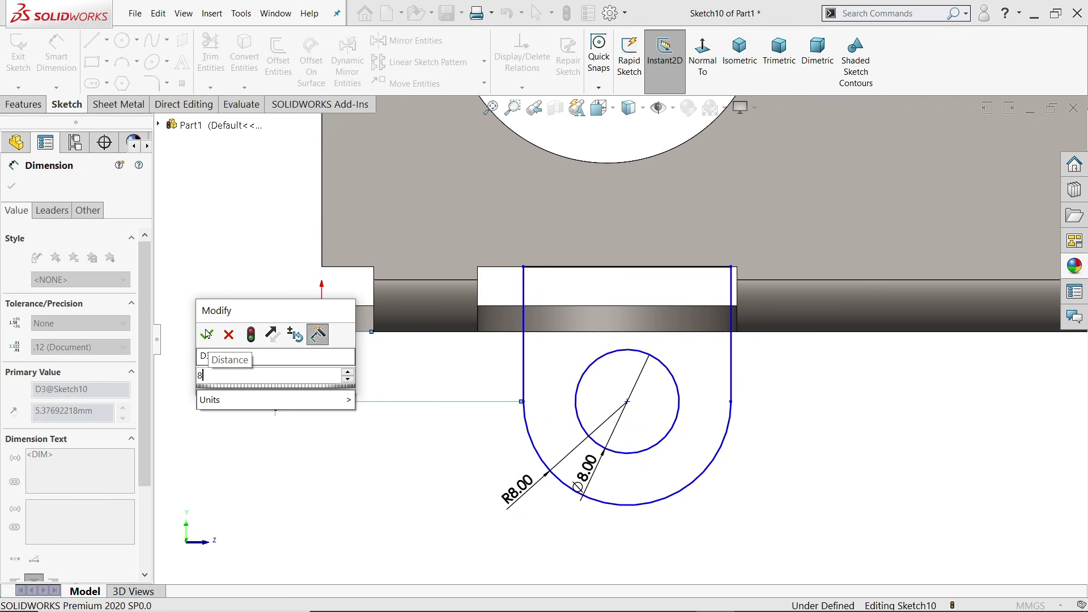
pyautogui.press('Return')
# Dimension the tab's vertical side line 2 mm from the adjacent edge of the bend cutout.
pyautogui.scroll(-3, 377, 292)
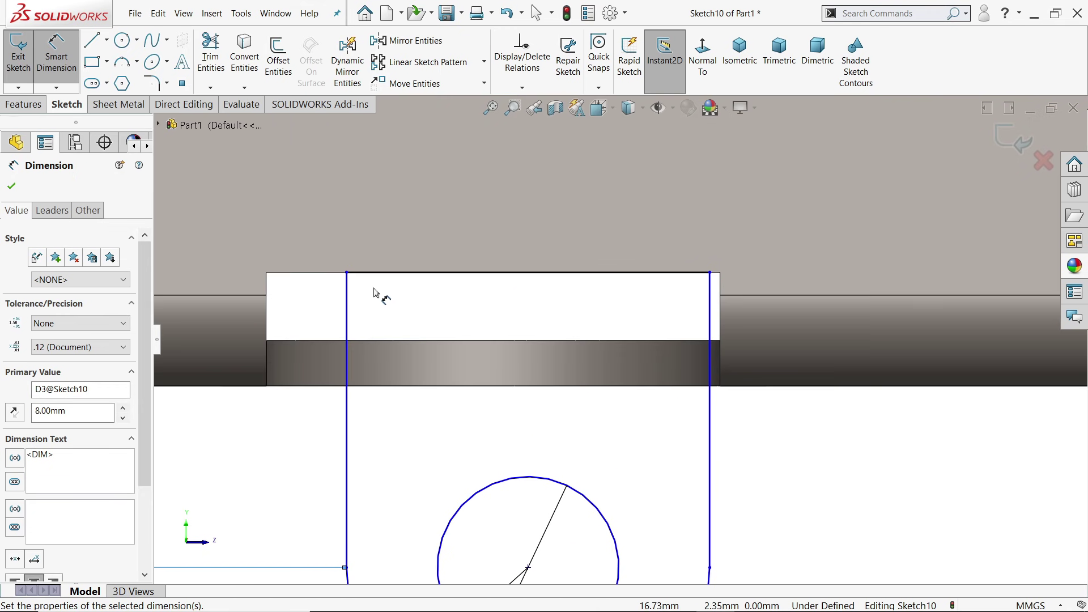
pyautogui.scroll(2, 431, 301)
pyautogui.click(682, 313)
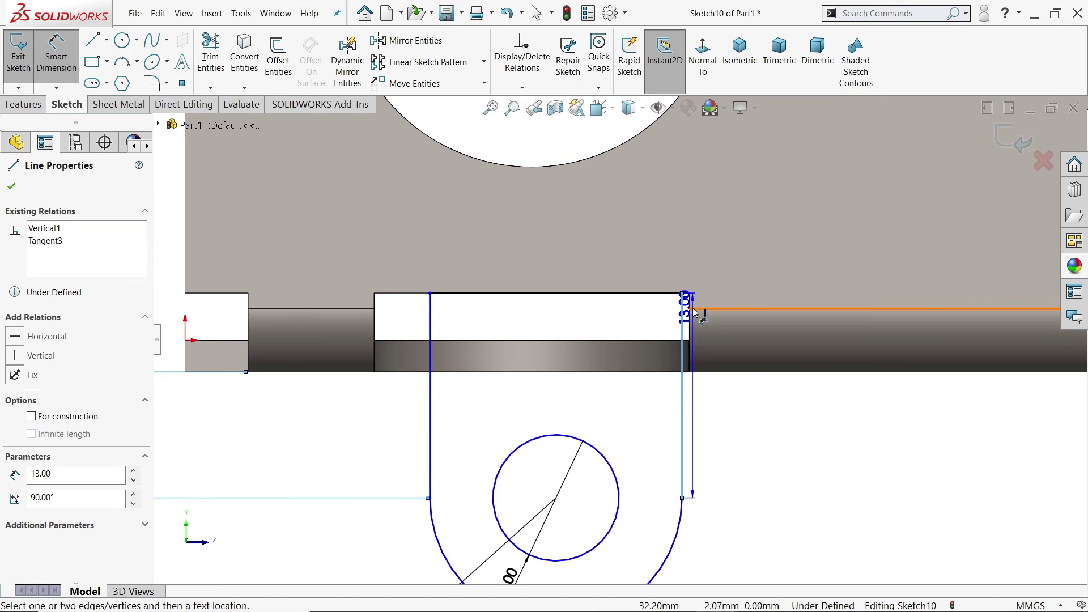
pyautogui.click(689, 309)
pyautogui.click(720, 262)
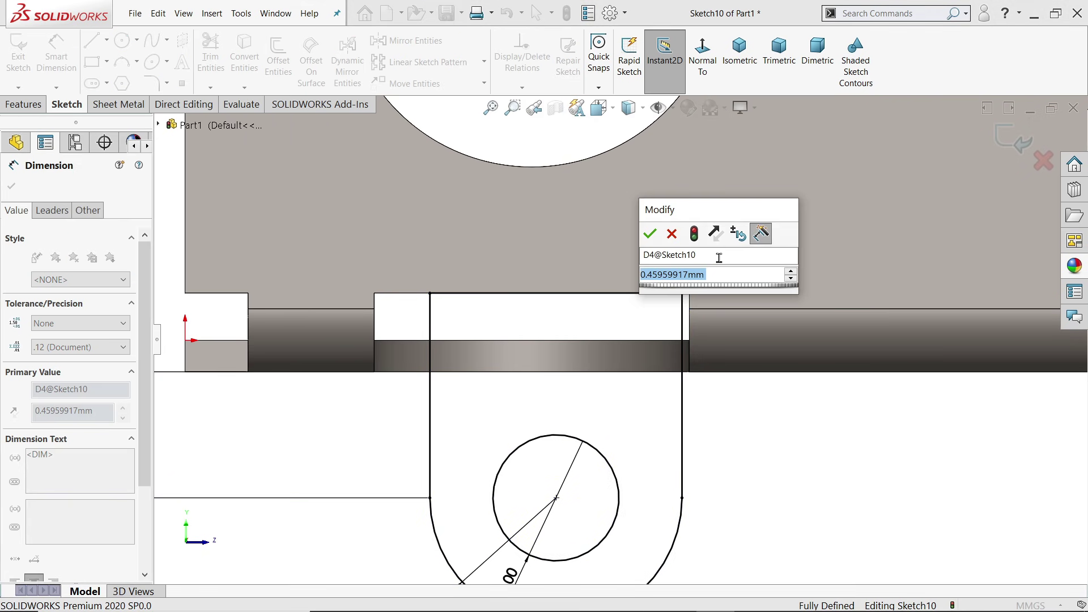
pyautogui.write('2')
pyautogui.click(648, 235)
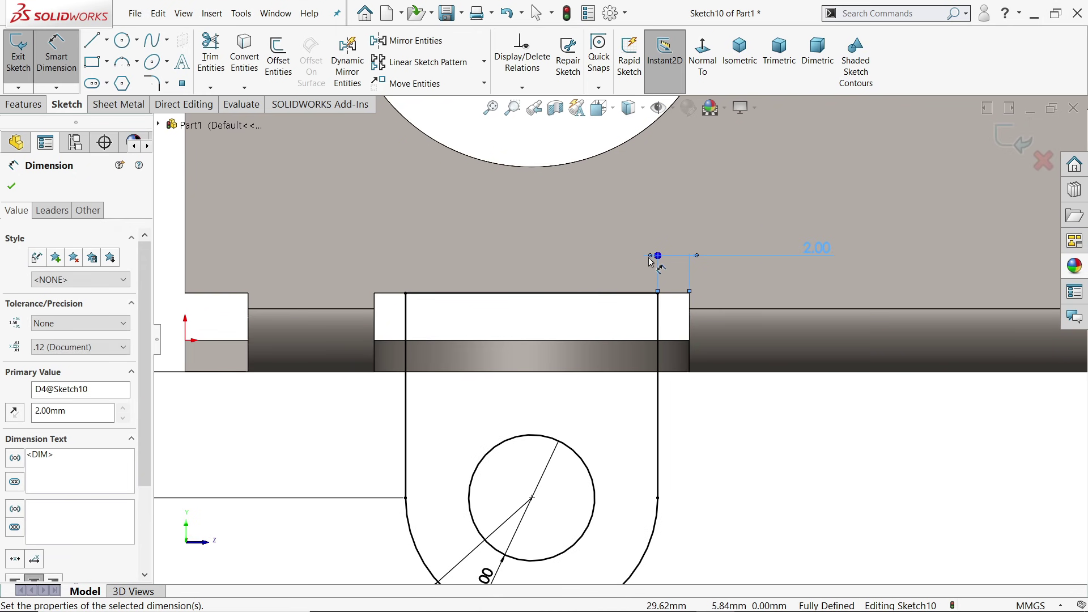
pyautogui.scroll(2, 641, 349)
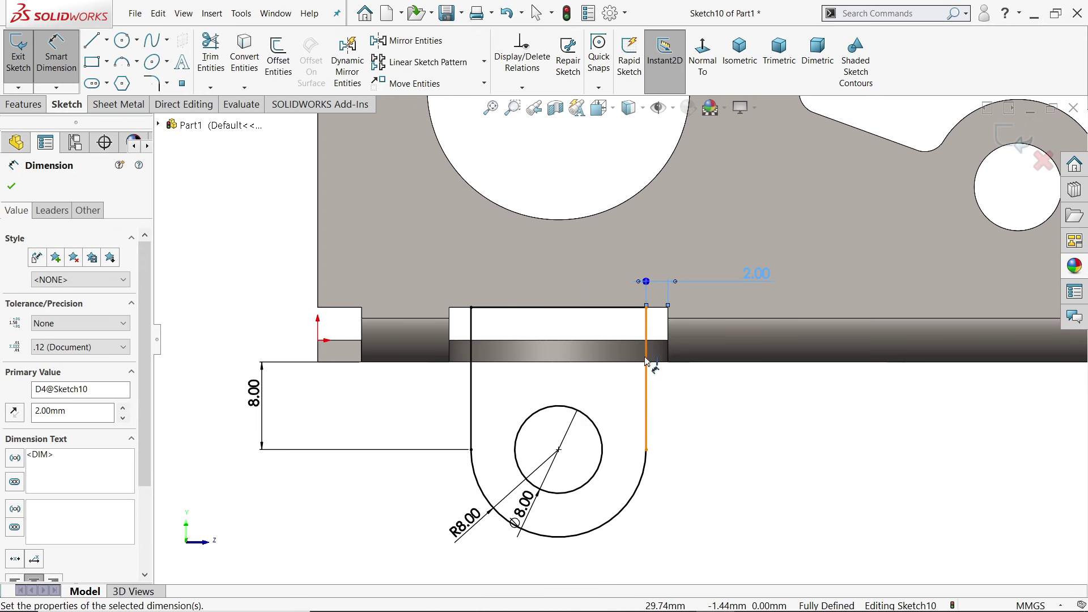
pyautogui.moveTo(667, 425)
pyautogui.mouseDown(button='middle')
pyautogui.moveTo(656, 415)
pyautogui.moveTo(553, 437)
pyautogui.moveTo(436, 388)
pyautogui.mouseUp(button='middle')
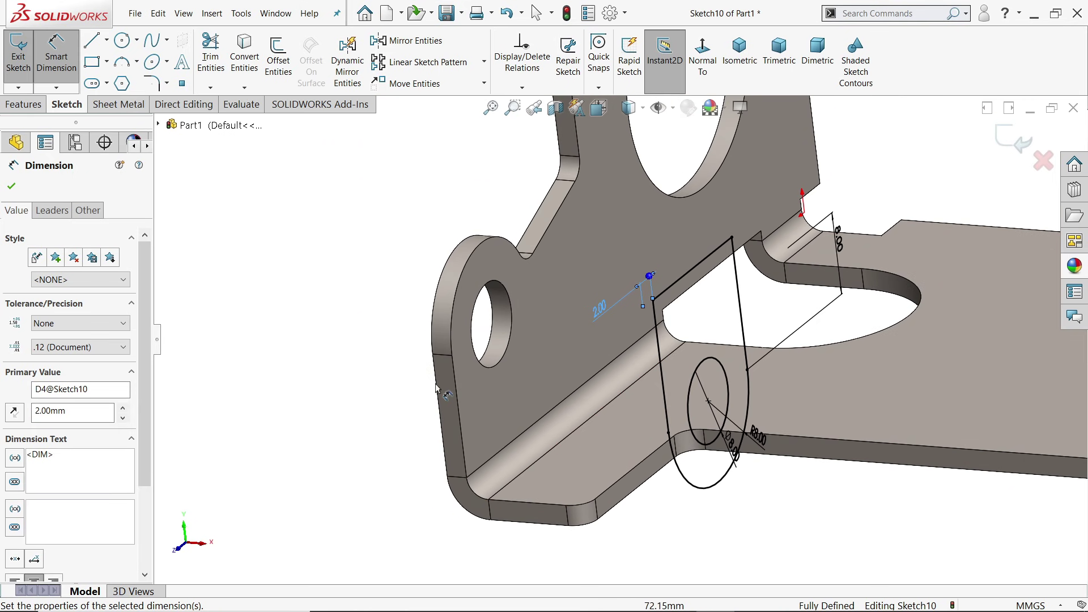
pyautogui.click(11, 186)
# Create a Base Flange/Tab from the rounded profile, merged into the side flange and with the thickness direction not reversed.
pyautogui.click(117, 104)
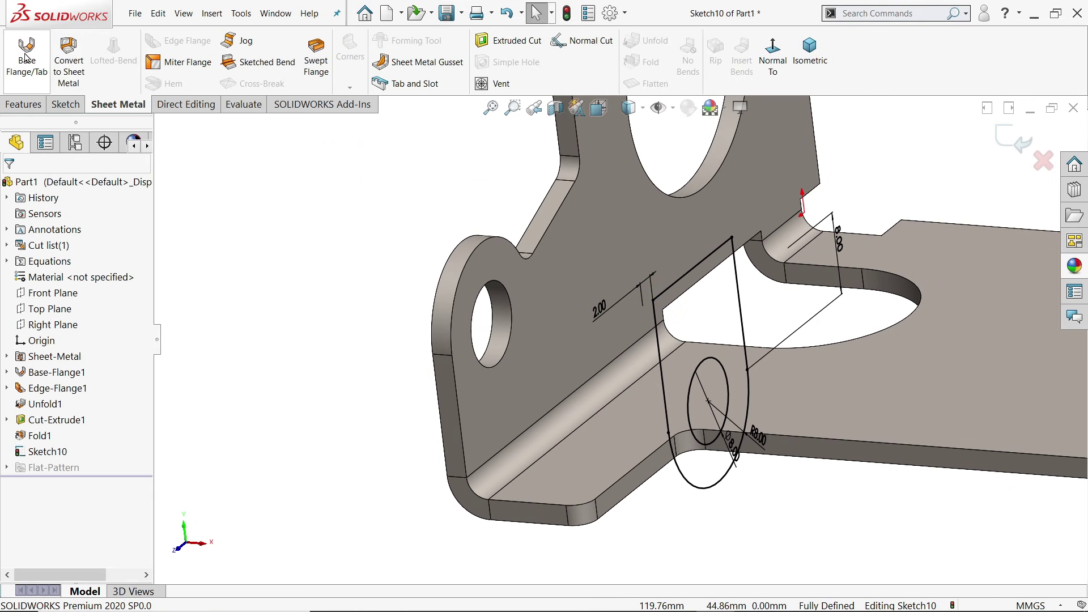
pyautogui.click(26, 57)
pyautogui.moveTo(761, 482); pyautogui.dragTo(619, 498, button='middle')
pyautogui.scroll(-5, 796, 374)
pyautogui.moveTo(796, 374); pyautogui.dragTo(753, 504, button='middle')
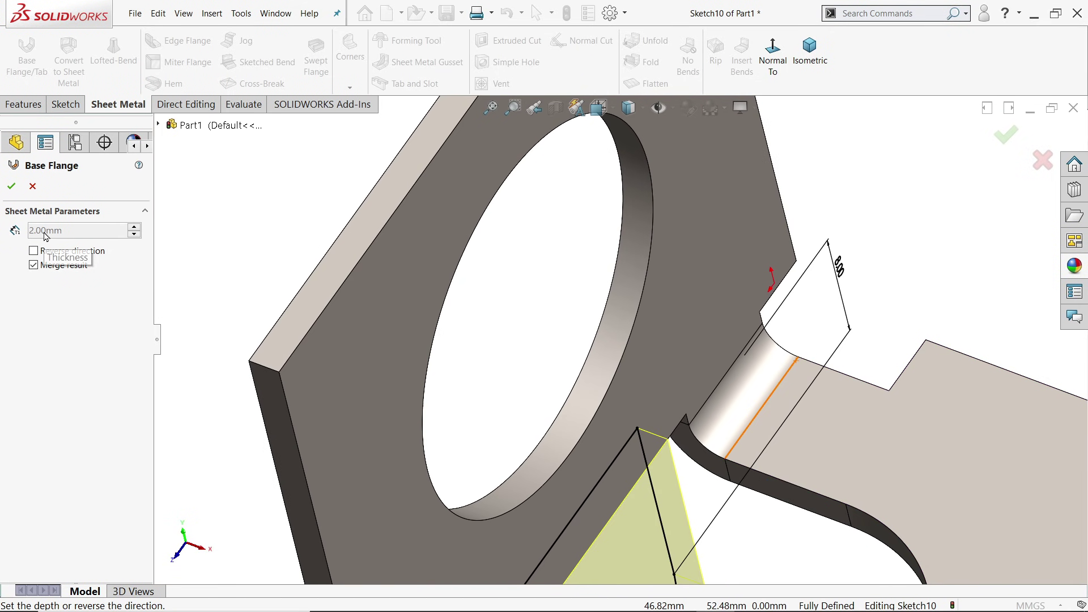
pyautogui.click(34, 251)
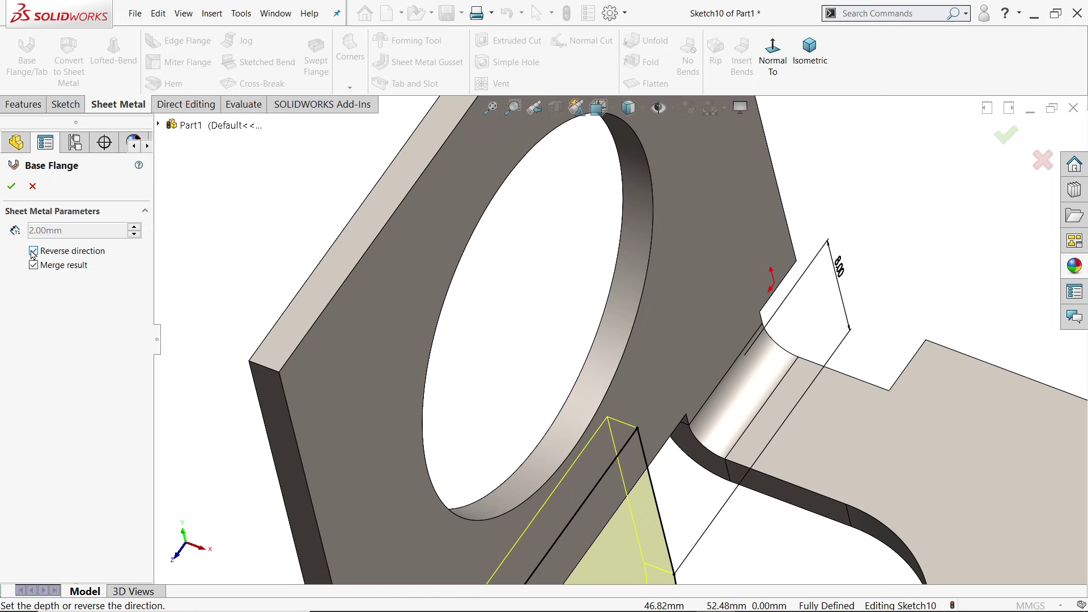
pyautogui.click(33, 251)
pyautogui.click(11, 186)
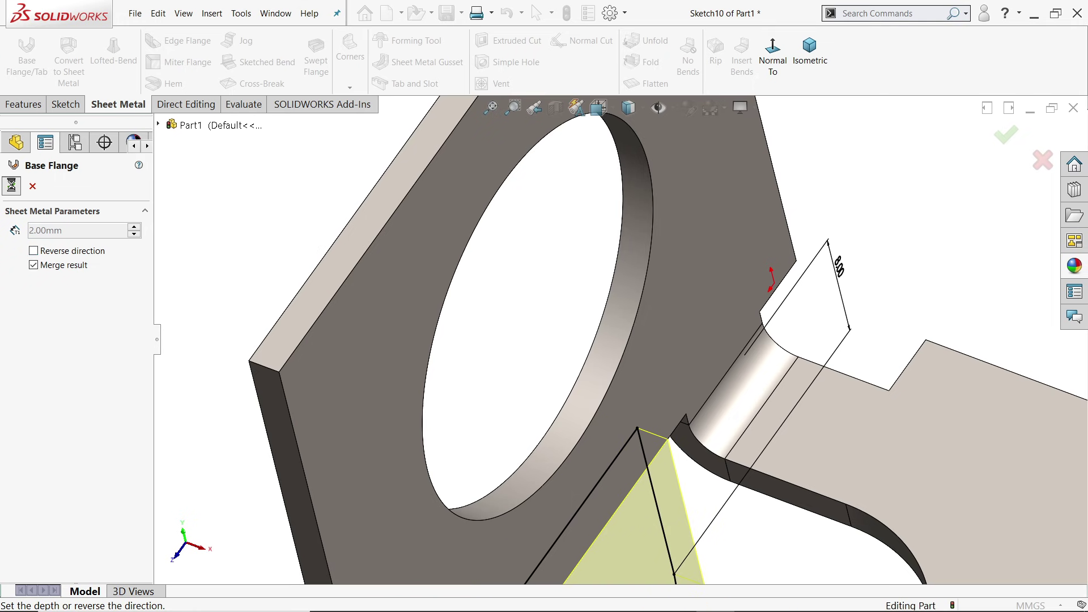
# Flatten the part to examine the gap between the new tab and the cutout, and return it to the folded state.
pyautogui.press('f')
pyautogui.moveTo(657, 385)
pyautogui.mouseDown(button='middle')
pyautogui.moveTo(641, 346)
pyautogui.moveTo(784, 317)
pyautogui.mouseUp(button='middle')
pyautogui.click(783, 317)
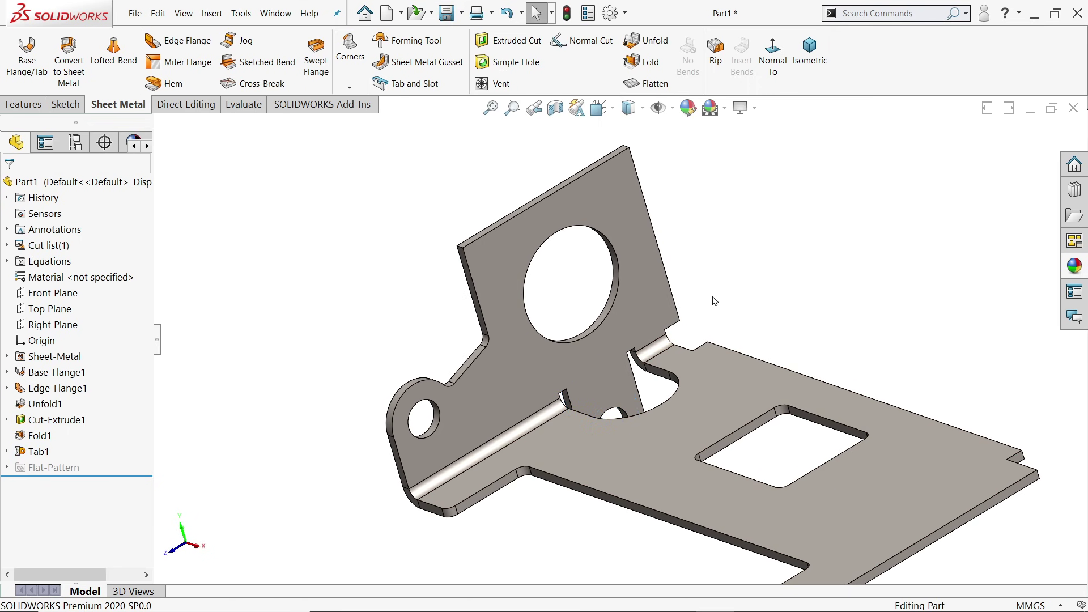
pyautogui.click(651, 85)
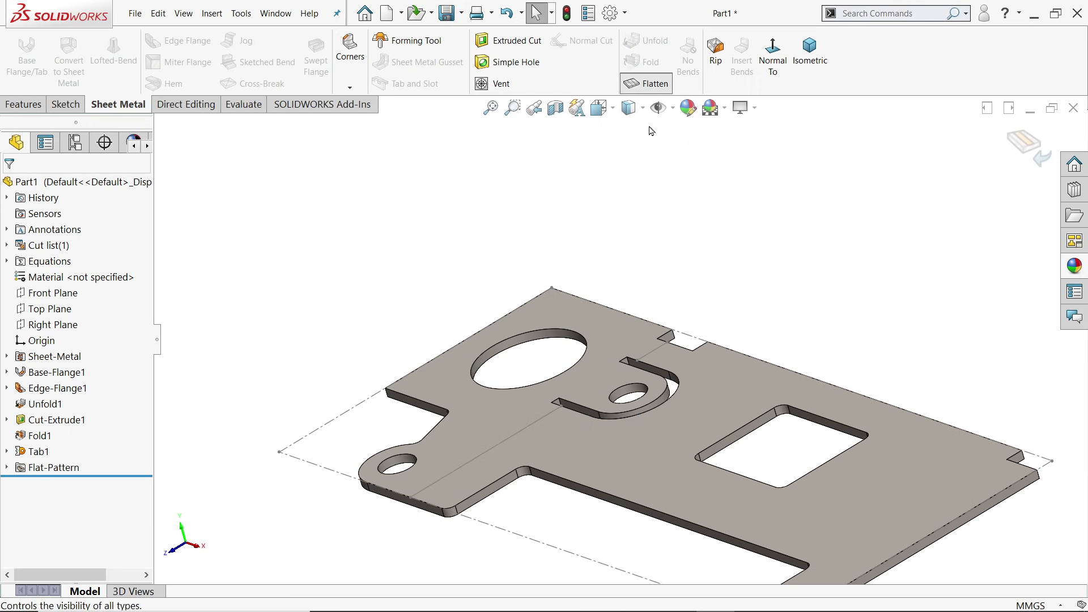
pyautogui.scroll(-5, 680, 450)
pyautogui.scroll(-8, 680, 450)
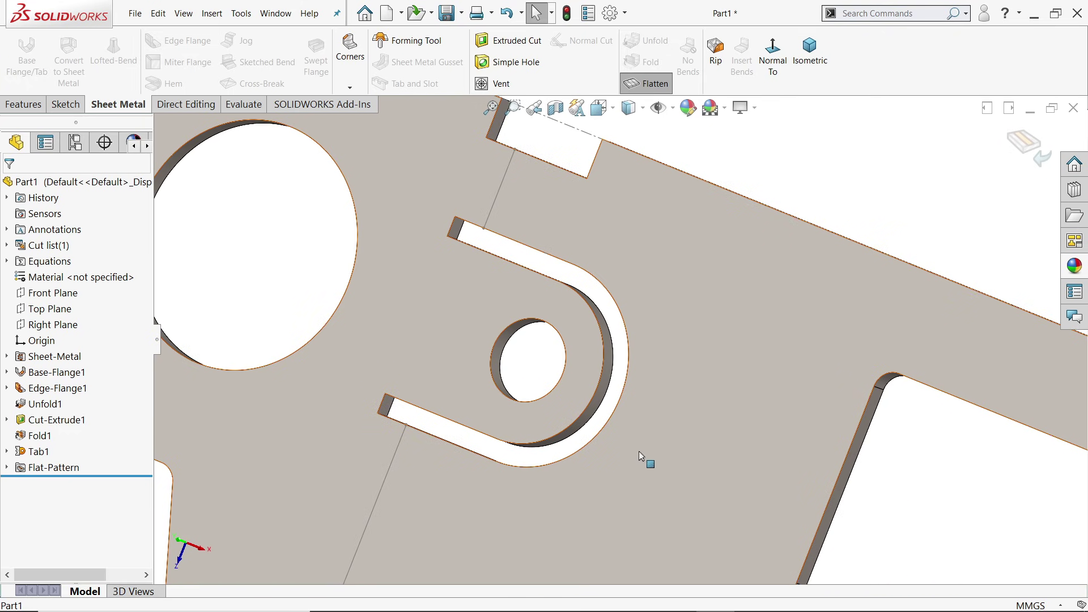
pyautogui.scroll(-5, 565, 365)
pyautogui.moveTo(498, 423); pyautogui.dragTo(529, 311, button='middle')
pyautogui.scroll(-3, 526, 278)
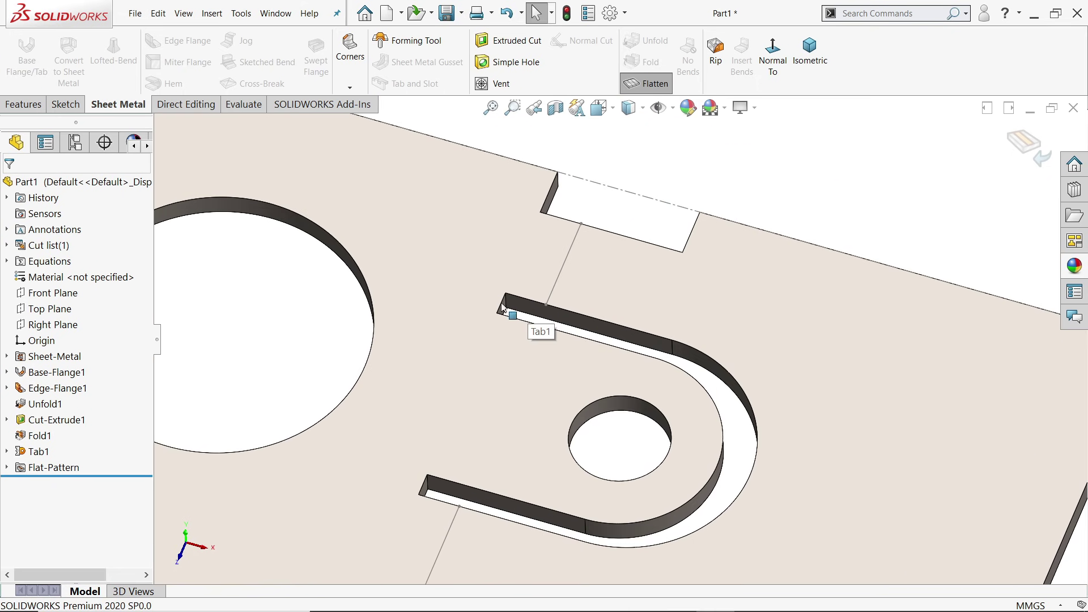
pyautogui.click(646, 83)
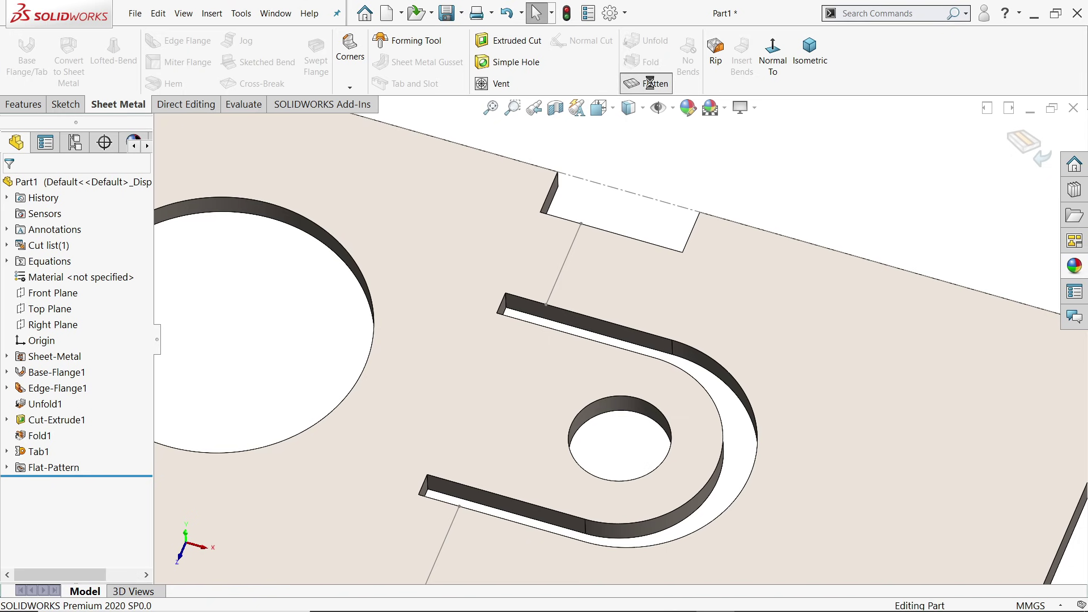
pyautogui.scroll(6, 544, 286)
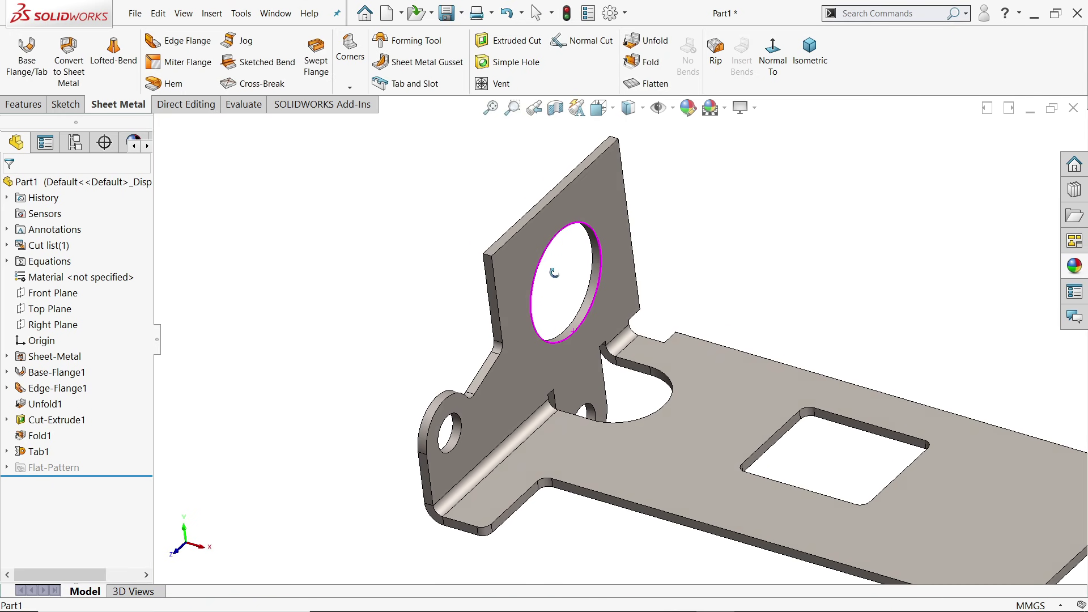
pyautogui.scroll(-3, 735, 400)
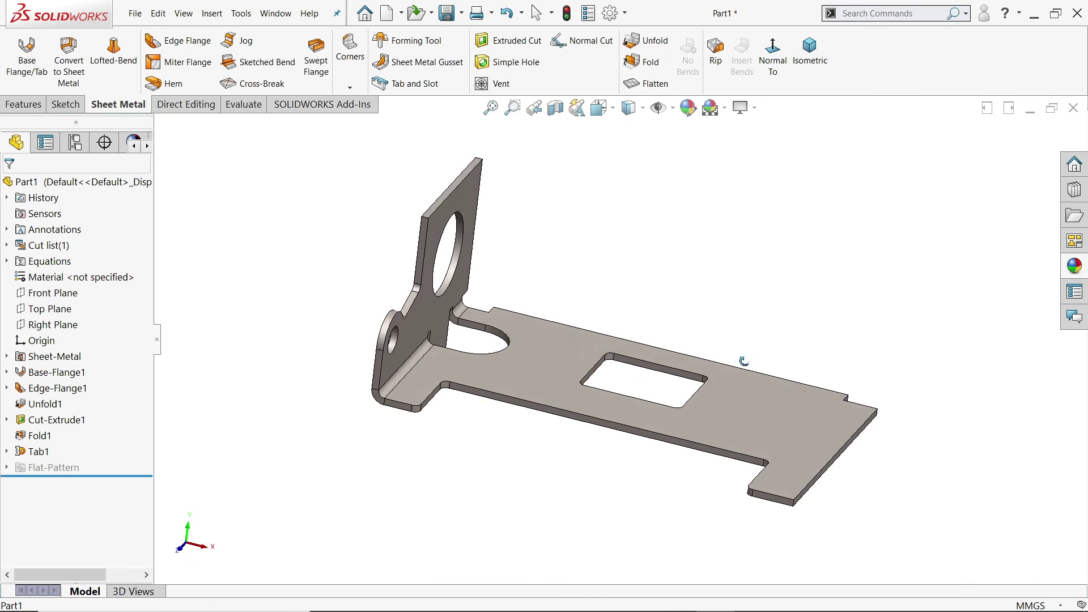
# Switch to the exercise drawing in Photos and study the front view, side view, section A-A and notes for the remaining flange dimensions.
pyautogui.hotkey('alt', 'Tab')
pyautogui.scroll(4, 477, 333)
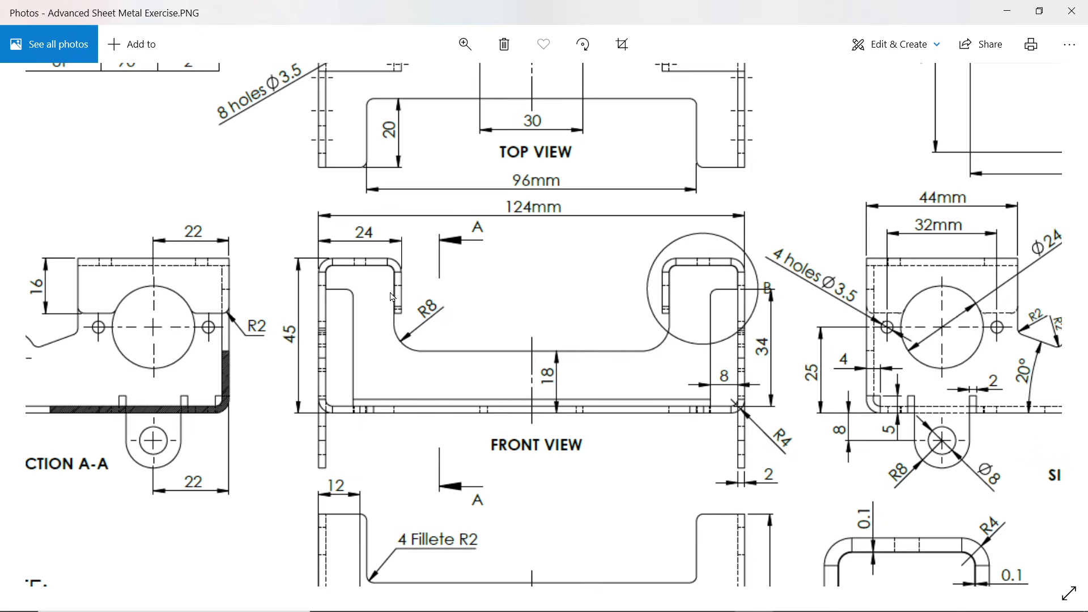
pyautogui.moveTo(357, 306); pyautogui.dragTo(424, 311)
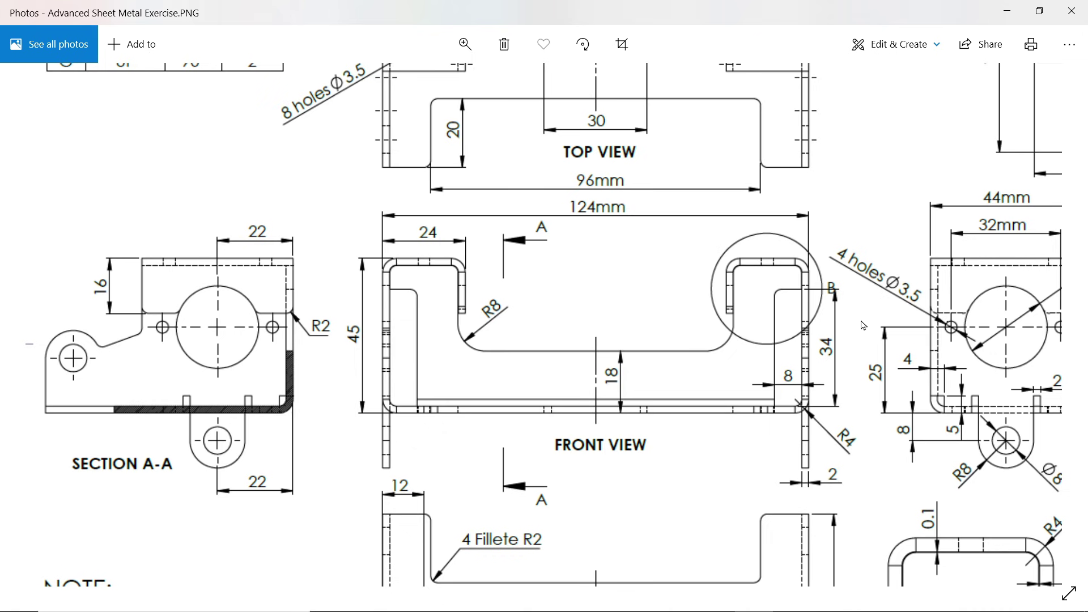
pyautogui.moveTo(1013, 343); pyautogui.dragTo(852, 344)
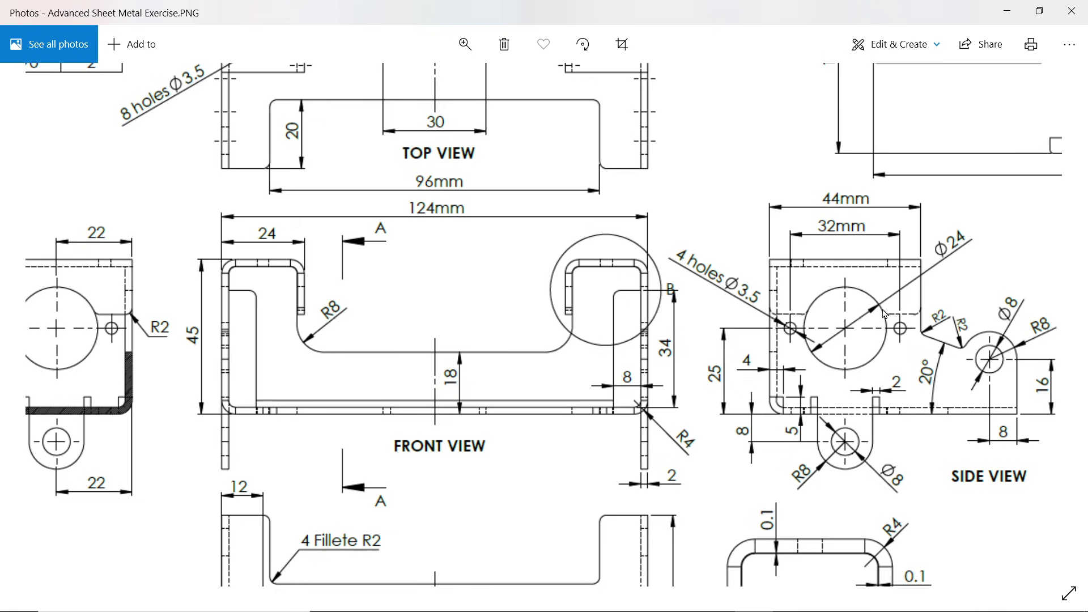
pyautogui.moveTo(834, 322); pyautogui.dragTo(968, 321)
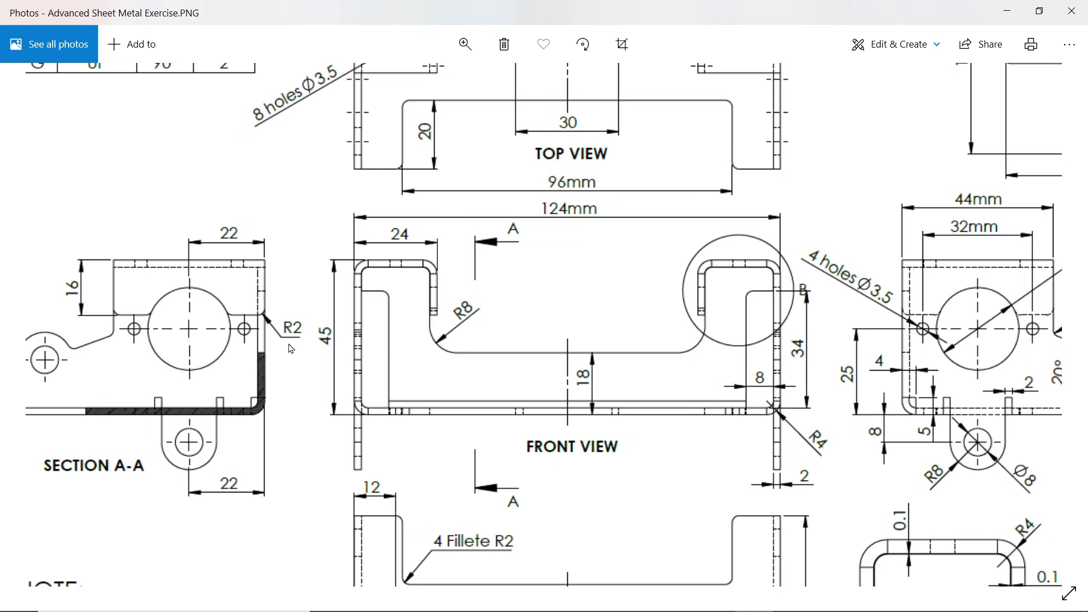
pyautogui.scroll(-3, 290, 348)
pyautogui.hscroll(-2, 289, 347)
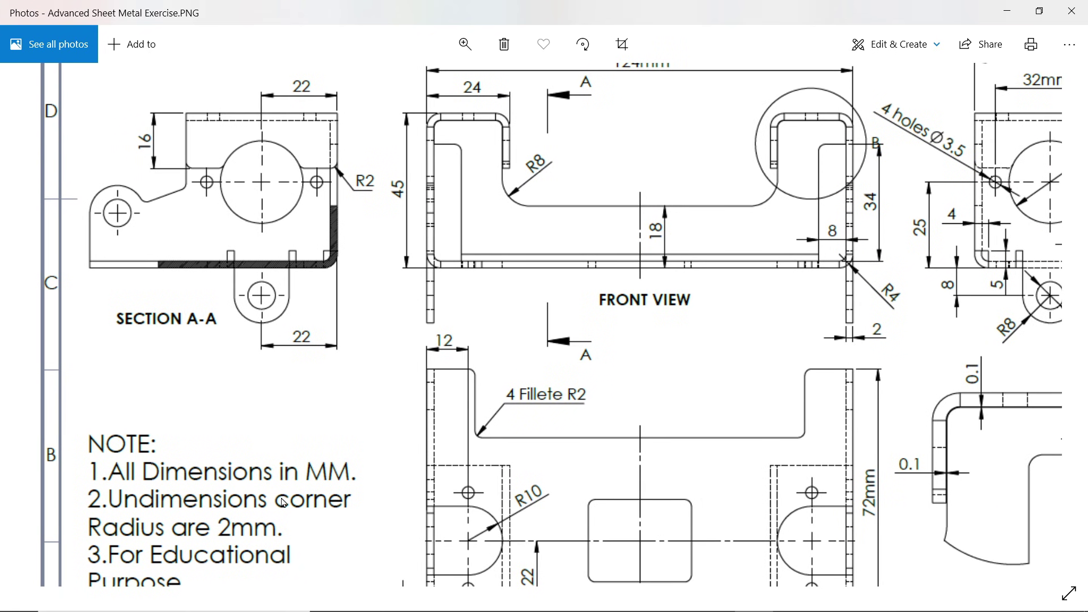
# Study the section A-A, front, side, top and bottom views of the exercise drawing for the upper flange's dimensions.
pyautogui.moveTo(330, 235)
pyautogui.mouseDown()
pyautogui.moveTo(320, 376)
pyautogui.moveTo(299, 406)
pyautogui.mouseUp()
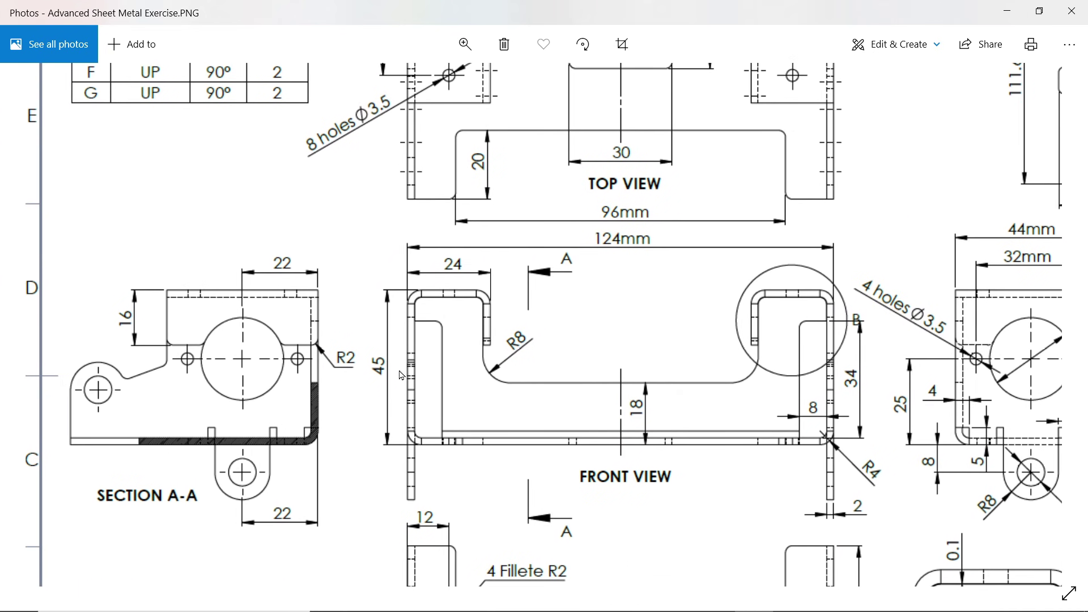
pyautogui.moveTo(429, 380)
pyautogui.mouseDown()
pyautogui.moveTo(376, 372)
pyautogui.moveTo(378, 303)
pyautogui.moveTo(417, 303)
pyautogui.mouseUp()
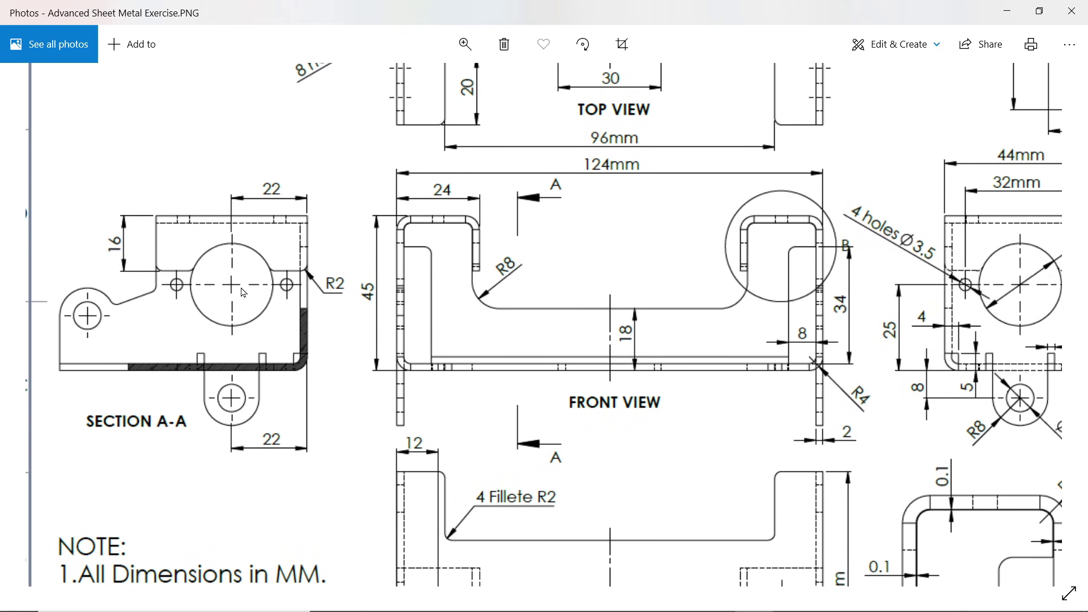
pyautogui.moveTo(716, 318); pyautogui.dragTo(432, 310)
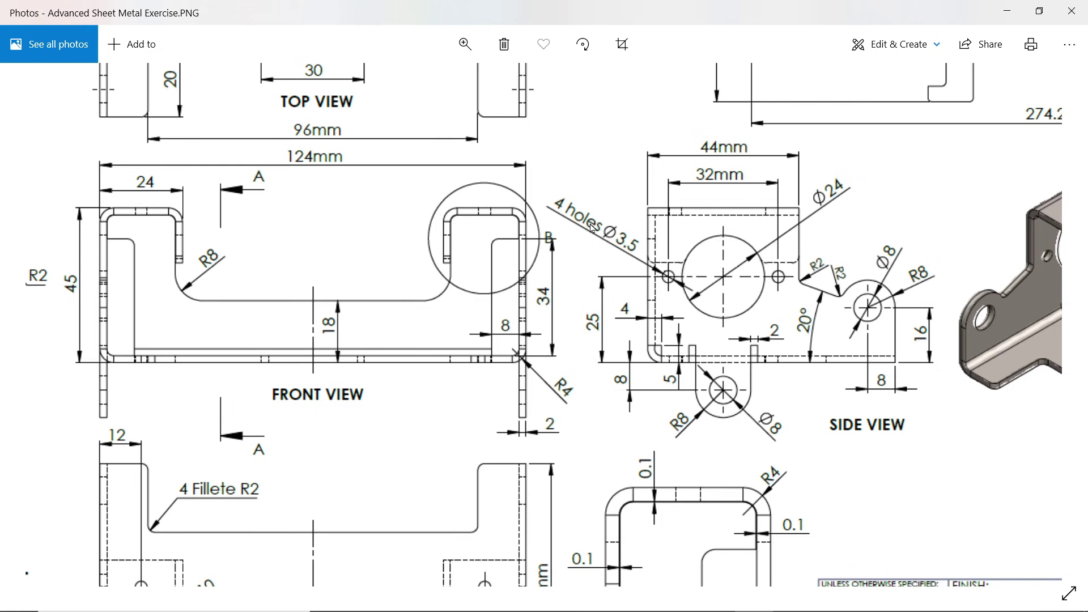
pyautogui.moveTo(642, 280); pyautogui.dragTo(680, 289)
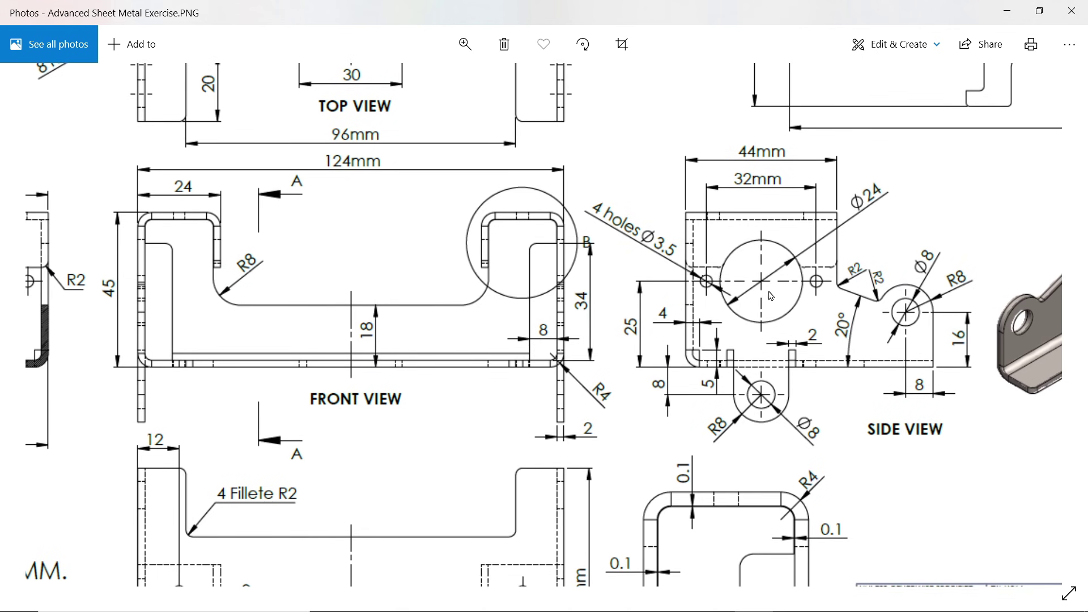
pyautogui.moveTo(767, 294); pyautogui.dragTo(837, 298)
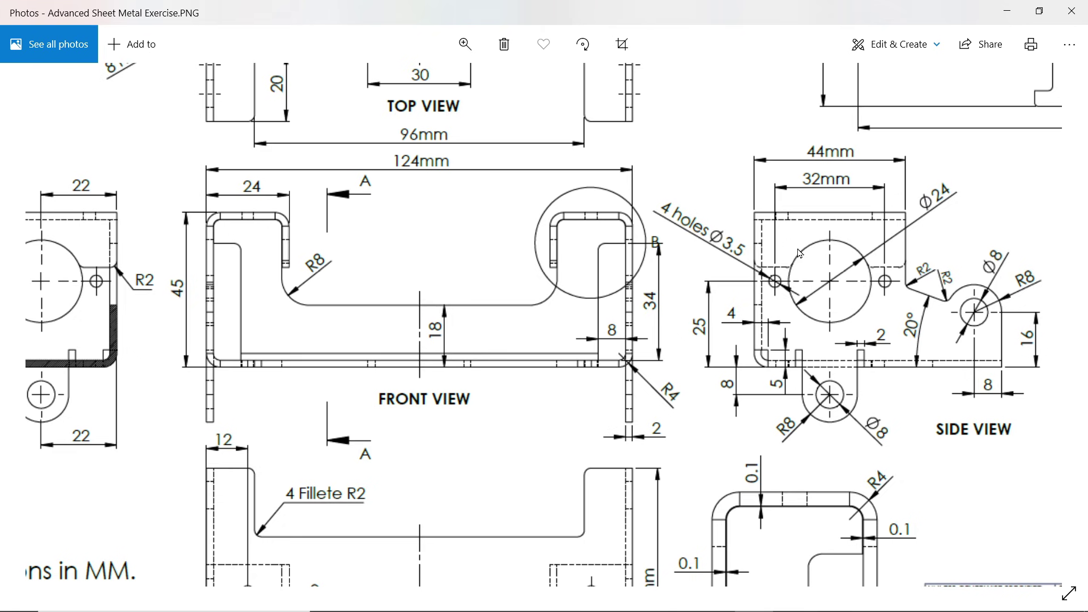
pyautogui.moveTo(799, 252); pyautogui.dragTo(791, 277)
pyautogui.moveTo(718, 271); pyautogui.dragTo(815, 278)
pyautogui.scroll(4, 375, 220)
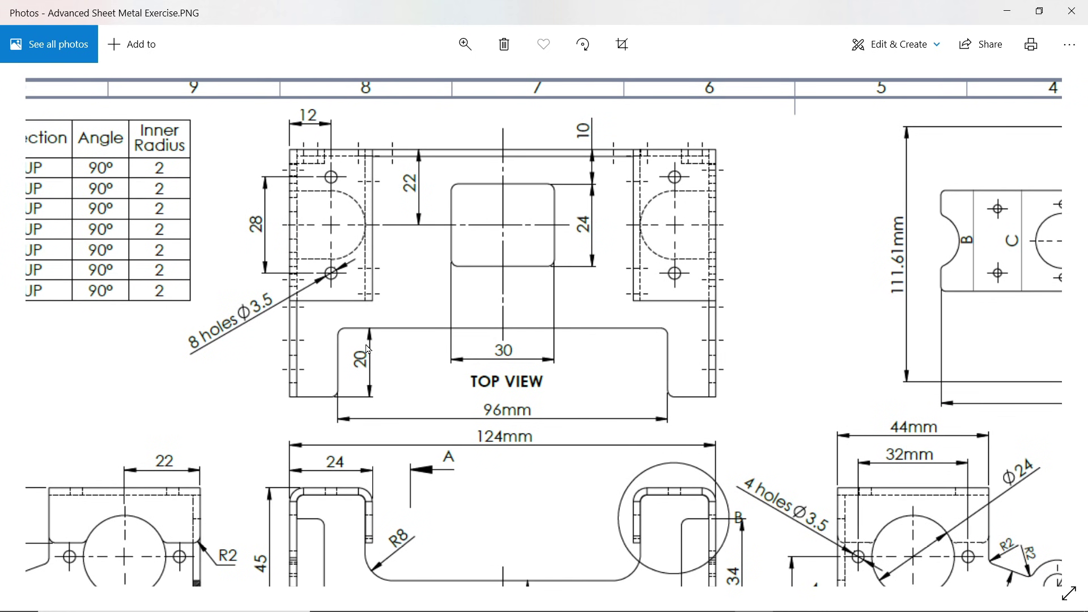
pyautogui.scroll(-3, 368, 348)
pyautogui.scroll(-3, 420, 250)
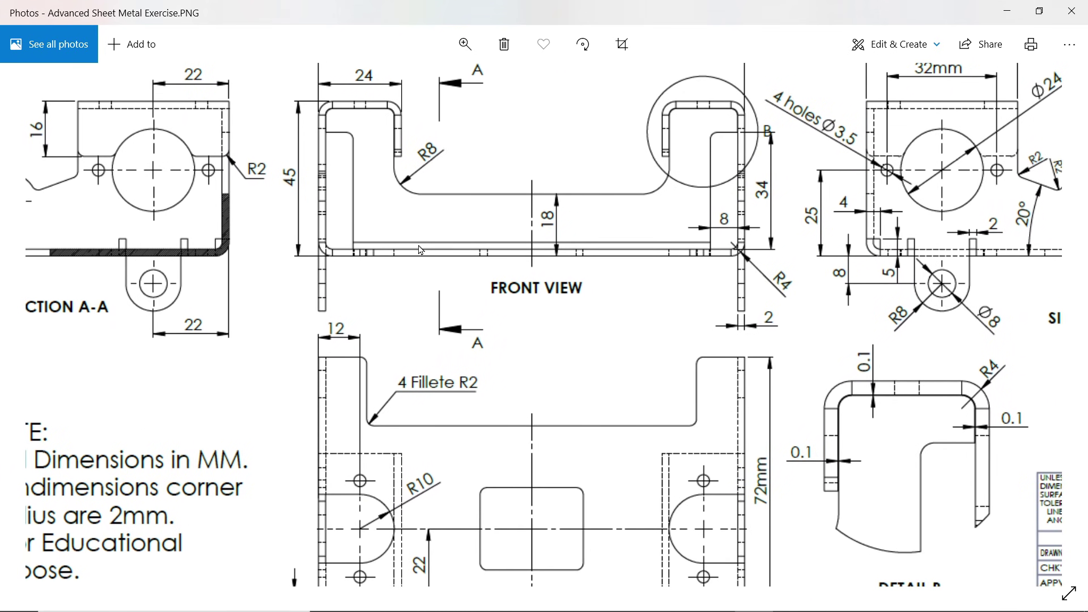
pyautogui.scroll(-2, 420, 250)
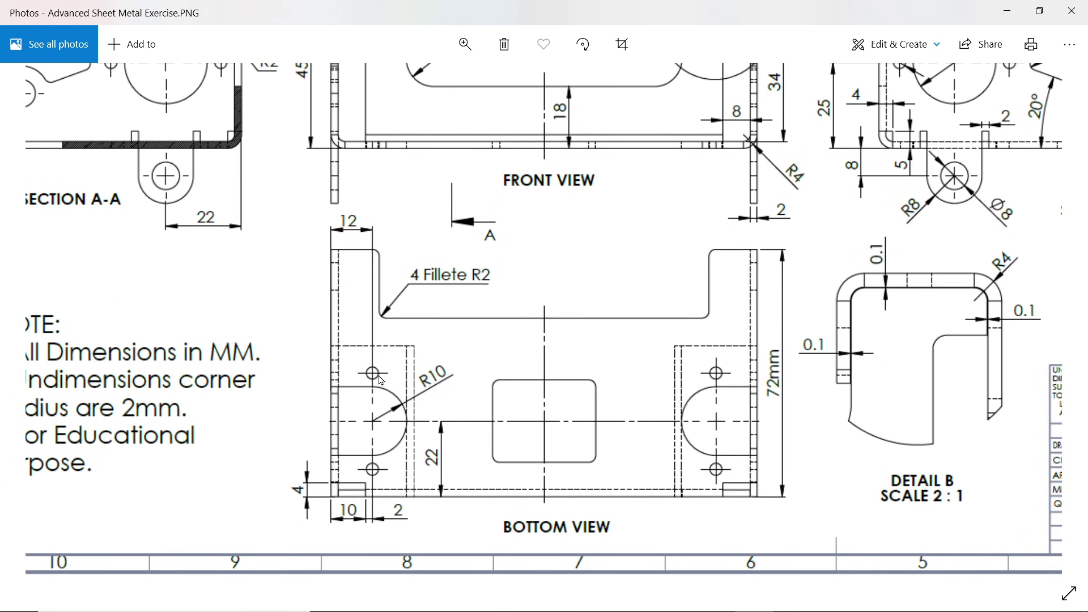
pyautogui.scroll(4, 428, 360)
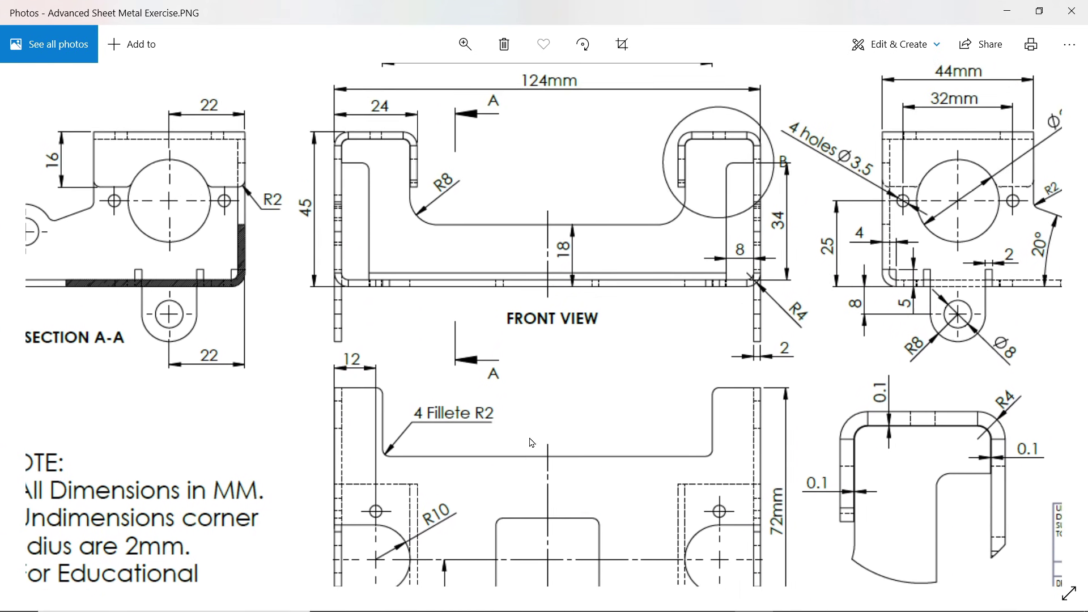
# Switch back to SOLIDWORKS and start an Edge Flange on the side flange's top edge, extending inward over the base.
pyautogui.click(1007, 11)
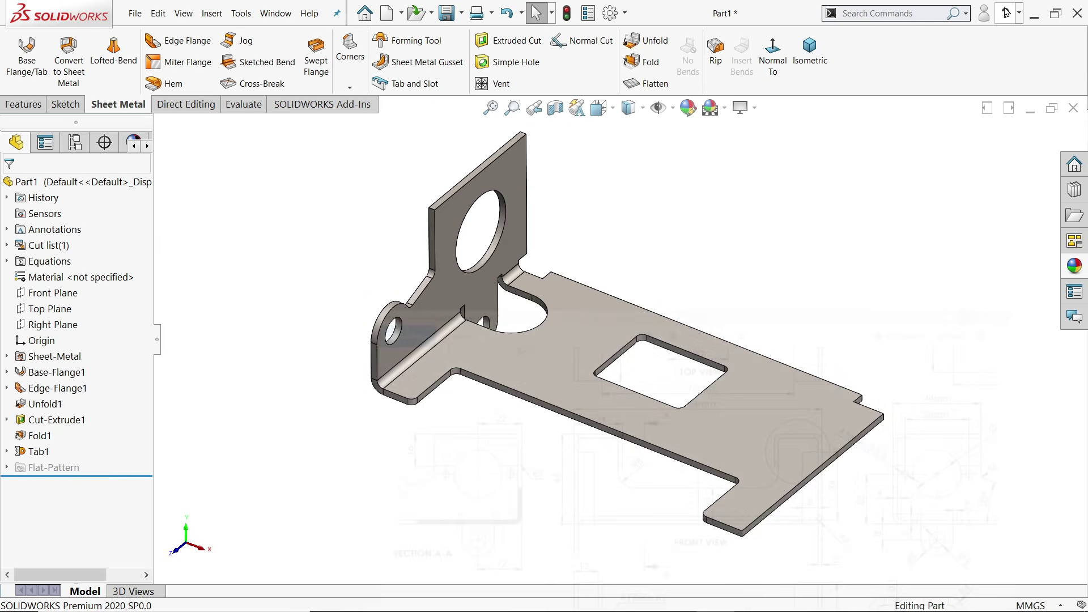
pyautogui.click(180, 41)
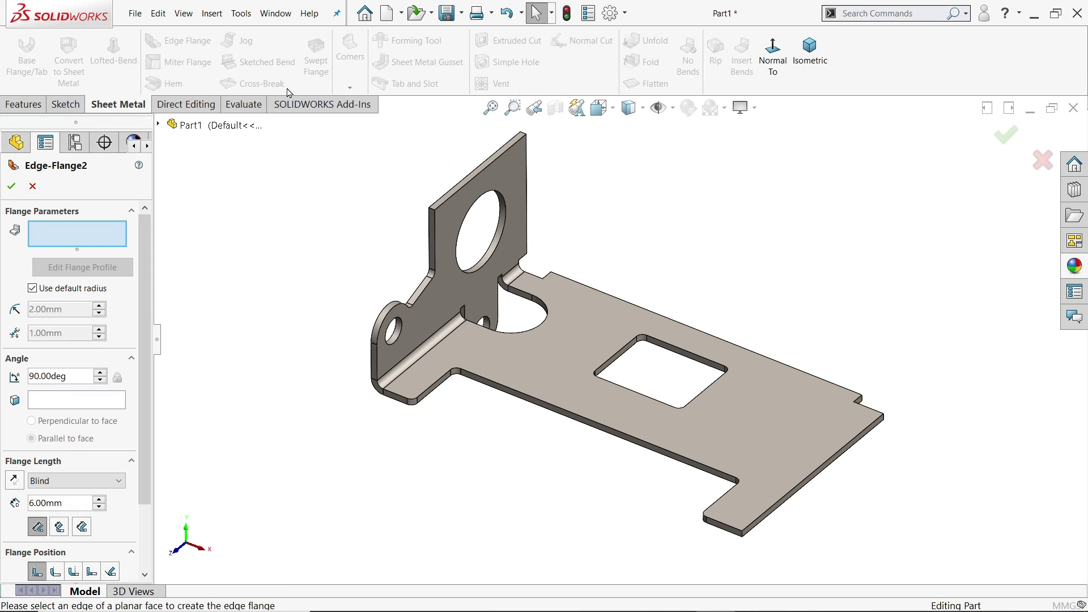
pyautogui.click(478, 171)
pyautogui.click(552, 204)
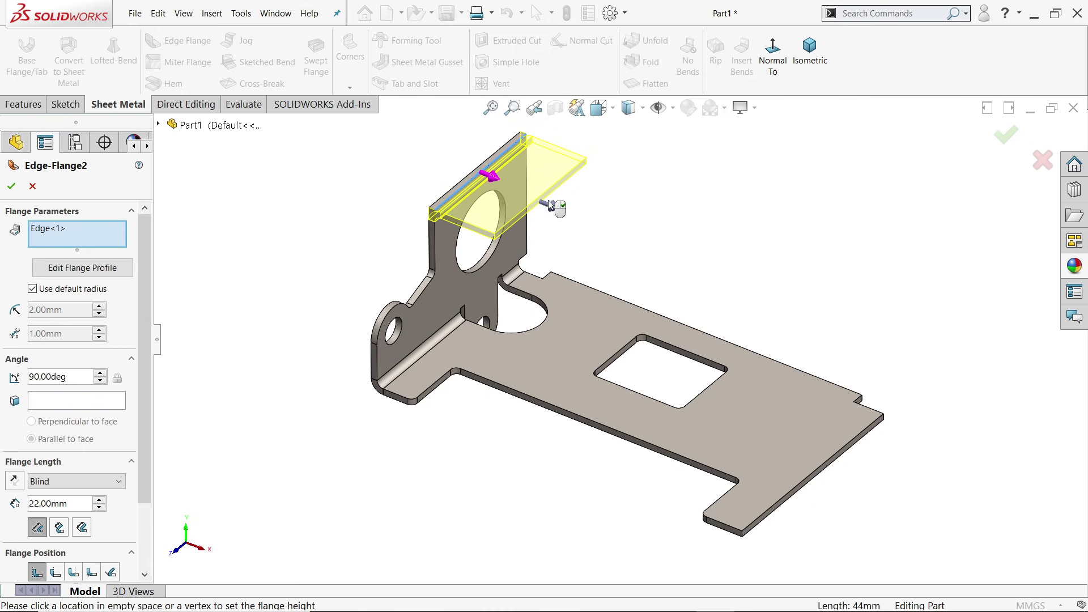
# Set the new edge flange's length to 24 mm, measured from the outer virtual sharp.
pyautogui.scroll(-3, 143, 337)
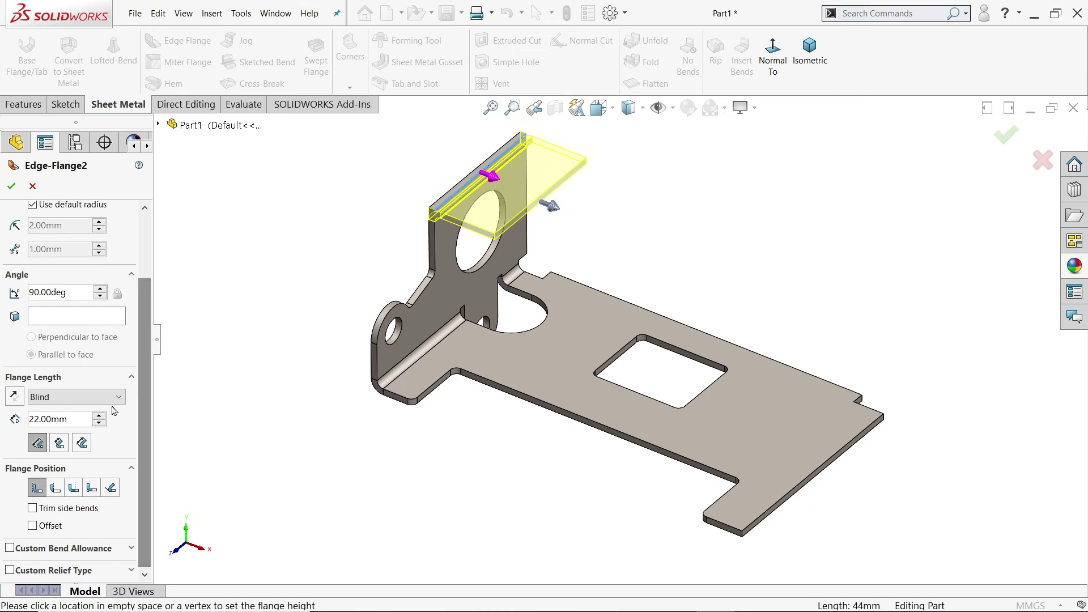
pyautogui.doubleClick(72, 418)
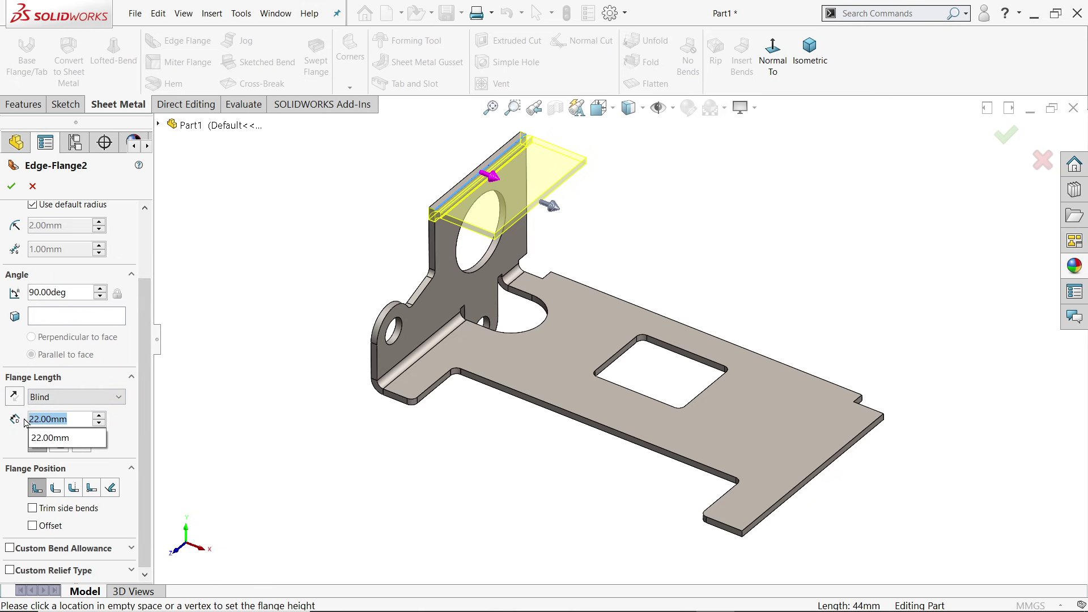
pyautogui.write('2')
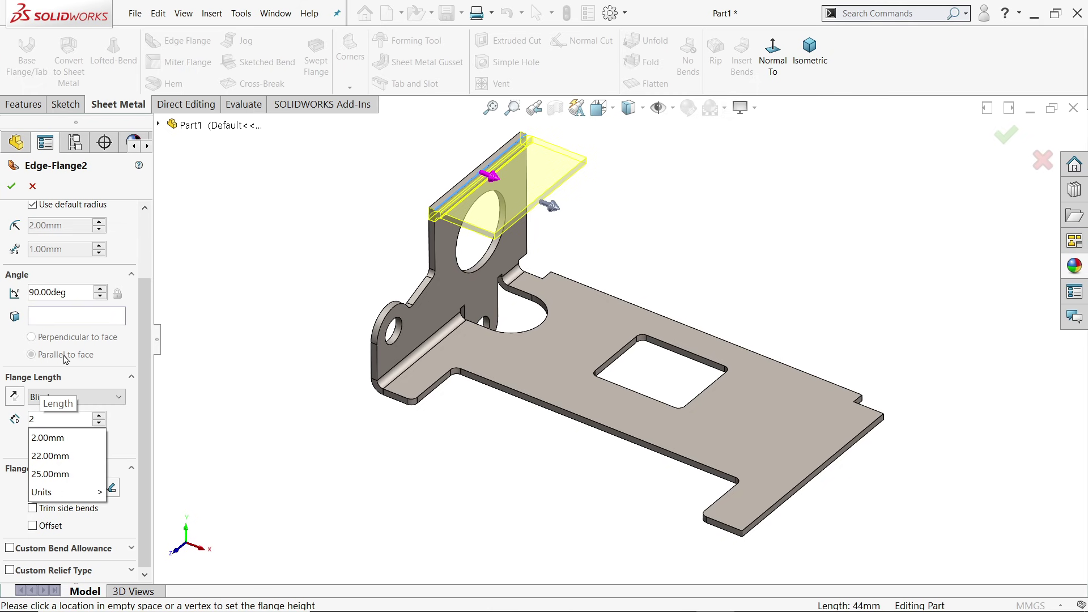
pyautogui.write('4')
pyautogui.press('Return')
pyautogui.scroll(-2, 486, 221)
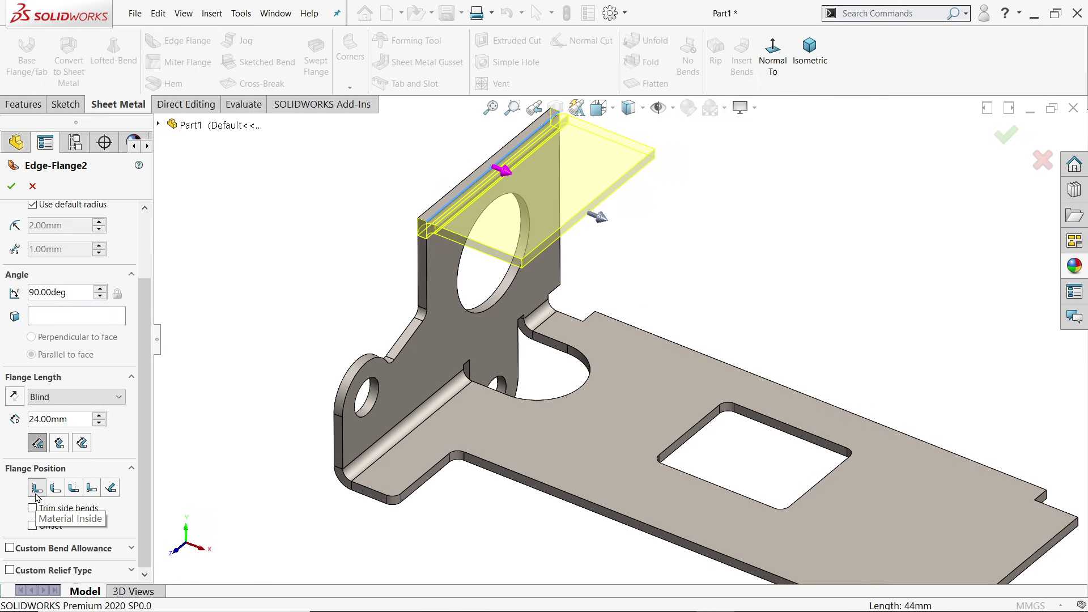
pyautogui.click(38, 444)
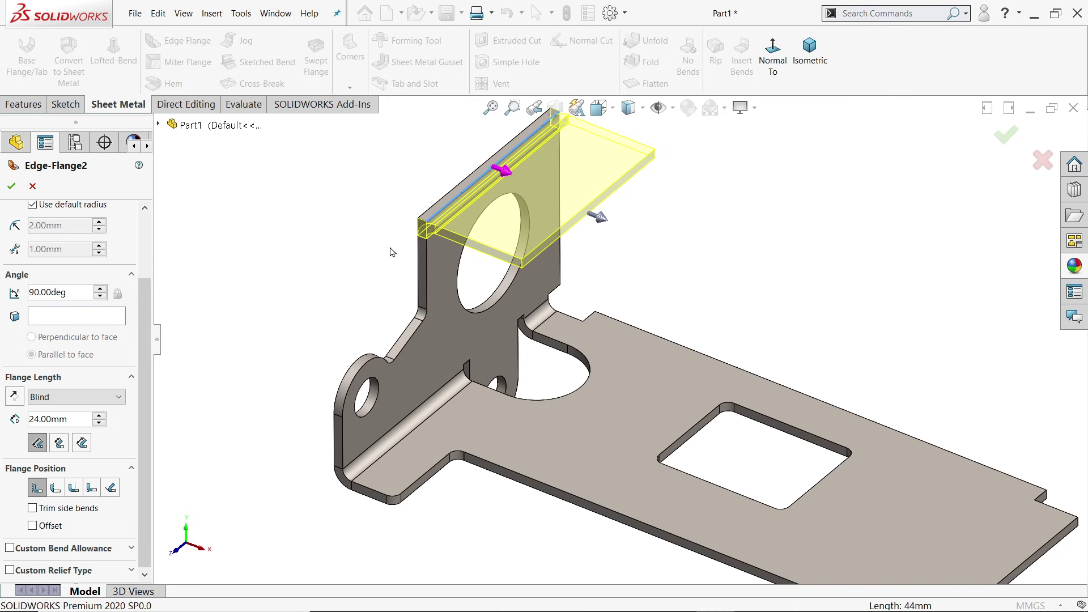
pyautogui.moveTo(141, 359); pyautogui.dragTo(142, 403)
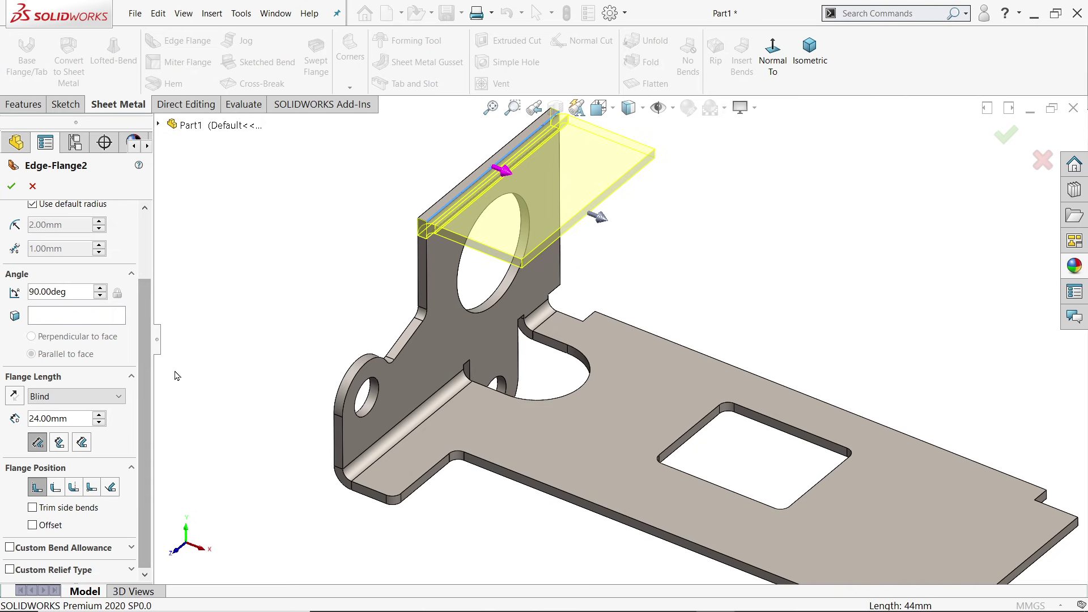
# Accept the 24 mm top flange and start a downward edge flange about 19 mm long on its outer edge.
pyautogui.click(11, 186)
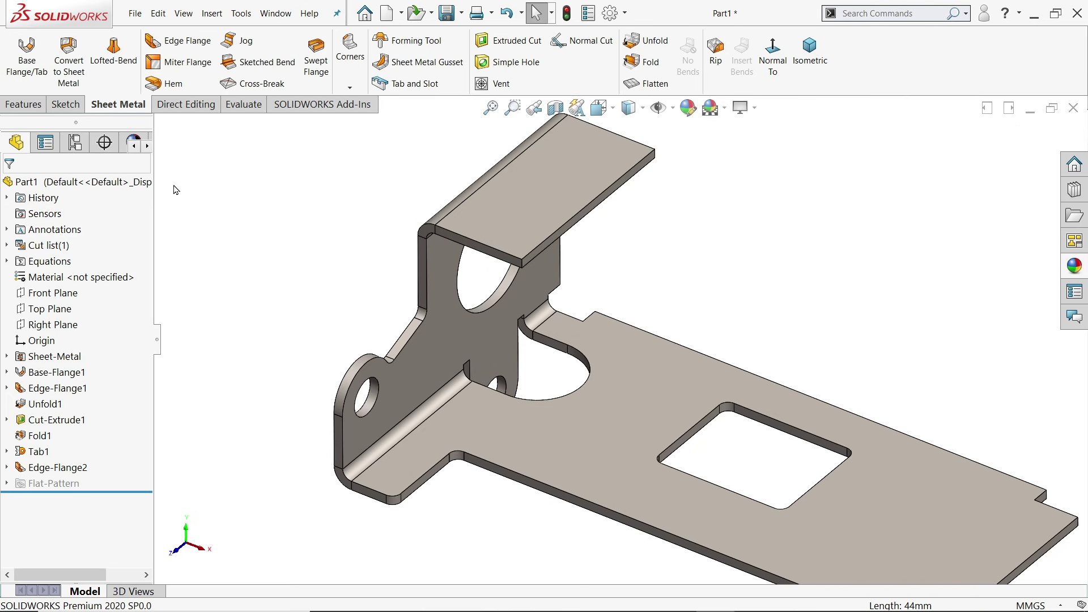
pyautogui.click(180, 40)
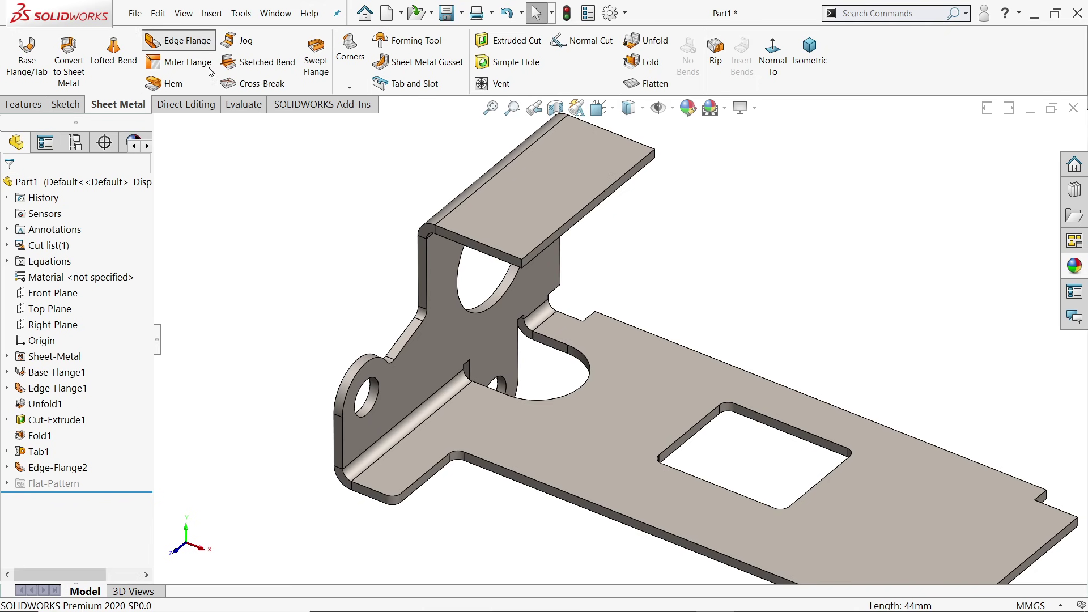
pyautogui.click(596, 211)
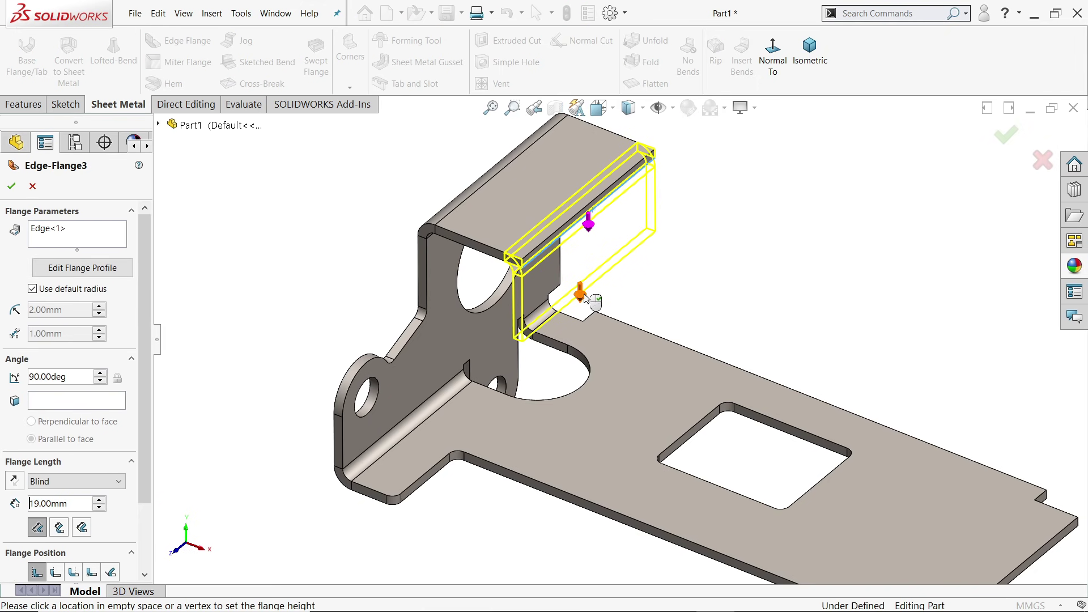
pyautogui.scroll(-3, 132, 425)
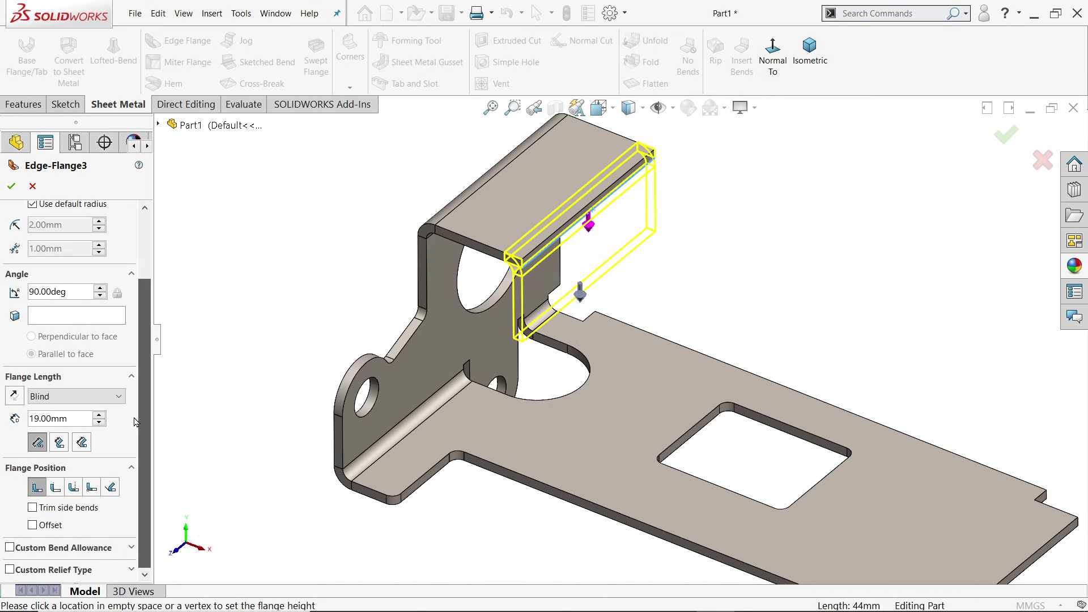
pyautogui.scroll(3, 134, 426)
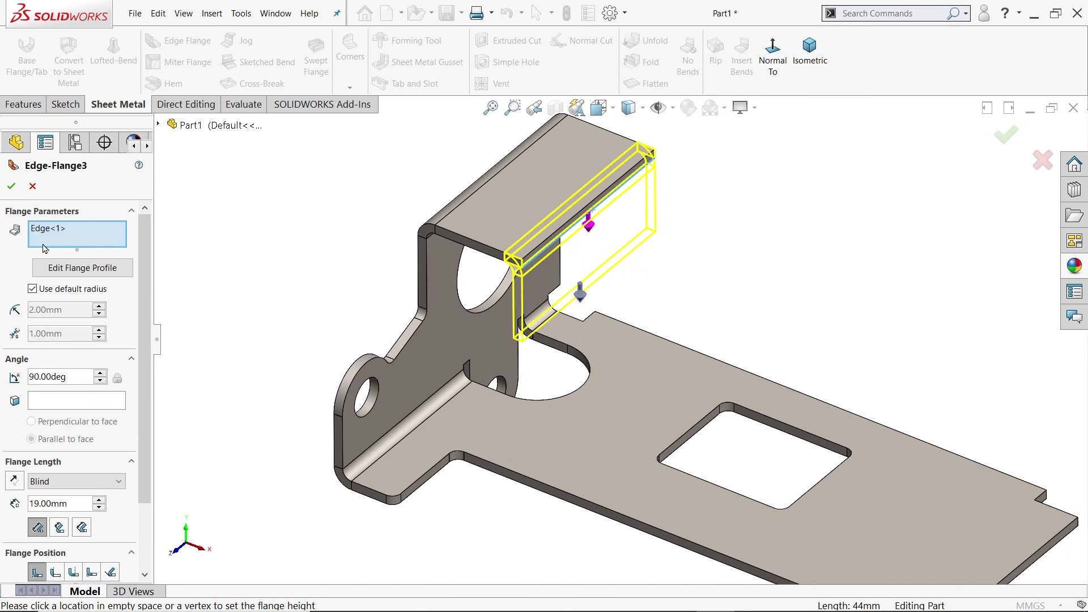
# Open the new flange's profile sketch and convert the large circular hole's edge into it.
pyautogui.click(66, 276)
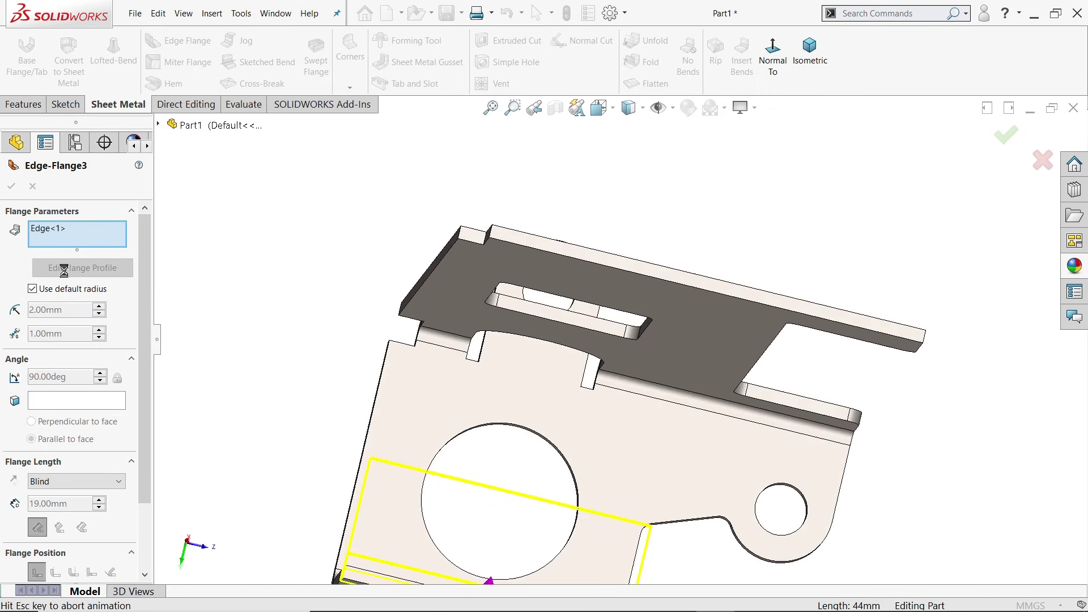
pyautogui.scroll(-3, 543, 465)
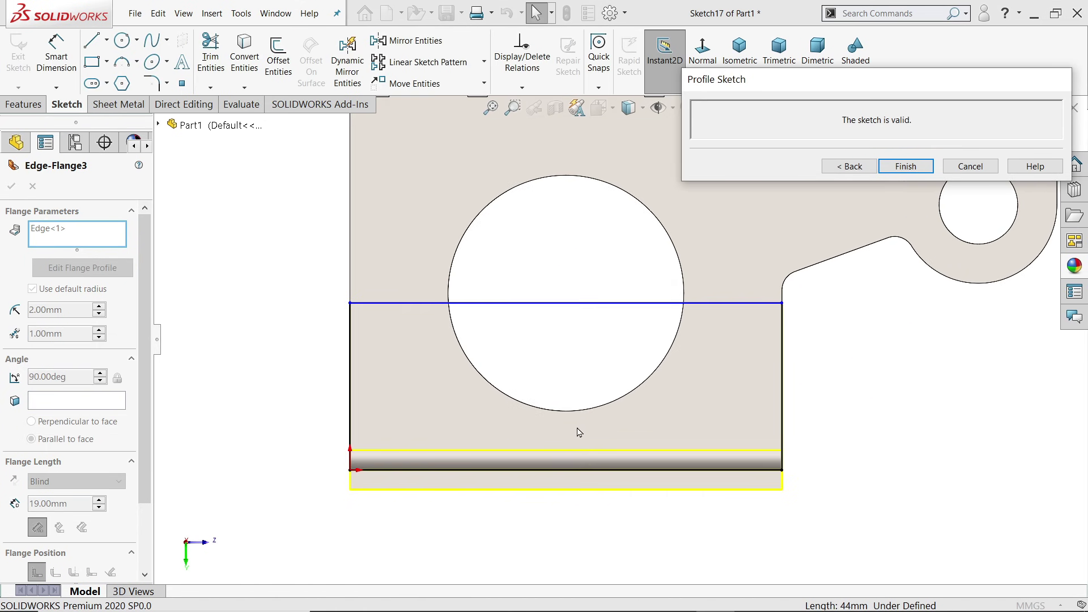
pyautogui.click(456, 258)
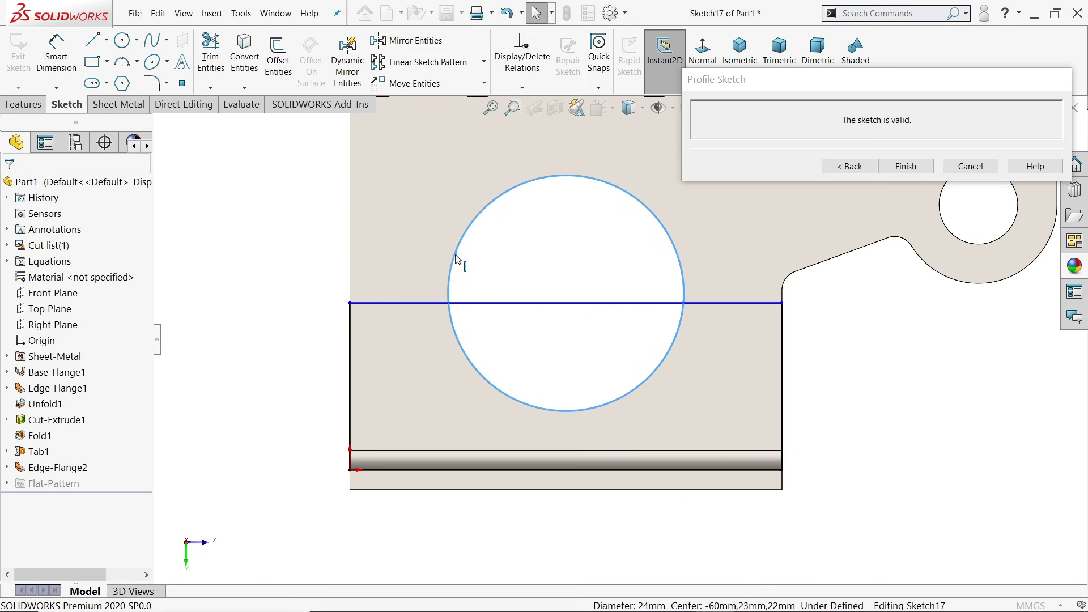
pyautogui.click(252, 60)
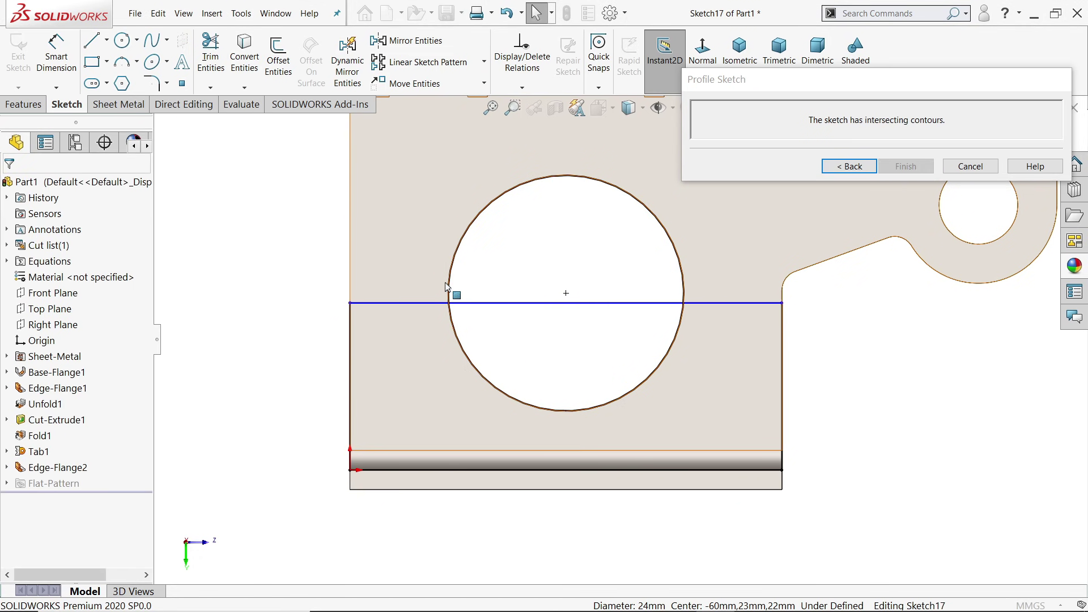
# Dimension the profile's free edge from the top flange's outer face and set the distance to 16 mm.
pyautogui.click(56, 55)
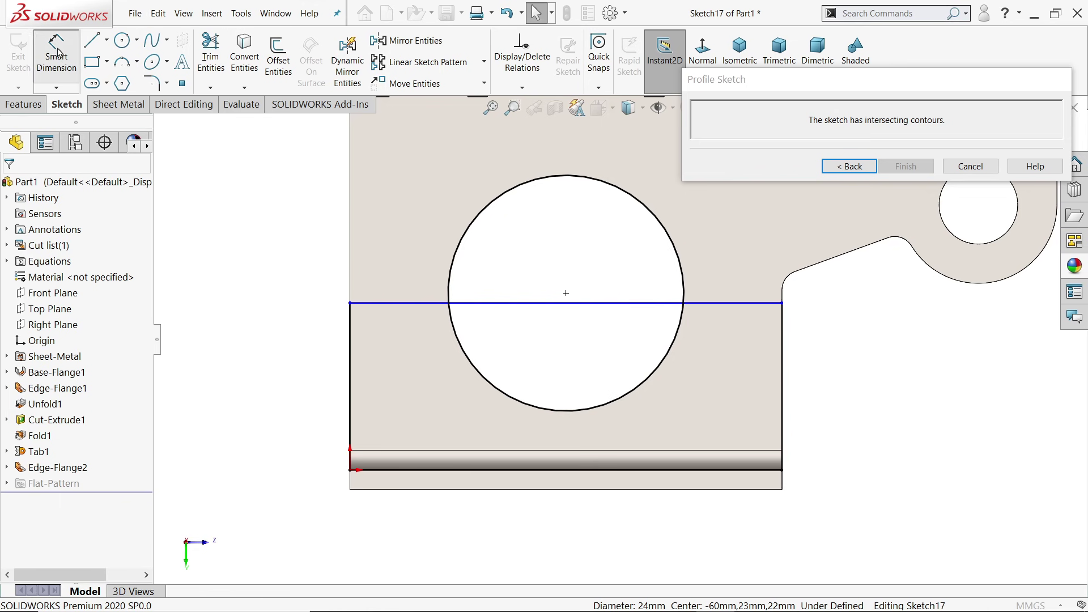
pyautogui.click(401, 303)
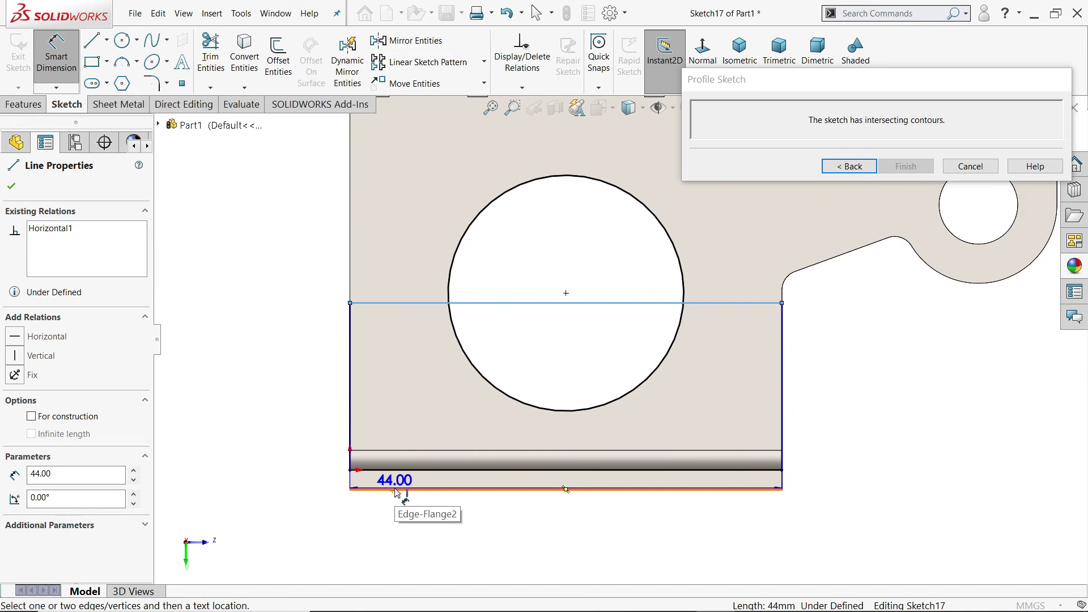
pyautogui.click(396, 490)
pyautogui.click(307, 441)
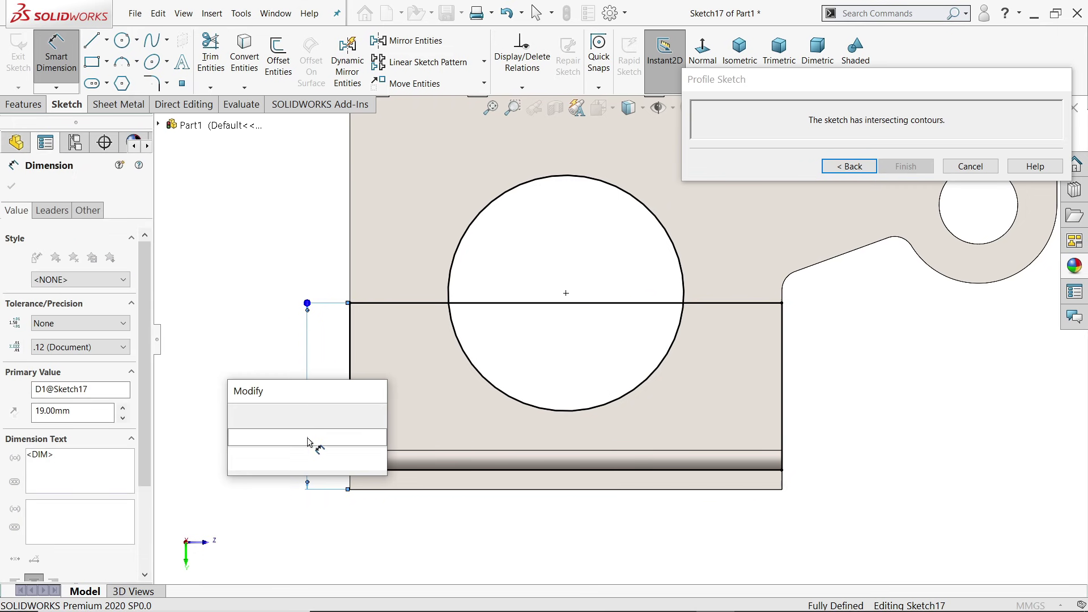
pyautogui.write('16')
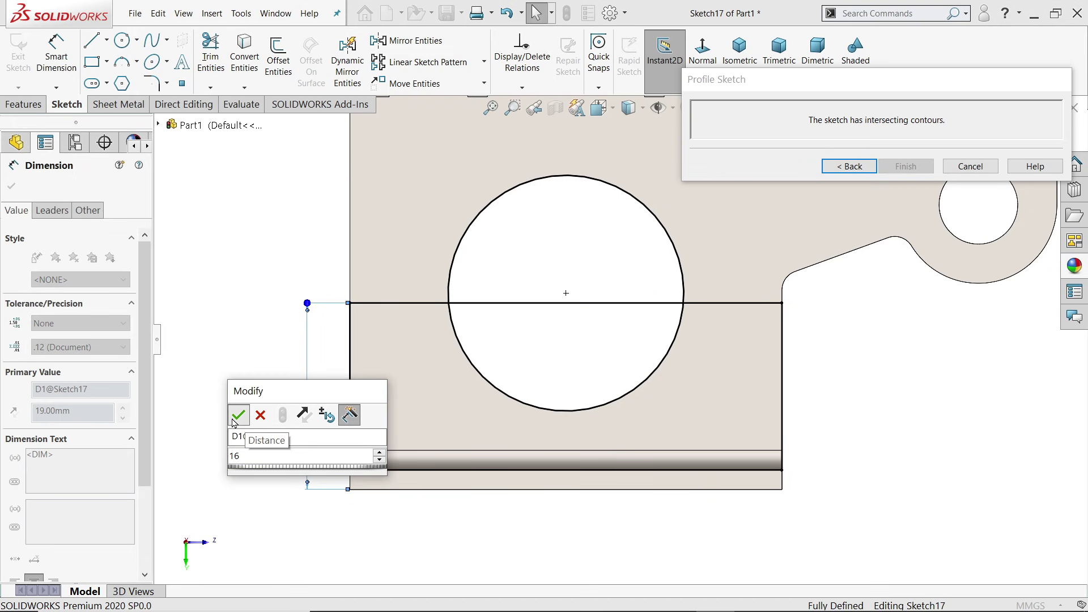
pyautogui.click(238, 415)
# Trim the circle's portion outside the flange profile and the line segment crossing it, leaving an arc-shaped notch.
pyautogui.moveTo(394, 505)
pyautogui.mouseDown(button='middle')
pyautogui.moveTo(709, 474)
pyautogui.moveTo(651, 491)
pyautogui.moveTo(696, 492)
pyautogui.moveTo(657, 482)
pyautogui.mouseUp(button='middle')
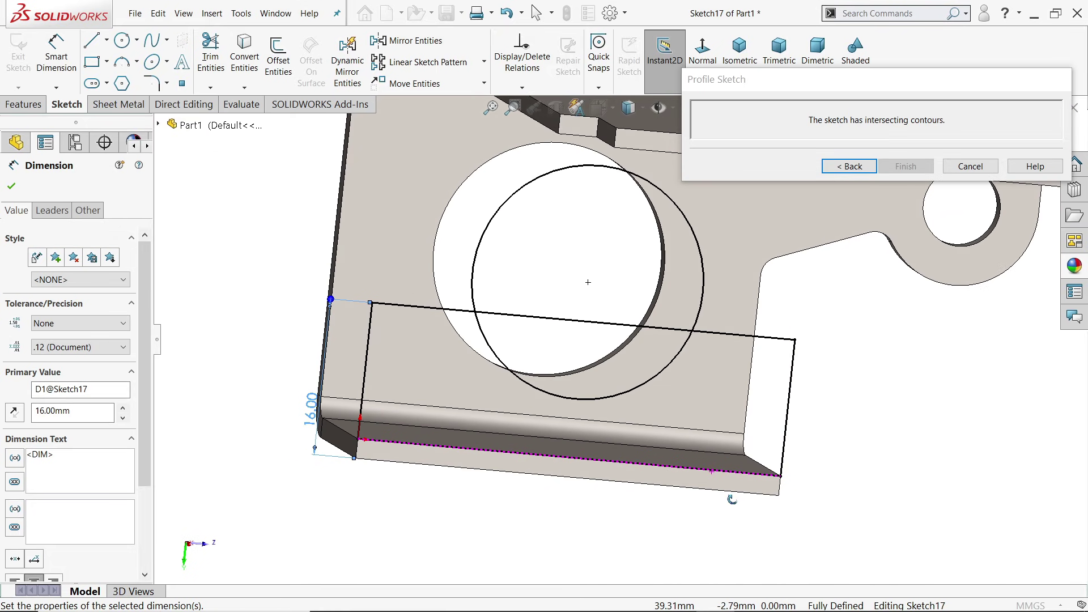
pyautogui.click(713, 51)
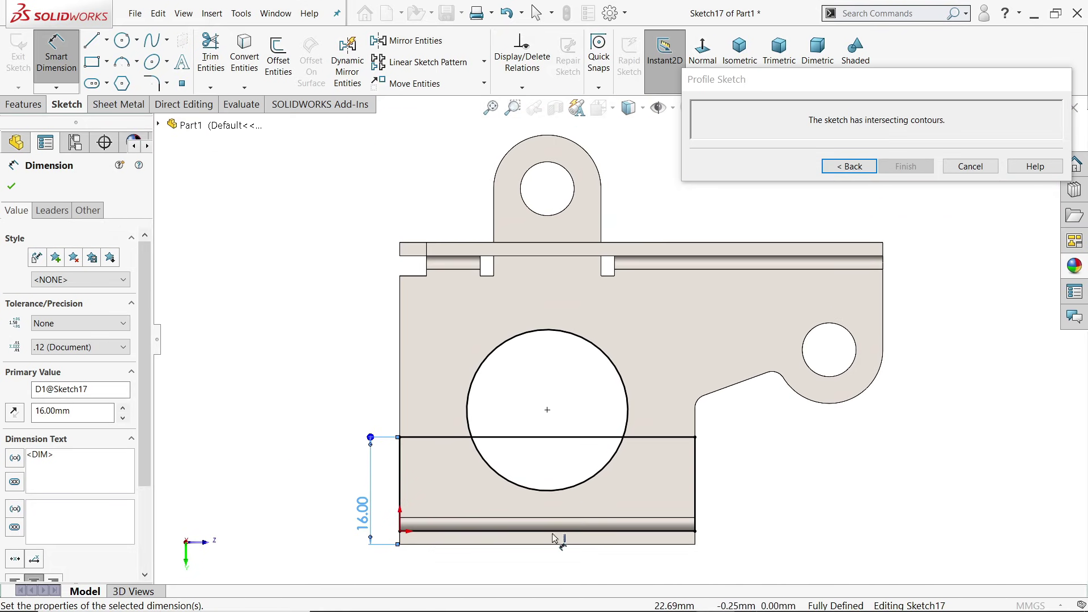
pyautogui.scroll(-3, 553, 527)
pyautogui.click(210, 53)
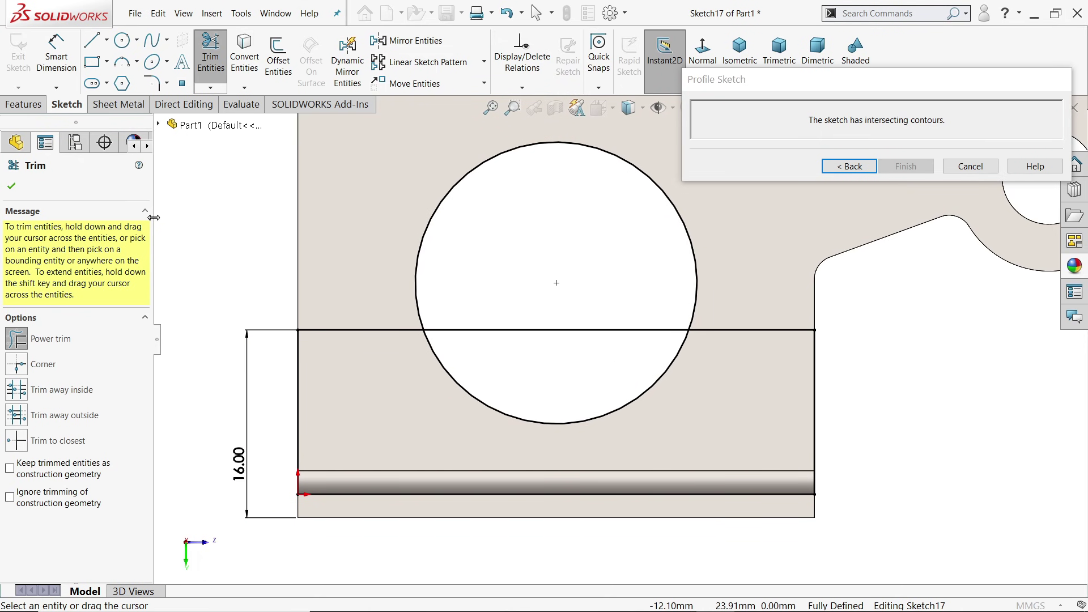
pyautogui.moveTo(408, 210)
pyautogui.mouseDown()
pyautogui.moveTo(445, 220)
pyautogui.moveTo(512, 310)
pyautogui.mouseUp()
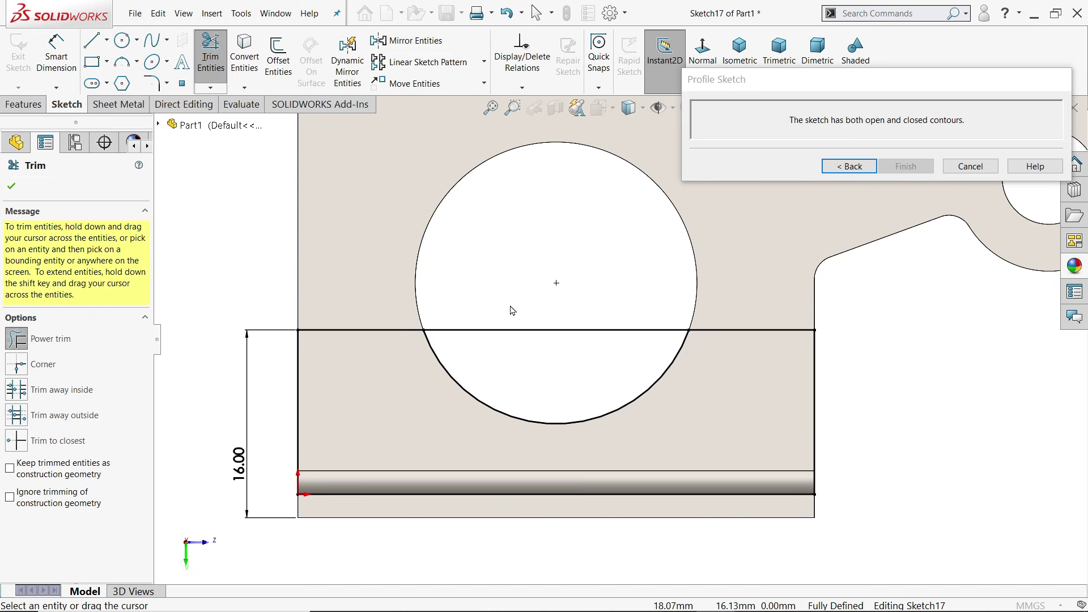
pyautogui.moveTo(523, 347); pyautogui.dragTo(524, 344)
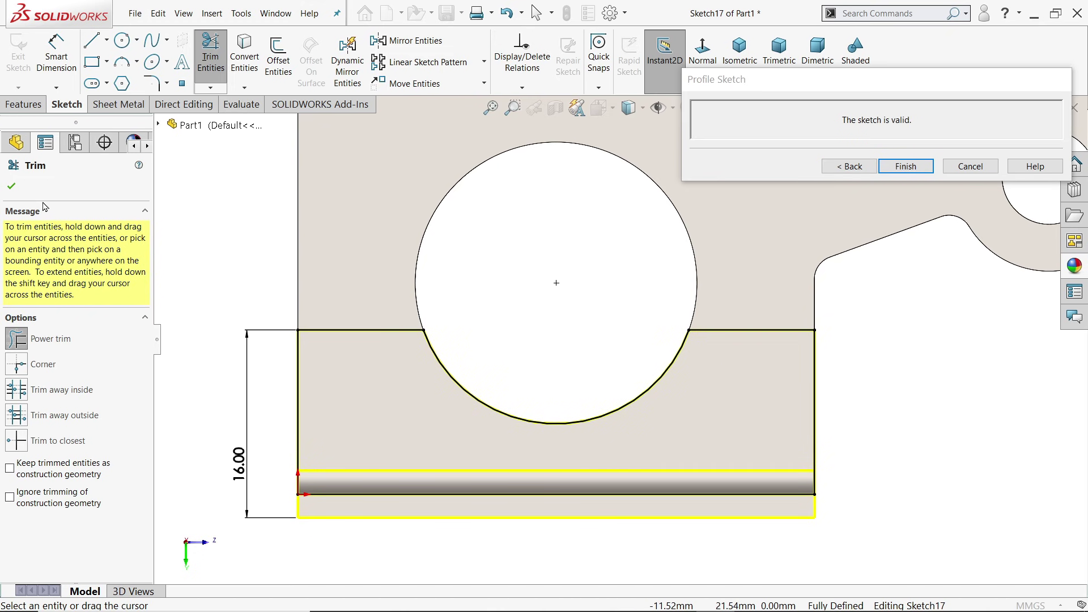
pyautogui.click(11, 189)
# Apply 2 mm sketch fillets to the profile's two outer corners and the two corners where the notch arc begins.
pyautogui.click(155, 85)
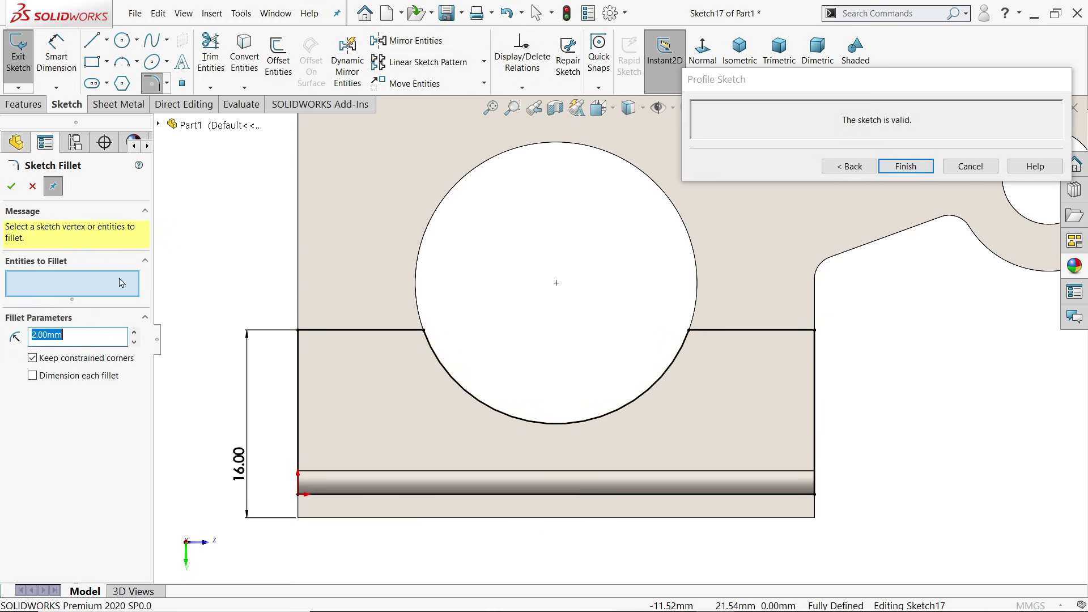
pyautogui.click(300, 333)
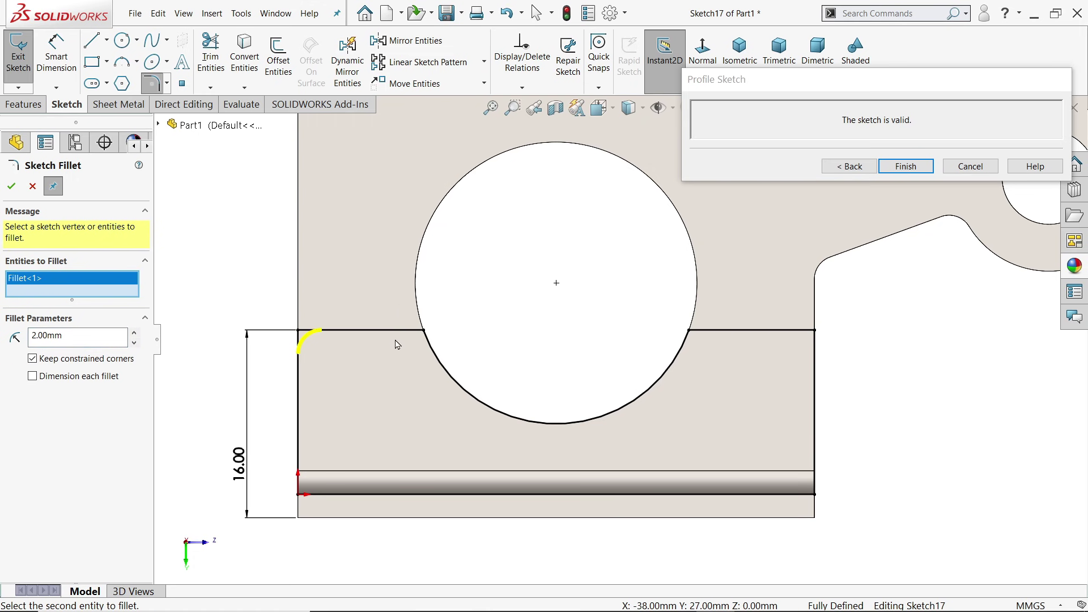
pyautogui.click(424, 331)
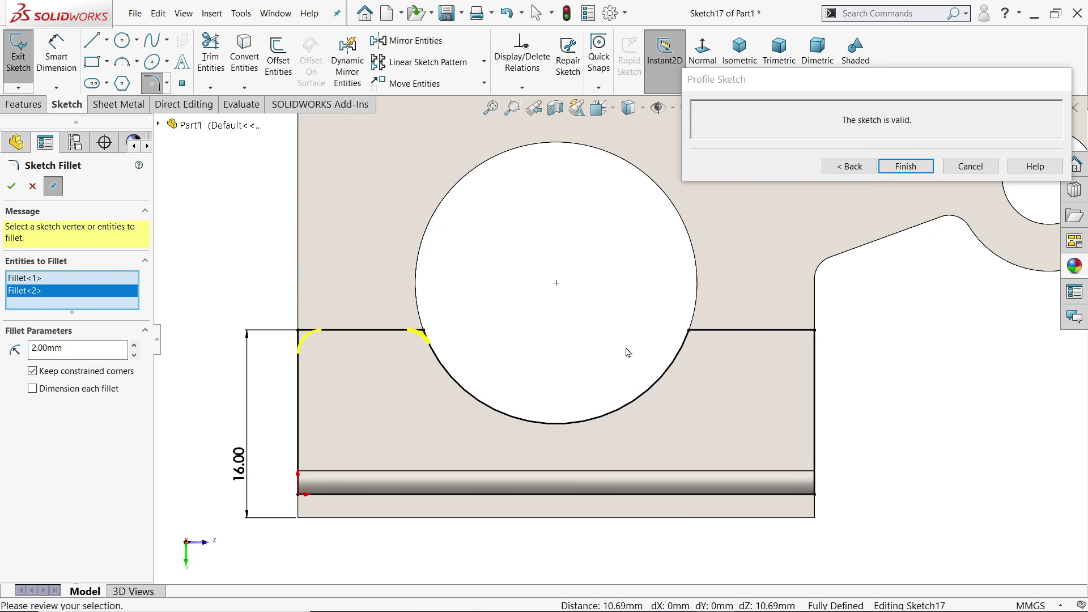
pyautogui.click(689, 333)
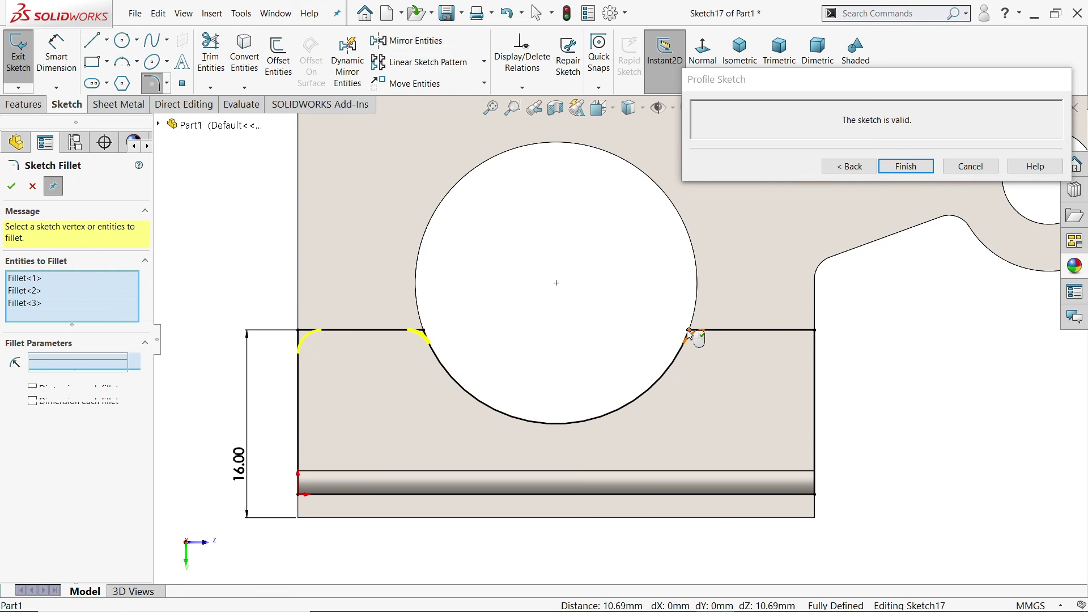
pyautogui.click(813, 333)
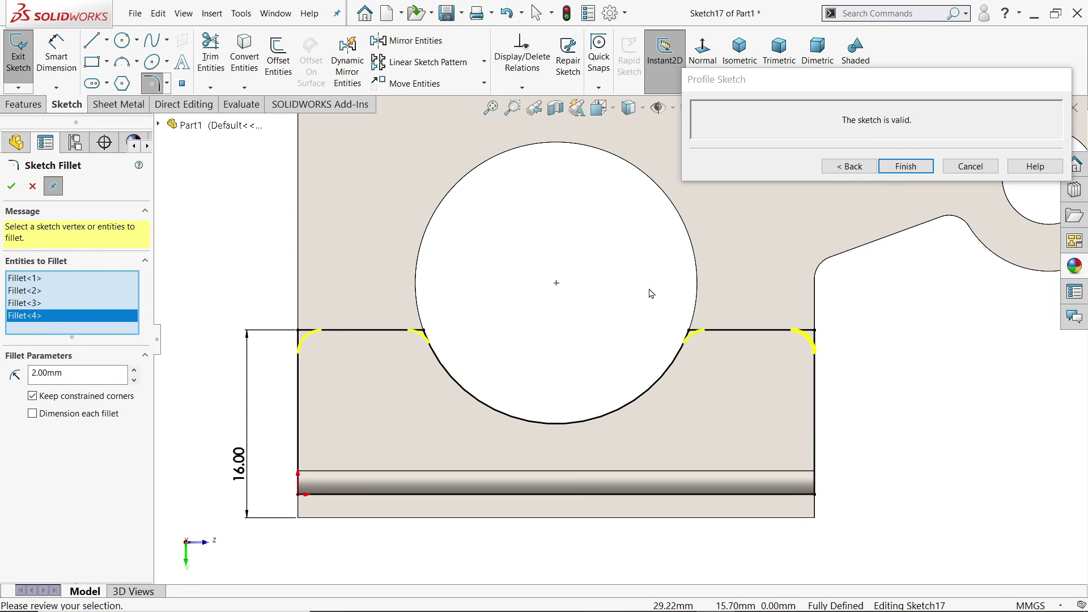
pyautogui.click(12, 187)
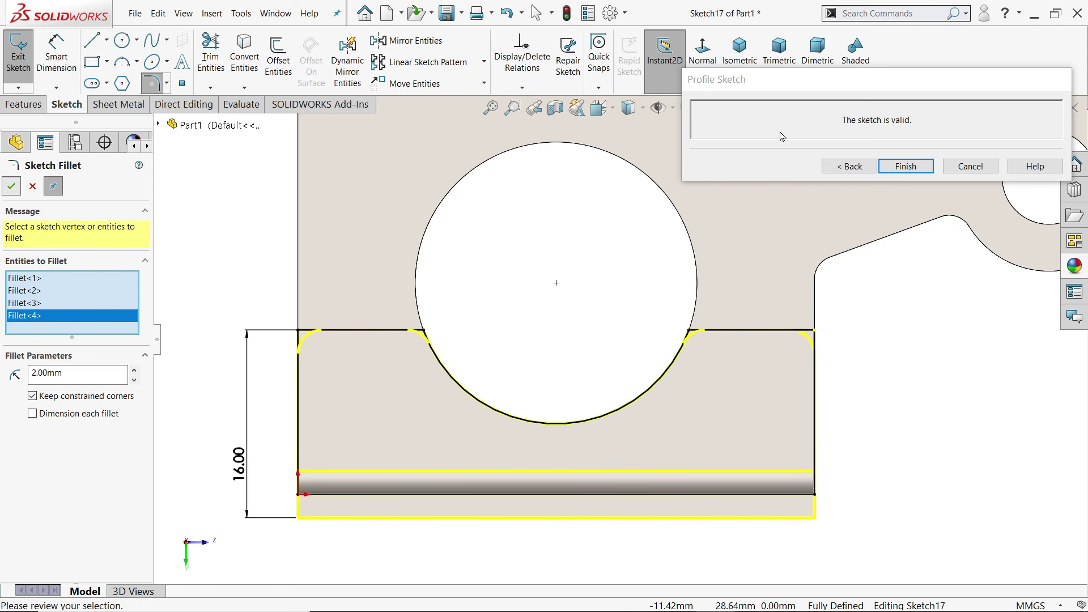
# Finish the profile sketch and create the 90° edge flange with the Material Inside position.
pyautogui.press('Return')
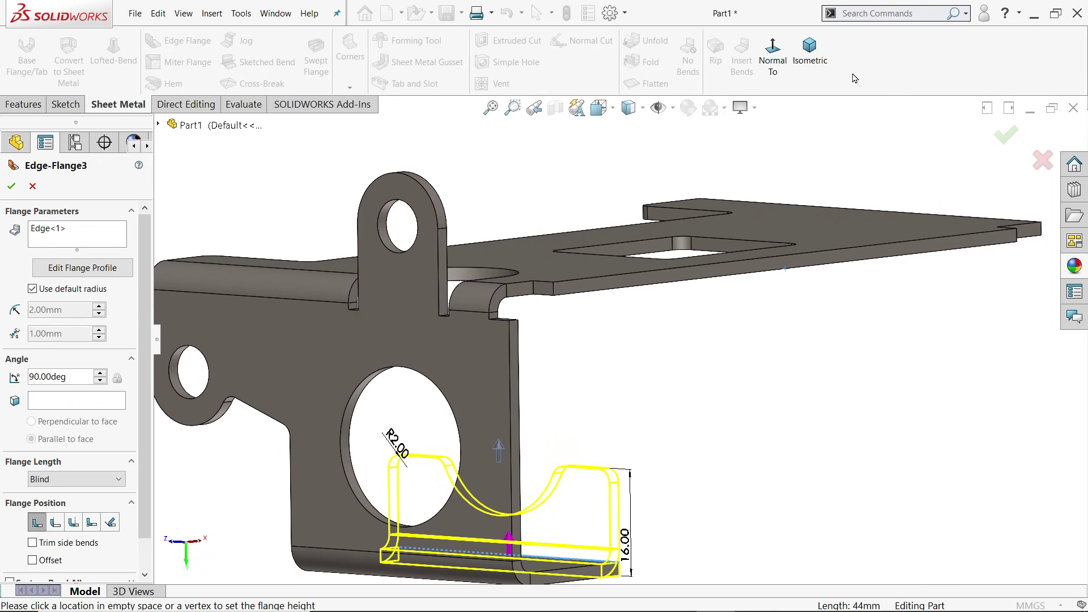
pyautogui.click(809, 53)
pyautogui.scroll(-3, 634, 198)
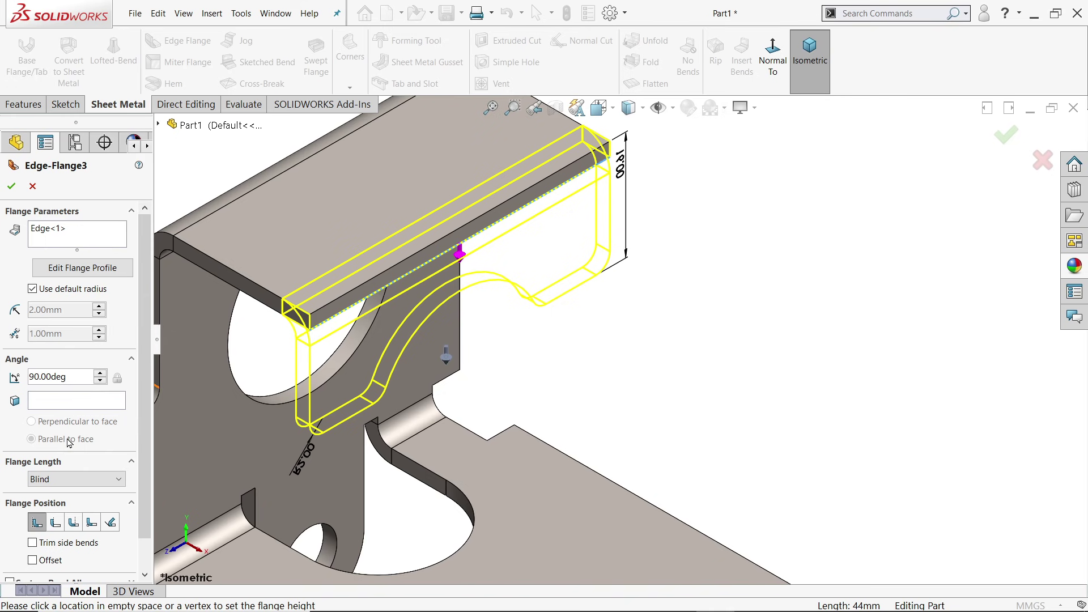
pyautogui.scroll(-1, 149, 429)
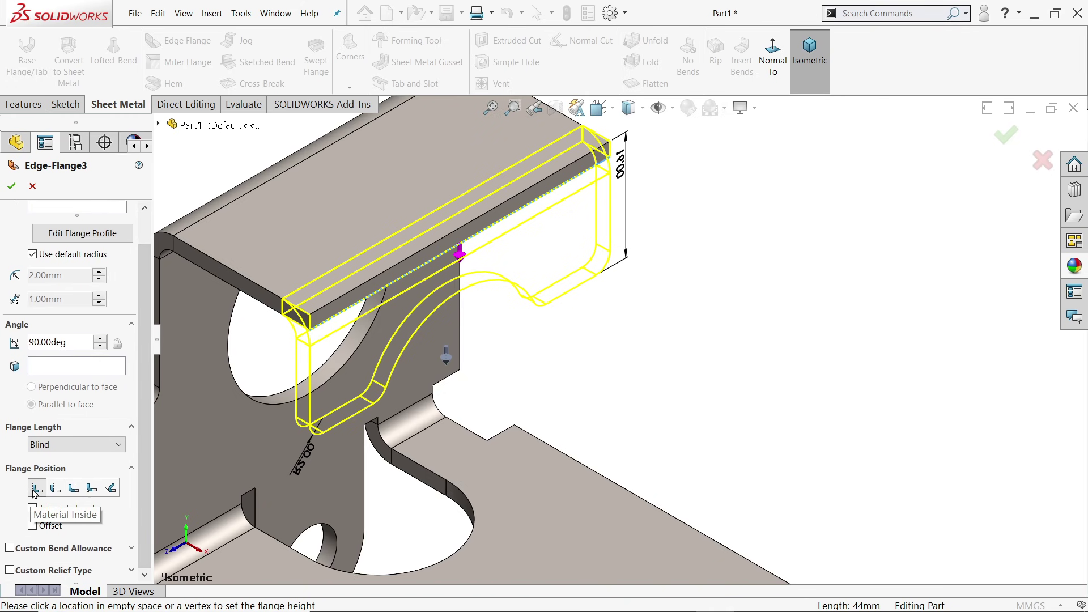
pyautogui.click(13, 187)
# Measure the distance between the outer faces of the upright wall and the new notched flange.
pyautogui.moveTo(611, 362)
pyautogui.mouseDown(button='middle')
pyautogui.moveTo(566, 335)
pyautogui.moveTo(599, 346)
pyautogui.mouseUp(button='middle')
pyautogui.scroll(5, 599, 346)
pyautogui.moveTo(654, 294); pyautogui.dragTo(486, 329, button='middle')
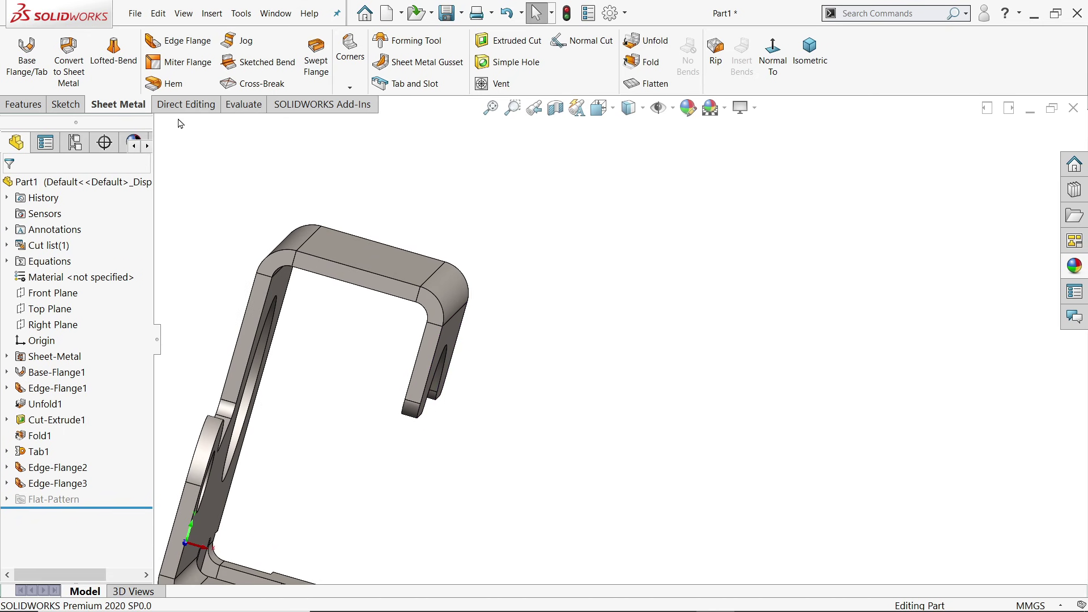
pyautogui.click(232, 107)
pyautogui.click(121, 75)
pyautogui.moveTo(584, 318); pyautogui.dragTo(680, 366, button='middle')
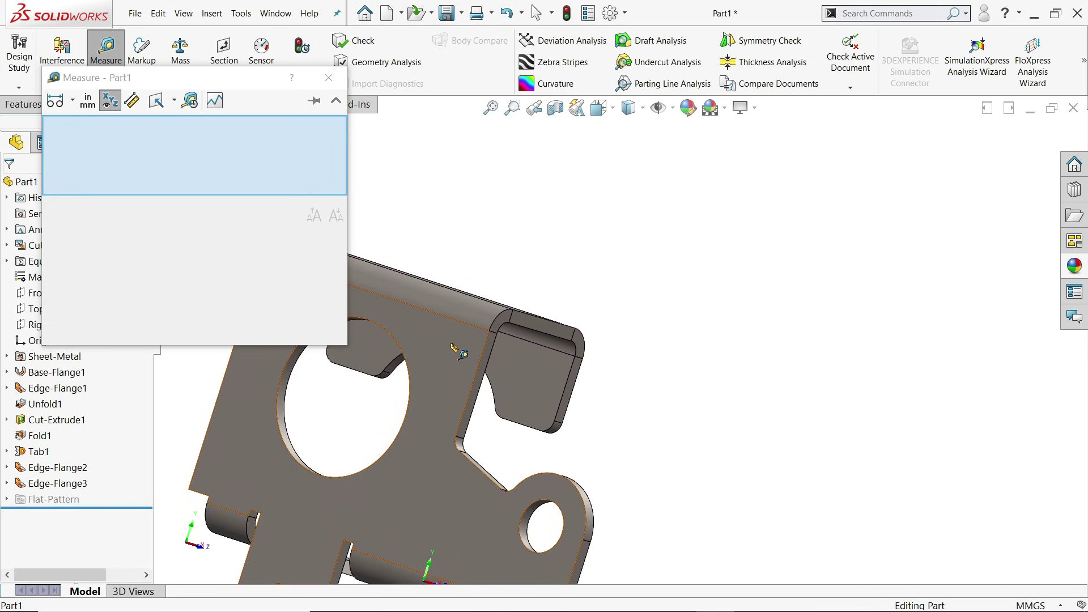
pyautogui.click(680, 366)
pyautogui.click(627, 372)
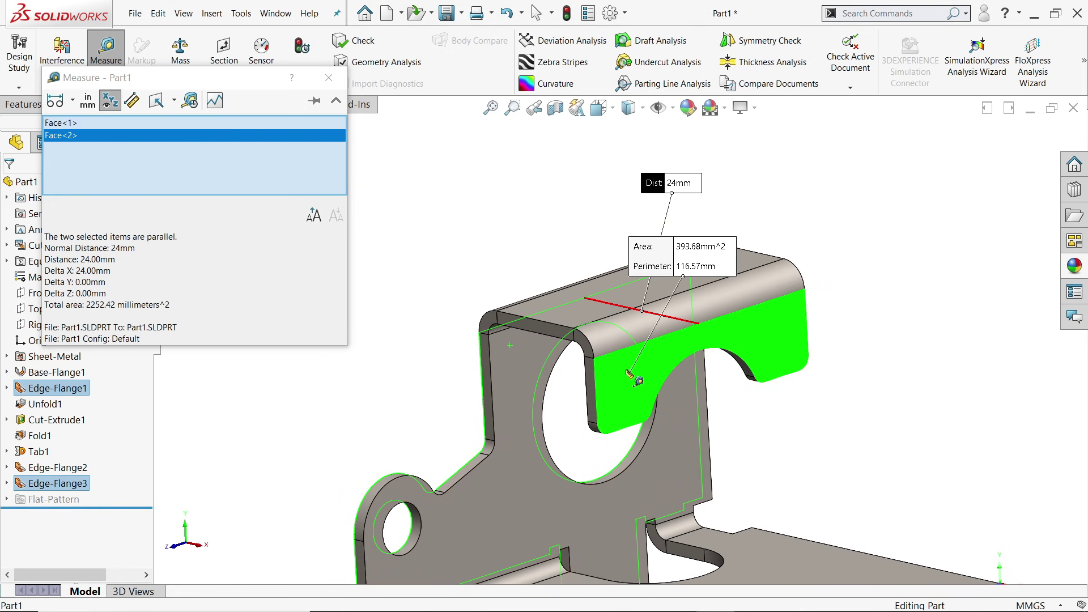
pyautogui.moveTo(674, 193); pyautogui.dragTo(613, 190)
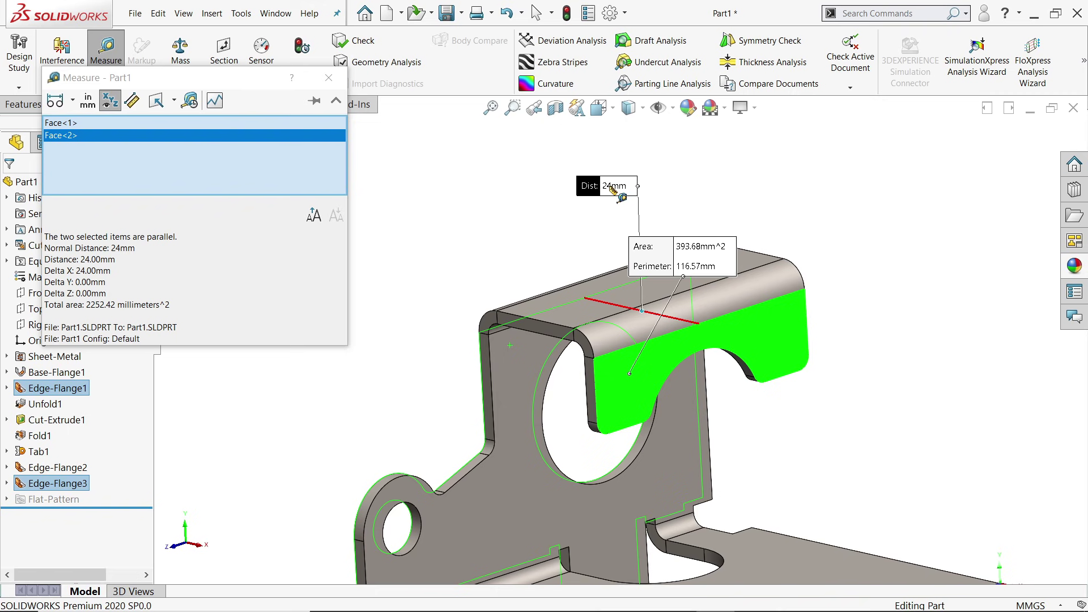
# Clear the measurement selection and measure the distance from the top flange's upper face to the notched flange's lower end face.
pyautogui.rightClick(297, 180)
pyautogui.click(289, 180)
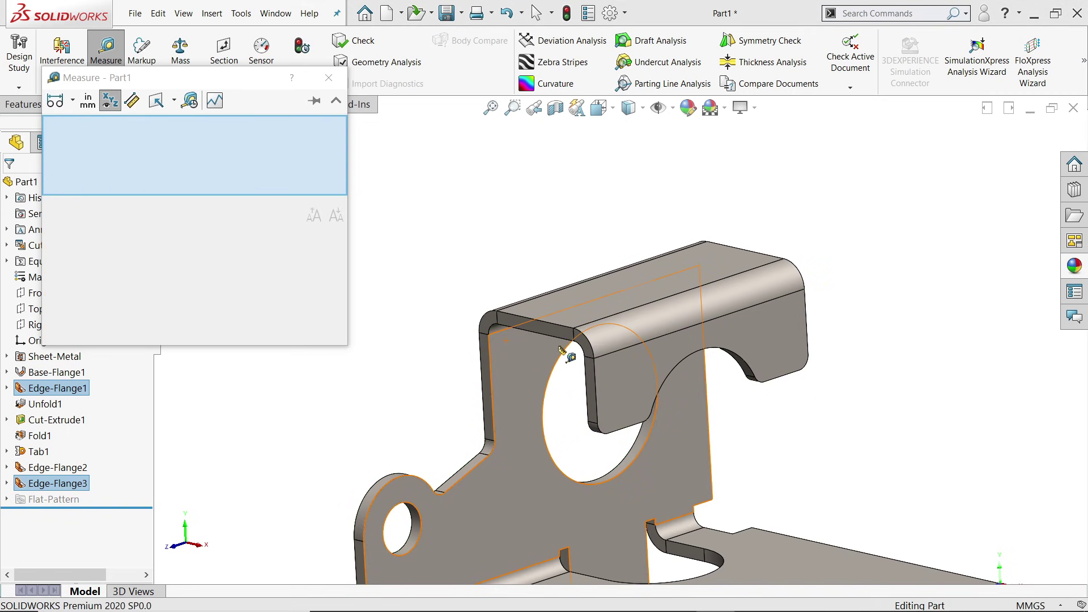
pyautogui.click(606, 309)
pyautogui.moveTo(606, 309); pyautogui.dragTo(648, 442, button='middle')
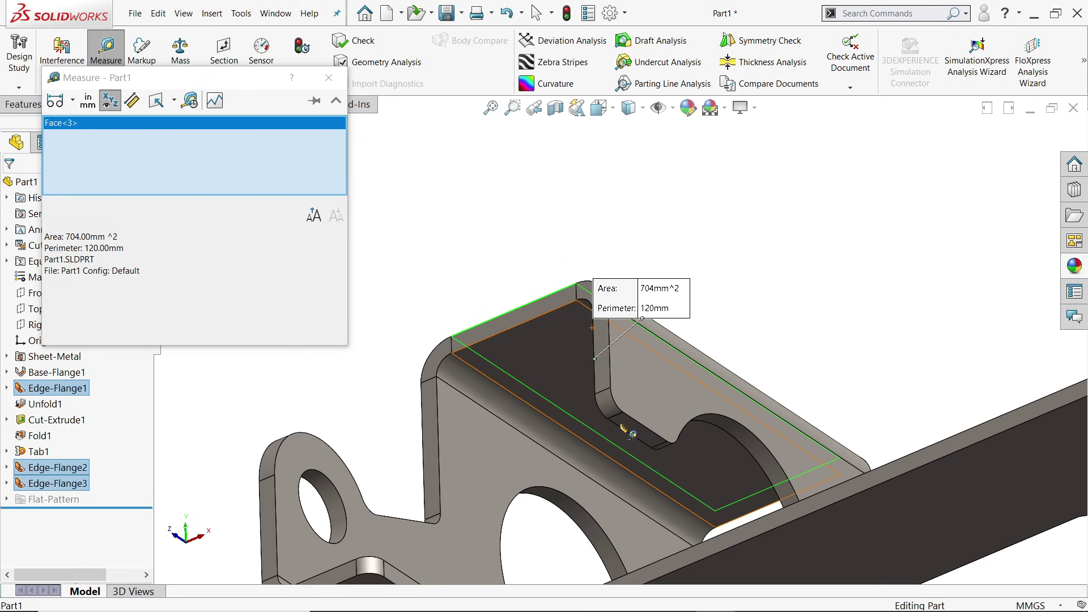
pyautogui.click(647, 440)
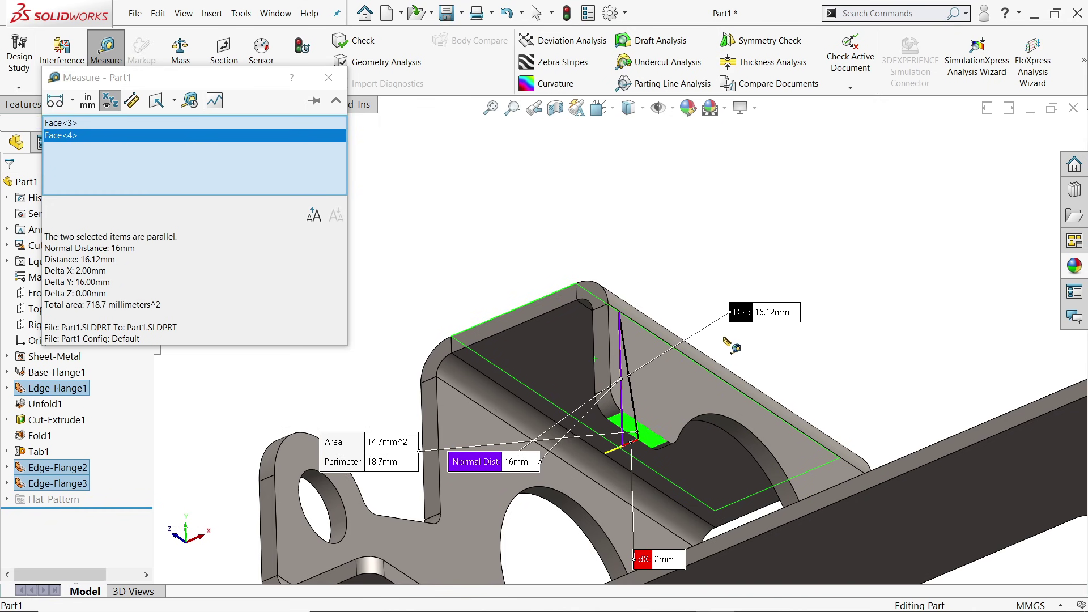
pyautogui.scroll(2, 731, 344)
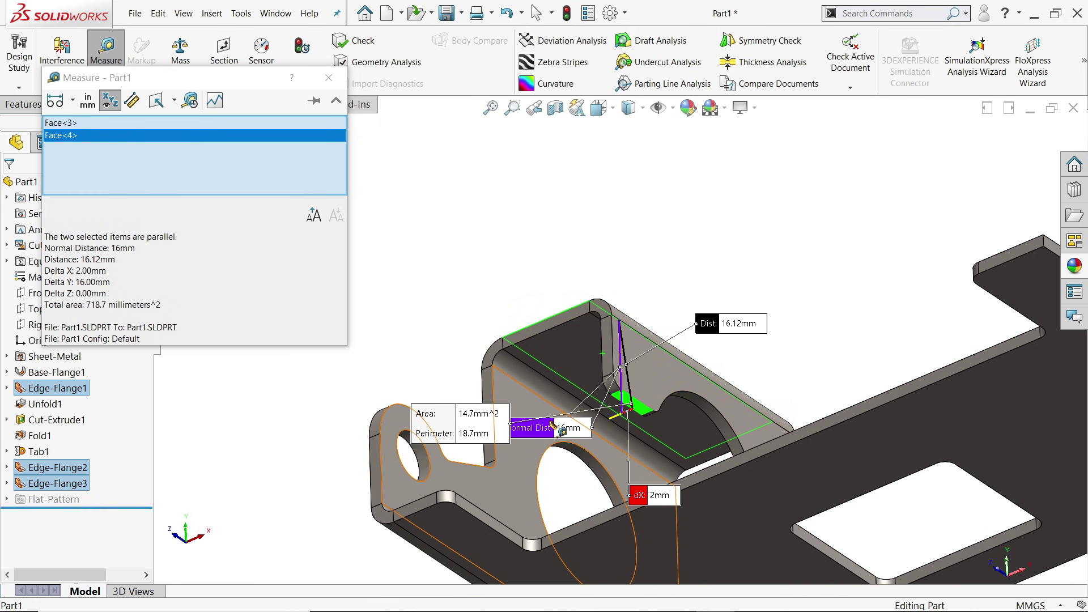
# Move the vertical distance callout clear of the overlapping labels and close the Measure tool.
pyautogui.moveTo(567, 428); pyautogui.dragTo(716, 246)
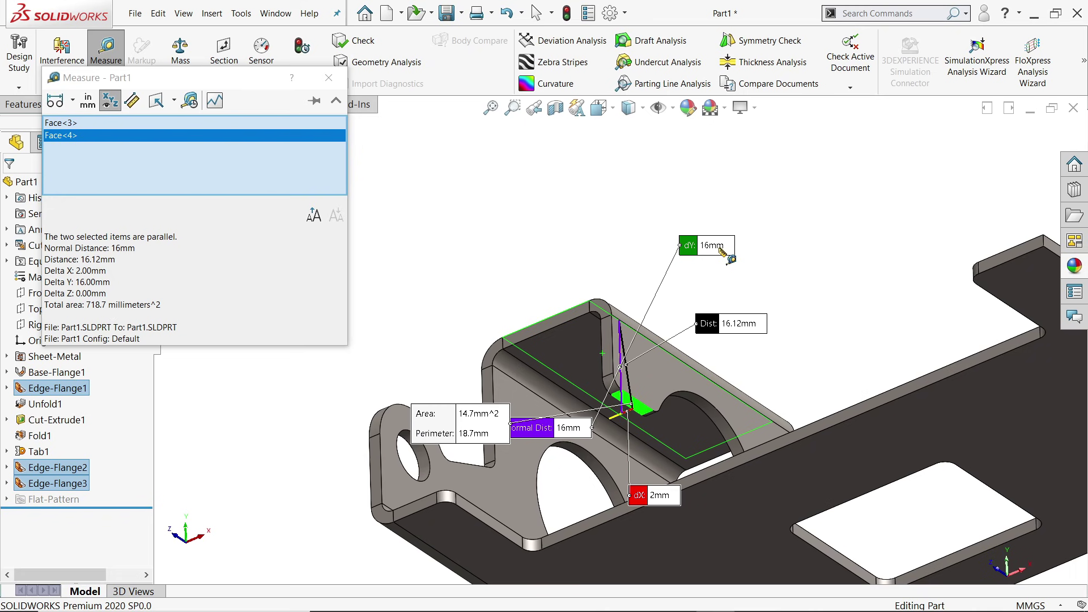
pyautogui.click(332, 77)
pyautogui.moveTo(569, 260); pyautogui.dragTo(651, 388, button='middle')
pyautogui.click(708, 385)
pyautogui.scroll(3, 690, 364)
pyautogui.scroll(-2, 636, 321)
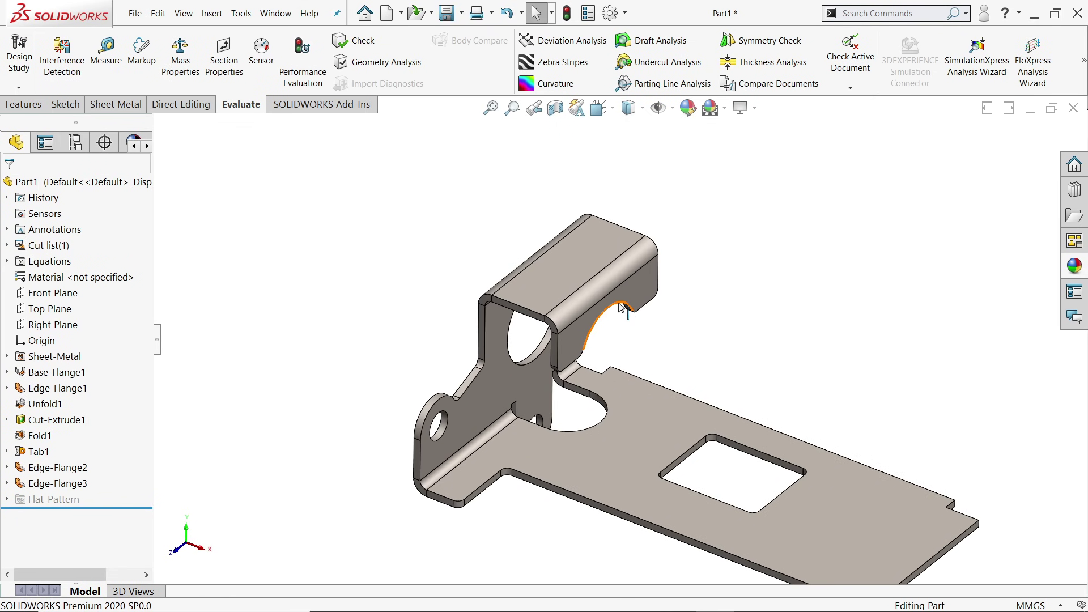
pyautogui.scroll(2, 643, 340)
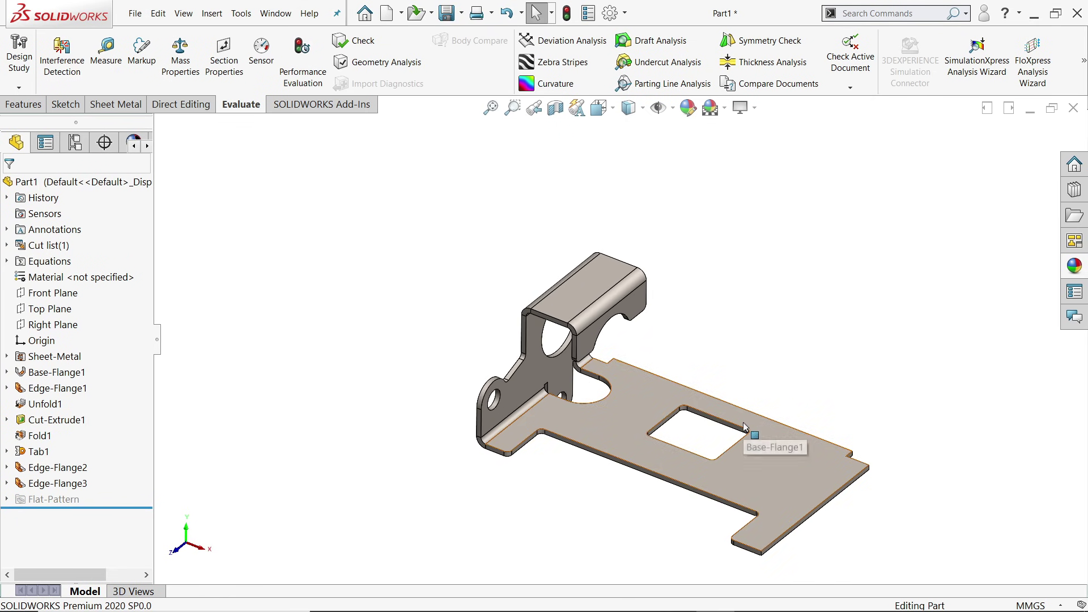
pyautogui.scroll(-2, 702, 410)
pyautogui.scroll(-2, 558, 300)
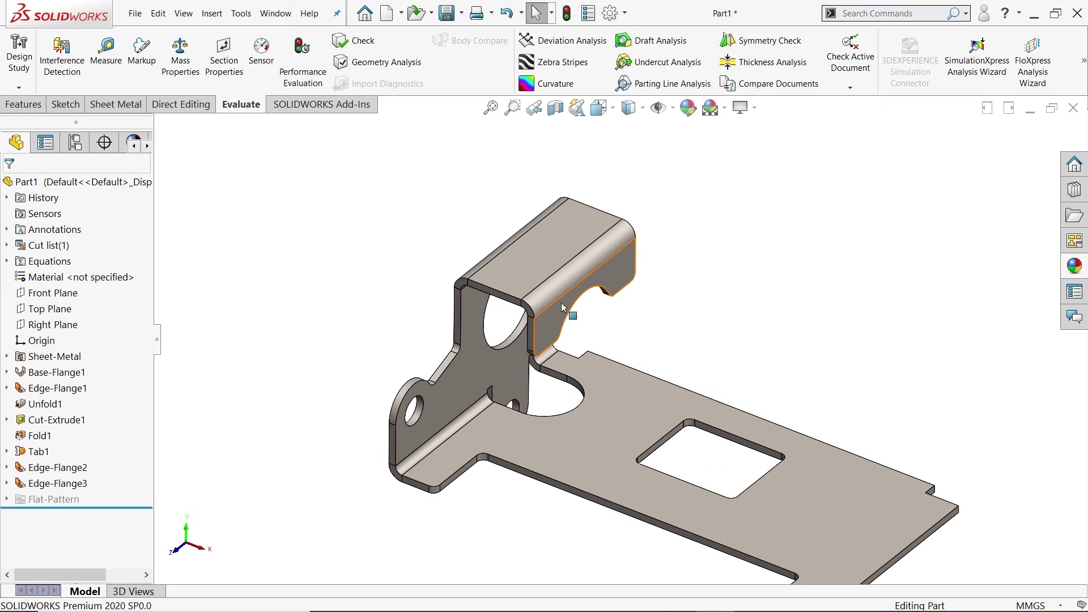
# Start a sketch on the top flange's upper face and draw two circles, about 6.9 mm and 11.9 mm in diameter, near its ends.
pyautogui.click(538, 264)
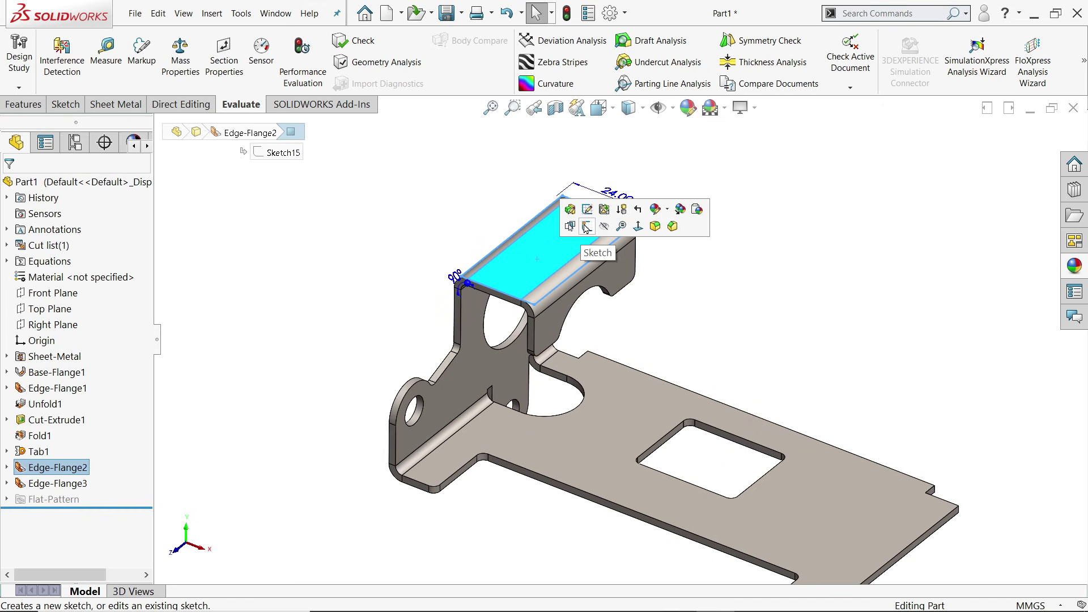
pyautogui.click(586, 227)
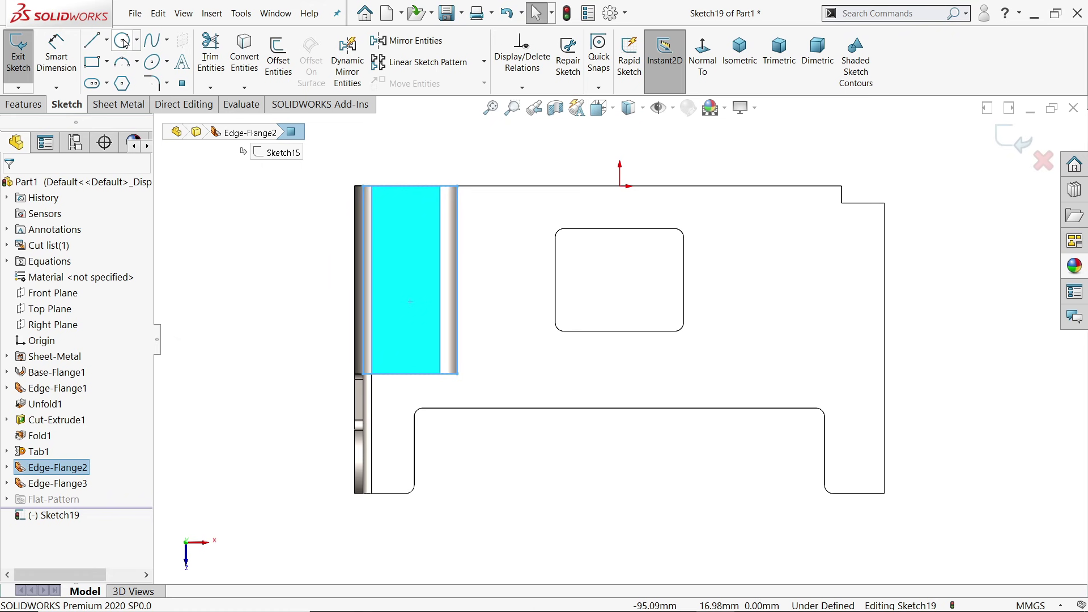
pyautogui.click(123, 42)
pyautogui.scroll(-3, 396, 284)
pyautogui.moveTo(424, 198); pyautogui.dragTo(439, 214)
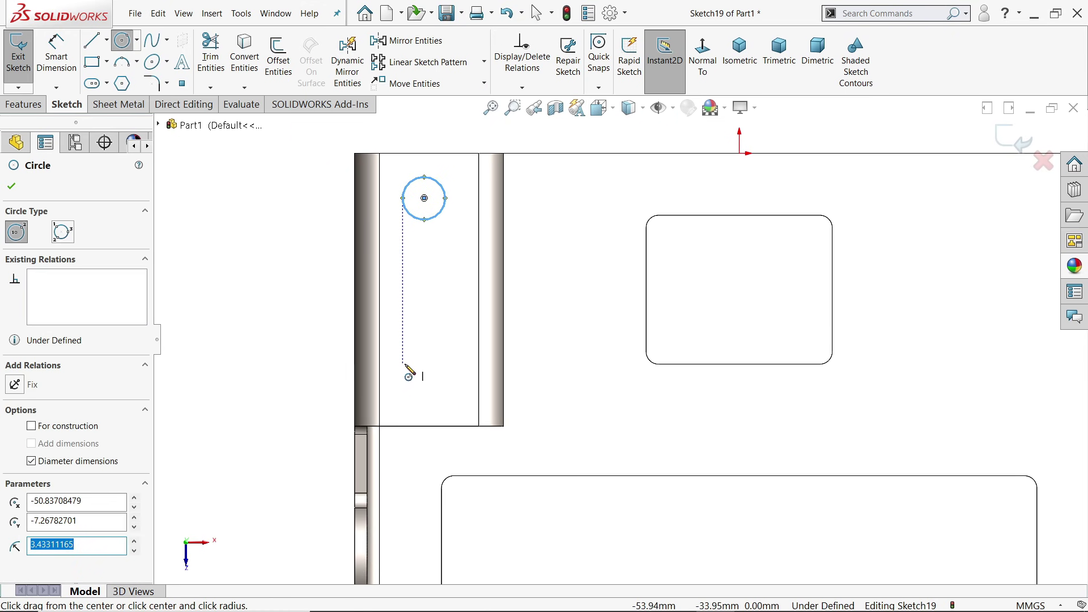
pyautogui.moveTo(410, 369); pyautogui.dragTo(437, 397)
pyautogui.rightClick(528, 290)
pyautogui.click(558, 307)
# Make the two circles equal in size and align their centres vertically.
pyautogui.moveTo(462, 149); pyautogui.dragTo(409, 441)
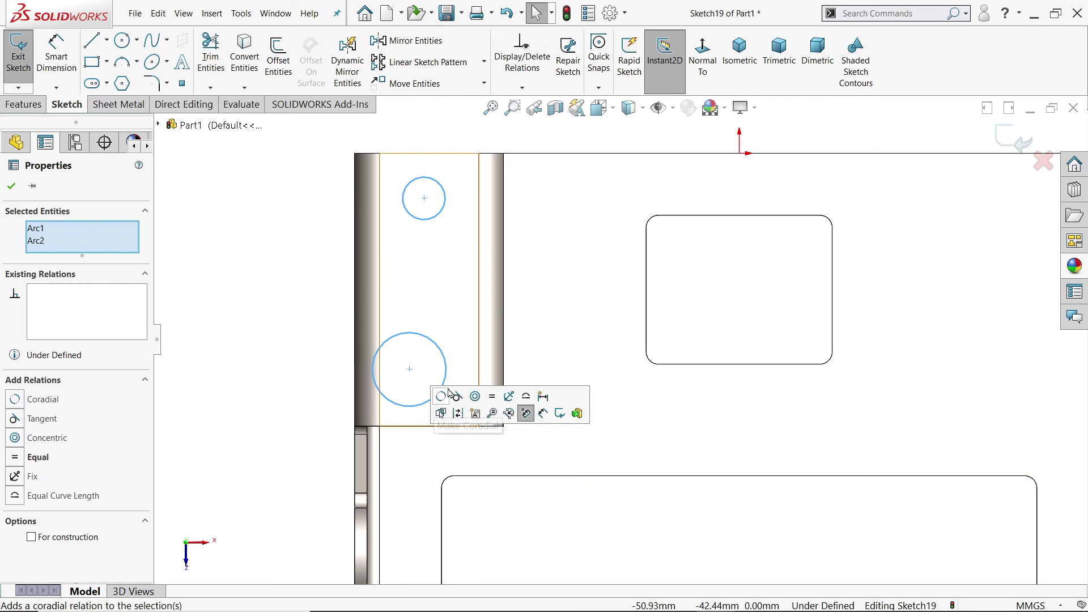
pyautogui.click(494, 397)
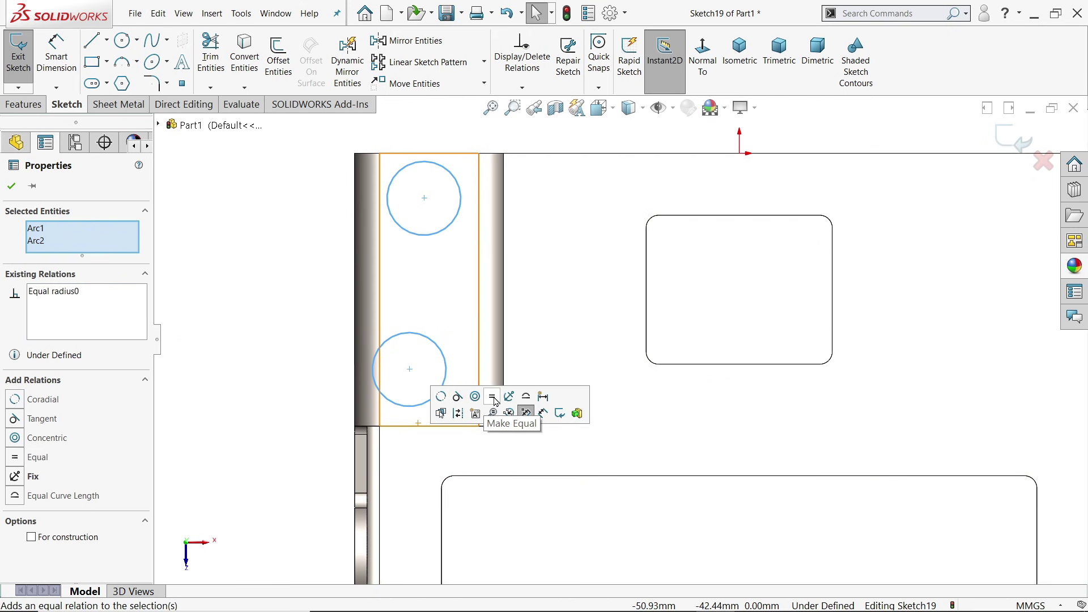
pyautogui.click(410, 370)
pyautogui.keyDown('ctrl'); pyautogui.click(424, 198); pyautogui.keyUp('ctrl')
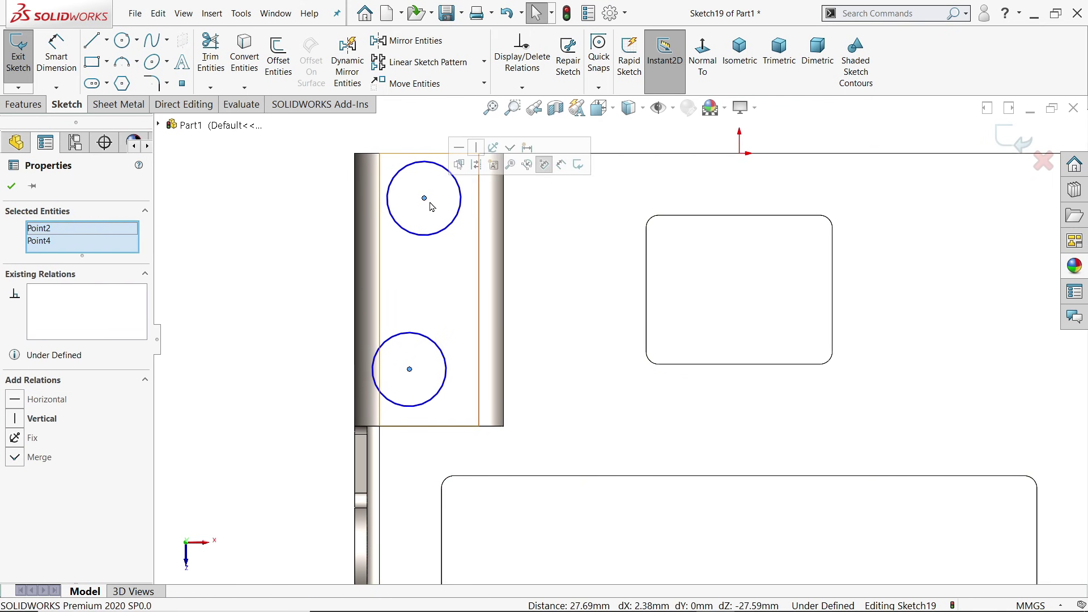
pyautogui.click(481, 153)
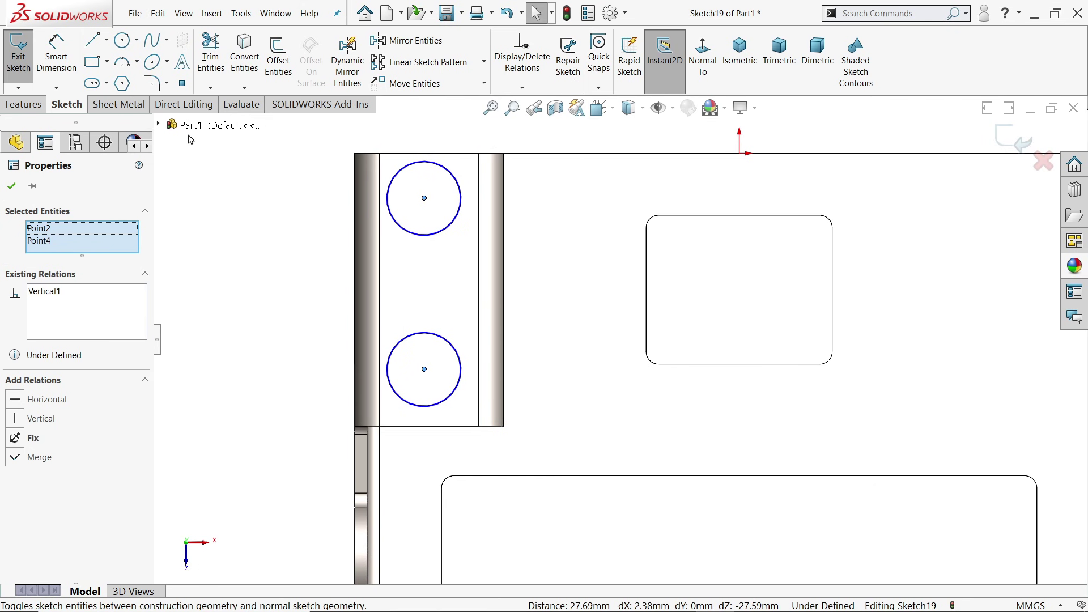
# Dimension the spacing between the two circle centres as 28 mm.
pyautogui.click(57, 59)
pyautogui.click(425, 199)
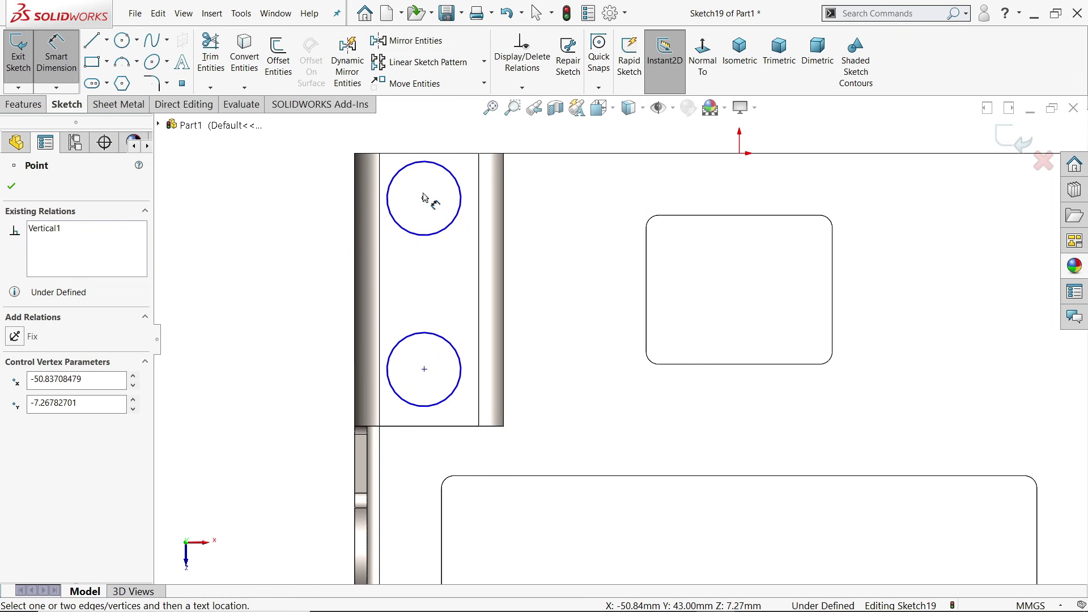
pyautogui.click(424, 369)
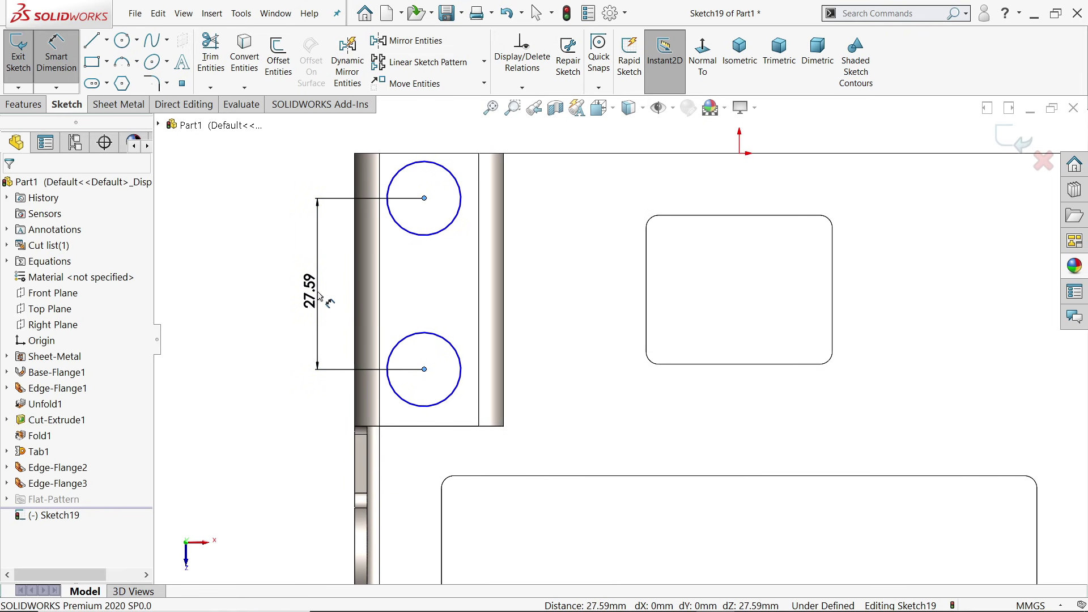
pyautogui.click(320, 295)
pyautogui.write('28')
pyautogui.press('Return')
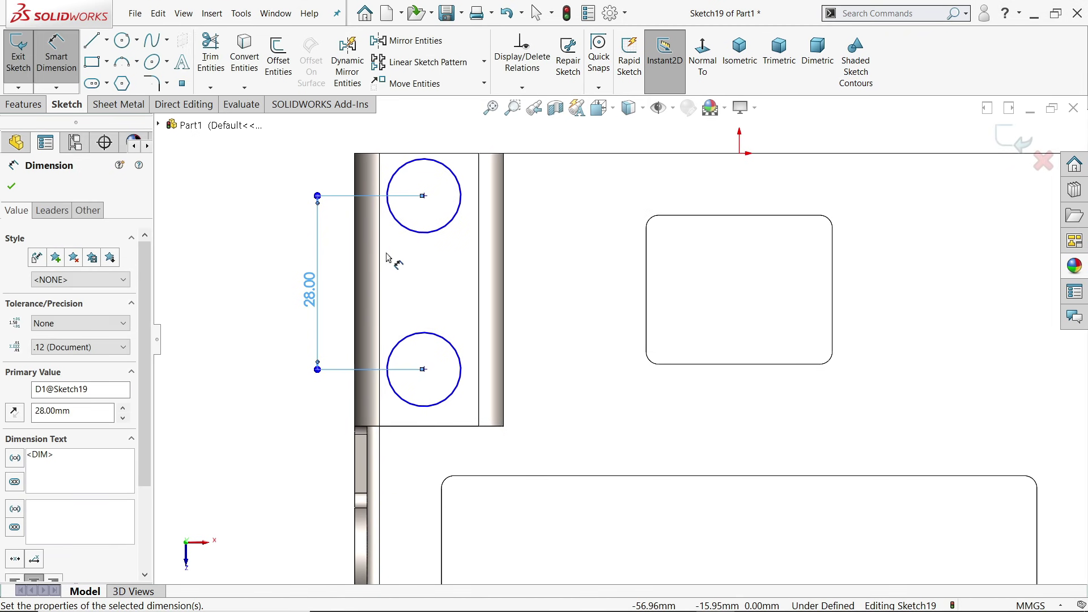
# Draw a horizontal centerline across the flange face between the midpoints of its two long edges.
pyautogui.scroll(-1, 391, 255)
pyautogui.click(107, 40)
pyautogui.click(117, 76)
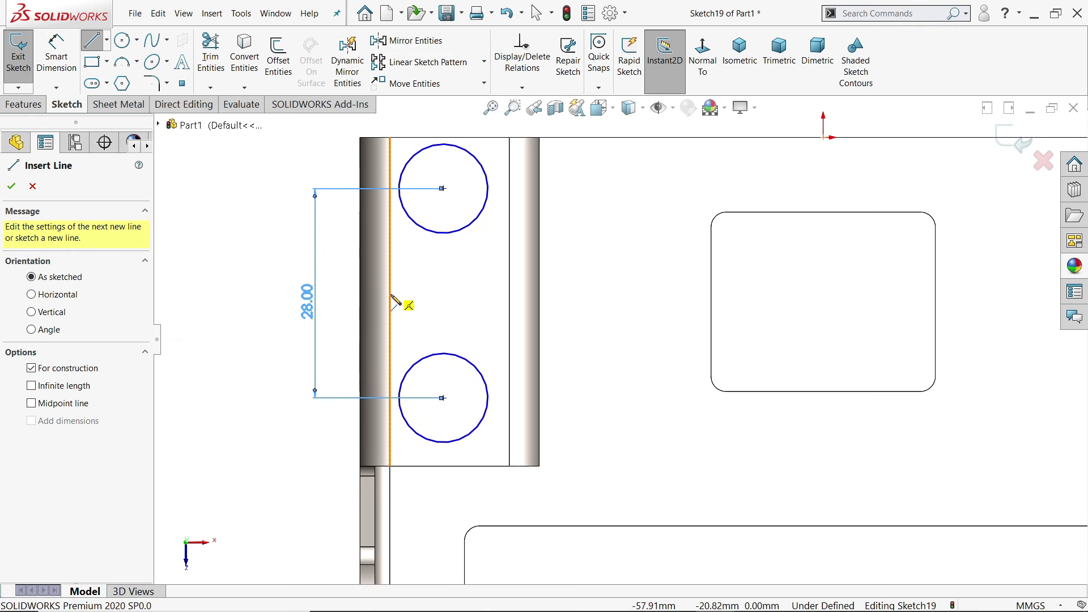
pyautogui.click(390, 301)
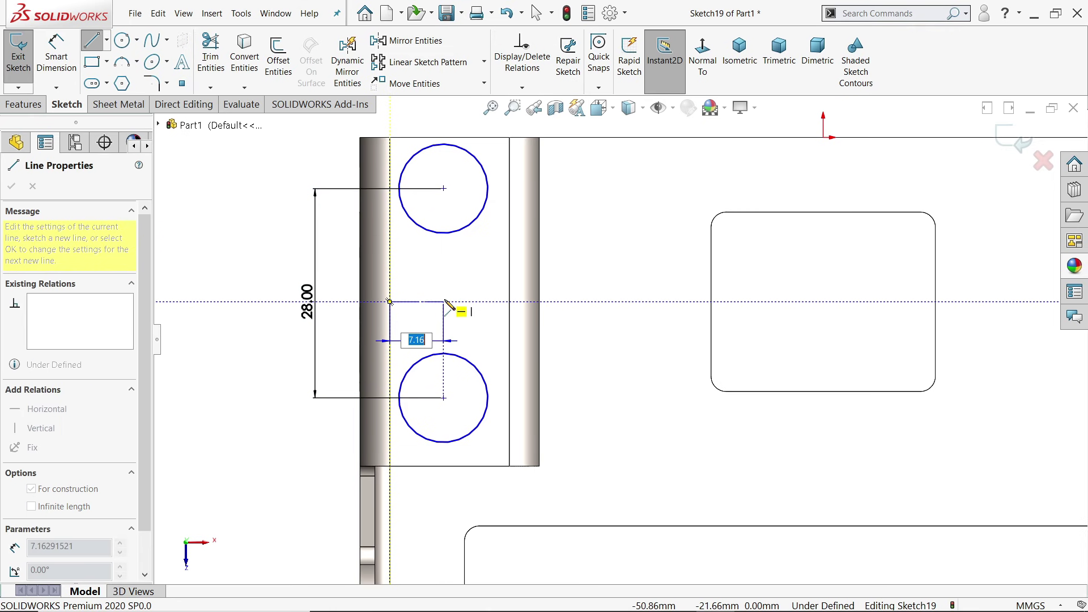
pyautogui.click(509, 302)
pyautogui.rightClick(587, 217)
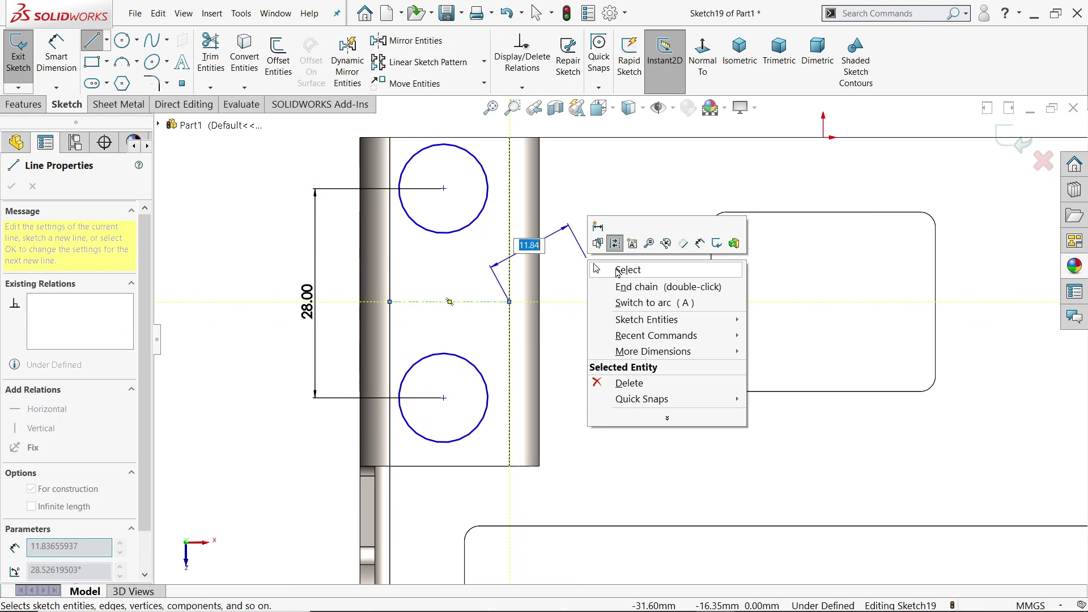
pyautogui.click(621, 268)
# Make the two circles symmetric about the horizontal centerline.
pyautogui.moveTo(506, 161)
pyautogui.mouseDown()
pyautogui.moveTo(492, 334)
pyautogui.moveTo(454, 407)
pyautogui.mouseUp()
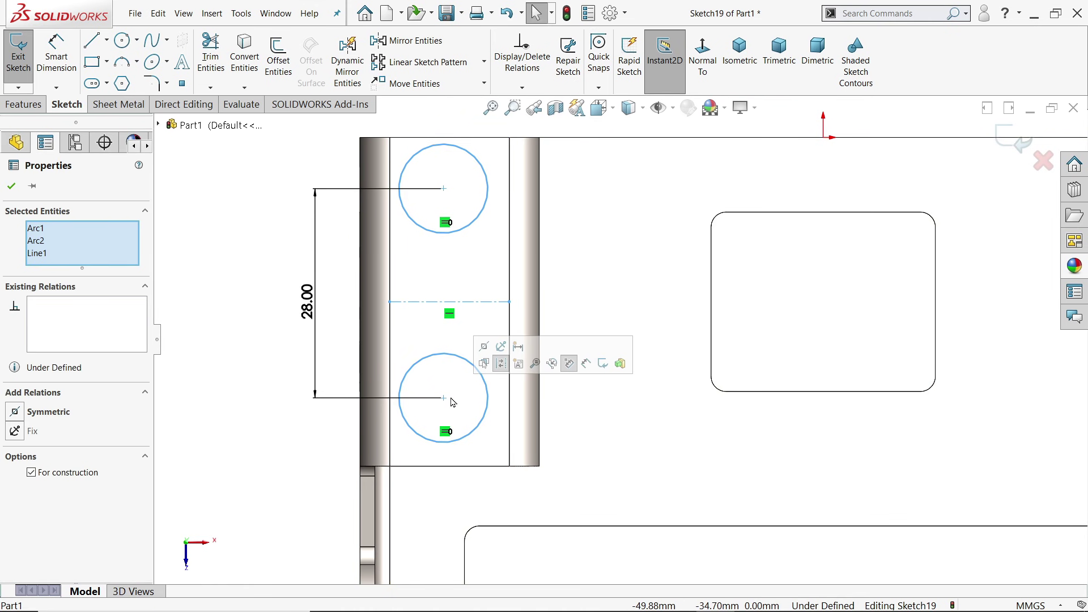
pyautogui.click(484, 347)
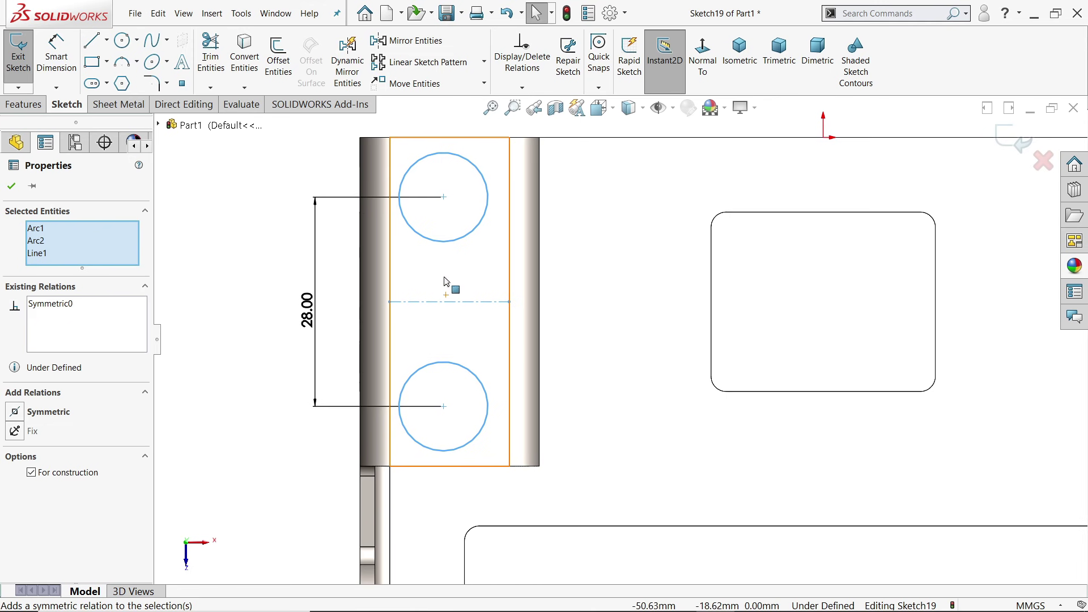
pyautogui.click(12, 186)
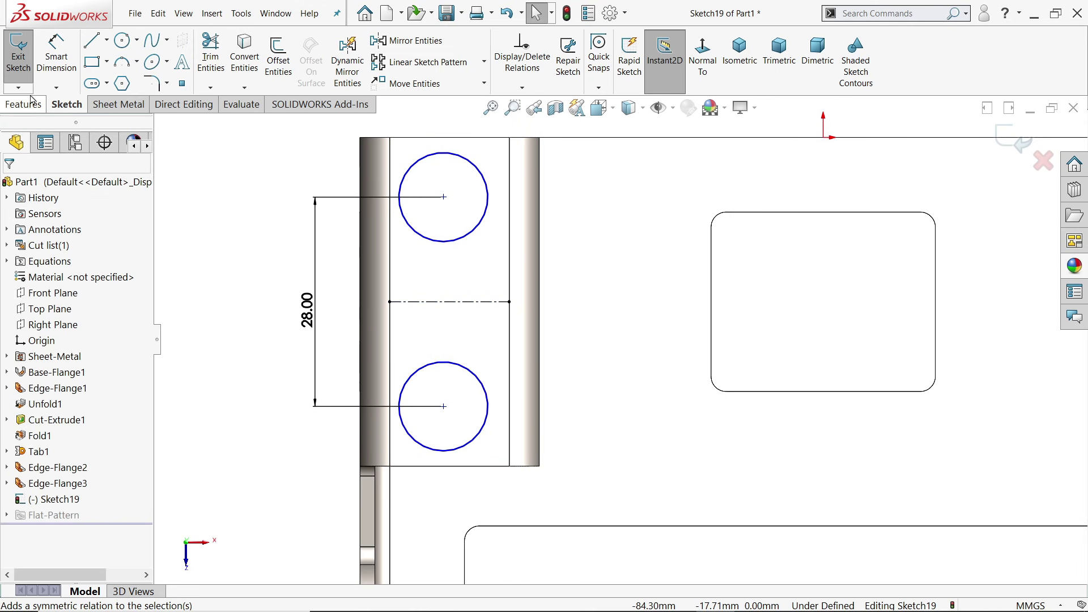
# Set the diameter of the two equal circles to 3.5 mm.
pyautogui.click(56, 54)
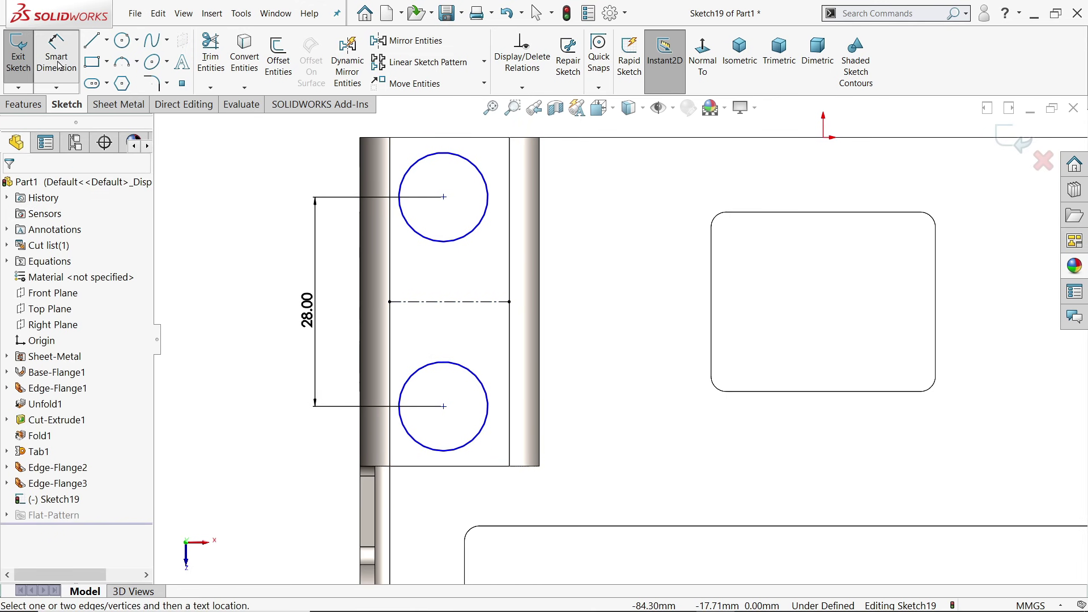
pyautogui.click(486, 180)
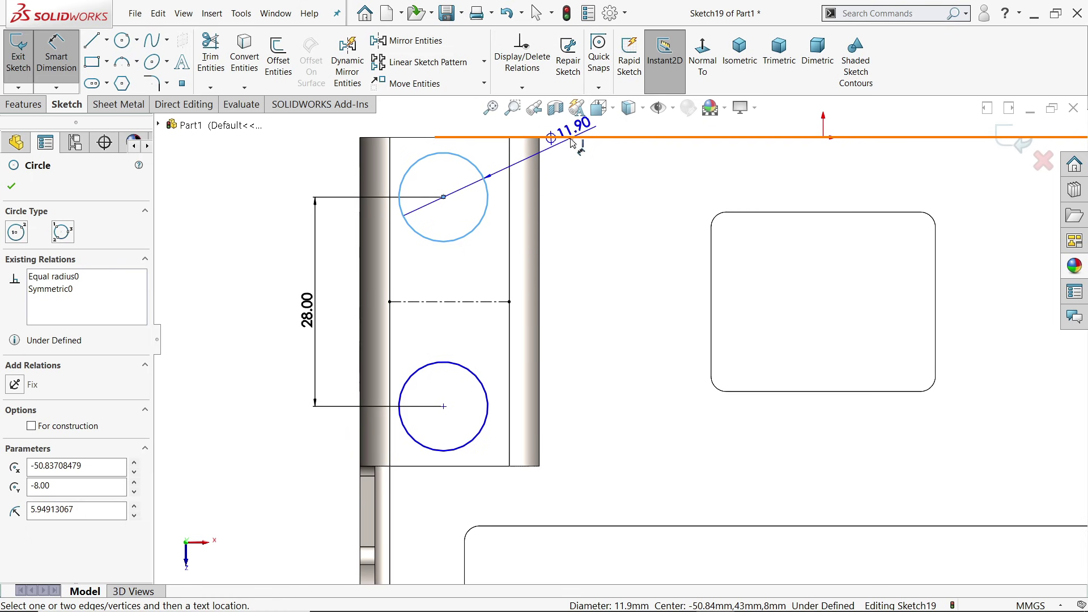
pyautogui.click(569, 209)
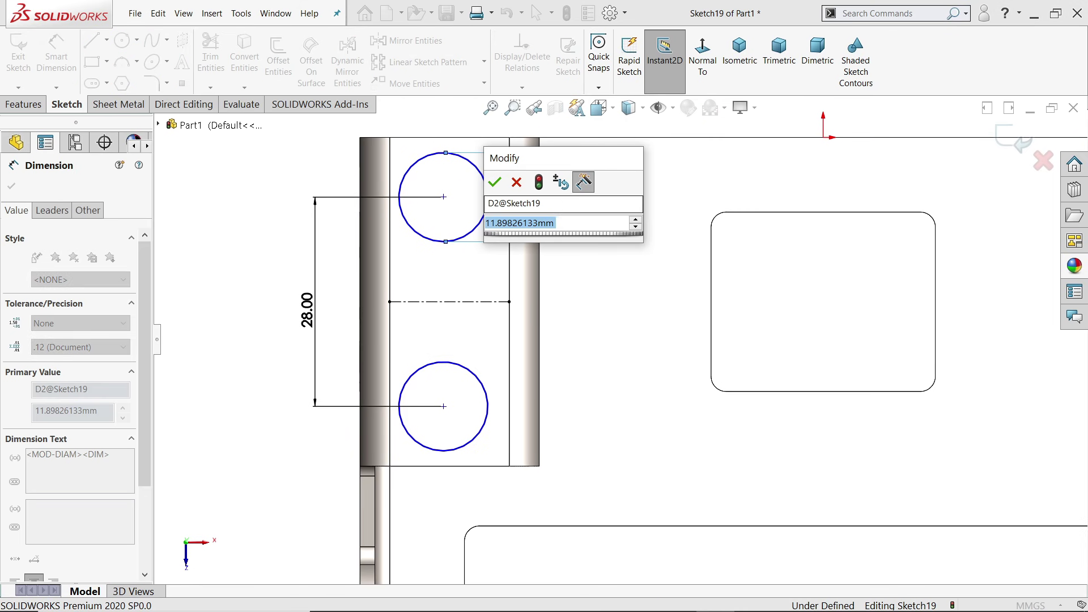
pyautogui.write('3.5')
pyautogui.click(497, 183)
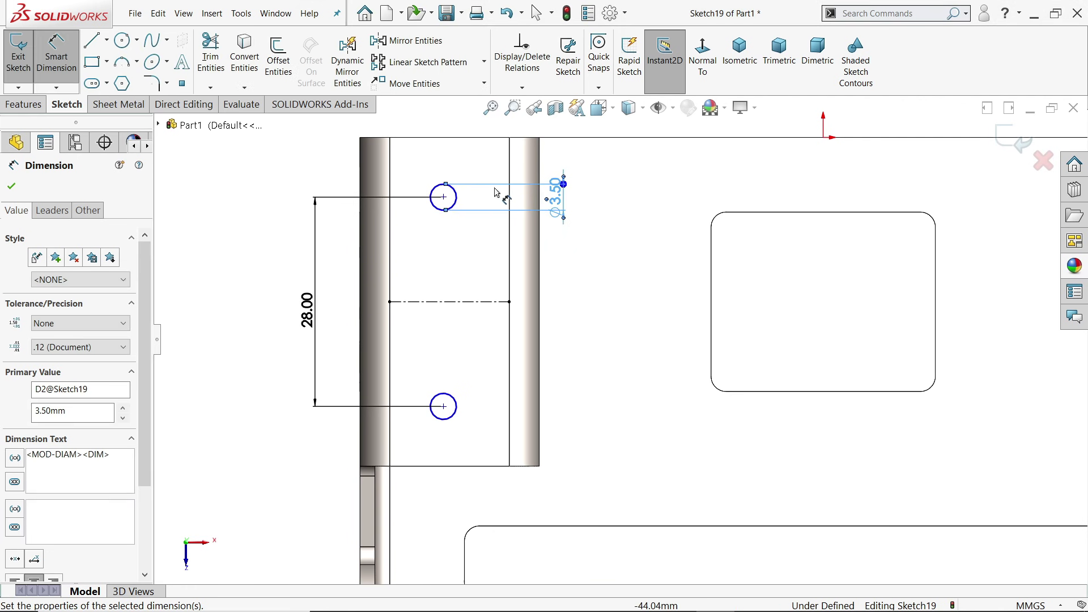
# Dimension the circle centre 12 mm from the flange's outer edge on the upright wall side.
pyautogui.click(444, 197)
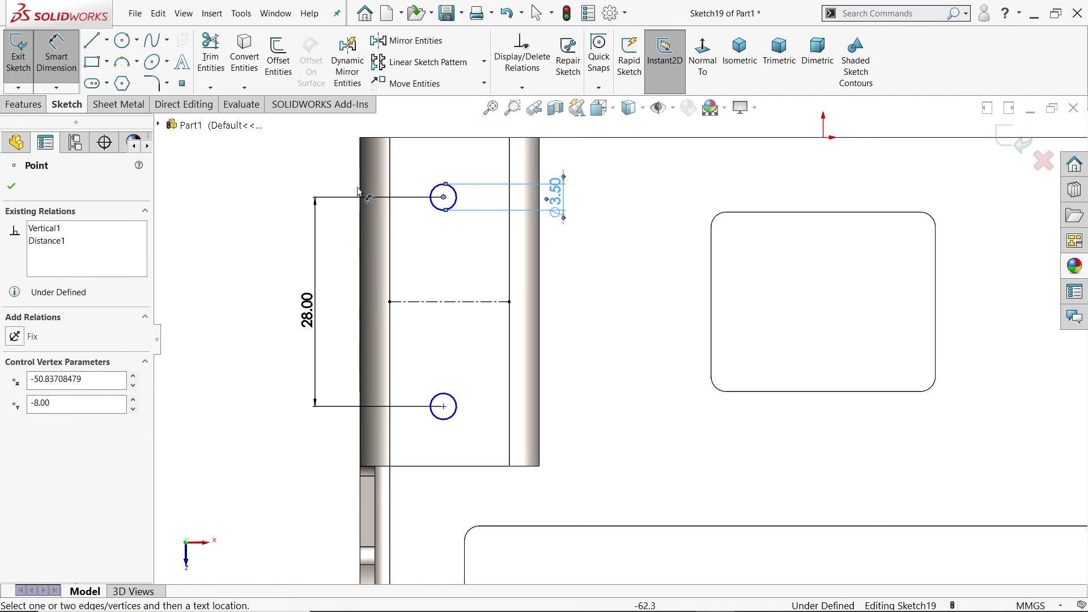
pyautogui.click(361, 187)
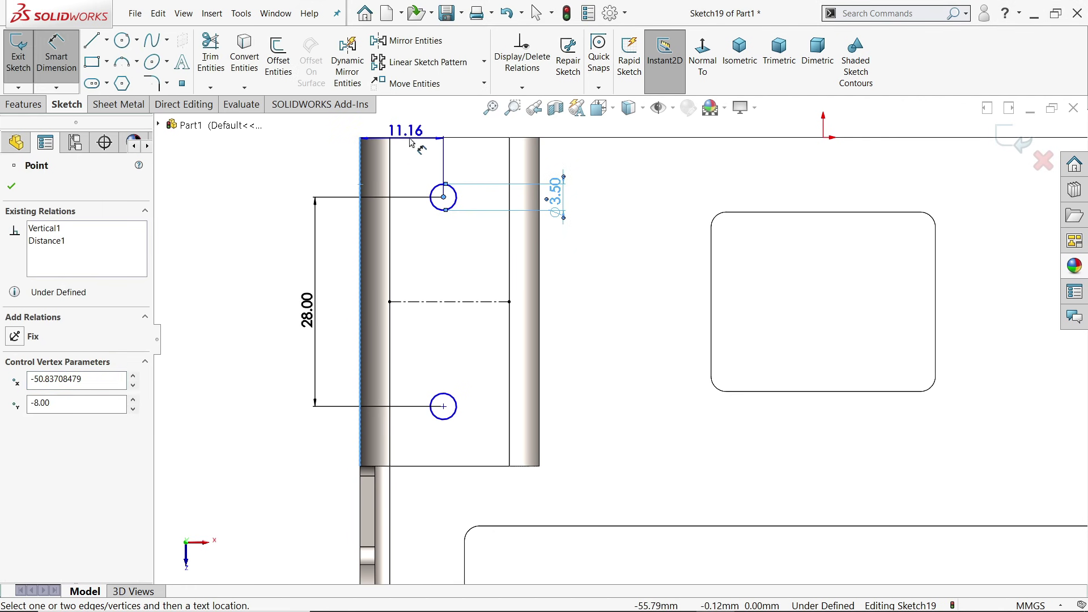
pyautogui.press('z')
pyautogui.click(438, 151)
pyautogui.write('12')
pyautogui.press('Return')
# Cut the two circles with an Extruded Cut set to Through All.
pyautogui.click(746, 65)
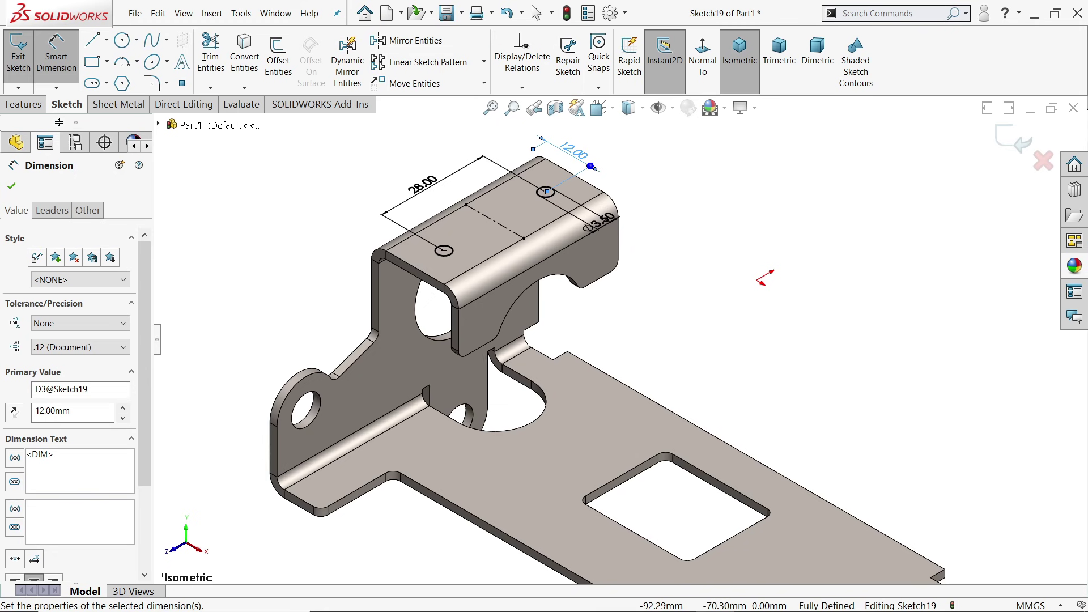
pyautogui.click(29, 106)
pyautogui.click(119, 106)
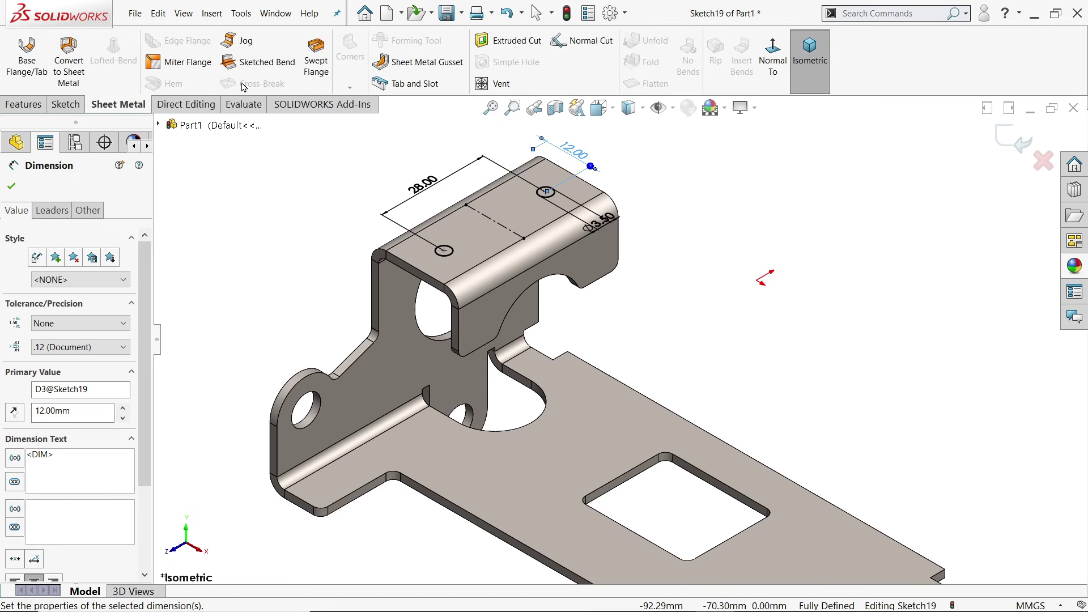
pyautogui.click(505, 40)
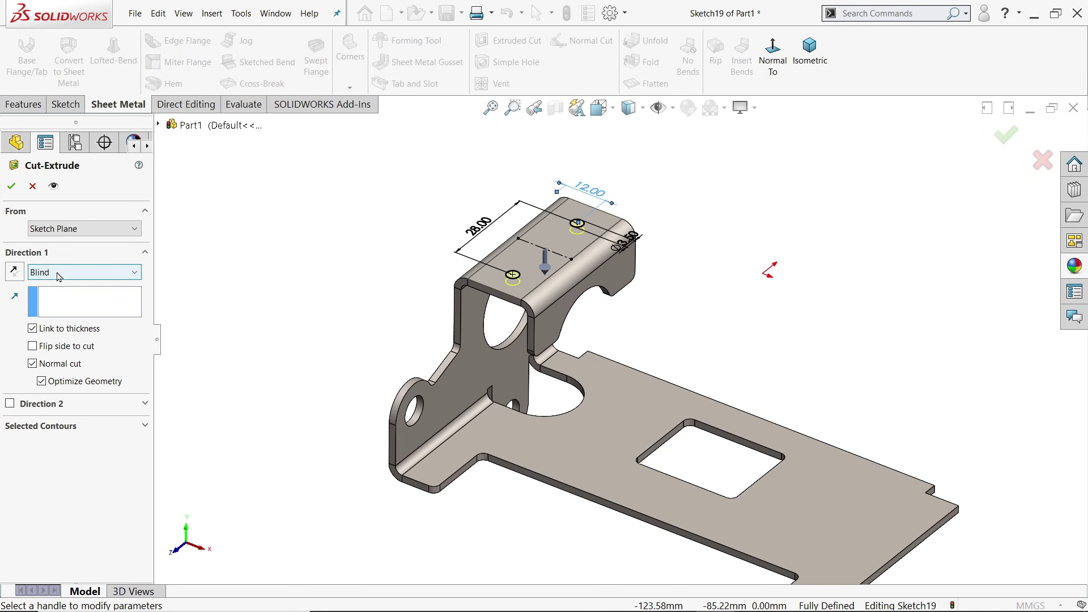
pyautogui.click(65, 272)
pyautogui.click(57, 298)
pyautogui.moveTo(548, 453); pyautogui.dragTo(160, 315, button='middle')
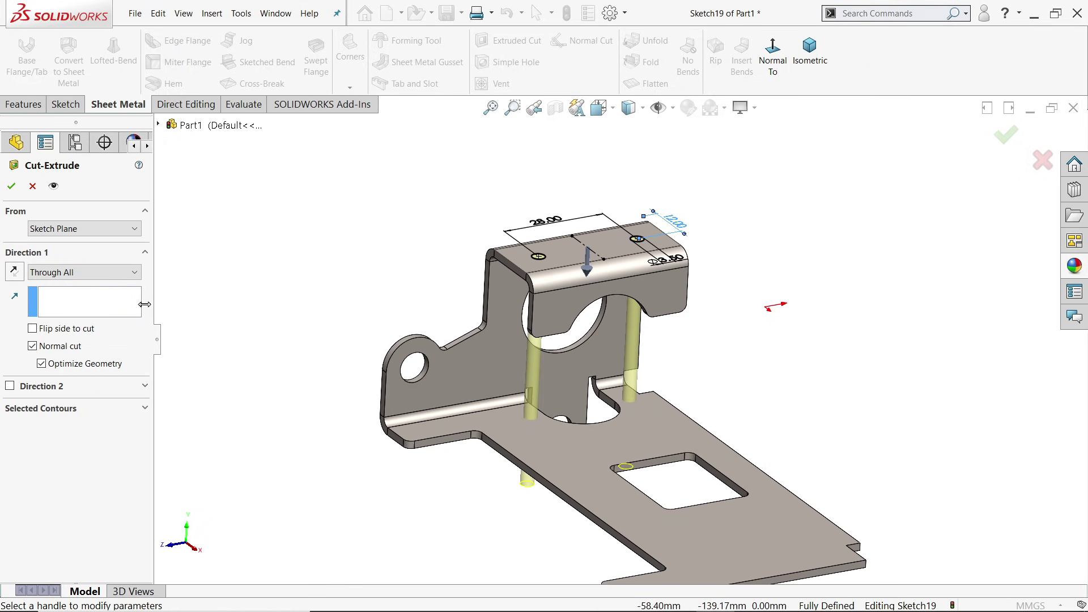
pyautogui.click(10, 185)
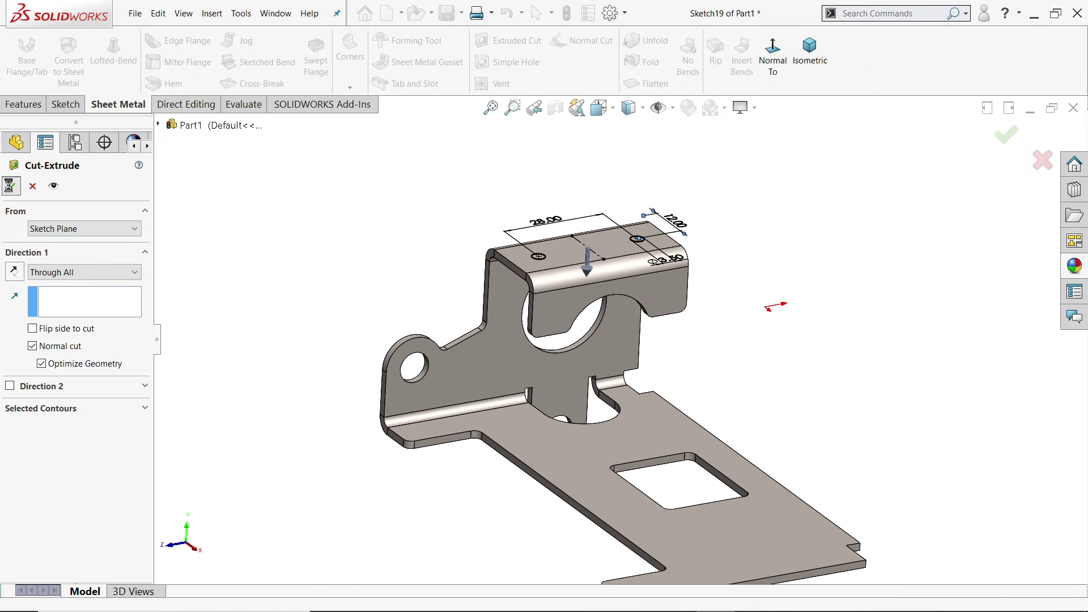
pyautogui.click(713, 363)
# Start a sketch on the upright wall's outer face and draw a horizontal construction line about 33.7 mm long across the large hole.
pyautogui.moveTo(658, 382)
pyautogui.mouseDown(button='middle')
pyautogui.moveTo(680, 311)
pyautogui.moveTo(756, 373)
pyautogui.moveTo(666, 366)
pyautogui.moveTo(657, 379)
pyautogui.moveTo(673, 399)
pyautogui.moveTo(709, 375)
pyautogui.moveTo(692, 368)
pyautogui.moveTo(708, 351)
pyautogui.moveTo(760, 352)
pyautogui.moveTo(782, 377)
pyautogui.moveTo(666, 386)
pyautogui.mouseUp(button='middle')
pyautogui.click(592, 354)
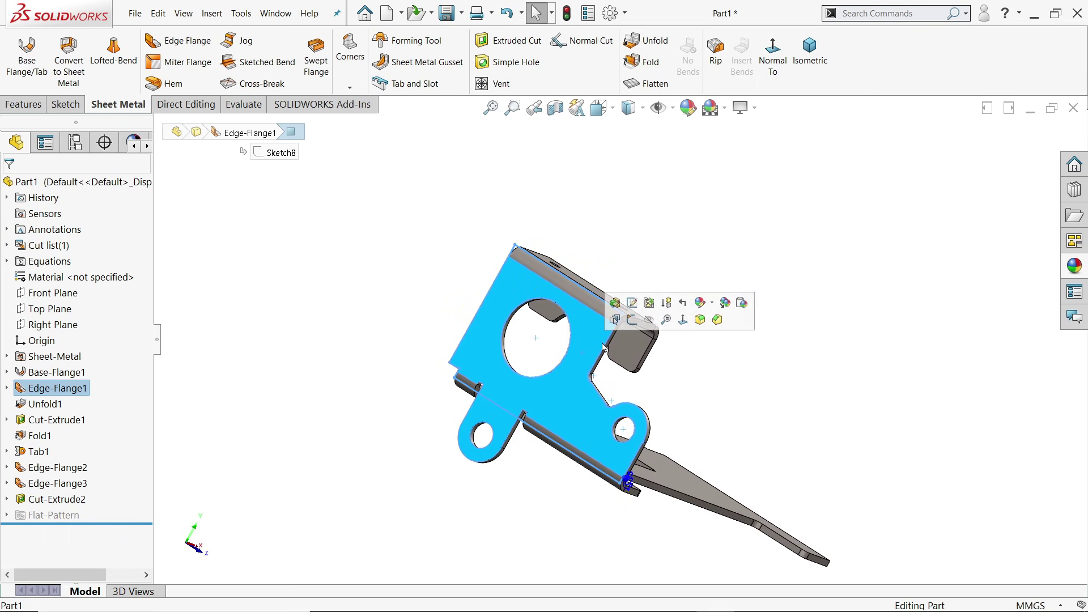
pyautogui.click(631, 320)
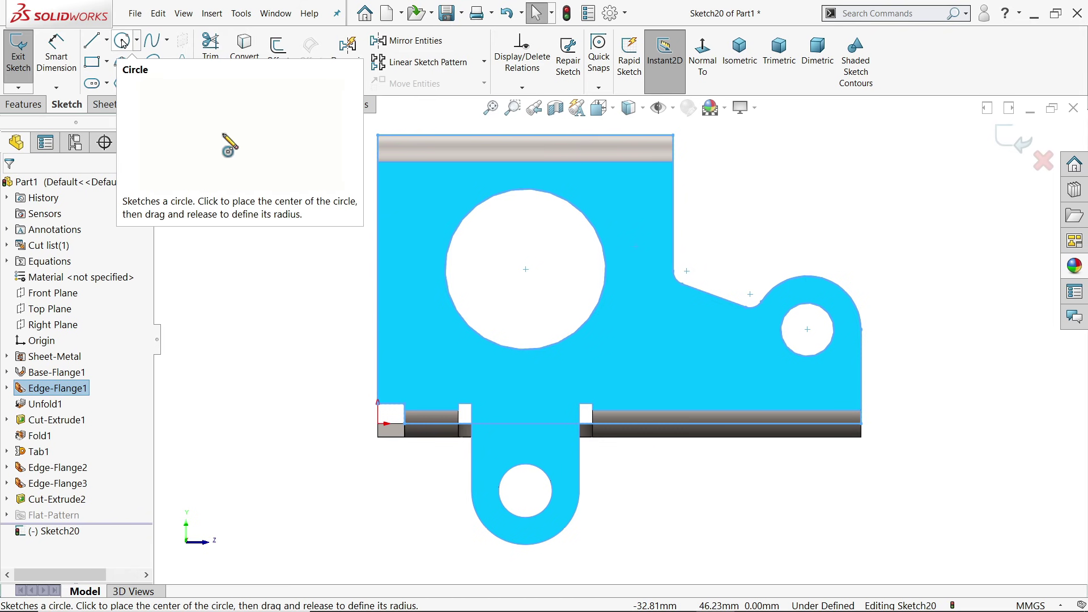
pyautogui.click(91, 40)
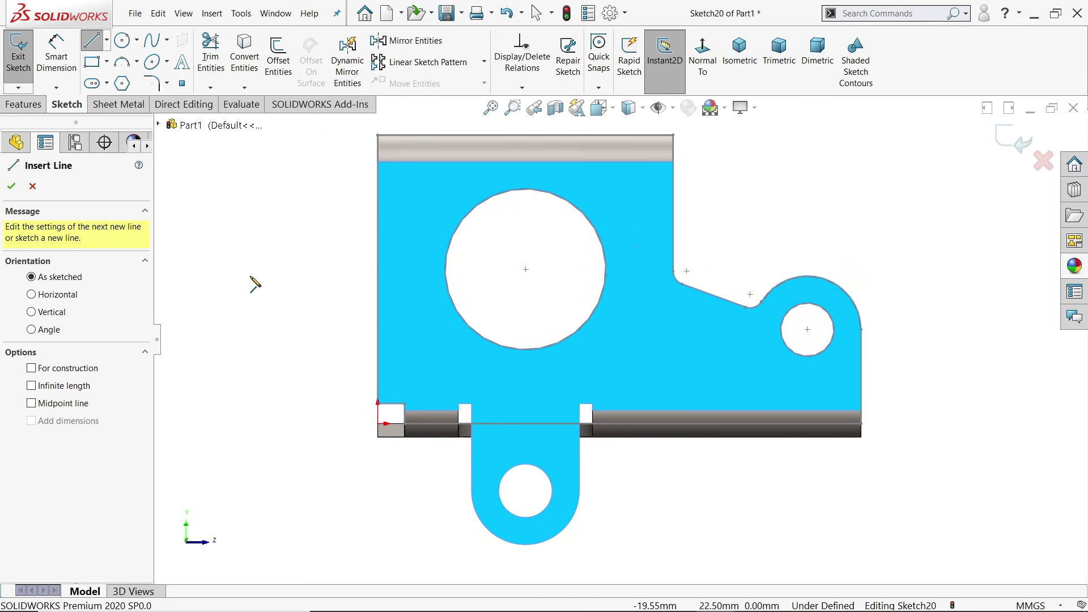
pyautogui.click(425, 291)
pyautogui.click(651, 291)
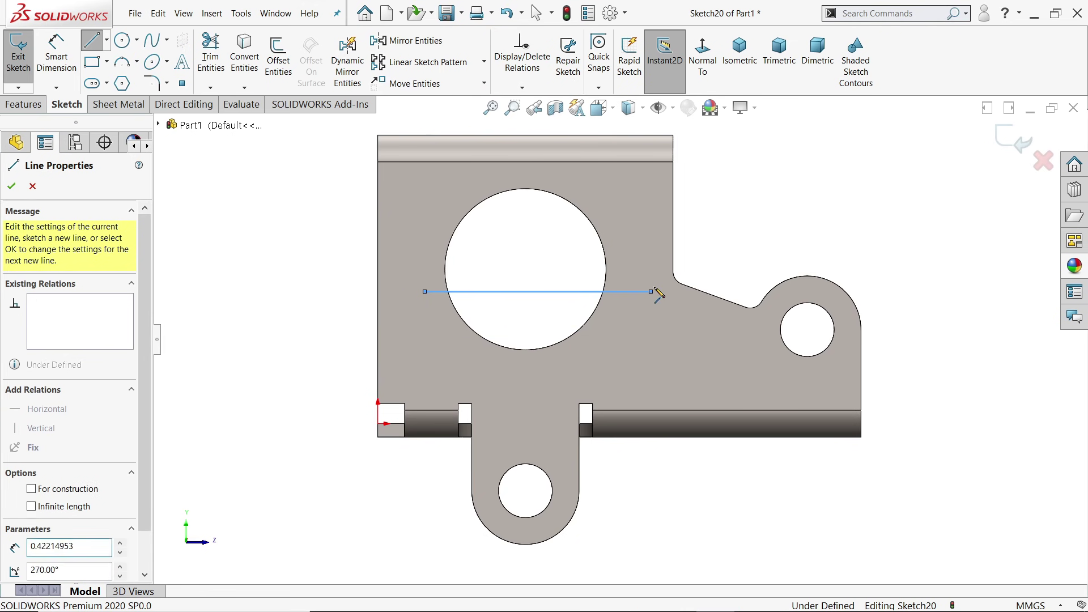
pyautogui.rightClick(714, 258)
pyautogui.click(731, 260)
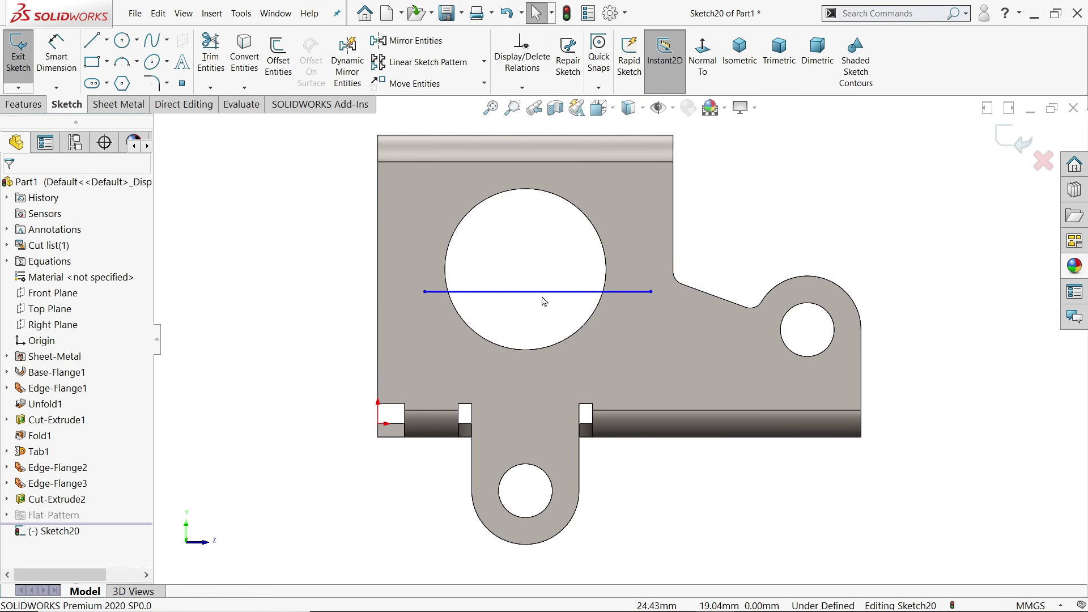
pyautogui.click(542, 296)
pyautogui.click(506, 268)
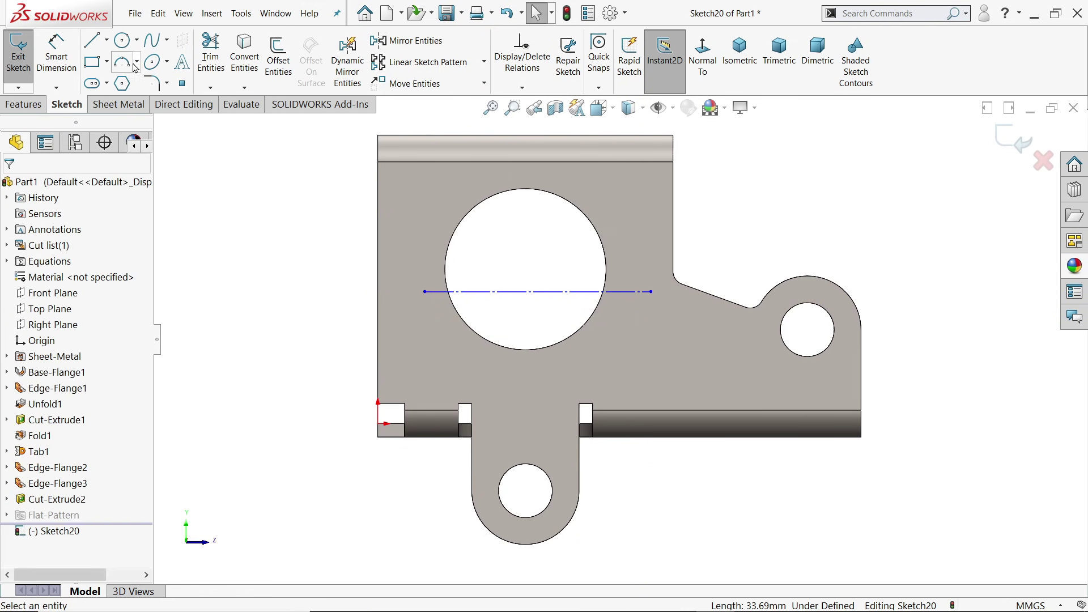
# Sketch a 3.5 mm diameter circle centred on one end of the construction line and a second circle on the other end.
pyautogui.click(122, 40)
pyautogui.scroll(2, 595, 275)
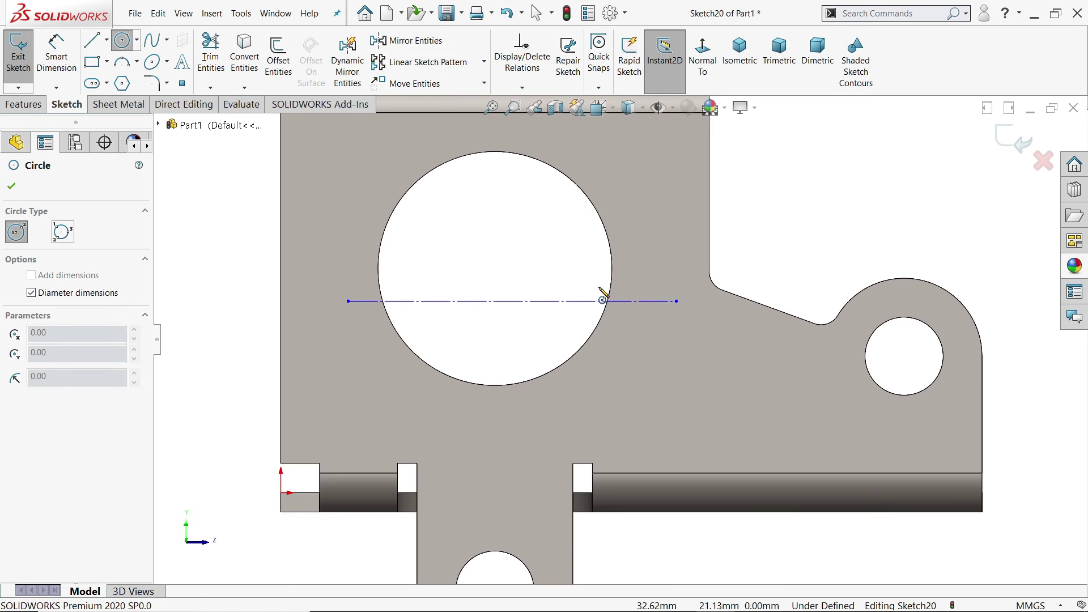
pyautogui.click(677, 301)
pyautogui.write('3.')
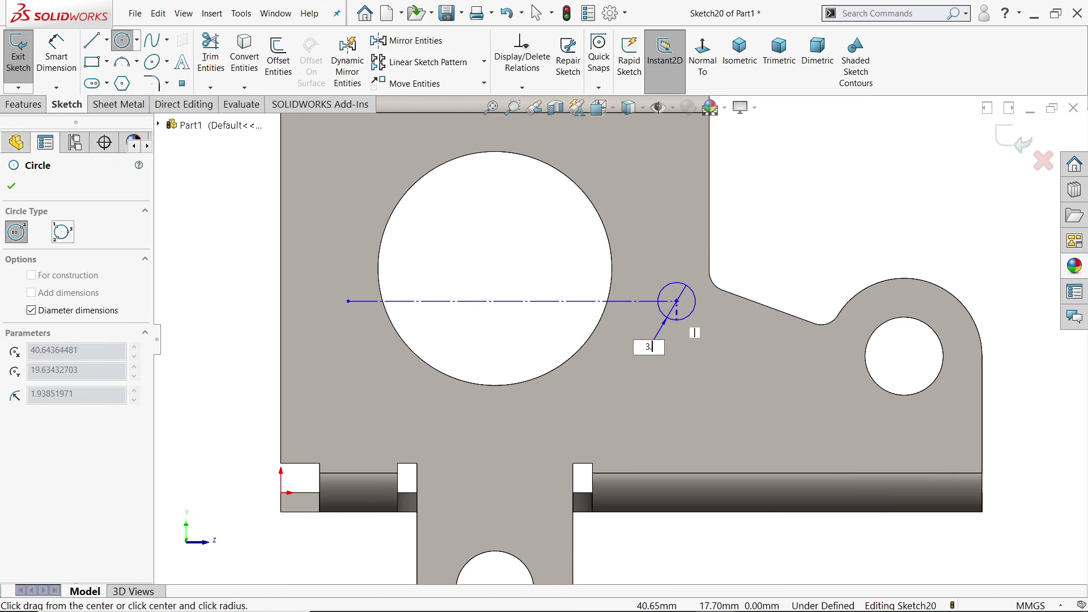
pyautogui.write('5')
pyautogui.press('Return')
pyautogui.click(348, 301)
pyautogui.click(348, 276)
pyautogui.press('Escape')
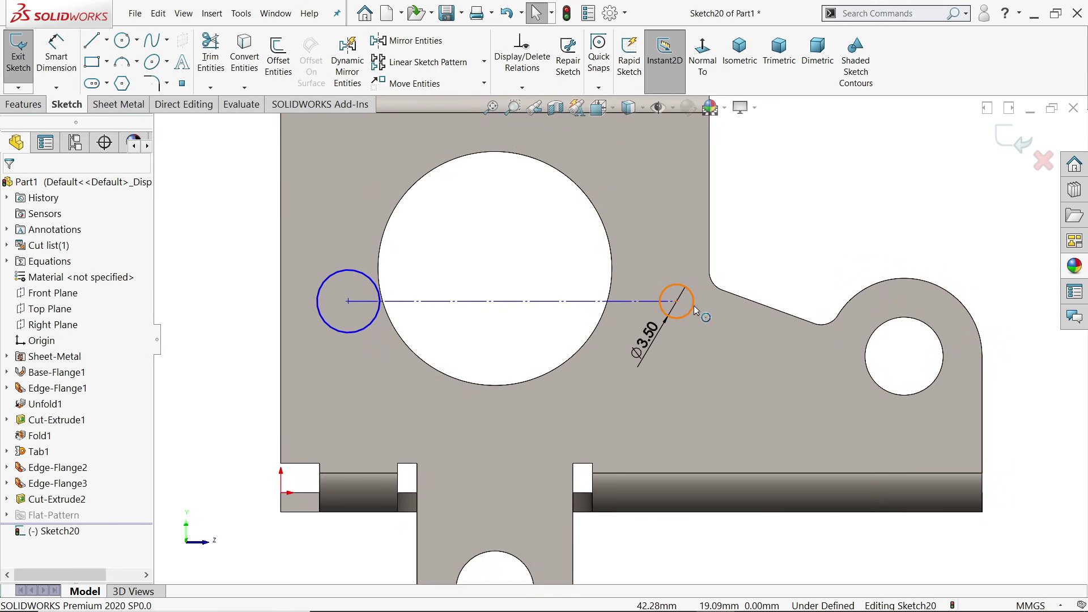
# Apply an Equal relation to the two circles at the ends of the construction line.
pyautogui.click(694, 309)
pyautogui.keyDown('ctrl'); pyautogui.click(371, 322); pyautogui.keyUp('ctrl')
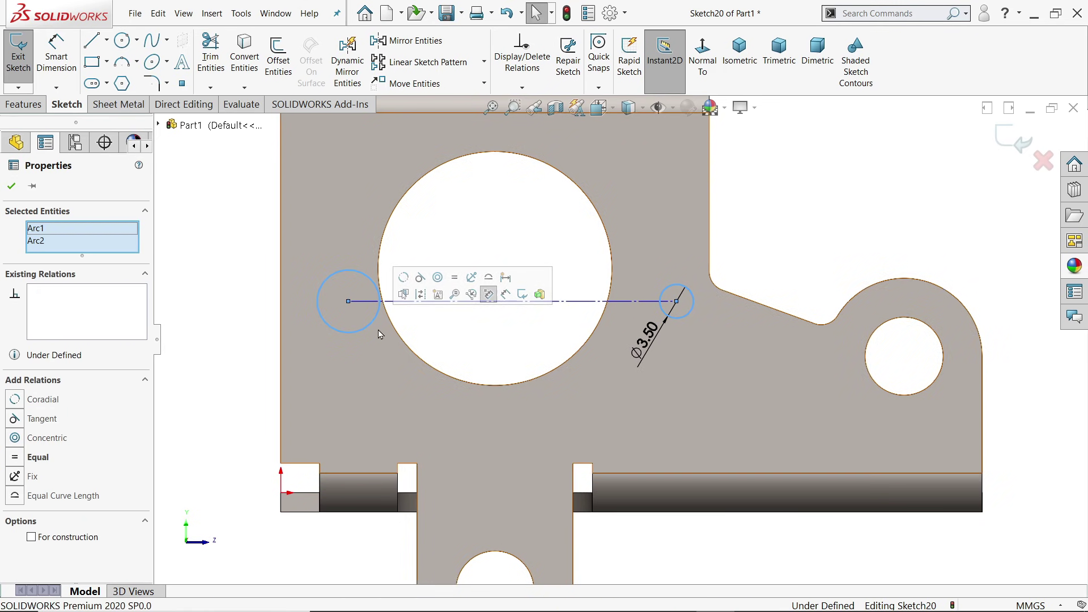
pyautogui.click(466, 233)
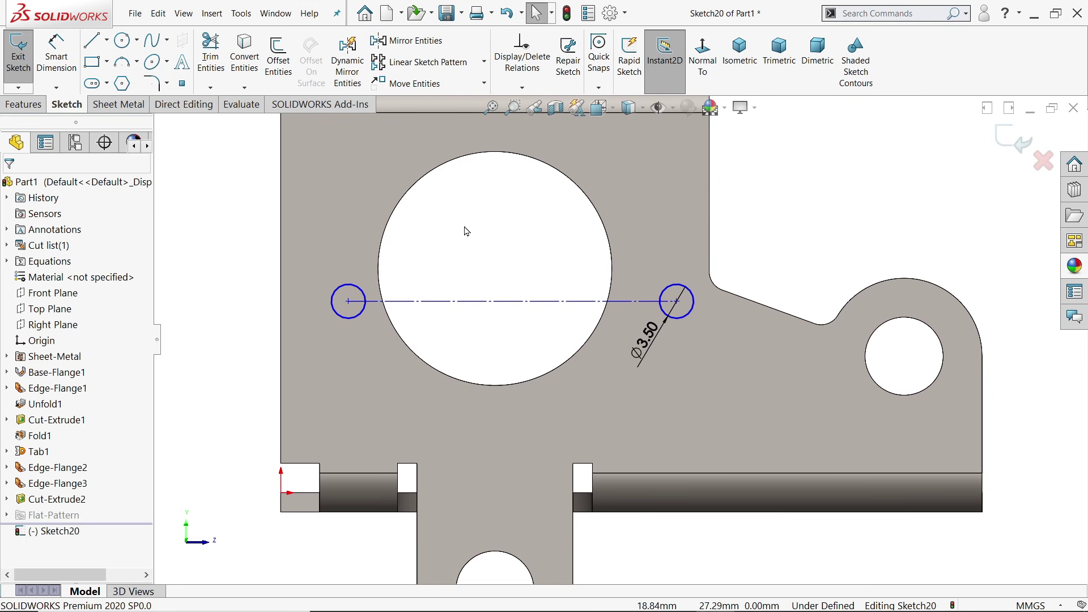
# Make the construction line's midpoint concentric with the large hole in the upright wall.
pyautogui.click(531, 303)
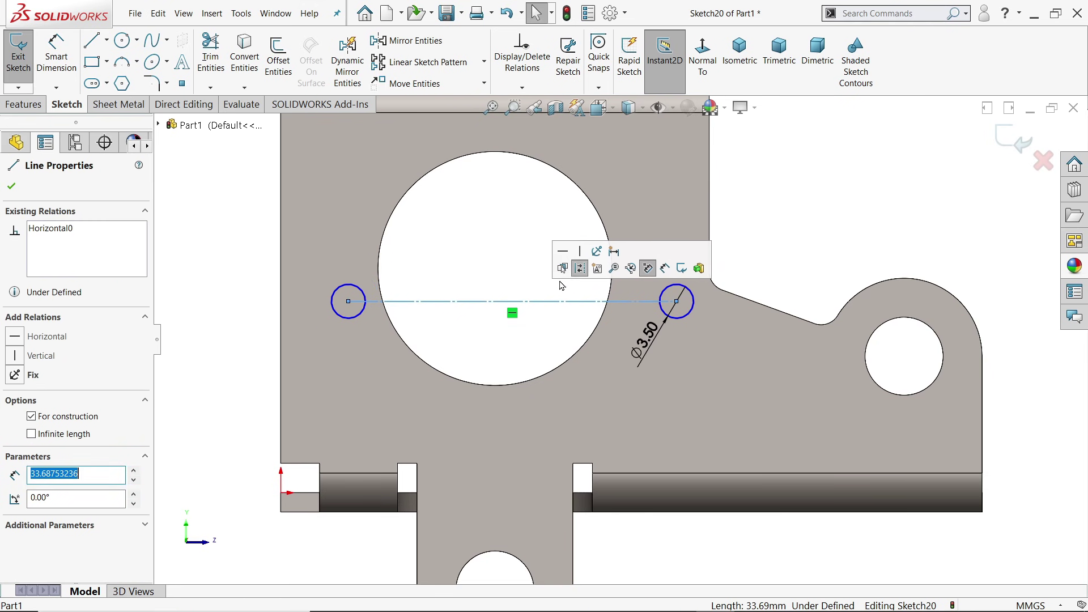
pyautogui.press('Escape')
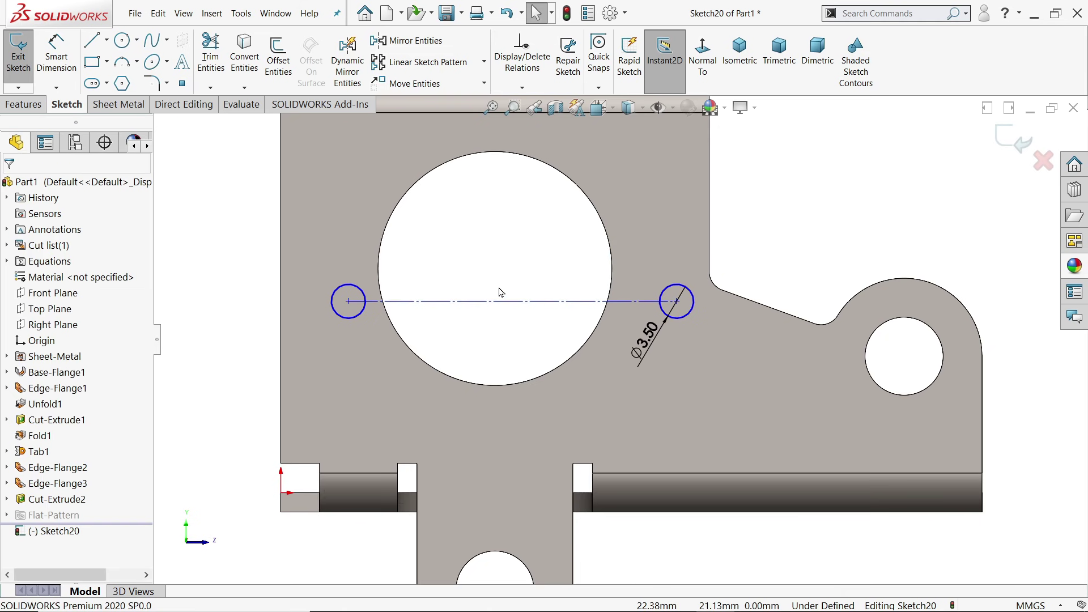
pyautogui.click(511, 302)
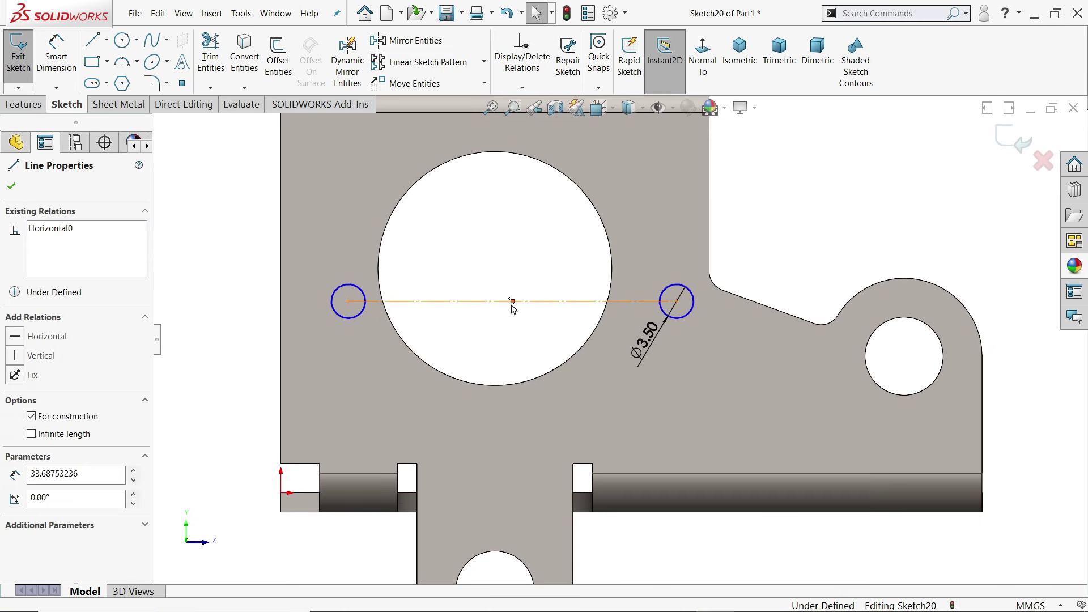
pyautogui.keyDown('ctrl'); pyautogui.click(595, 210); pyautogui.keyUp('ctrl')
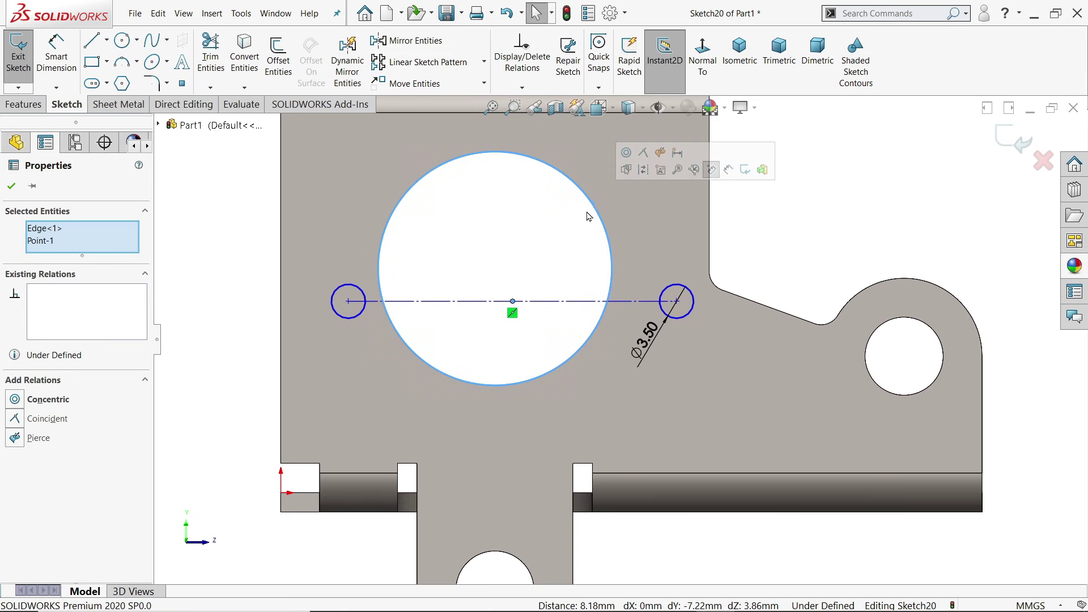
pyautogui.click(626, 154)
# Dimension the construction line between the two circle centres to 32 mm.
pyautogui.click(56, 57)
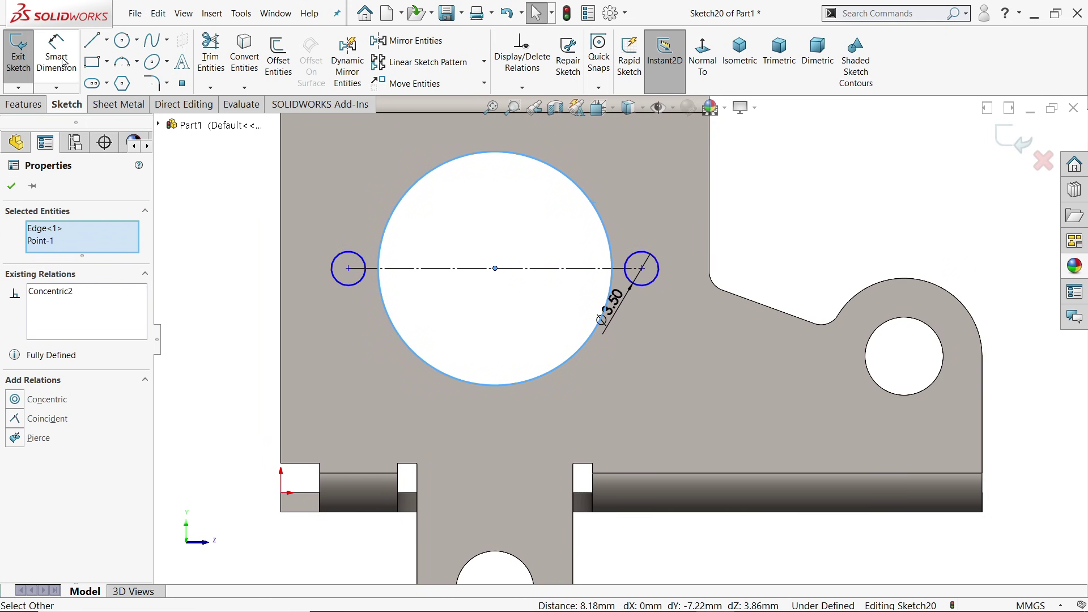
pyautogui.click(488, 270)
pyautogui.click(489, 238)
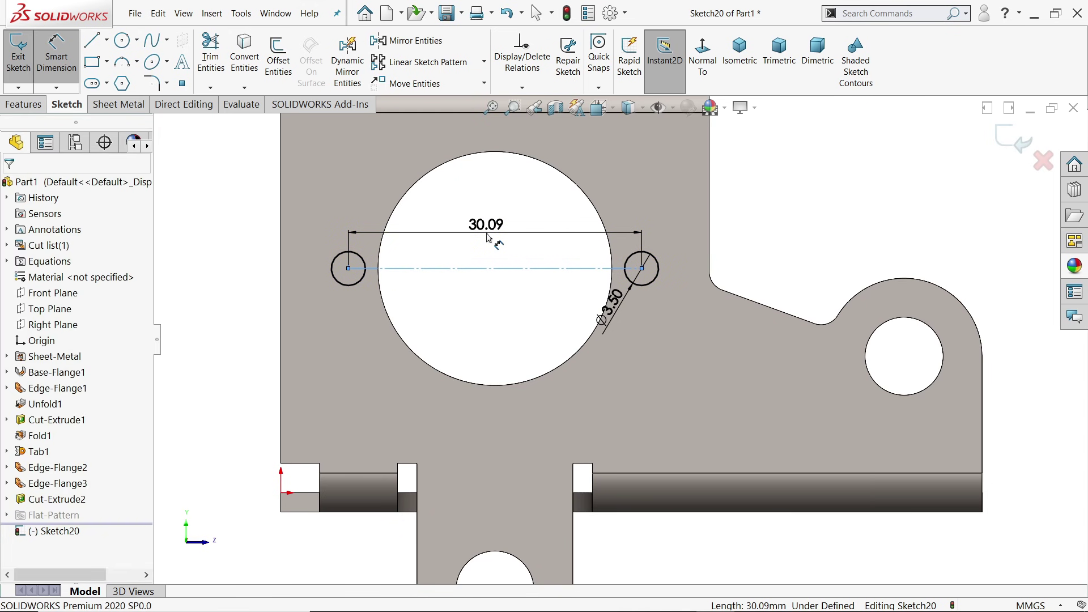
pyautogui.write('32')
pyautogui.click(417, 210)
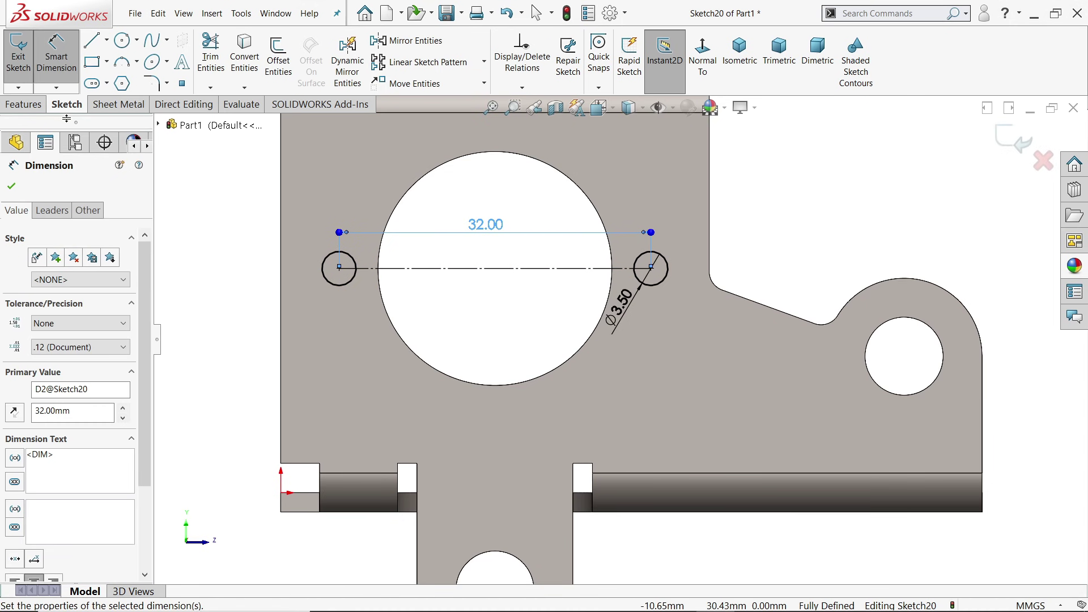
# Cut the two 3.5 mm circles through the upright wall with a Blind Extruded Cut linked to thickness, and return to the isometric view.
pyautogui.click(119, 104)
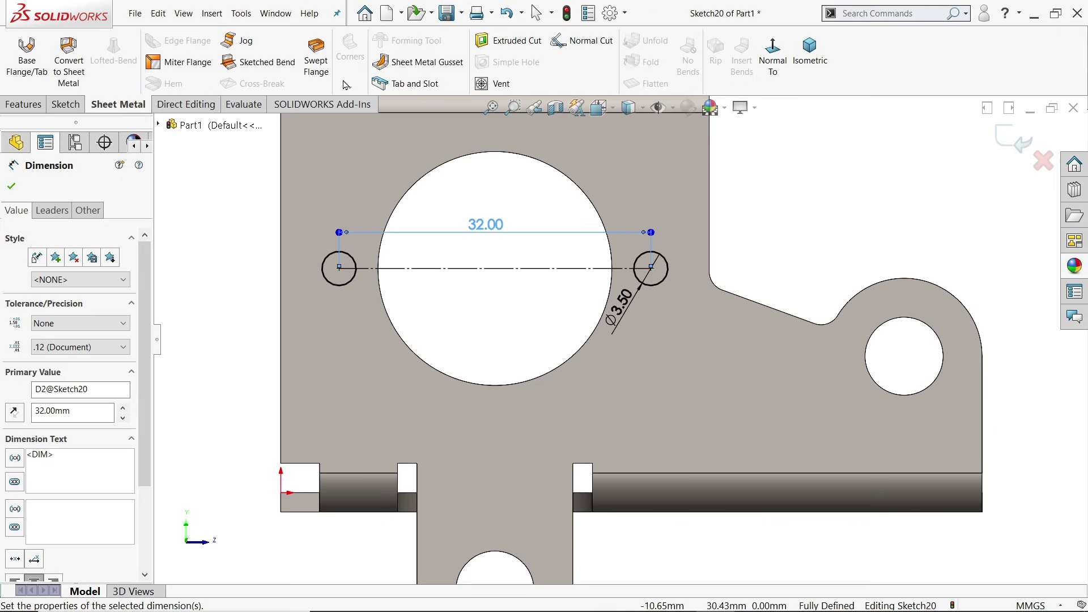
pyautogui.click(507, 41)
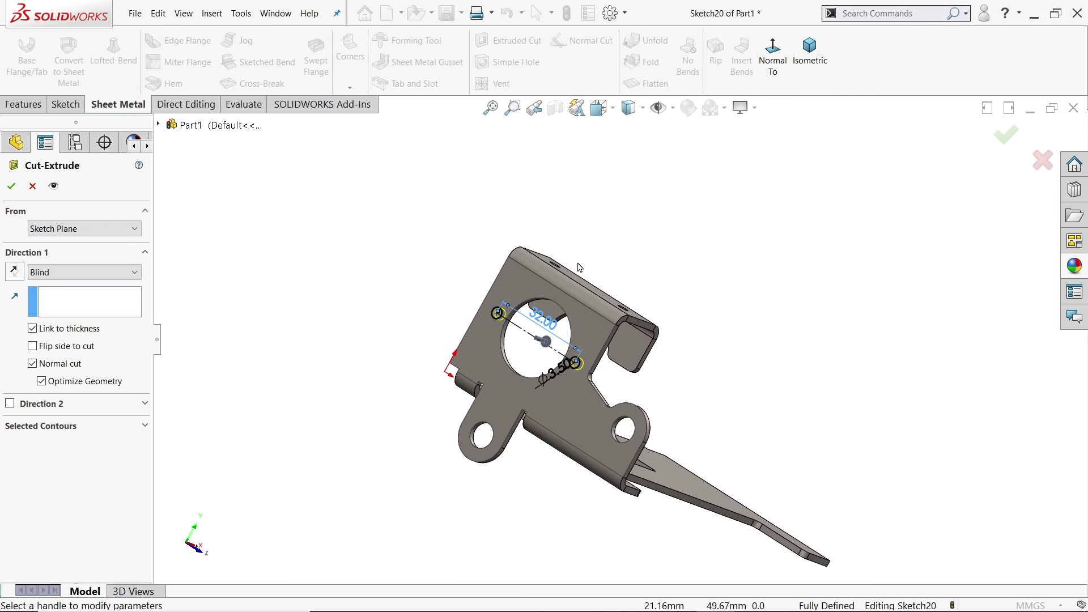
pyautogui.scroll(-5, 588, 340)
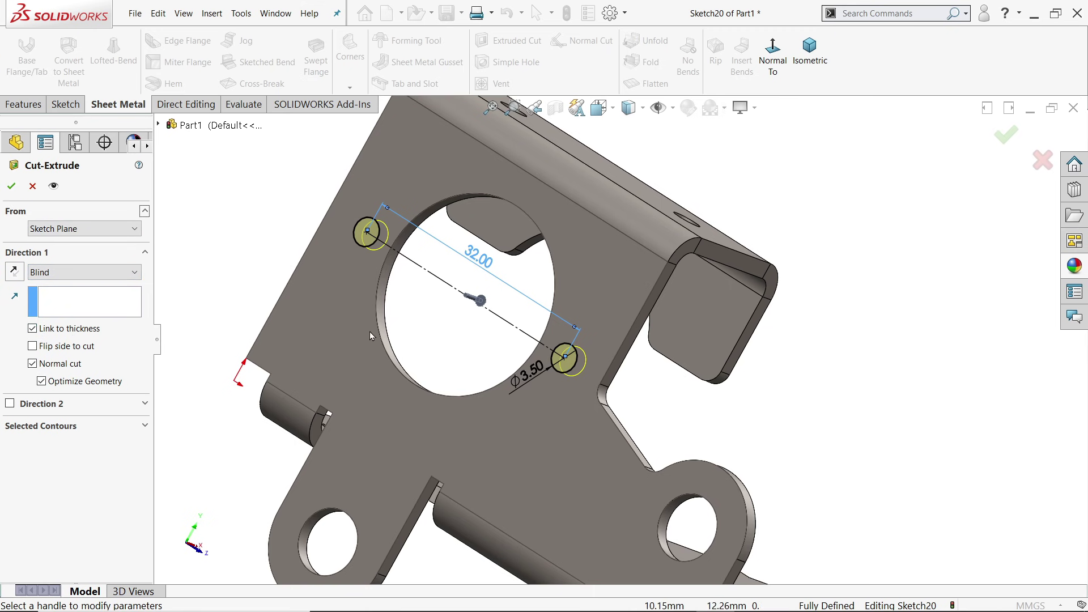
pyautogui.click(32, 329)
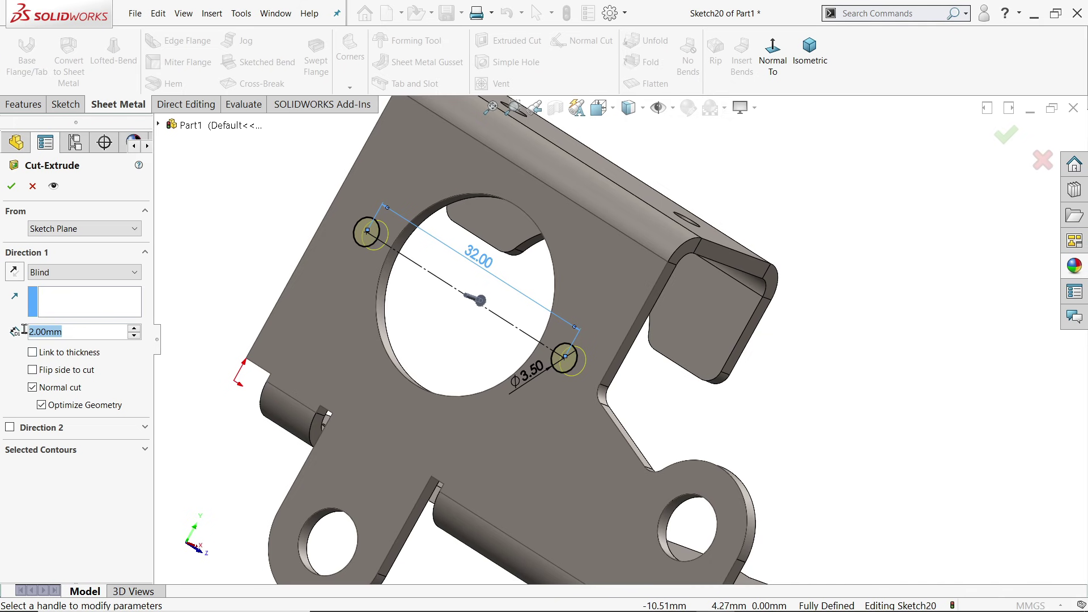
pyautogui.click(32, 353)
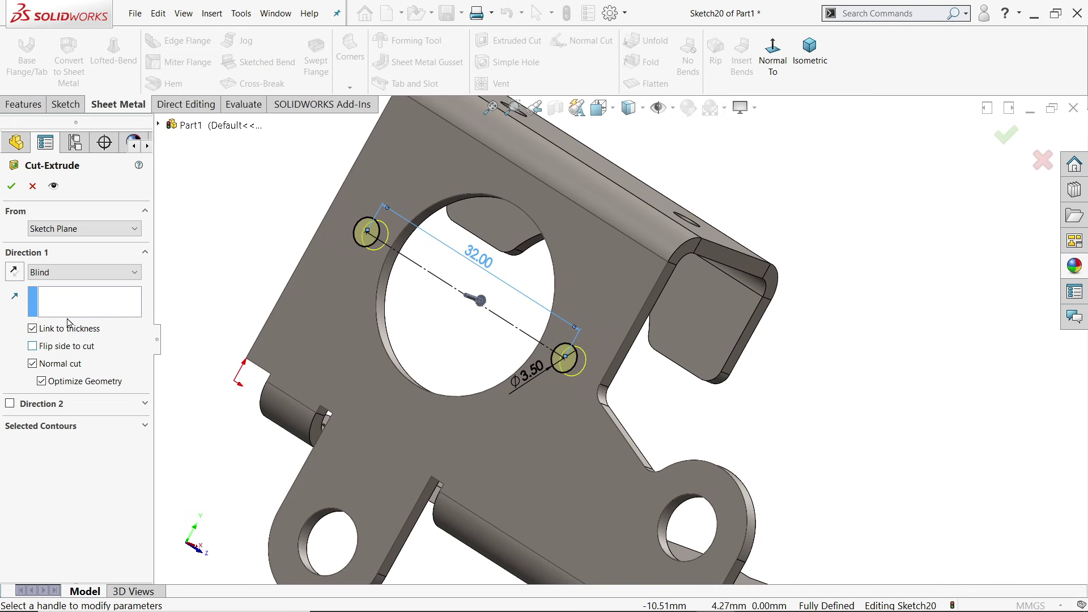
pyautogui.click(10, 187)
pyautogui.moveTo(295, 317); pyautogui.dragTo(225, 217, button='middle')
pyautogui.hotkey('ctrl', '7')
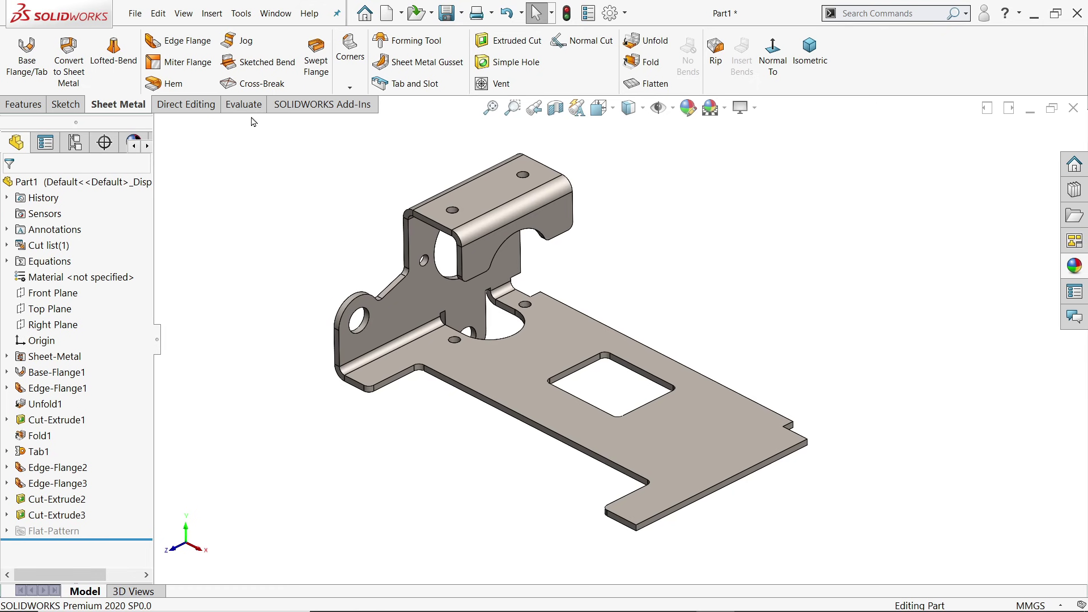
# Set up a Mirror feature about the Right Plane with Edge-Flange1 as the first feature to mirror.
pyautogui.click(24, 104)
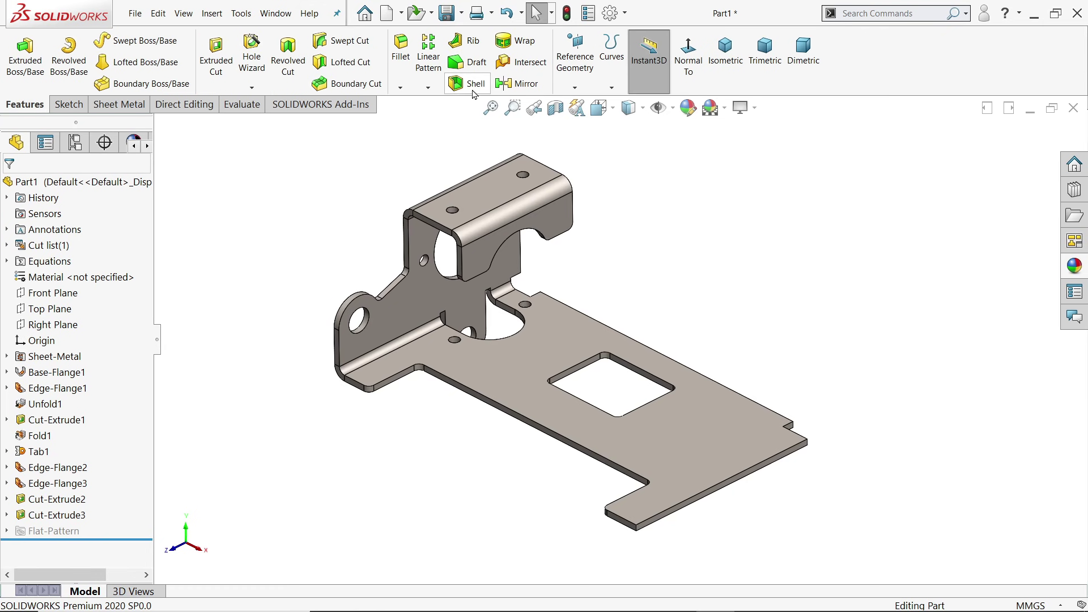
pyautogui.click(532, 86)
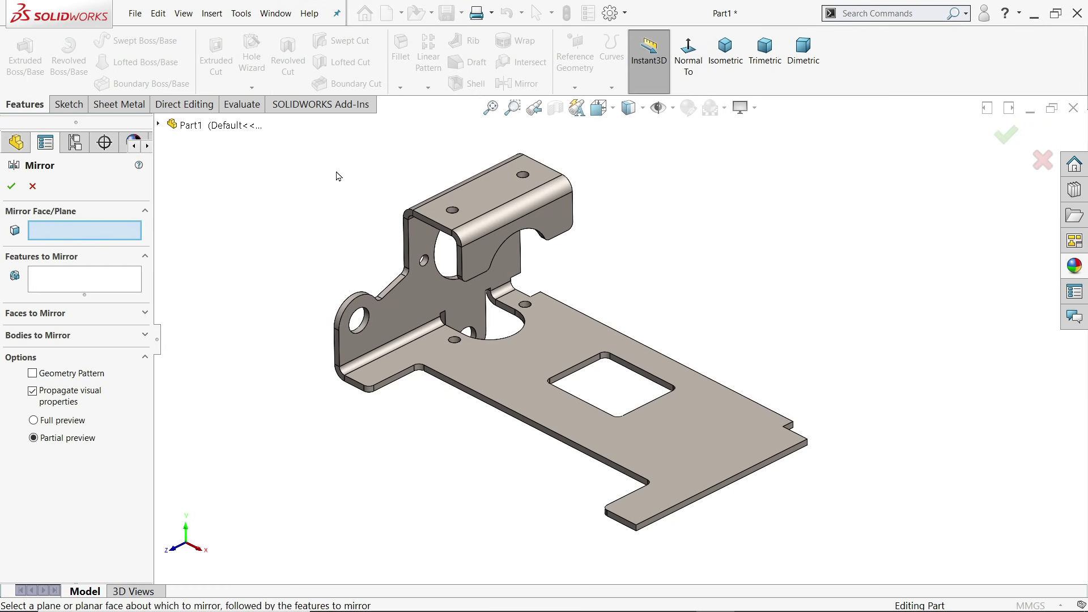
pyautogui.click(161, 125)
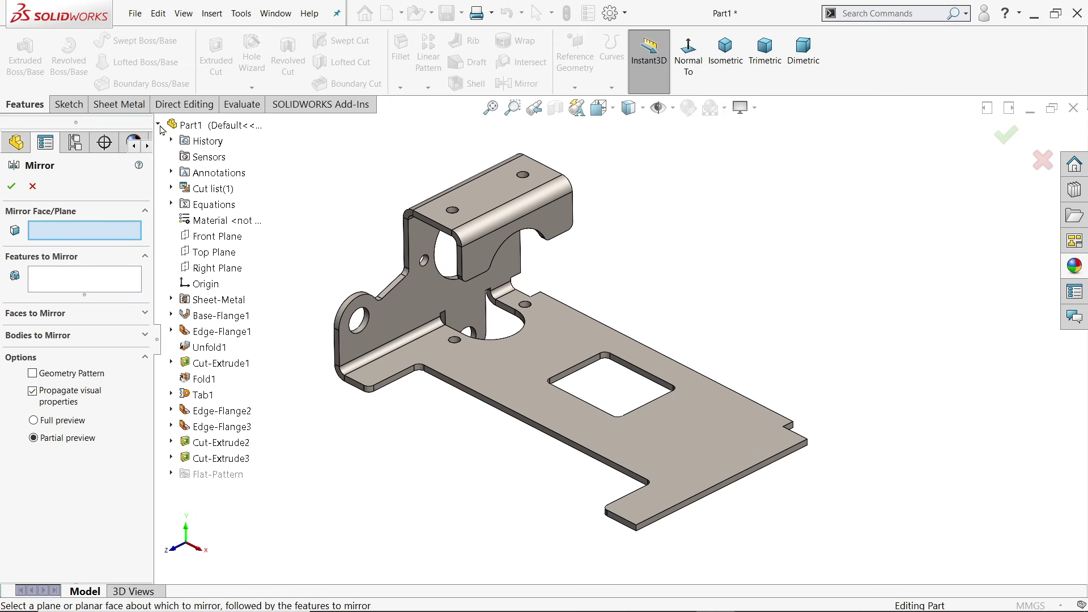
pyautogui.click(214, 271)
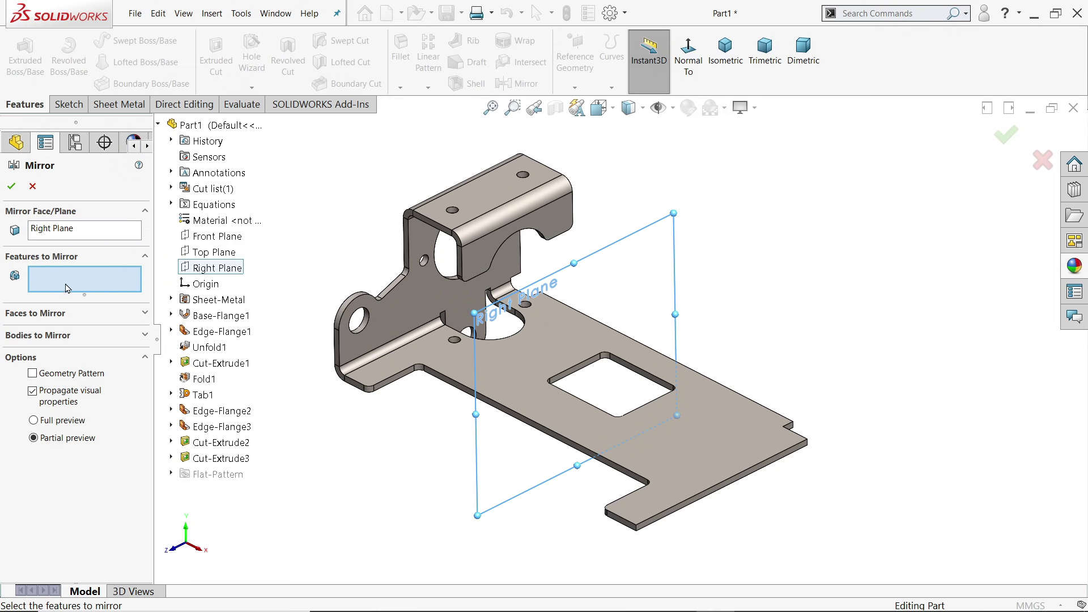
pyautogui.click(236, 331)
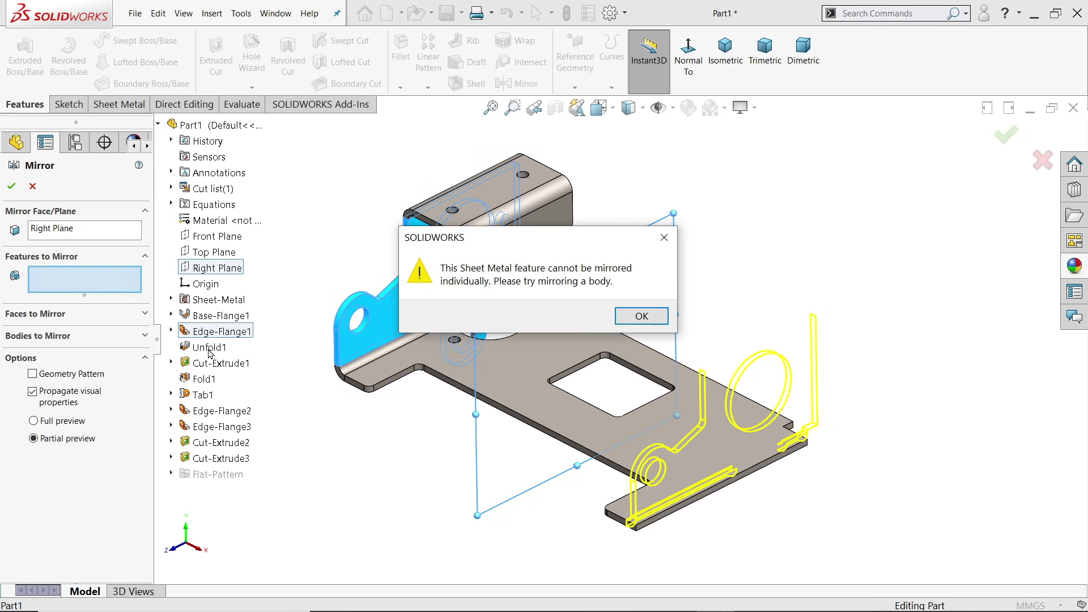
pyautogui.click(650, 319)
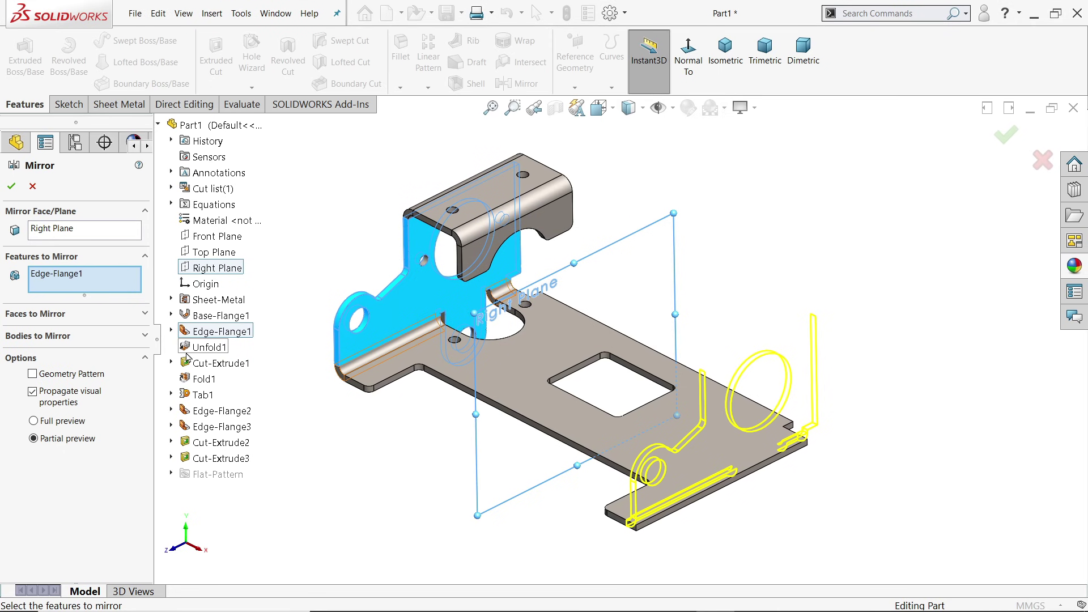
# Add Cut-Extrude1, Tab1, Edge-Flange2, Edge-Flange3, Cut-Extrude2 and Cut-Extrude3 to the features to mirror about the Right Plane.
pyautogui.click(233, 364)
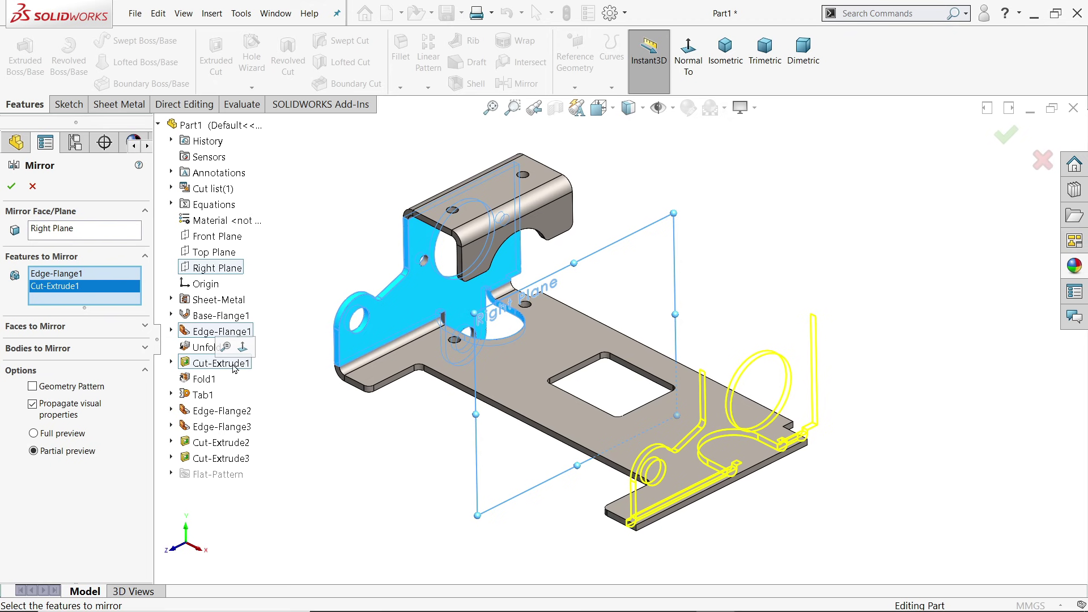
pyautogui.click(203, 395)
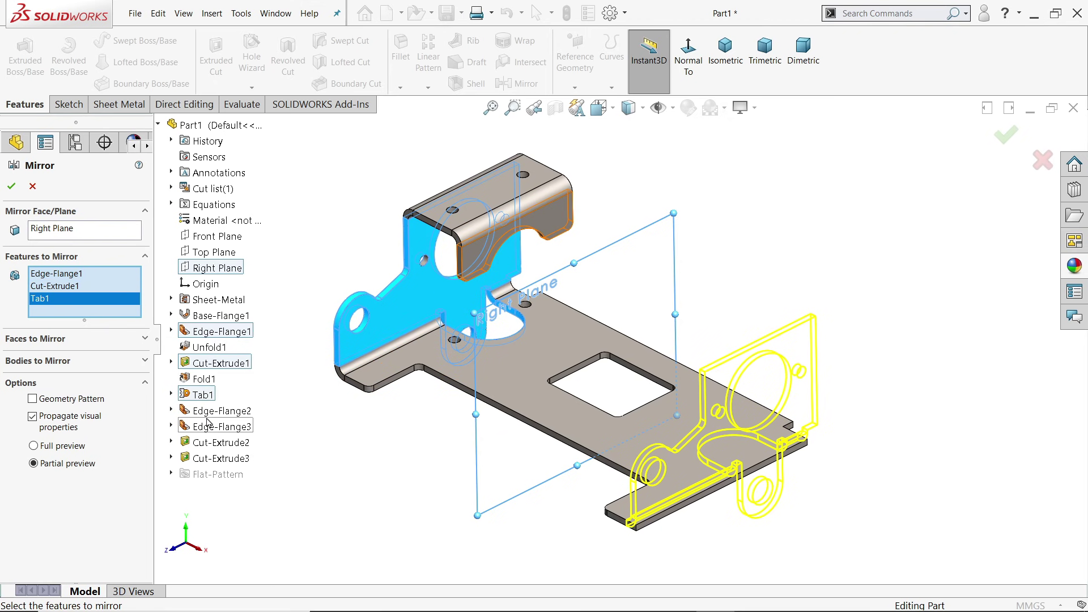
pyautogui.click(221, 411)
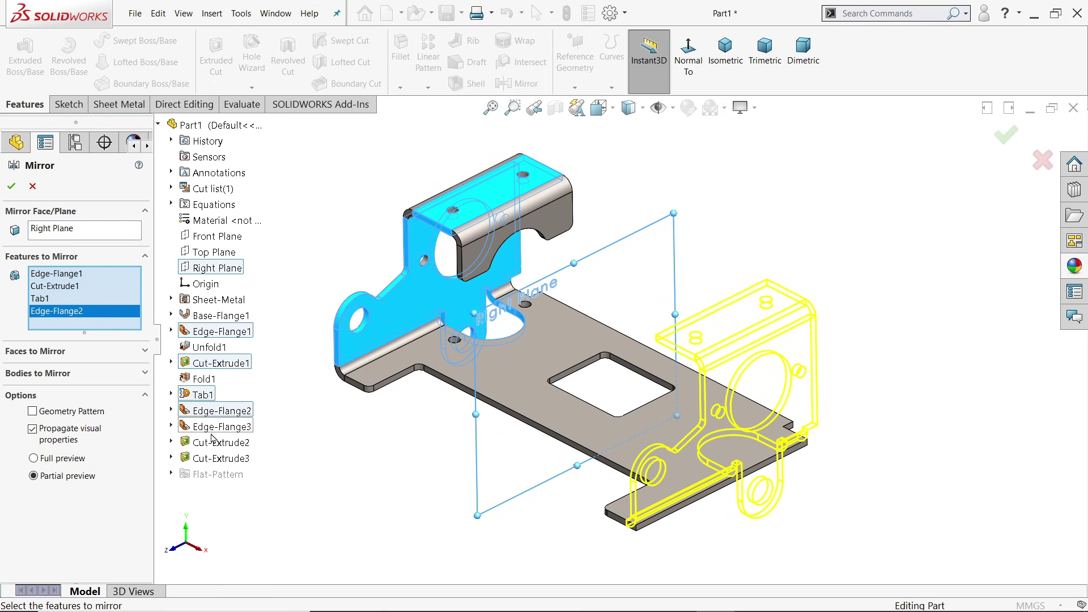
pyautogui.click(212, 432)
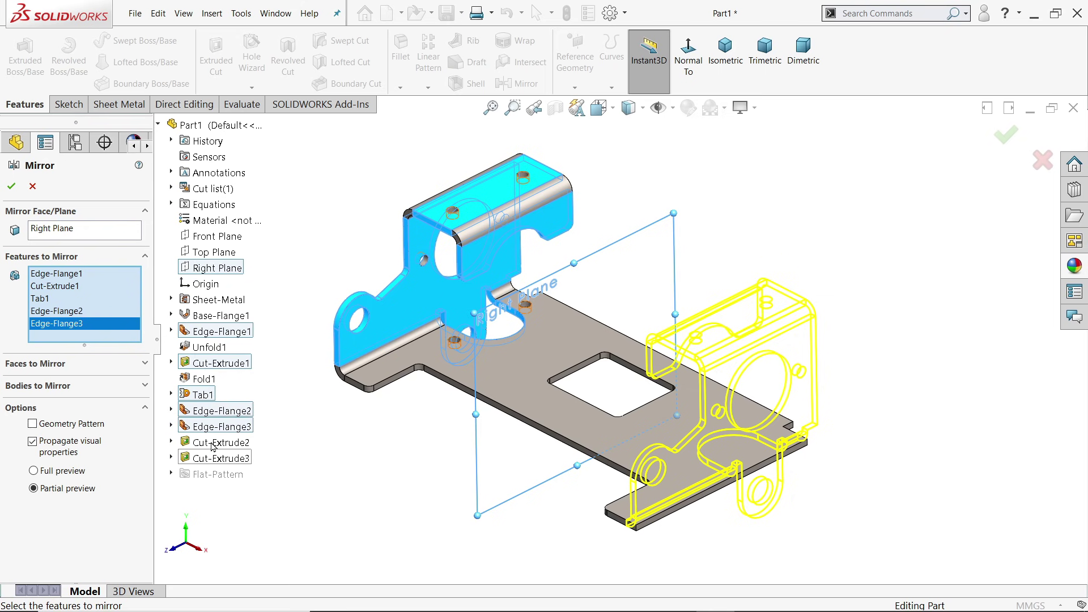
pyautogui.click(213, 444)
pyautogui.click(212, 462)
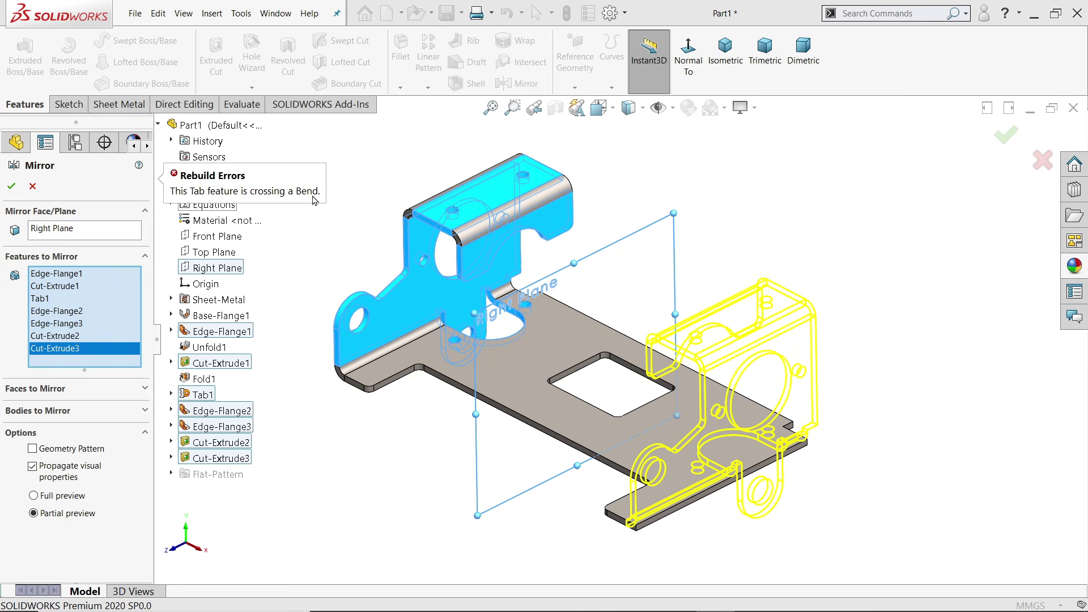
# Remove Tab1 and Cut-Extrude1 from the features to mirror and complete the Mirror feature.
pyautogui.click(200, 395)
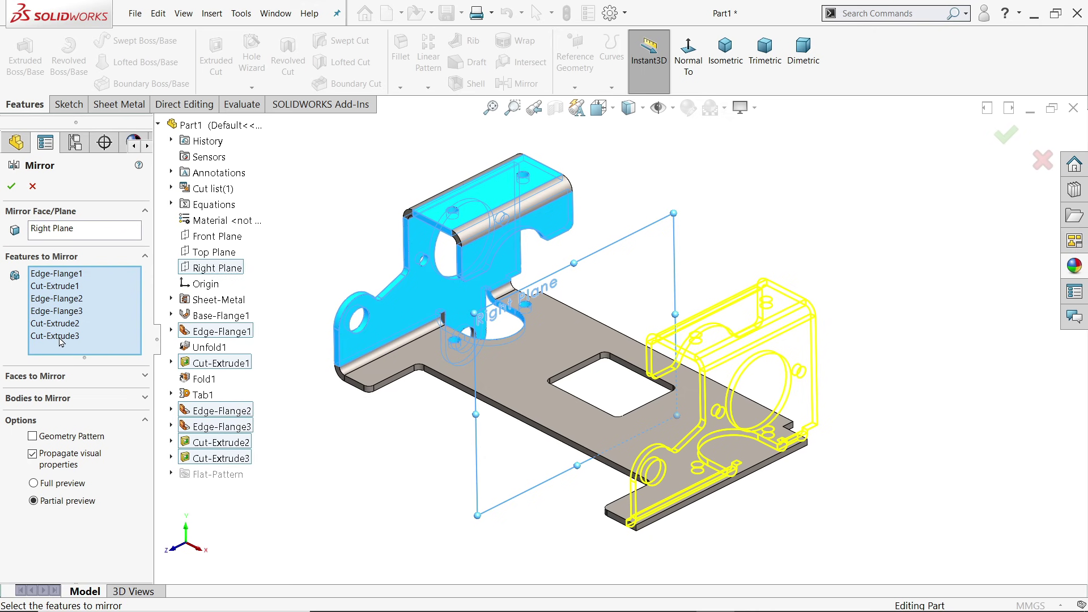
pyautogui.click(235, 366)
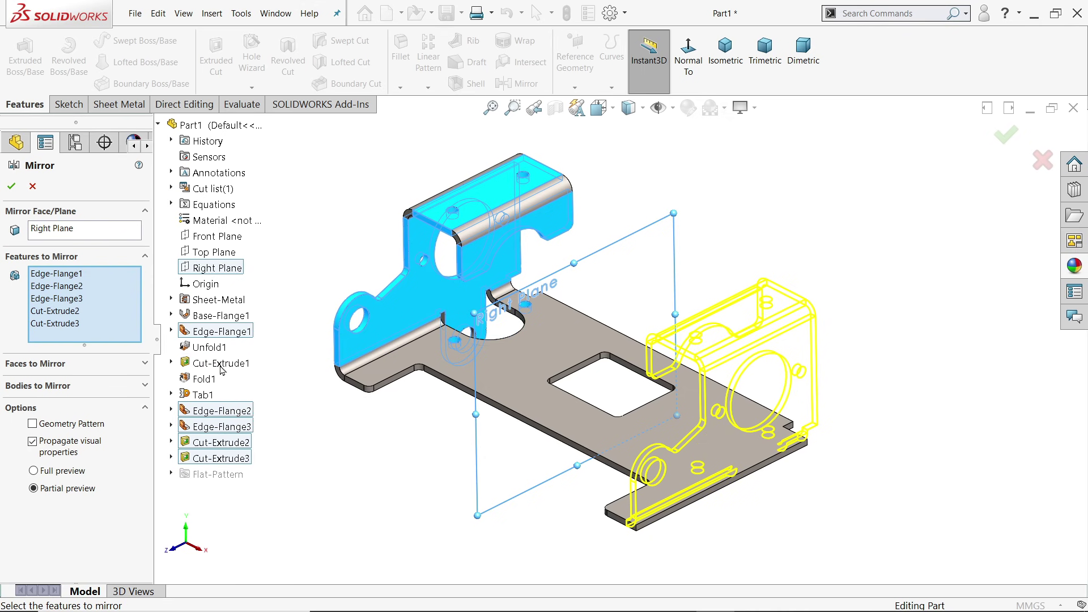
pyautogui.click(11, 186)
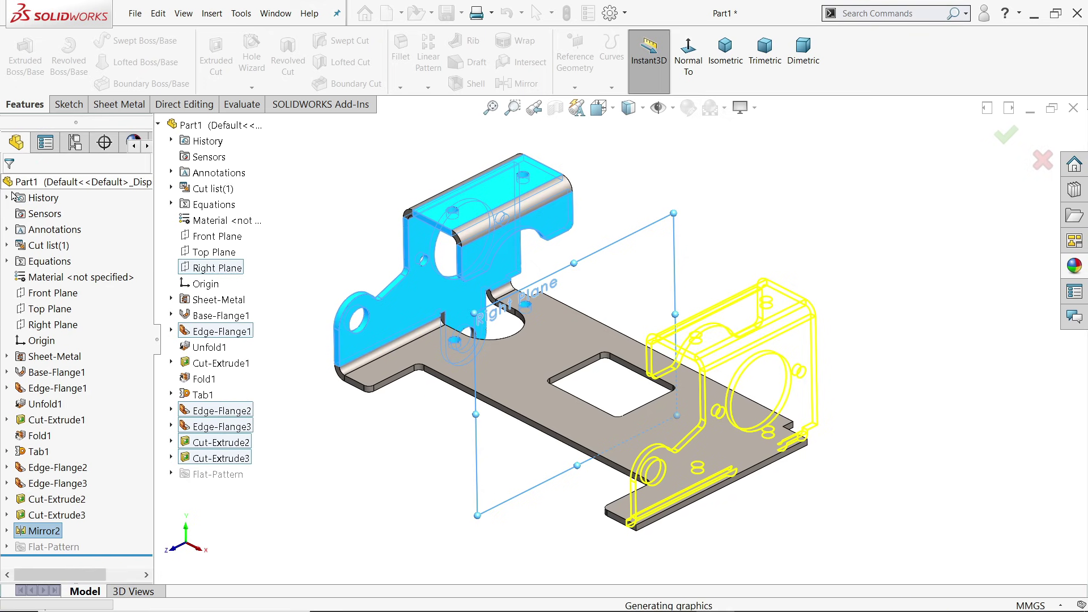
# Unfold all collected bends of the bracket with the base plate's top face as the fixed face.
pyautogui.moveTo(474, 468); pyautogui.dragTo(454, 454, button='middle')
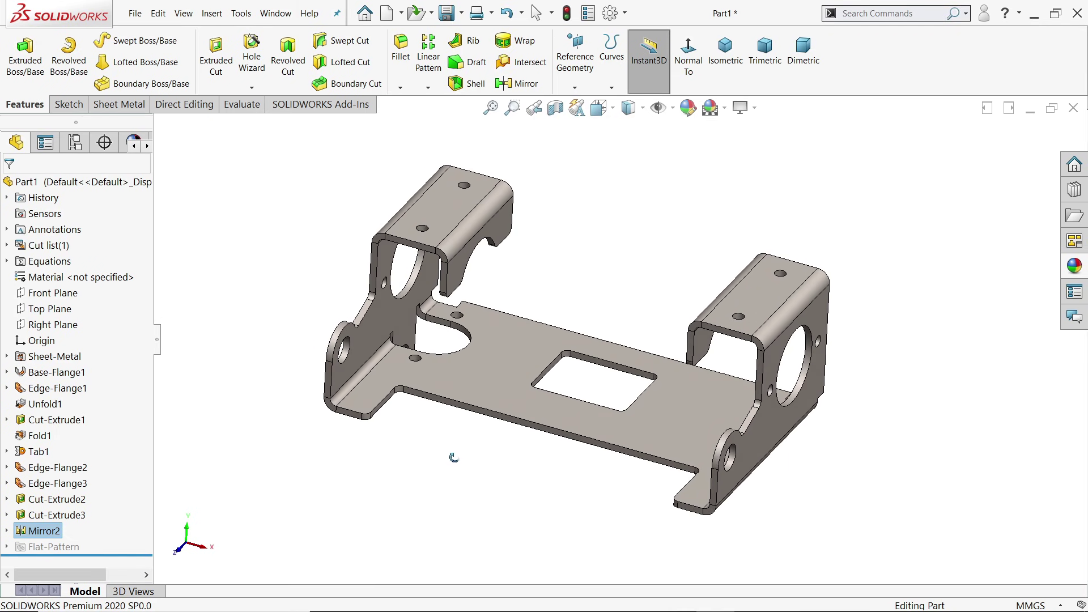
pyautogui.click(119, 106)
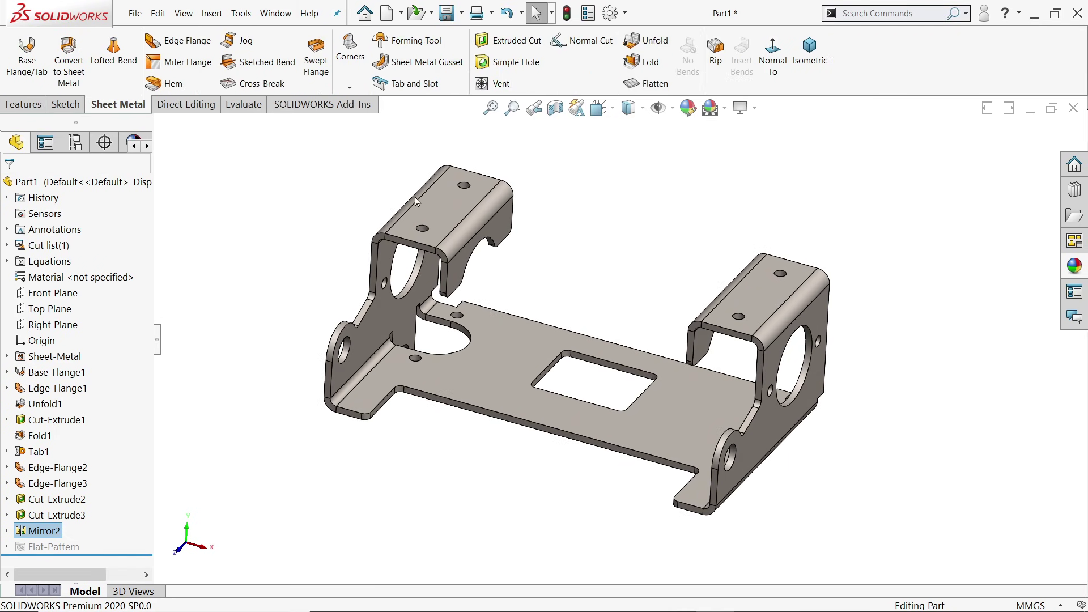
pyautogui.click(646, 41)
pyautogui.click(696, 396)
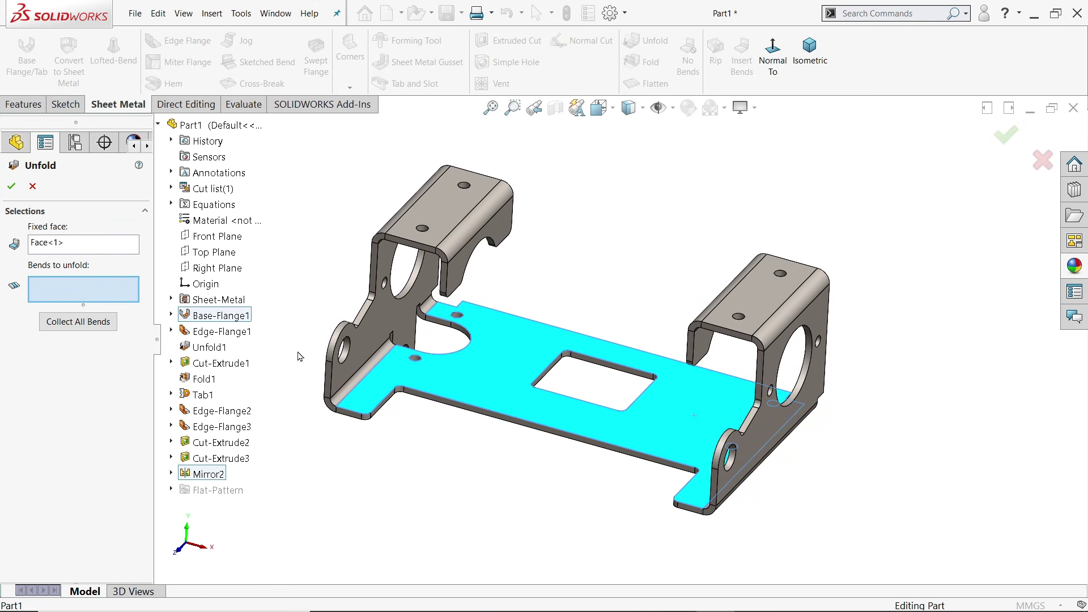
pyautogui.click(54, 321)
pyautogui.click(11, 187)
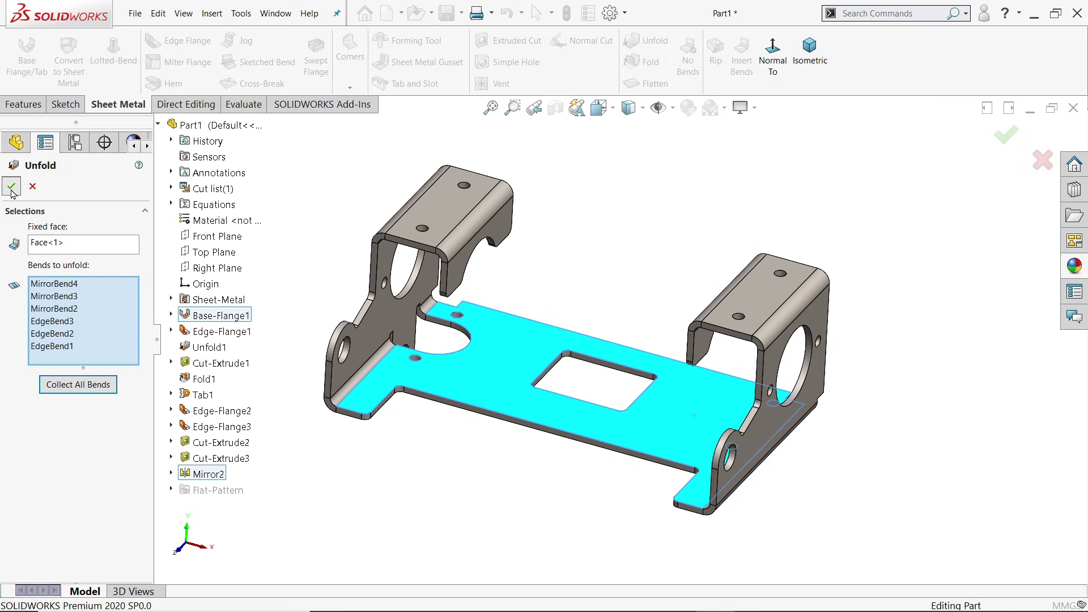
# On the flat base face, sketch a closed profile across the mirrored wall's bend, with a rounded inner end of about 6.1 mm radius and a straight outer end.
pyautogui.moveTo(751, 438); pyautogui.dragTo(791, 416, button='middle')
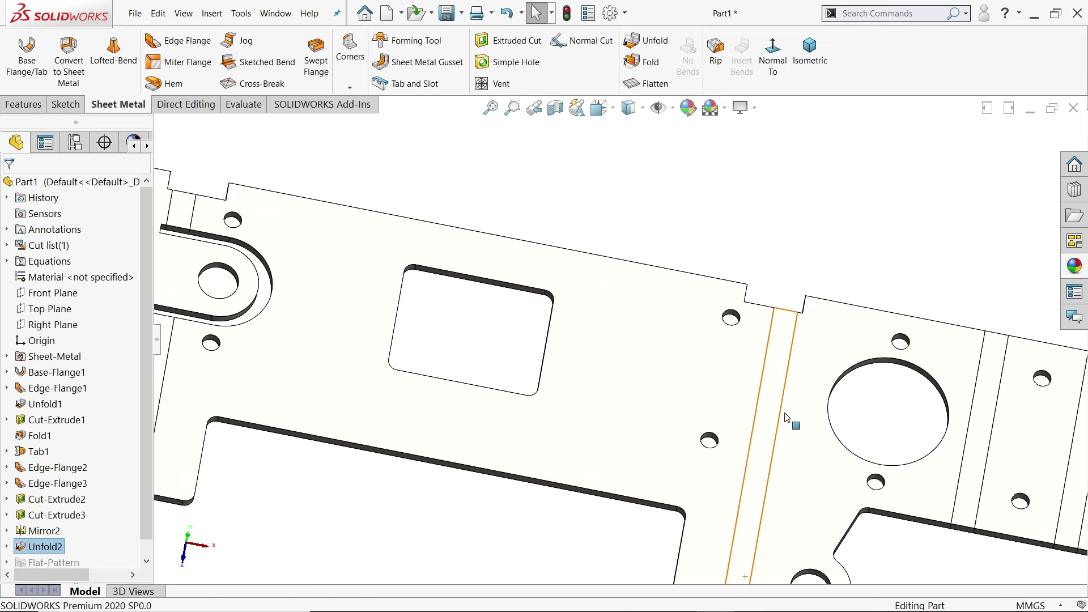
pyautogui.scroll(5, 788, 417)
pyautogui.click(721, 342)
pyautogui.click(737, 311)
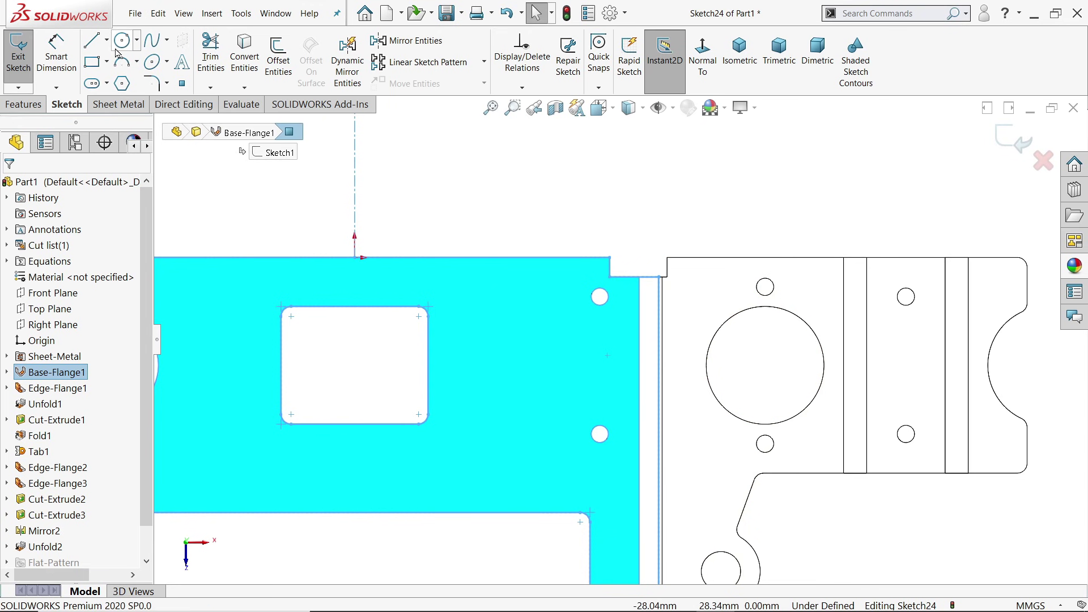
pyautogui.click(92, 41)
pyautogui.scroll(2, 646, 391)
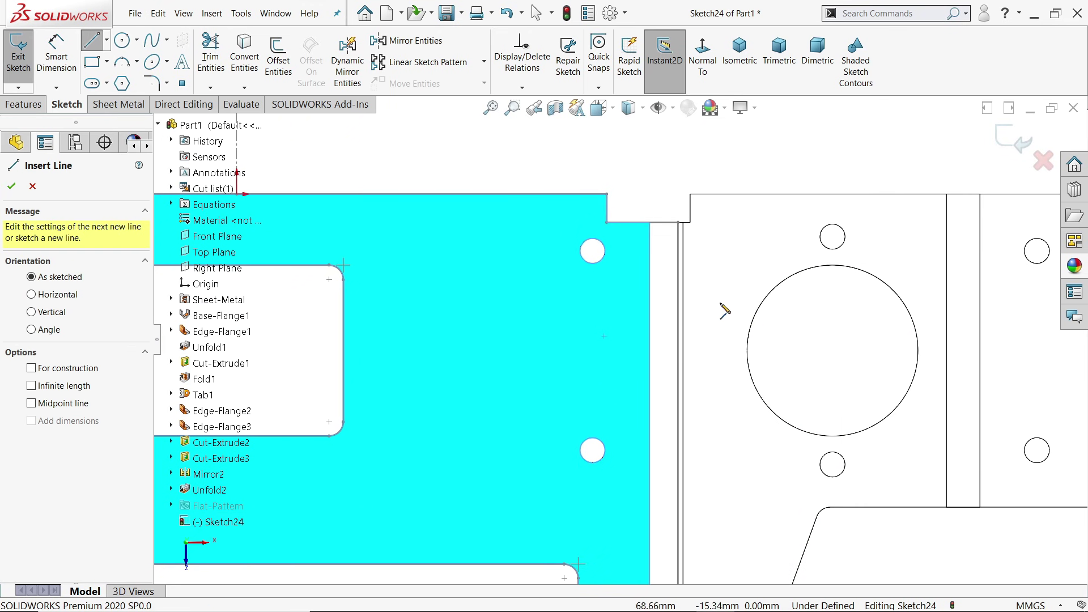
pyautogui.click(696, 291)
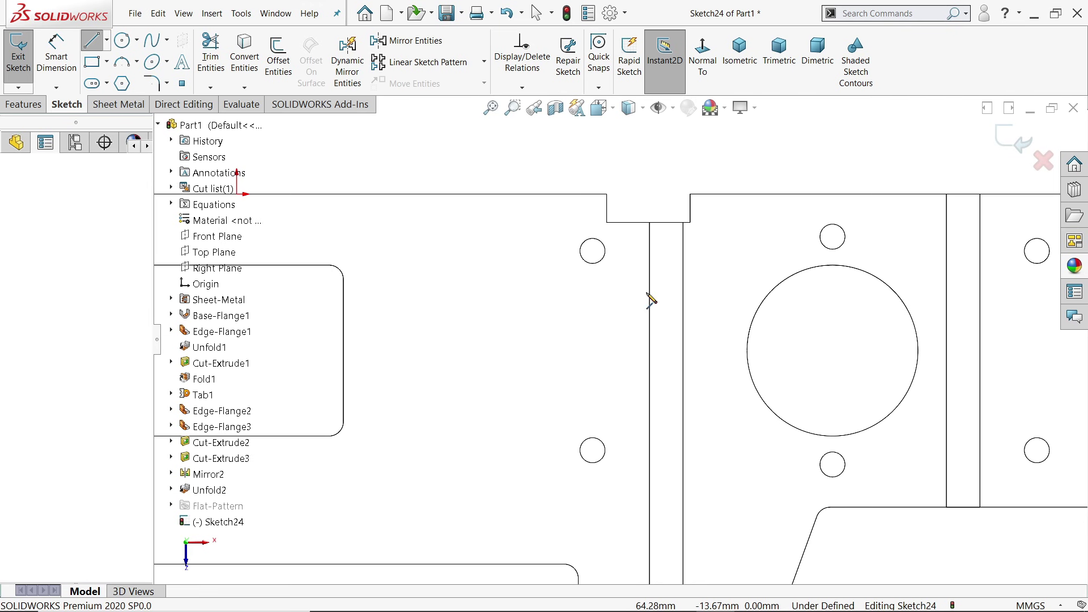
pyautogui.click(559, 291)
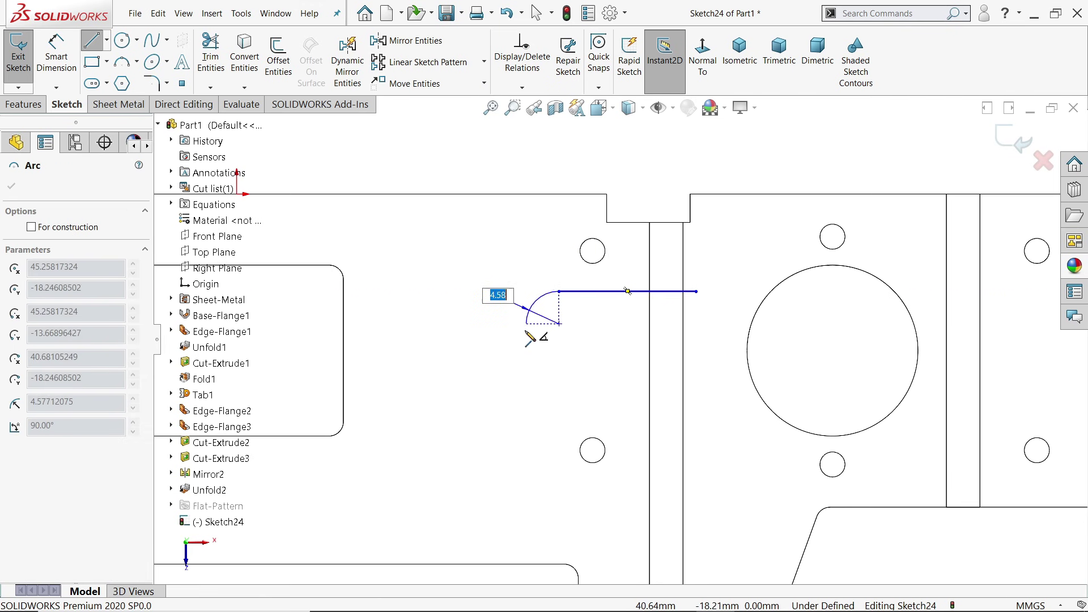
pyautogui.click(559, 378)
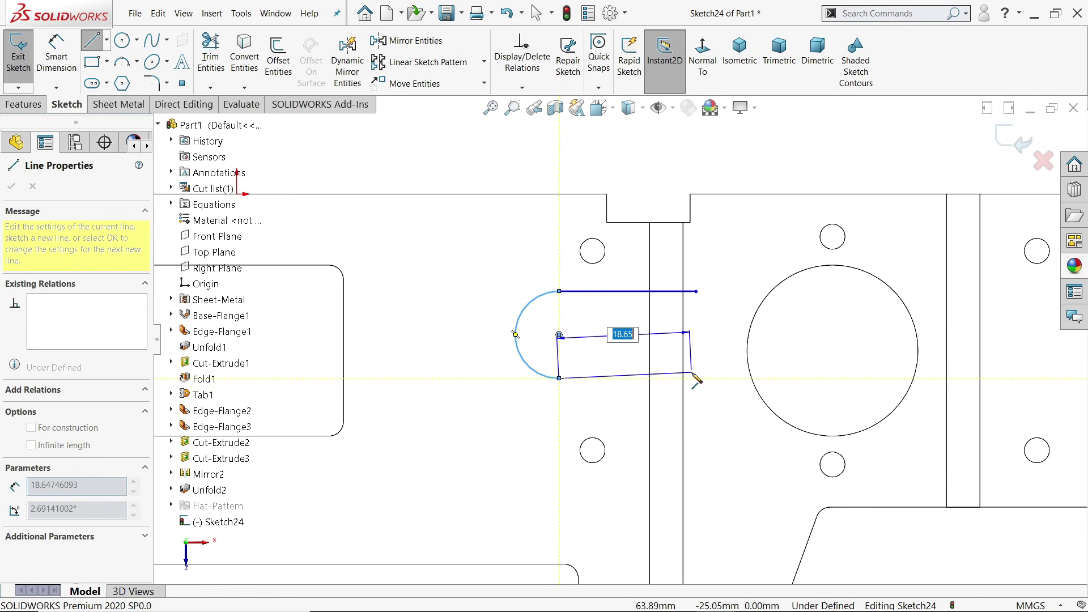
pyautogui.click(696, 378)
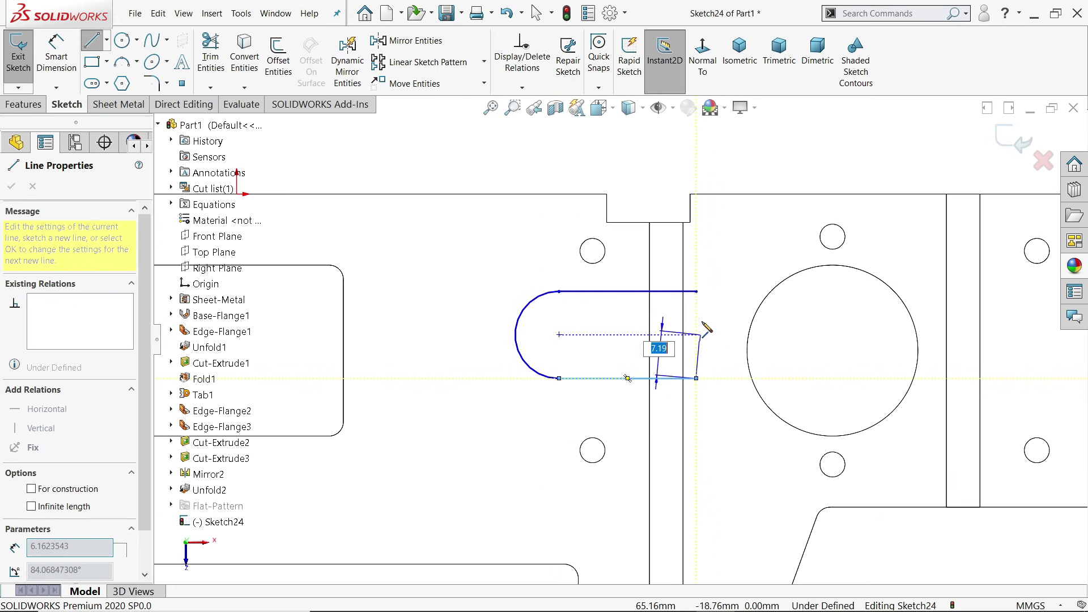
pyautogui.click(696, 291)
pyautogui.rightClick(709, 238)
pyautogui.click(754, 255)
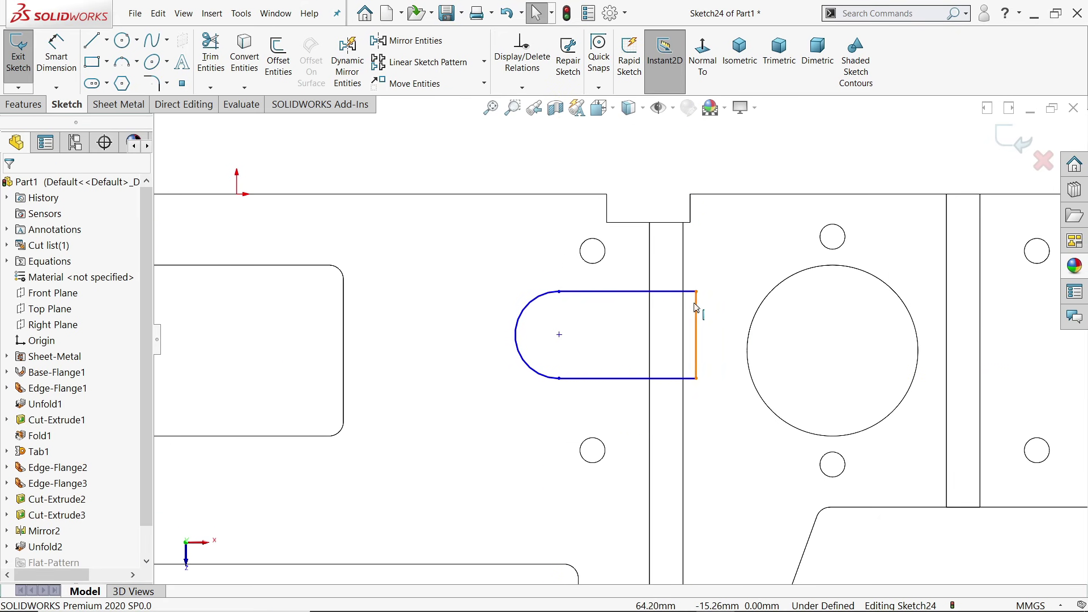
# Make the profile's straight end line collinear with the outer vertical edge of the bend relief notch.
pyautogui.click(691, 213)
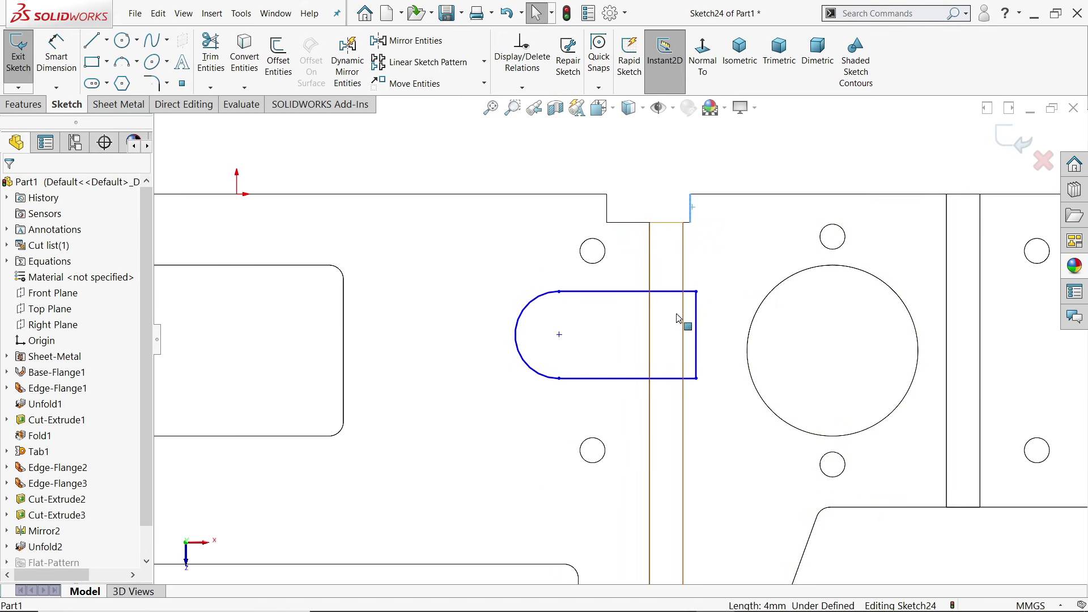
pyautogui.keyDown('ctrl'); pyautogui.click(700, 333); pyautogui.keyUp('ctrl')
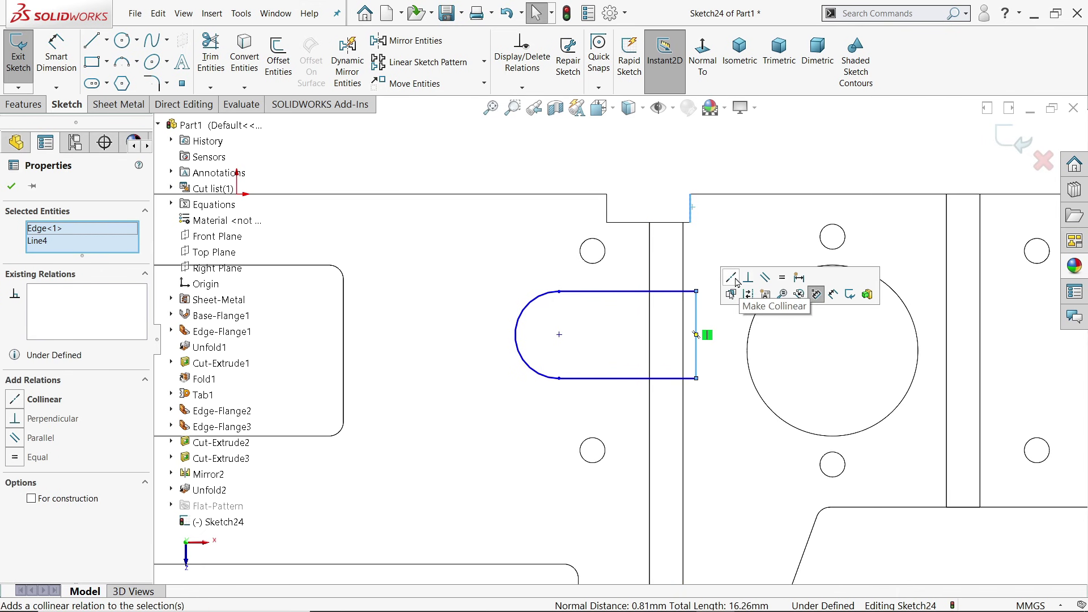
pyautogui.click(735, 283)
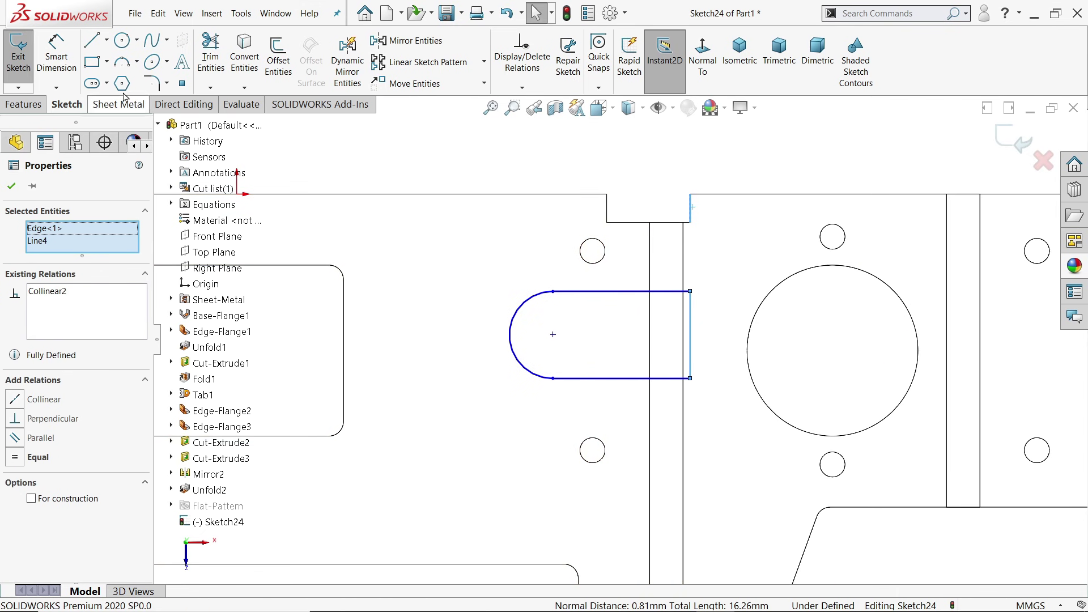
# Dimension the profile's arc to a 10 mm radius.
pyautogui.click(56, 59)
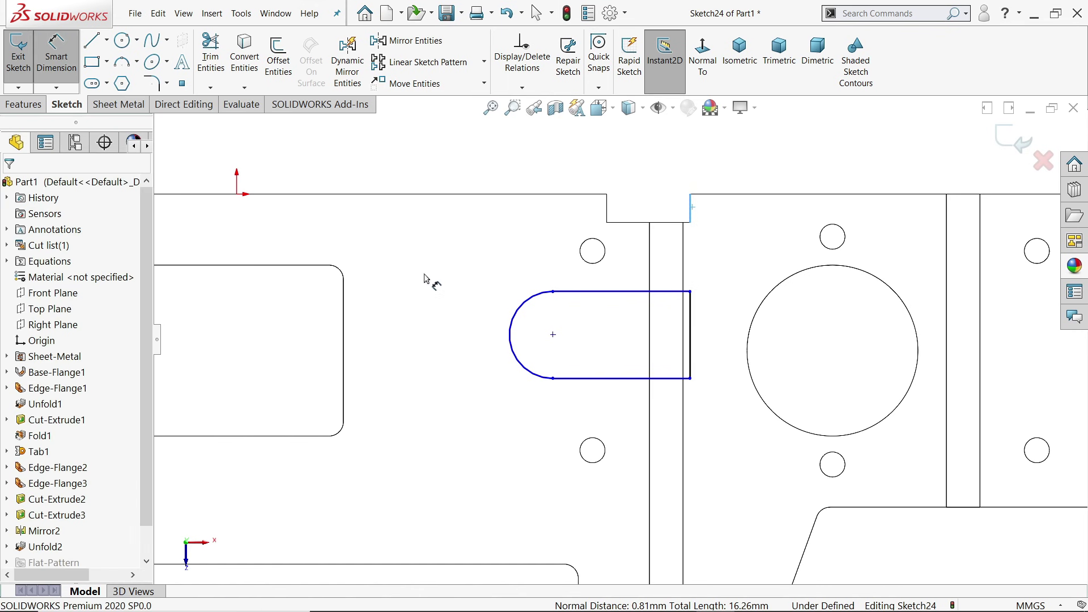
pyautogui.click(519, 304)
pyautogui.click(504, 300)
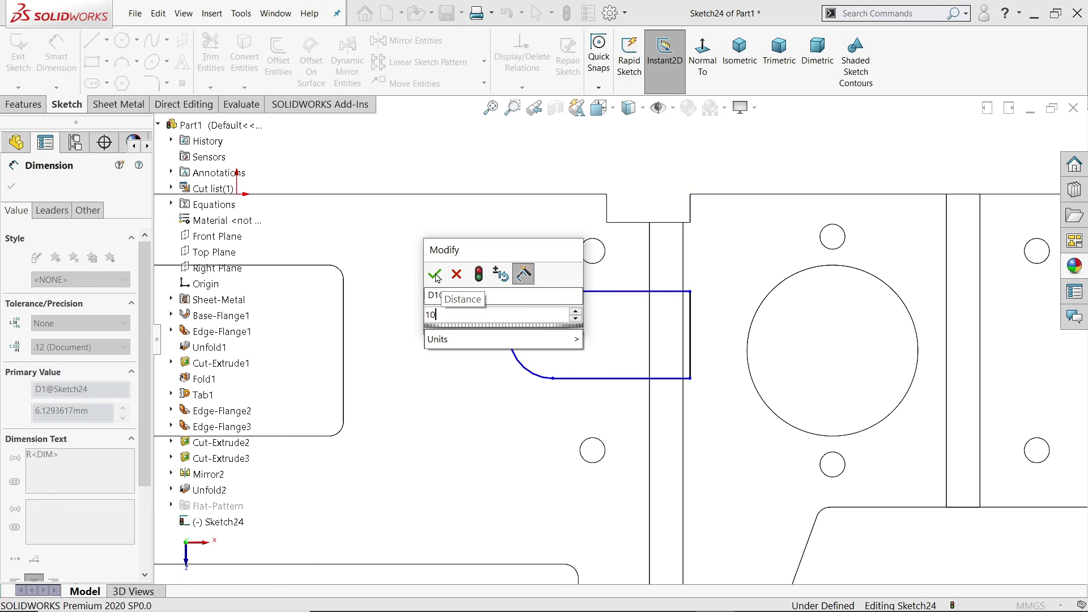
pyautogui.press('Return')
# Dimension the arc centre 22 mm from the base plate's upper edge.
pyautogui.click(553, 309)
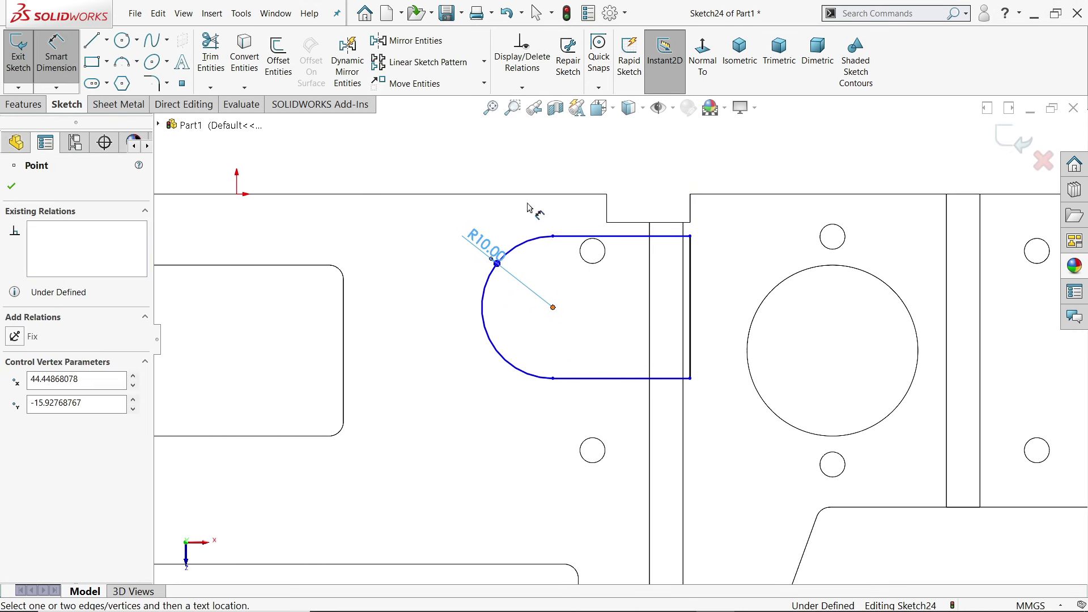
pyautogui.click(527, 193)
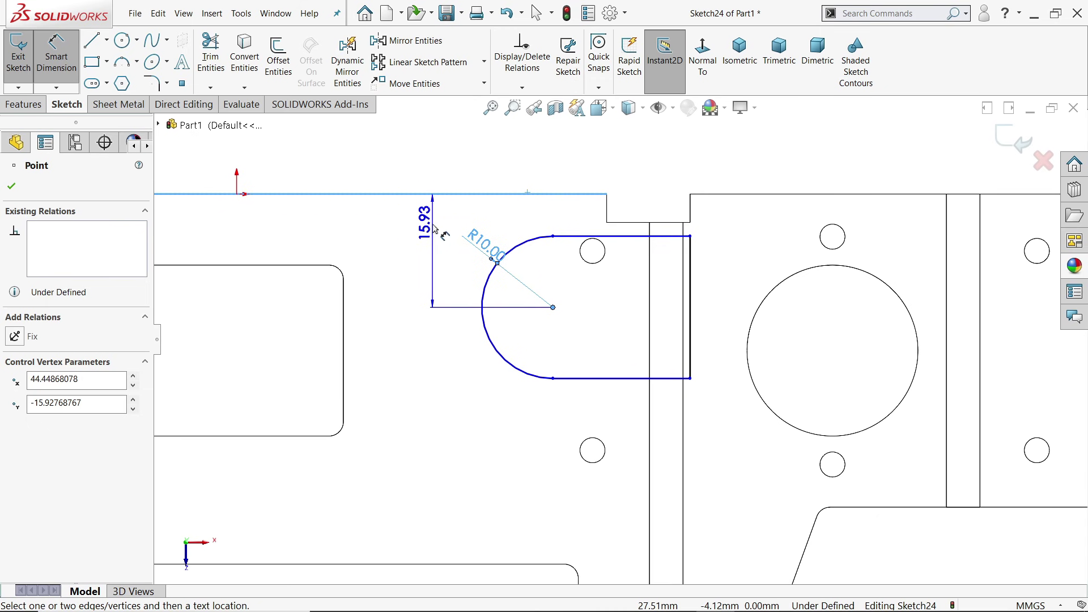
pyautogui.click(436, 226)
pyautogui.write('22')
pyautogui.click(363, 202)
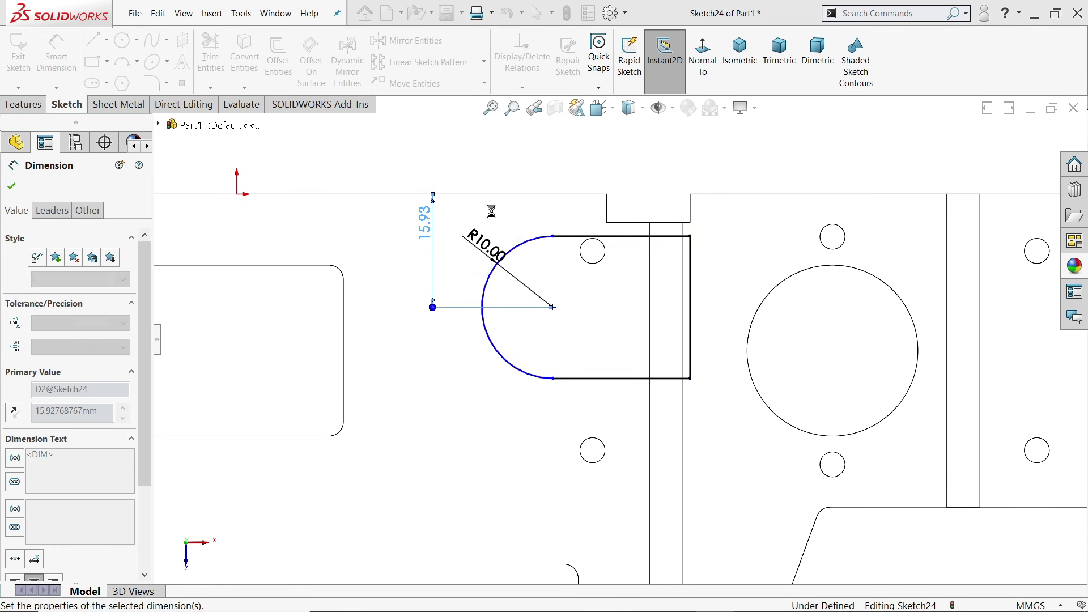
# Dimension the arc centre 2 mm horizontally from the inner vertical edge of the bend relief notch.
pyautogui.scroll(-1, 606, 194)
pyautogui.click(606, 221)
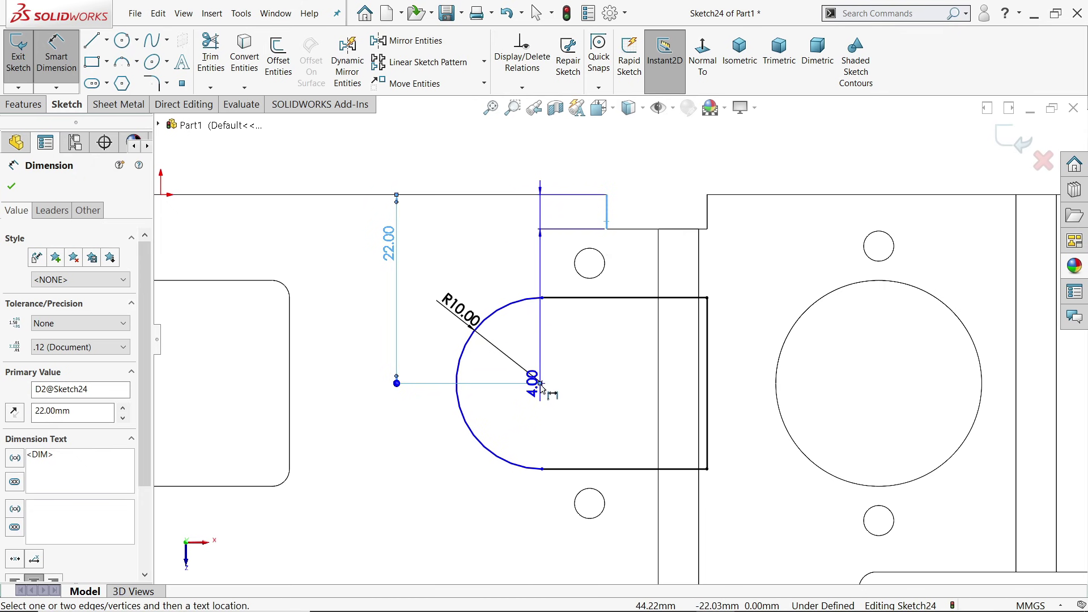
pyautogui.click(513, 302)
pyautogui.click(568, 163)
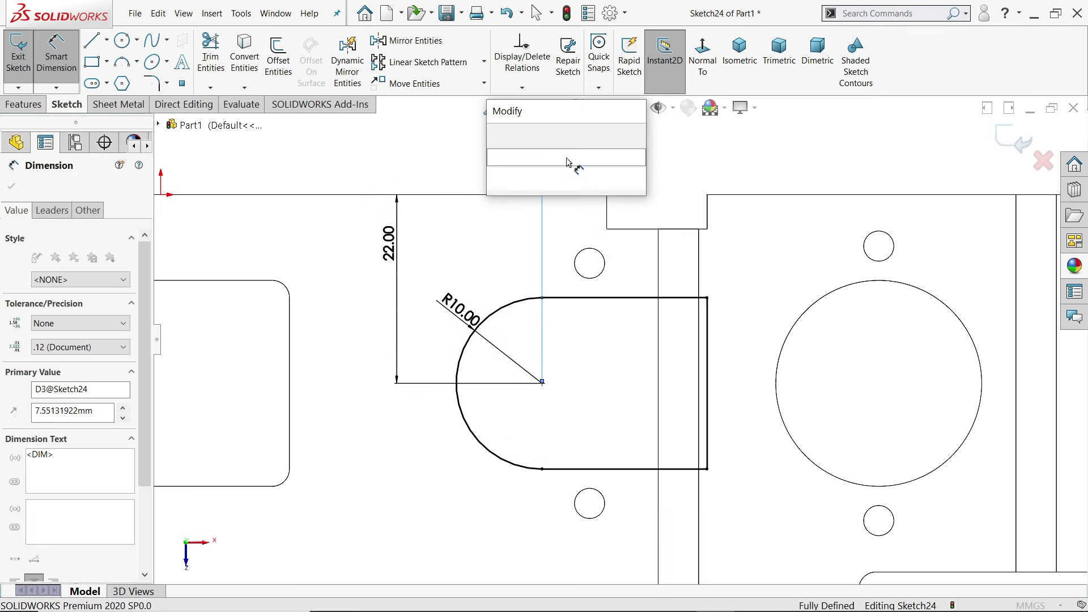
pyautogui.click(498, 134)
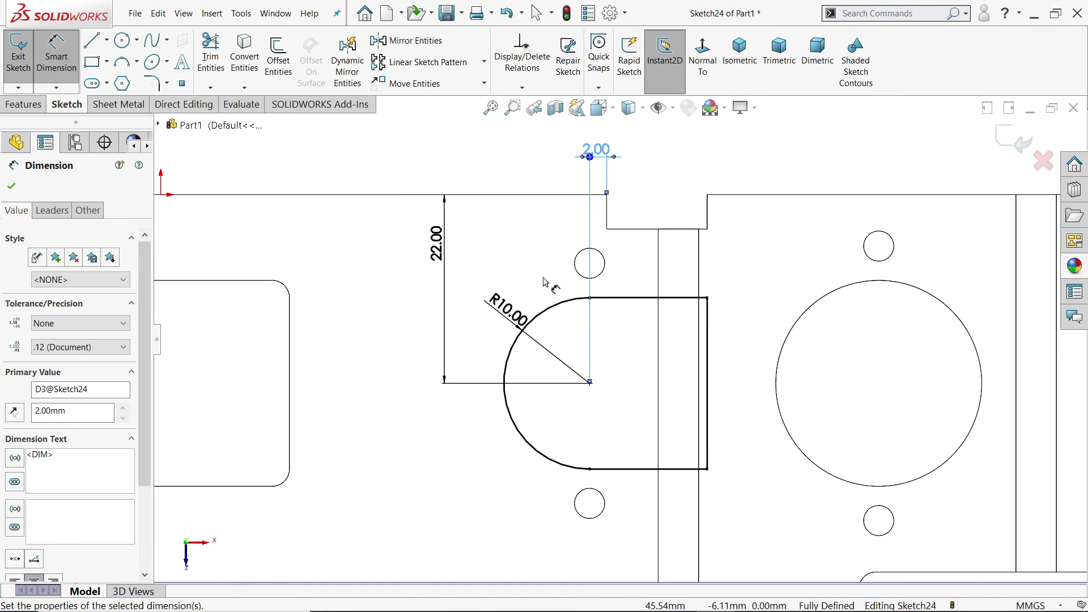
pyautogui.click(10, 186)
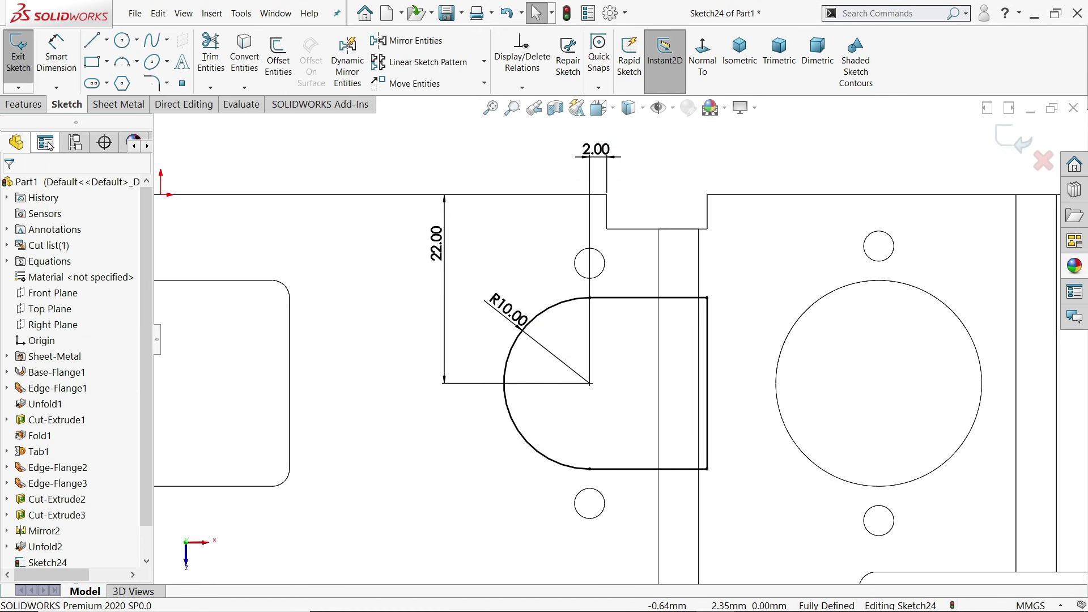
# Cut the profile through the unfolded sheet with a Blind Extruded Cut linked to thickness, with Normal cut enabled.
pyautogui.click(117, 104)
pyautogui.click(529, 41)
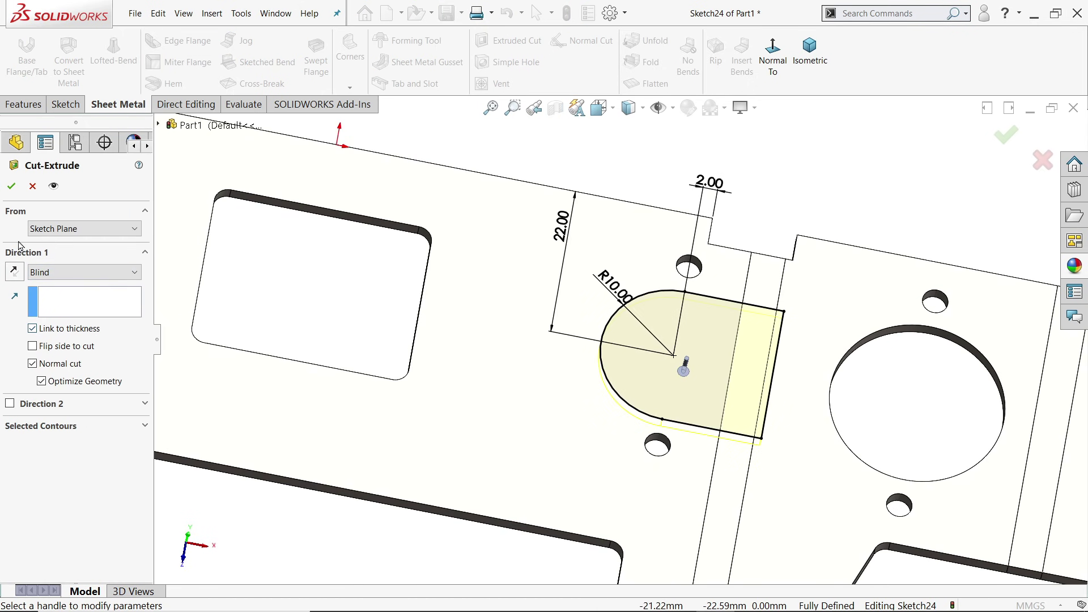
pyautogui.click(13, 188)
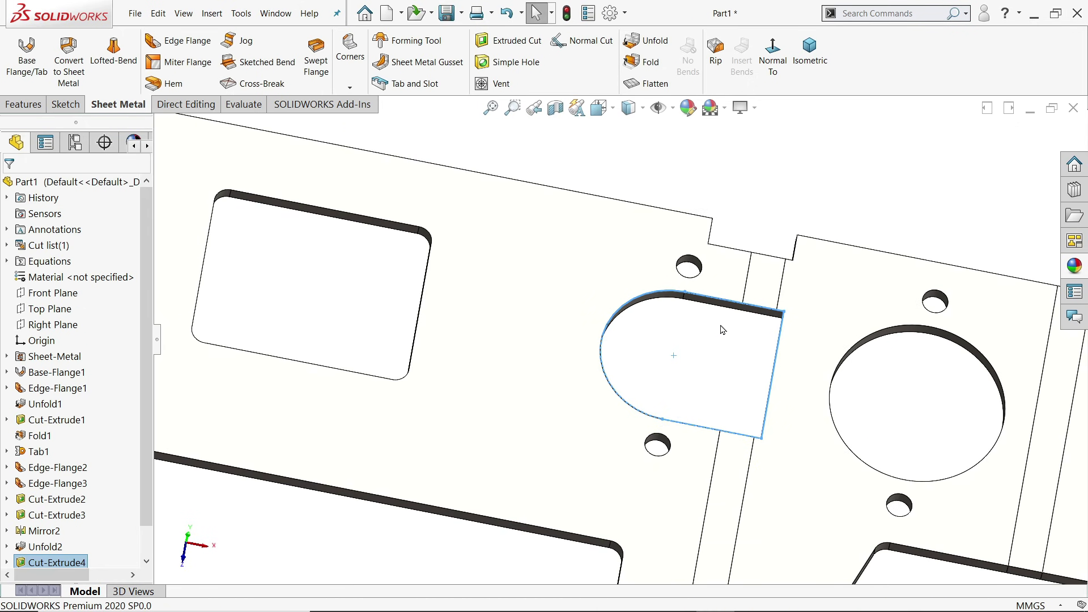
pyautogui.scroll(3, 707, 324)
pyautogui.scroll(-2, 707, 324)
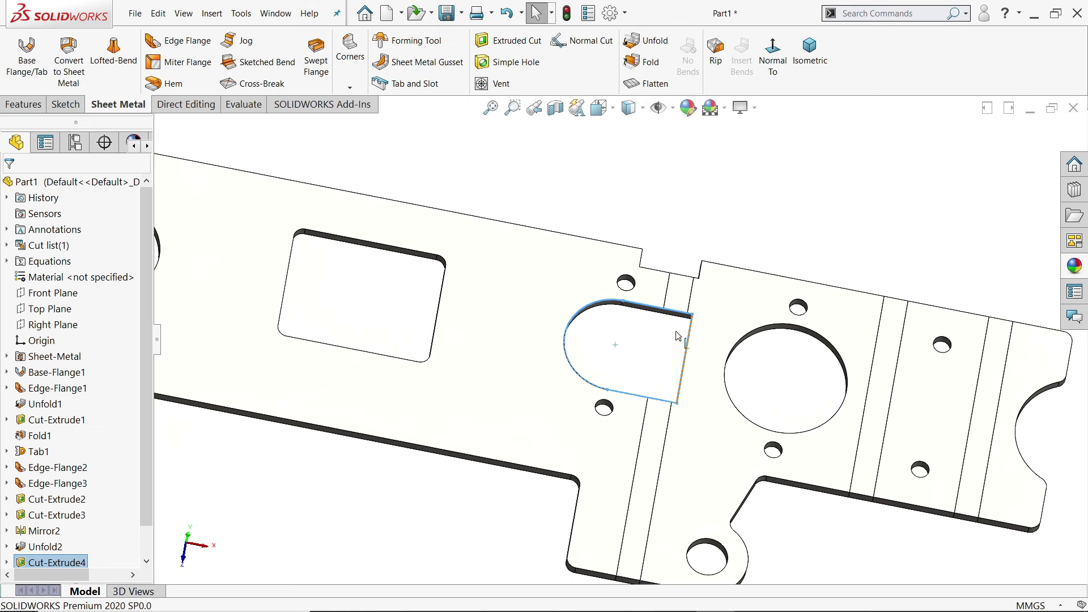
# Fold all six bends, three on each side, keeping the base plate face fixed.
pyautogui.click(646, 62)
pyautogui.scroll(3, 528, 374)
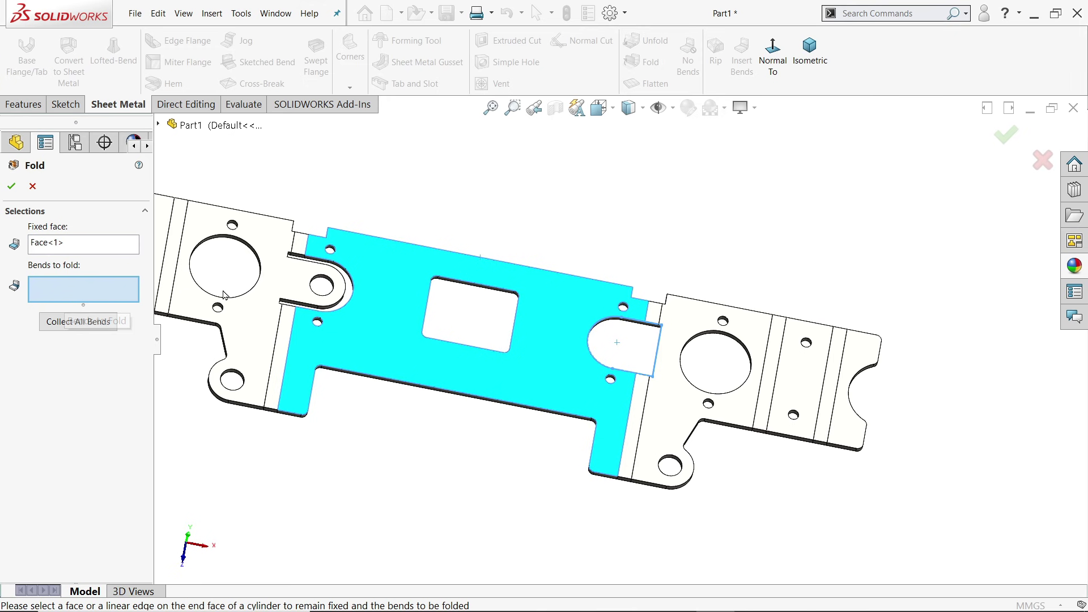
pyautogui.hotkey('ctrl', 'Right')
pyautogui.hotkey('ctrl', 'Right')
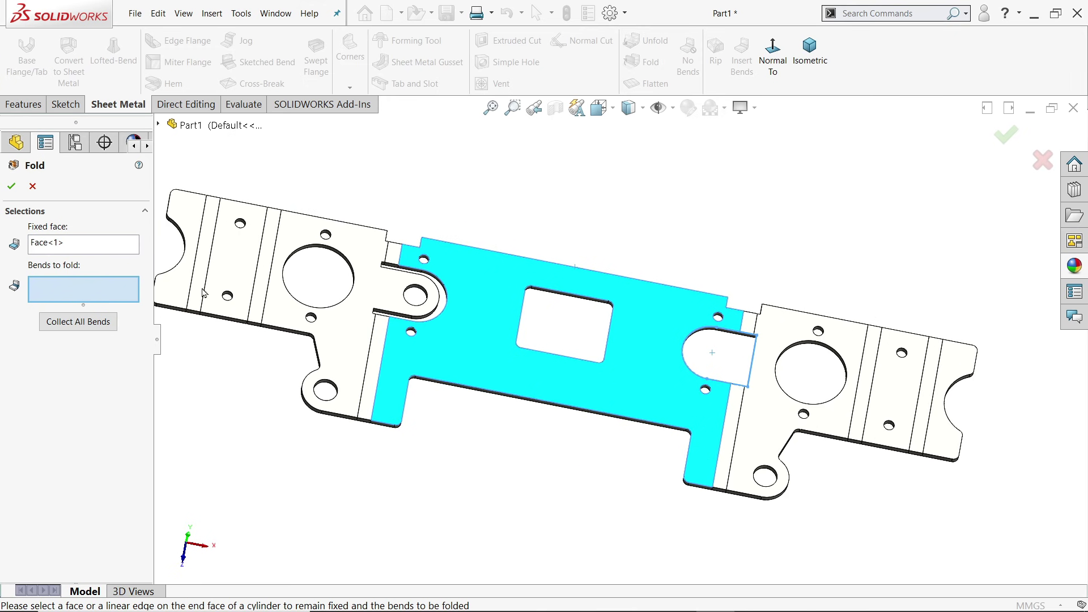
pyautogui.click(200, 283)
pyautogui.click(258, 299)
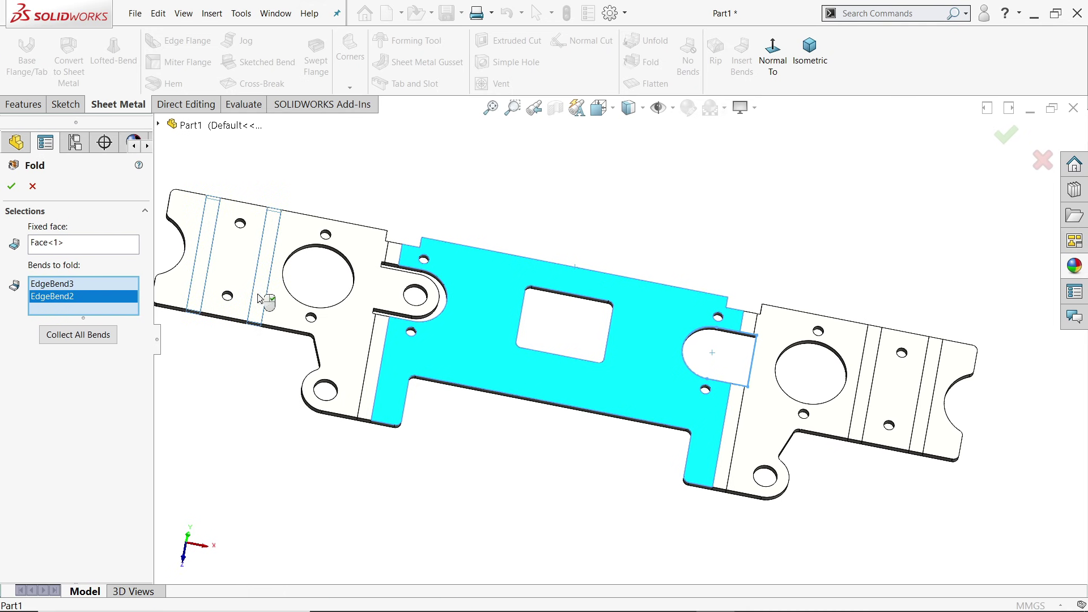
pyautogui.click(373, 351)
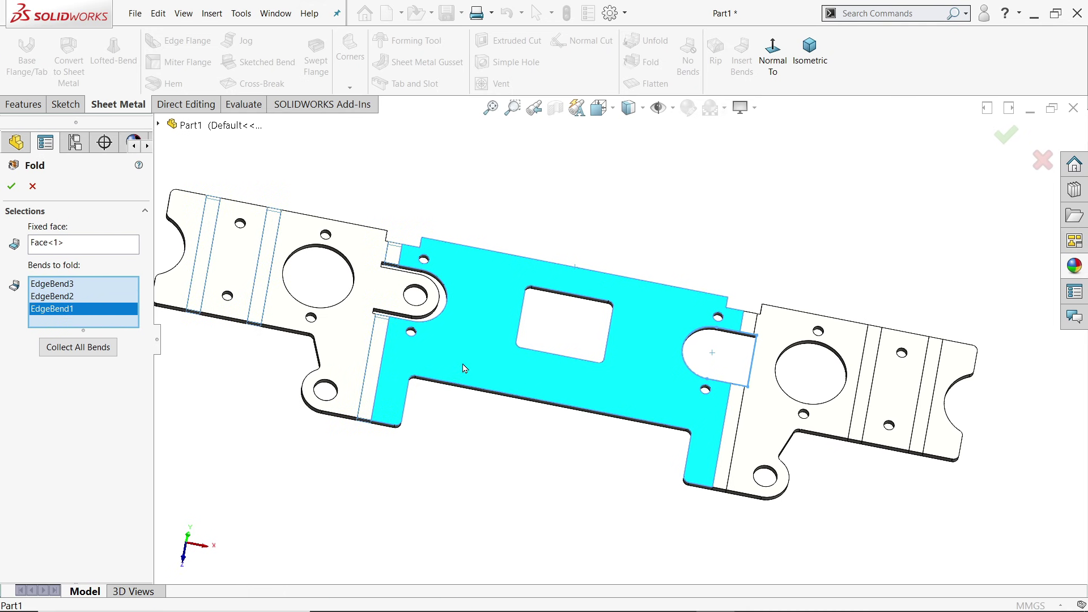
pyautogui.click(734, 422)
pyautogui.click(861, 416)
pyautogui.click(924, 426)
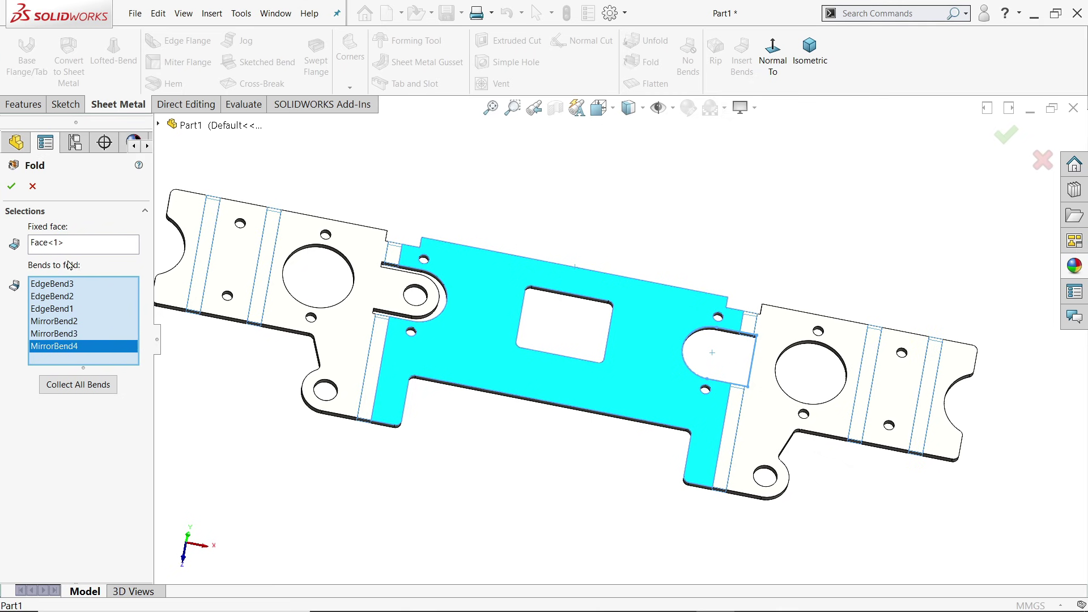
pyautogui.click(9, 190)
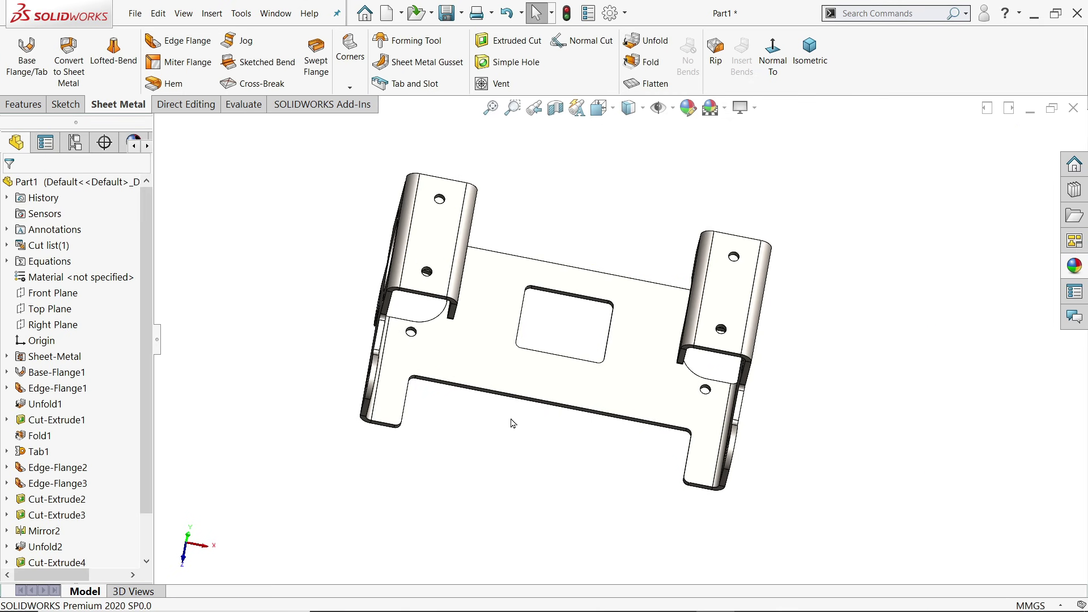
# Start a sketch on the mirrored side flange's outer face and convert the entities of Tab1's Sketch10 into it.
pyautogui.moveTo(581, 344); pyautogui.dragTo(517, 289, button='middle')
pyautogui.scroll(-5, 685, 399)
pyautogui.click(617, 320)
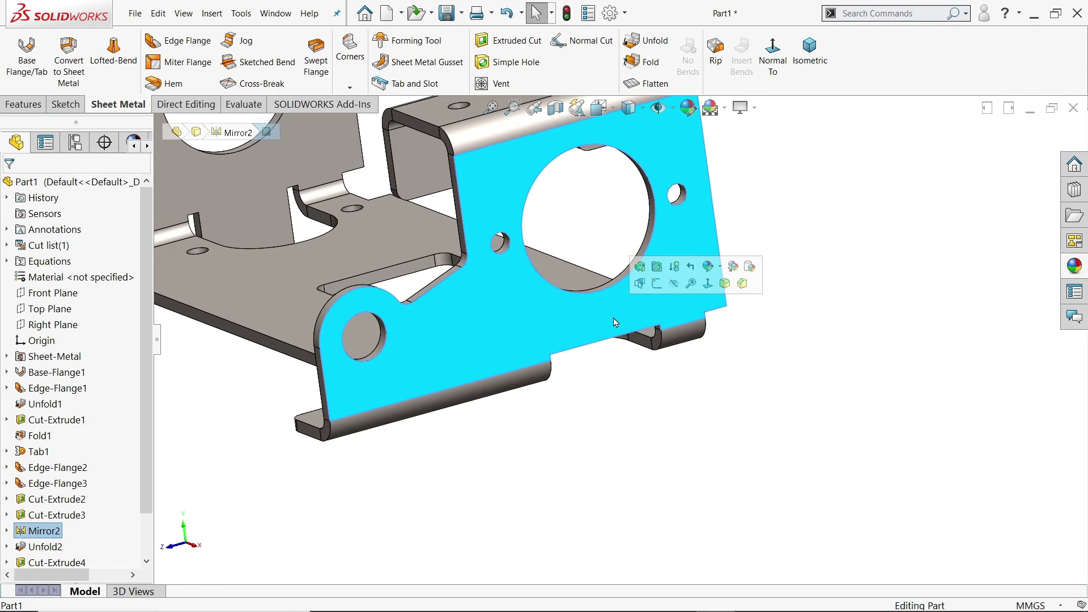
pyautogui.click(657, 285)
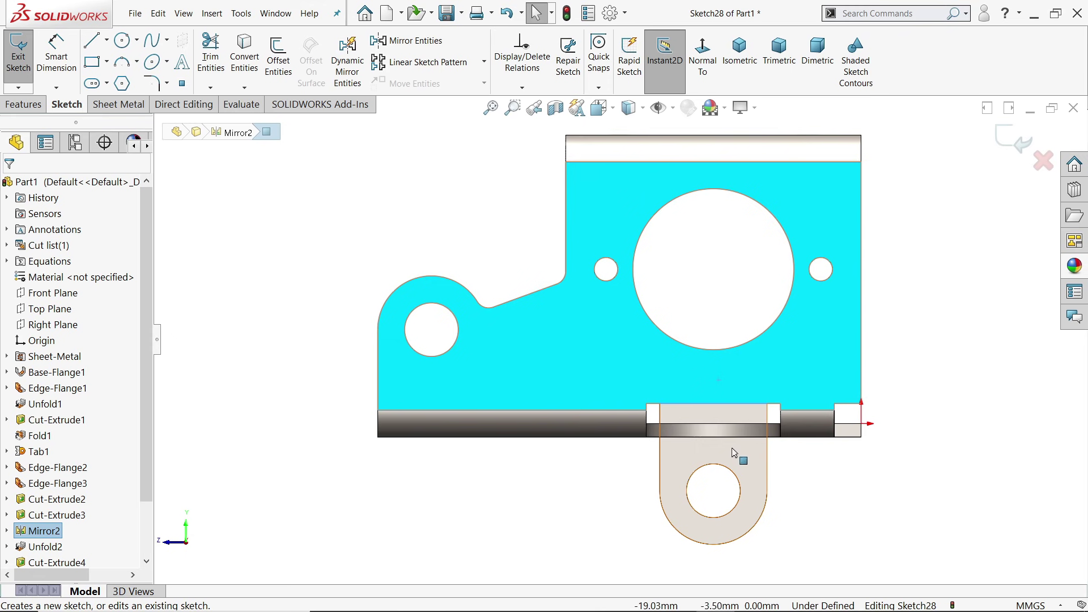
pyautogui.click(7, 451)
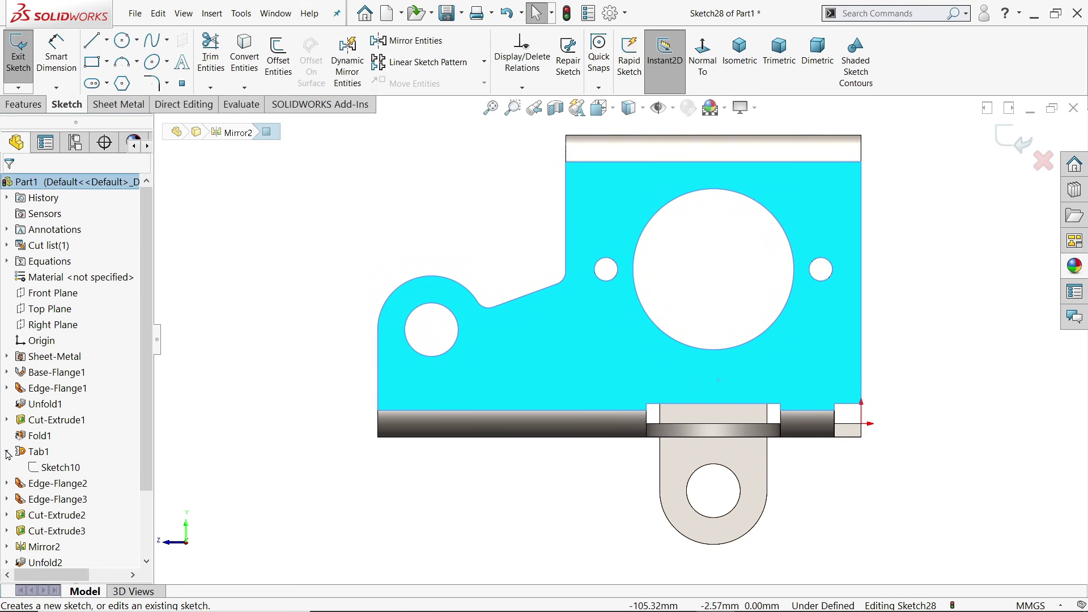
pyautogui.click(49, 468)
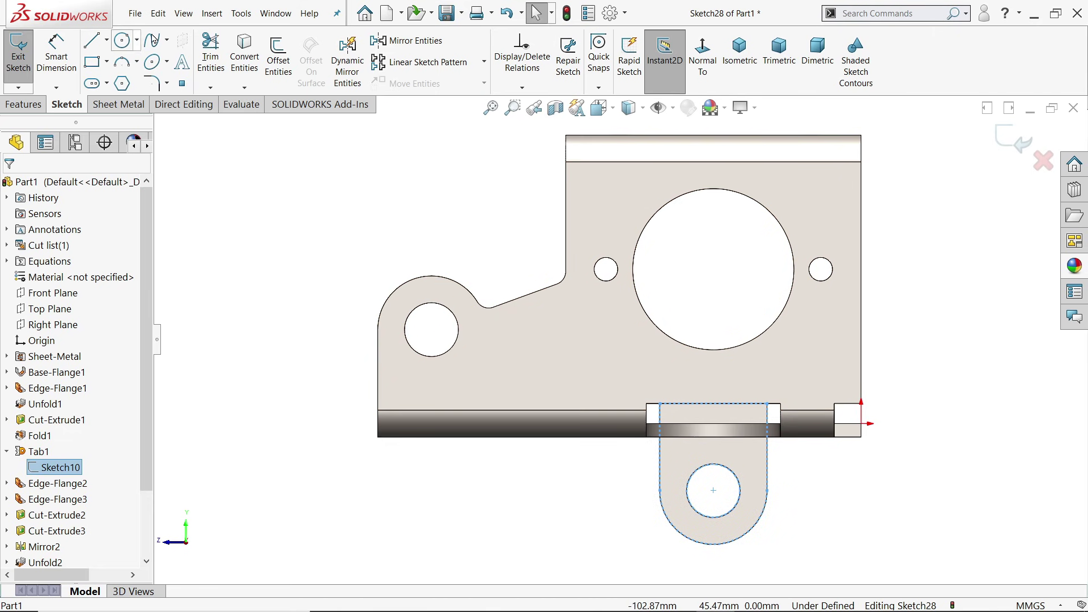
pyautogui.press('Escape')
# Create a Base Flange/Tab from the converted profile, keeping the 2 mm thickness and Merge result enabled.
pyautogui.moveTo(588, 401); pyautogui.dragTo(755, 465, button='middle')
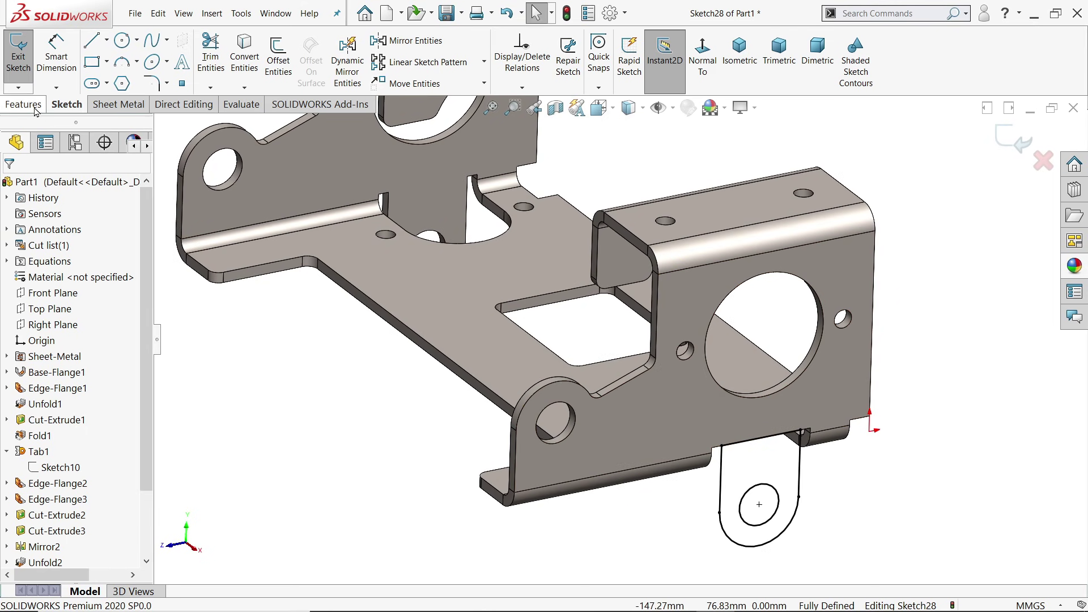
pyautogui.click(118, 104)
pyautogui.click(26, 67)
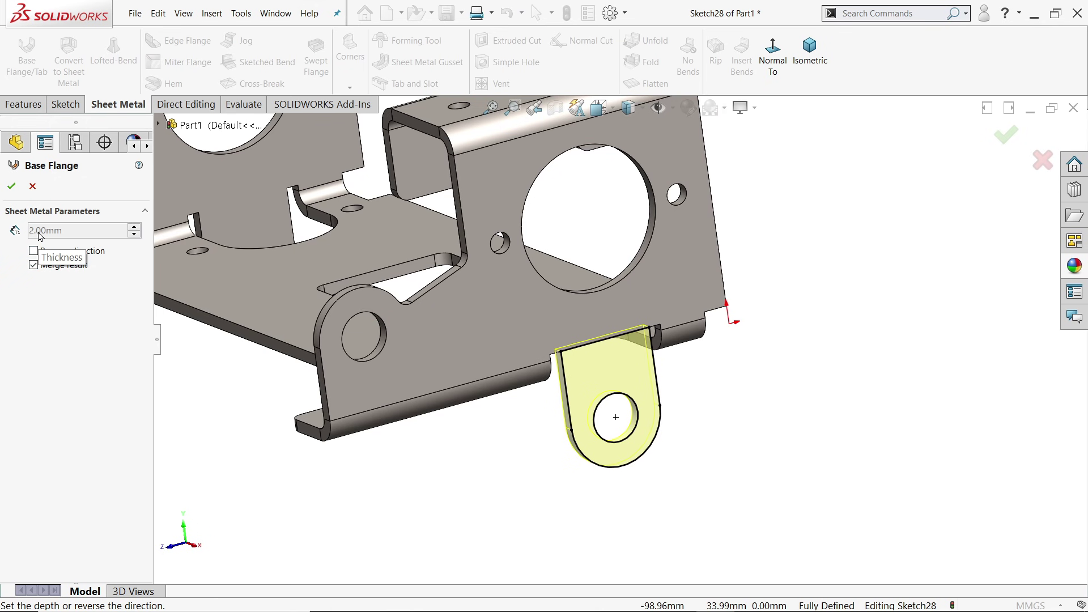
pyautogui.click(12, 184)
pyautogui.scroll(-3, 673, 439)
pyautogui.scroll(-3, 414, 234)
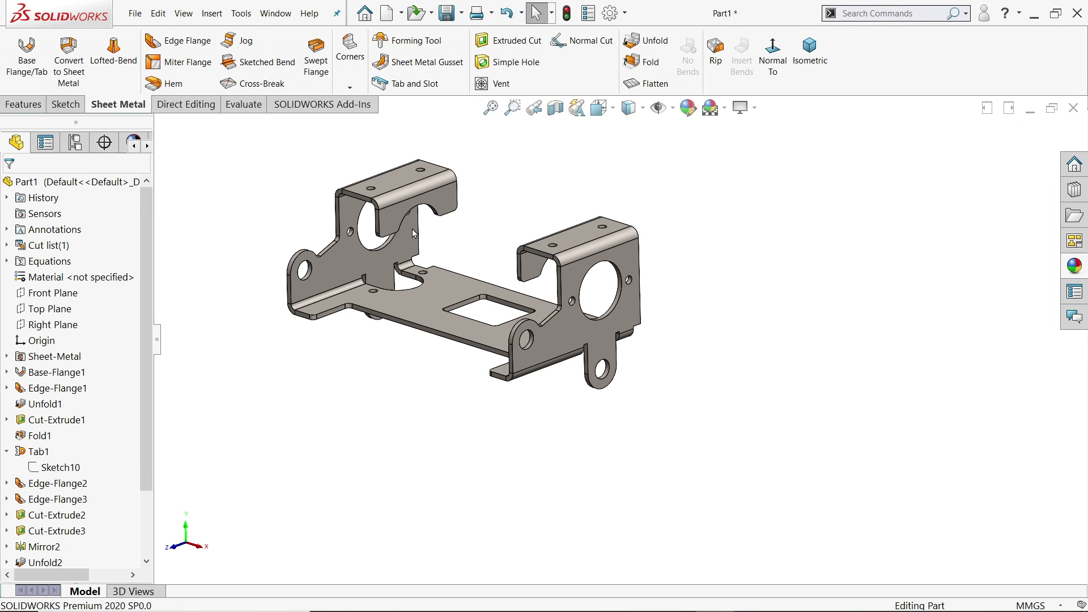
pyautogui.scroll(-2, 414, 235)
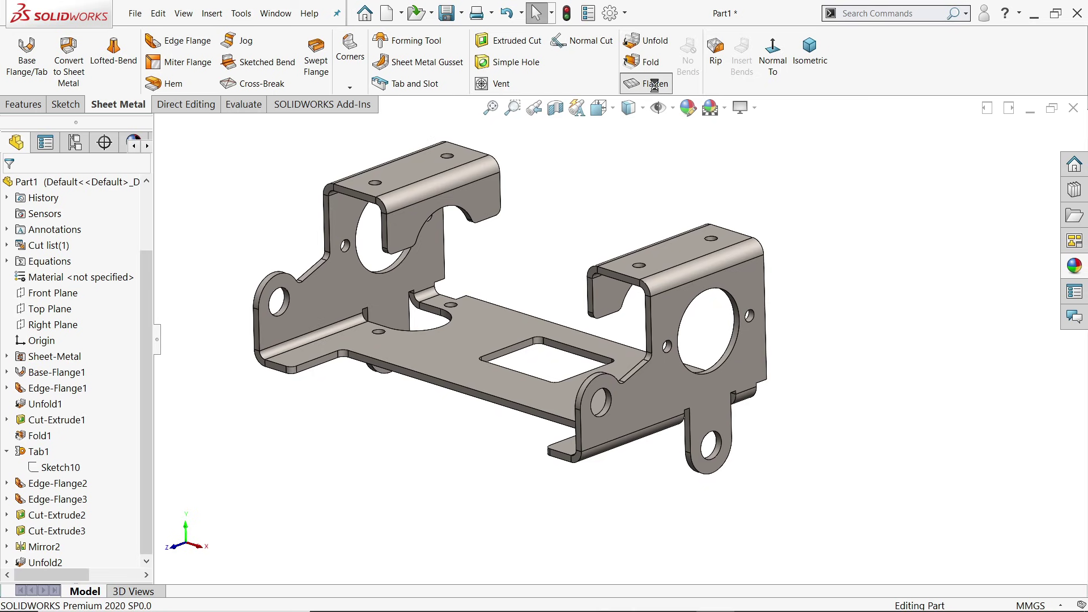
# Flatten the part to inspect the slots around both tabs, and return it to the folded isometric view.
pyautogui.click(655, 85)
pyautogui.scroll(-4, 643, 295)
pyautogui.hotkey('ctrl', '8')
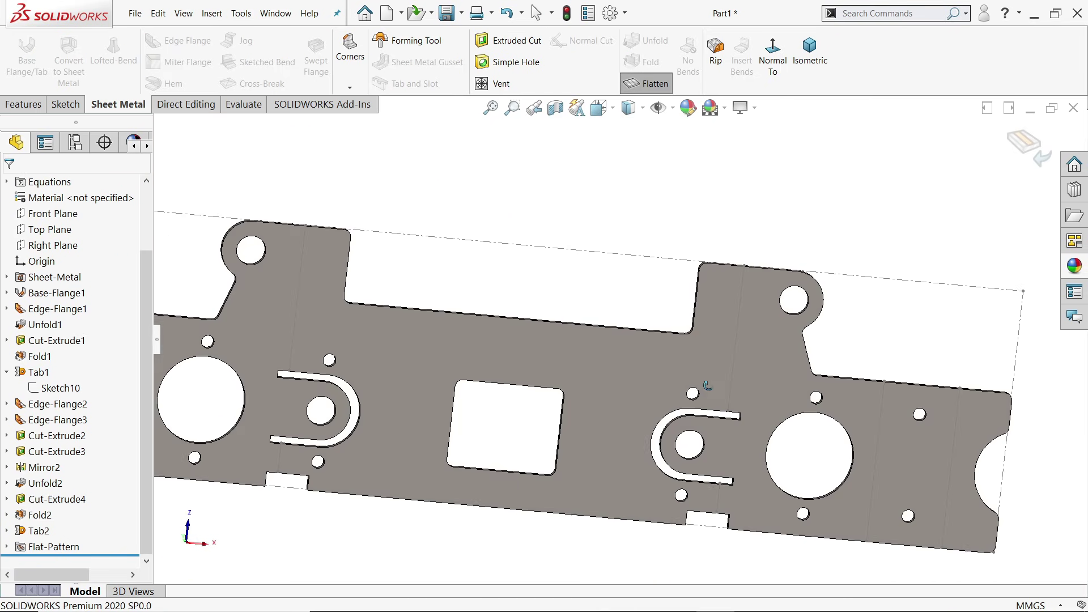
pyautogui.scroll(-4, 702, 390)
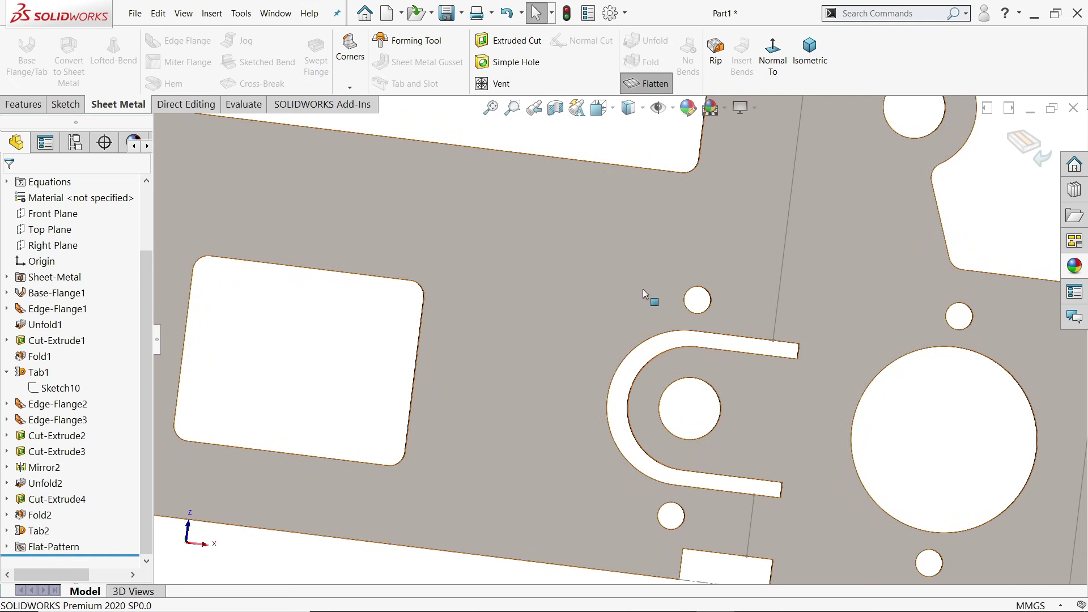
pyautogui.hotkey('ctrl', '1')
pyautogui.click(651, 87)
pyautogui.hotkey('ctrl', '7')
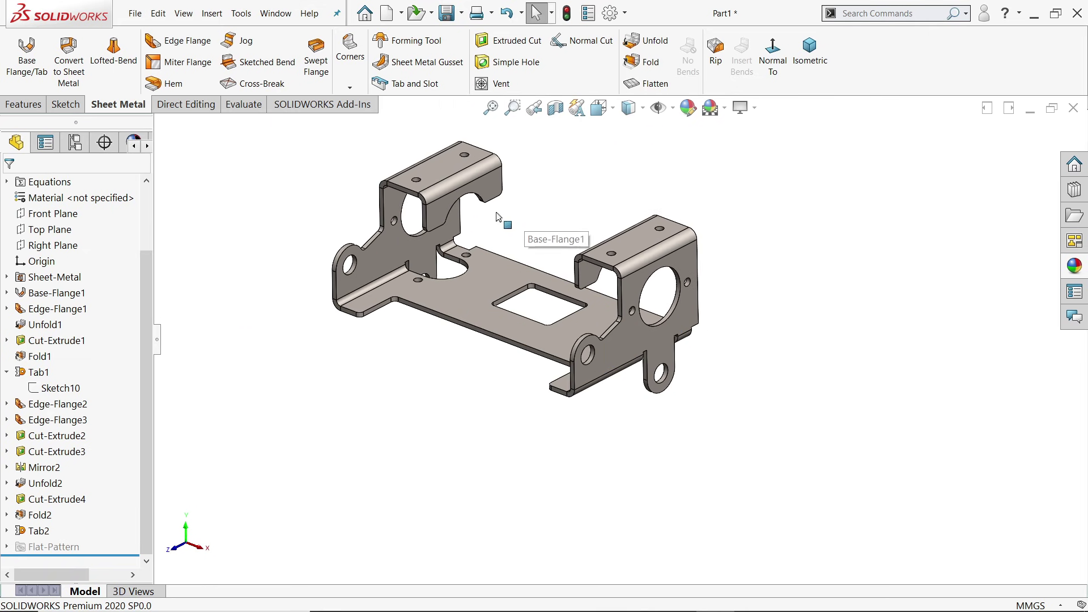
# Switch to Advanced Sheet Metal Exercise.PNG in Photos, examine the Front View, Detail B and Section A-A dimensions, and return to the part.
pyautogui.scroll(-3, 496, 217)
pyautogui.scroll(2, 564, 244)
pyautogui.hotkey('alt', 'Tab')
pyautogui.scroll(4, 387, 299)
pyautogui.scroll(-2, 391, 306)
pyautogui.scroll(3, 385, 309)
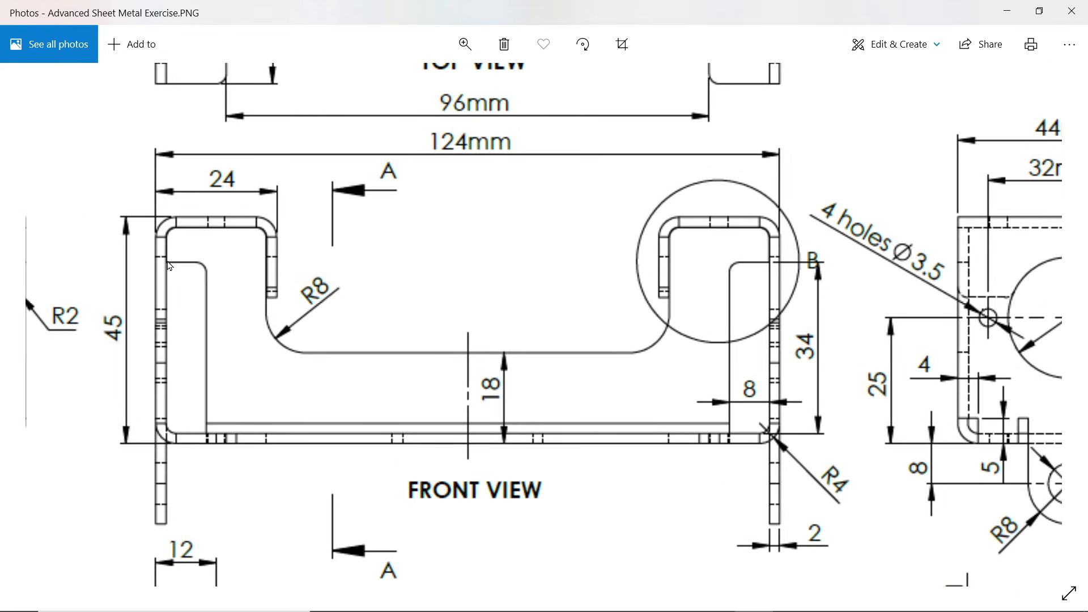
pyautogui.moveTo(753, 429); pyautogui.dragTo(675, 408)
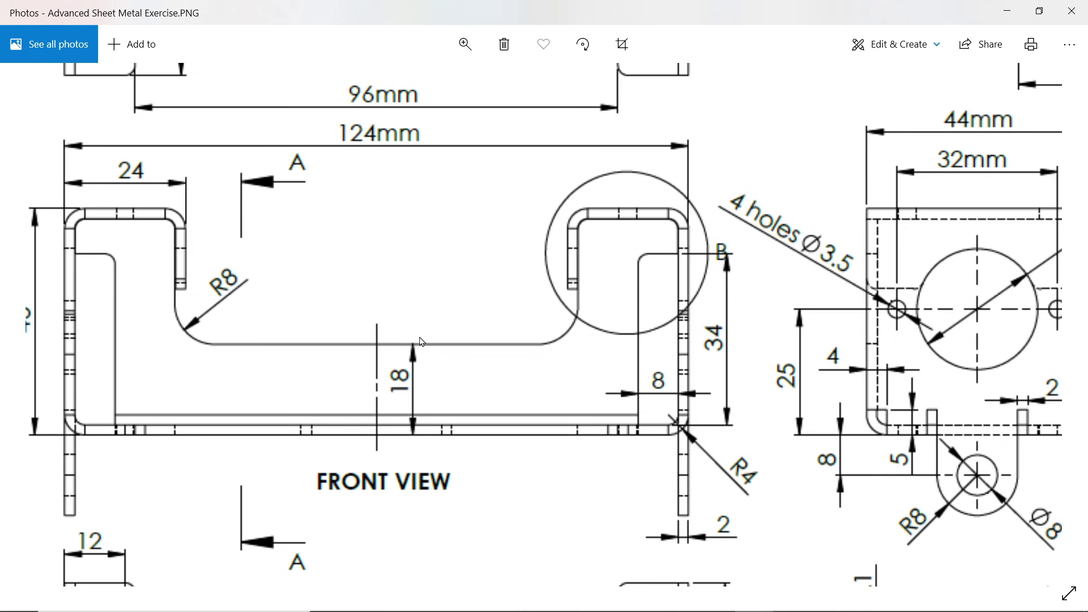
pyautogui.moveTo(756, 407); pyautogui.dragTo(627, 183)
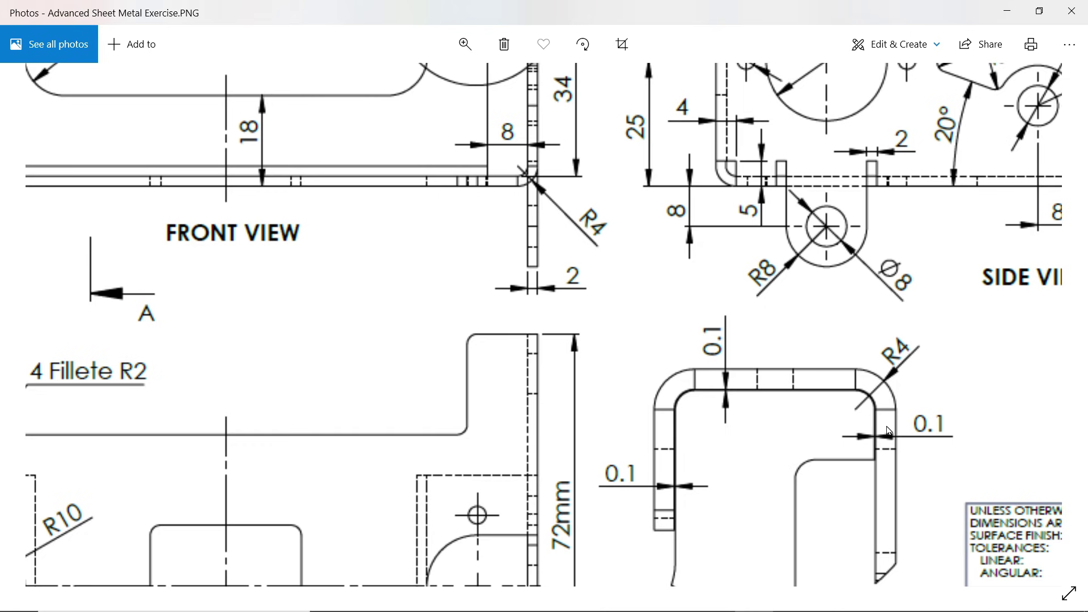
pyautogui.moveTo(811, 444); pyautogui.dragTo(805, 329)
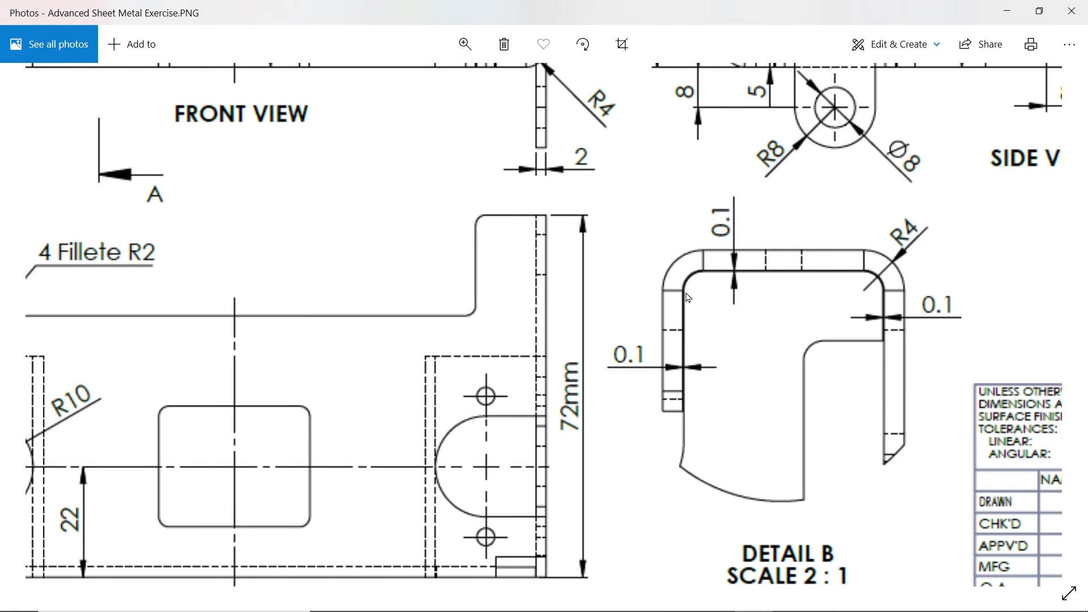
pyautogui.moveTo(811, 303); pyautogui.dragTo(956, 477)
pyautogui.moveTo(796, 330)
pyautogui.mouseDown()
pyautogui.moveTo(633, 371)
pyautogui.moveTo(1043, 379)
pyautogui.mouseUp()
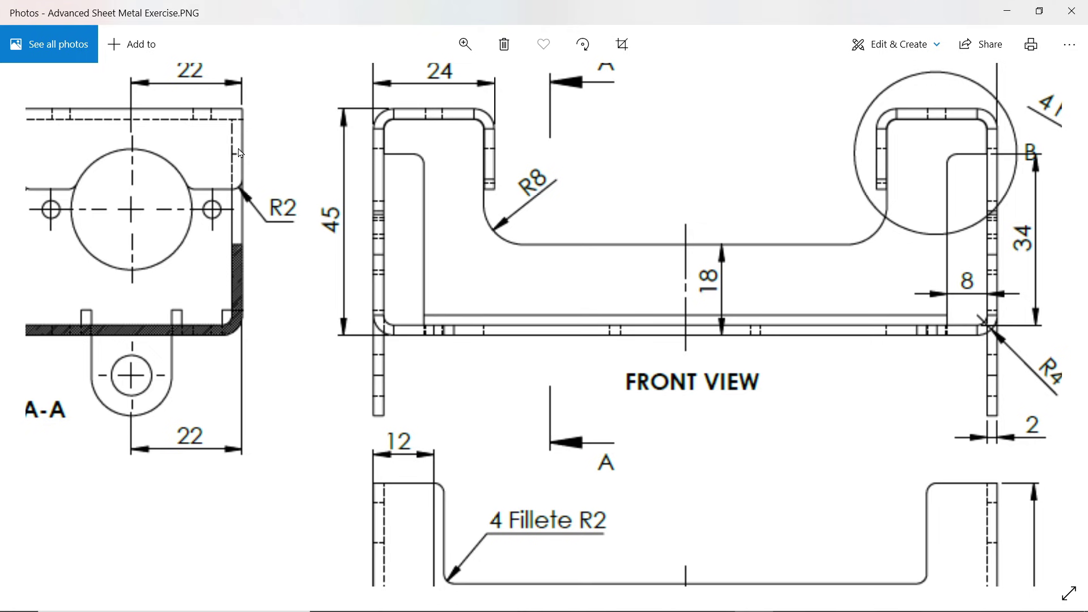
pyautogui.moveTo(691, 356)
pyautogui.mouseDown()
pyautogui.moveTo(525, 350)
pyautogui.moveTo(523, 403)
pyautogui.mouseUp()
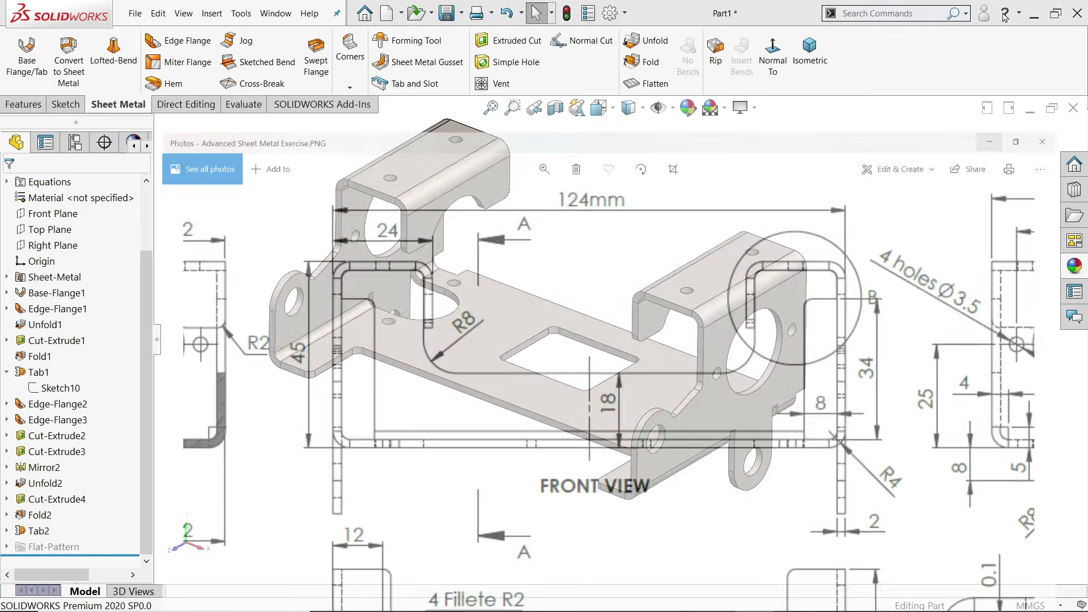
pyautogui.click(1007, 11)
# Place an edge flange on the base plate's long straight edge between the bend relief notches, 90 degrees and about 29 mm high.
pyautogui.moveTo(625, 321); pyautogui.dragTo(622, 405, button='middle')
pyautogui.scroll(-3, 622, 404)
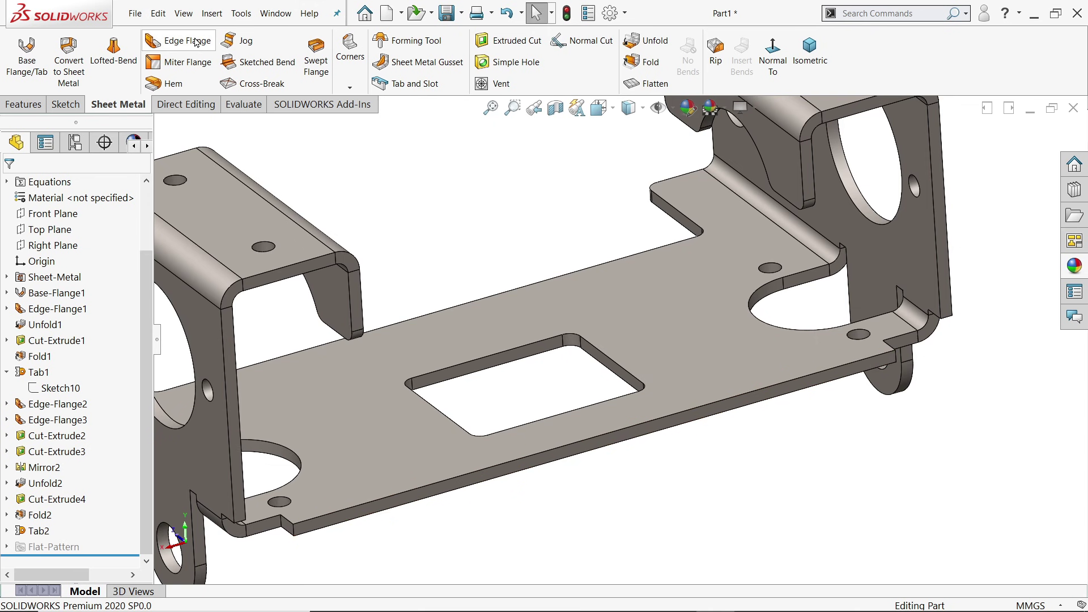
pyautogui.click(176, 40)
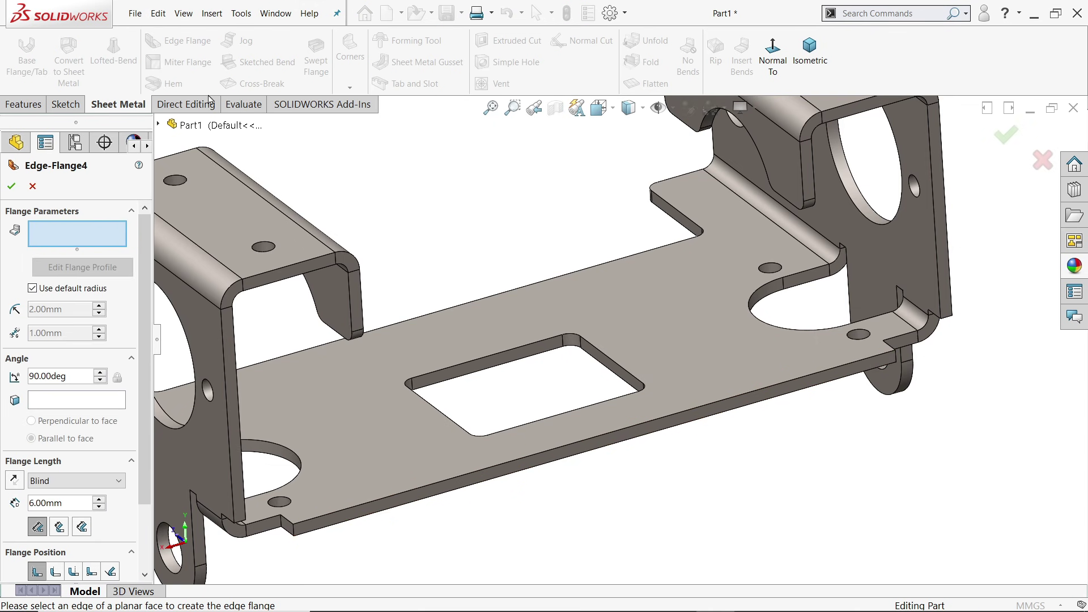
pyautogui.click(730, 400)
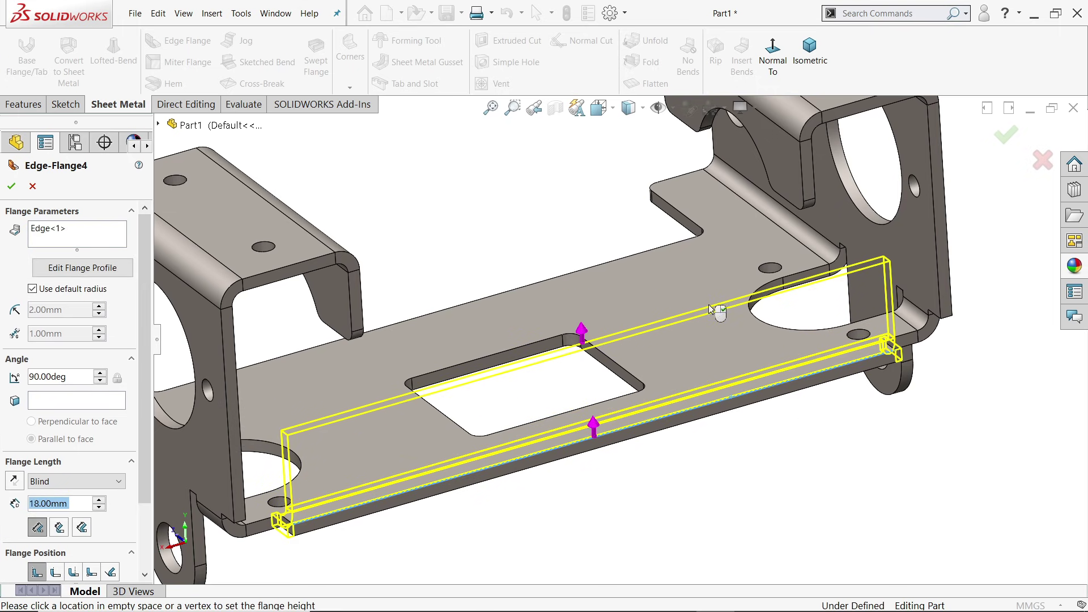
pyautogui.click(712, 255)
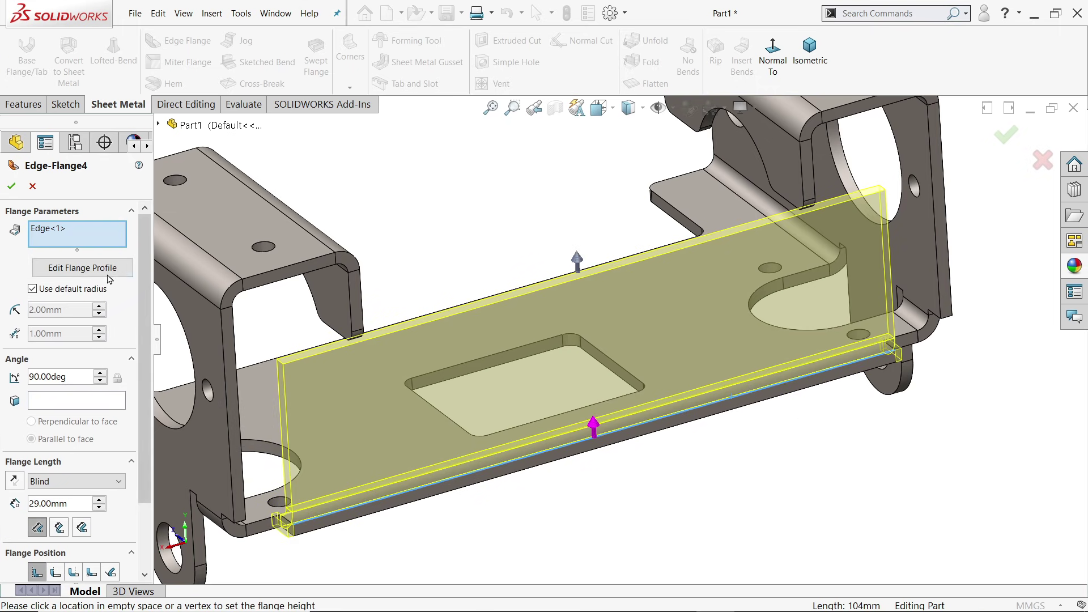
# Edit the edge flange's profile sketch and delete its upper horizontal line.
pyautogui.click(84, 269)
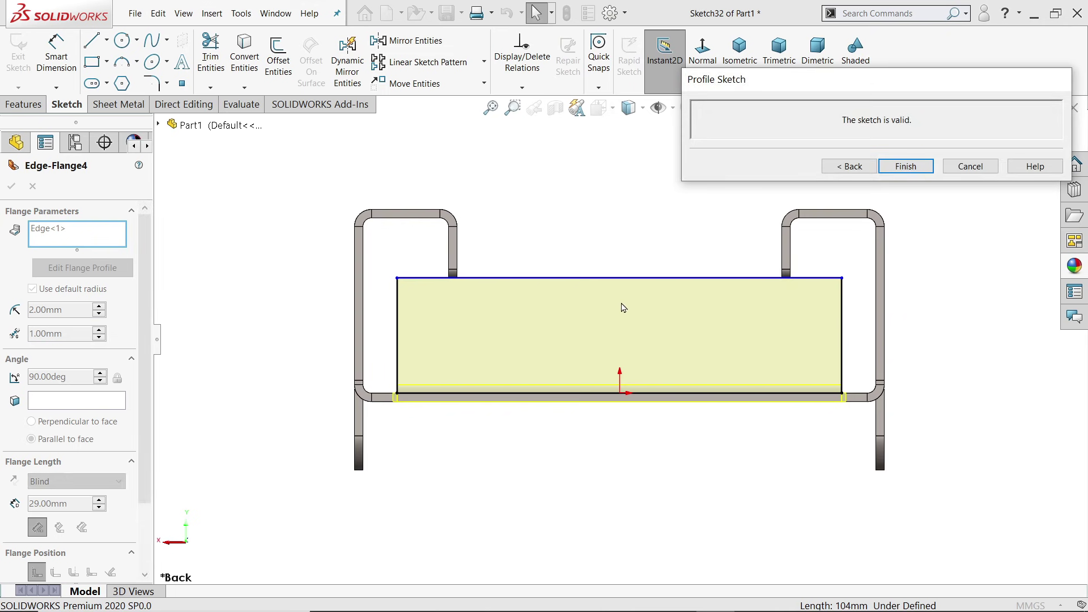
pyautogui.scroll(-2, 670, 256)
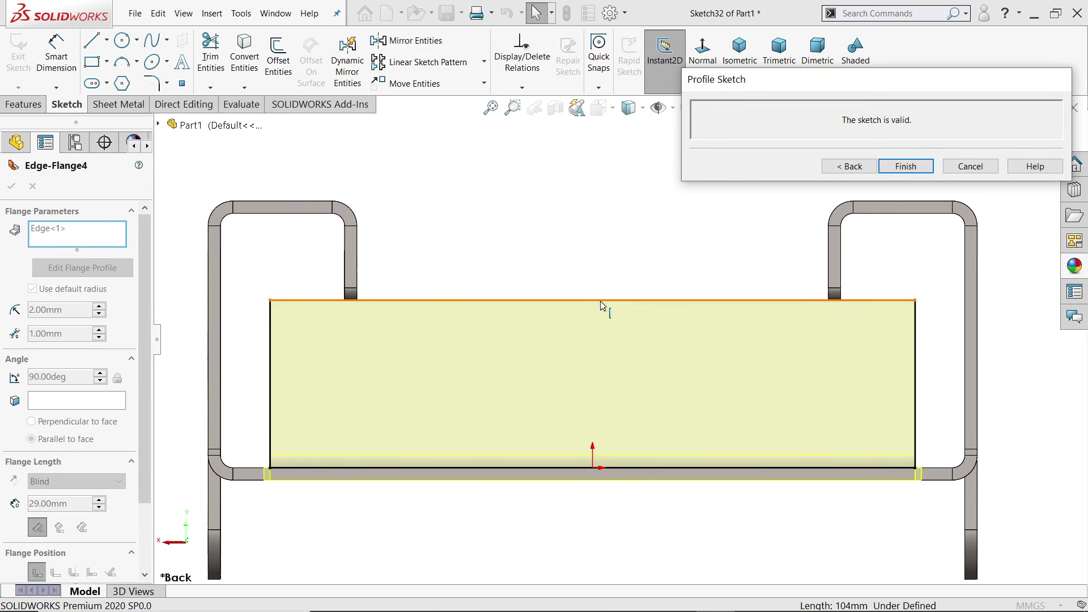
pyautogui.click(600, 300)
pyautogui.press('Delete')
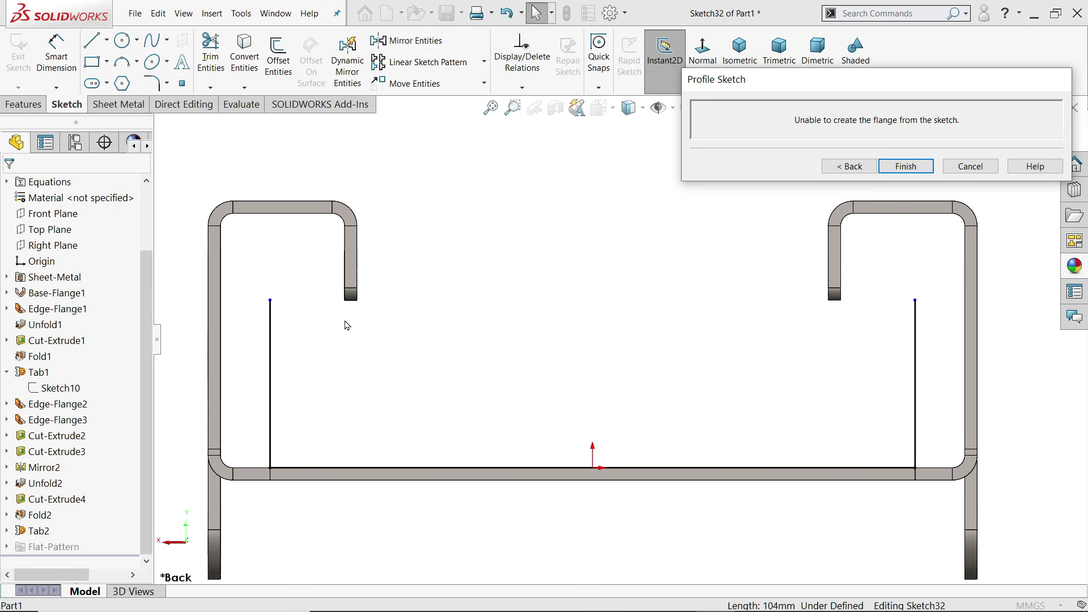
# Offset the left hook's inner straight edge and its two bend arcs 0.1 mm inward, reversing the direction.
pyautogui.scroll(-2, 228, 205)
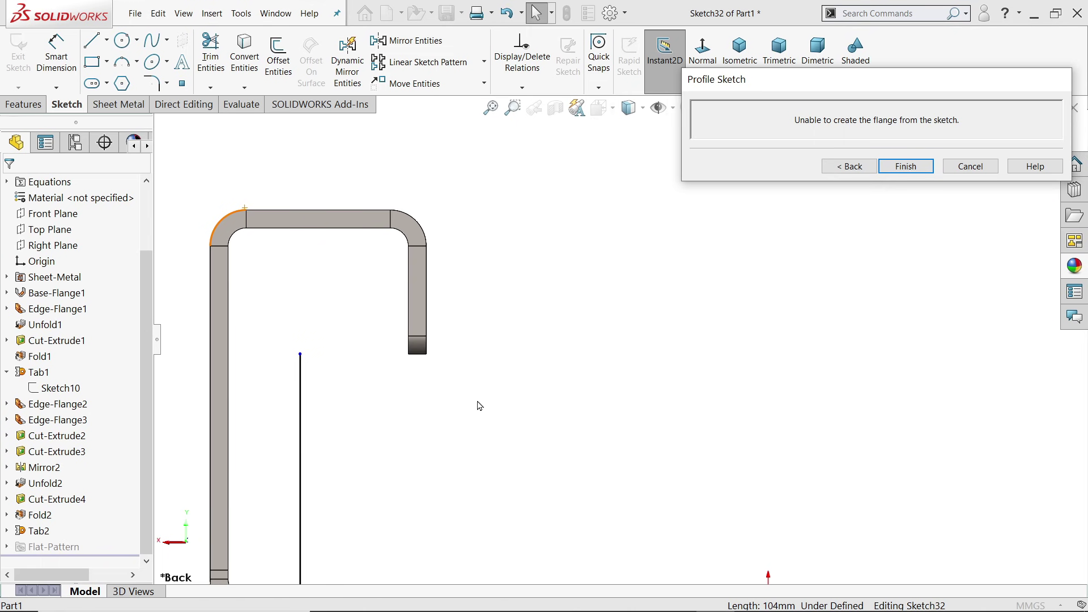
pyautogui.scroll(-2, 267, 201)
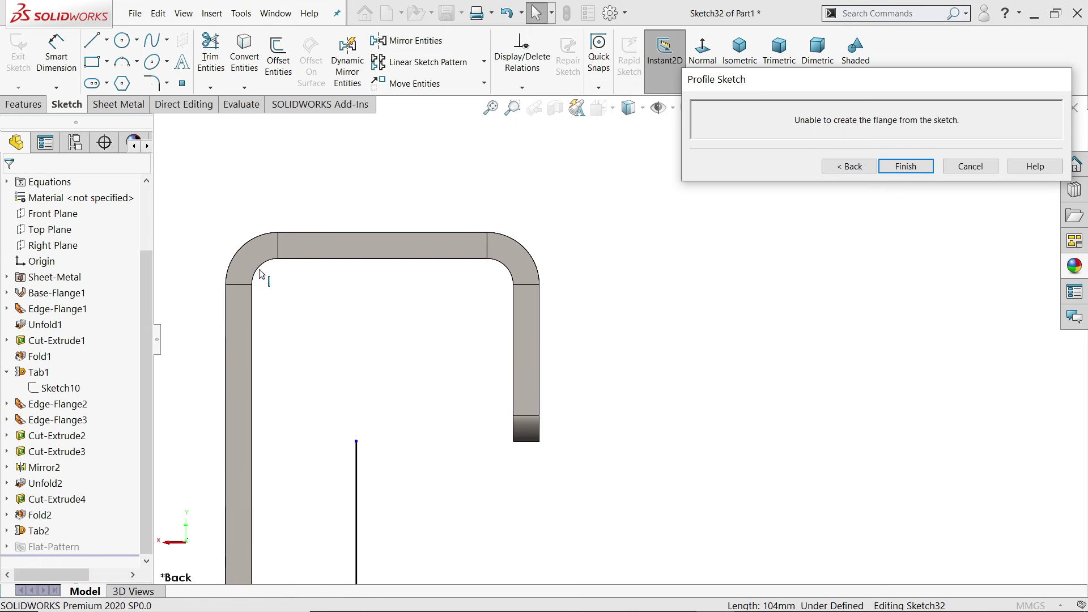
pyautogui.click(259, 272)
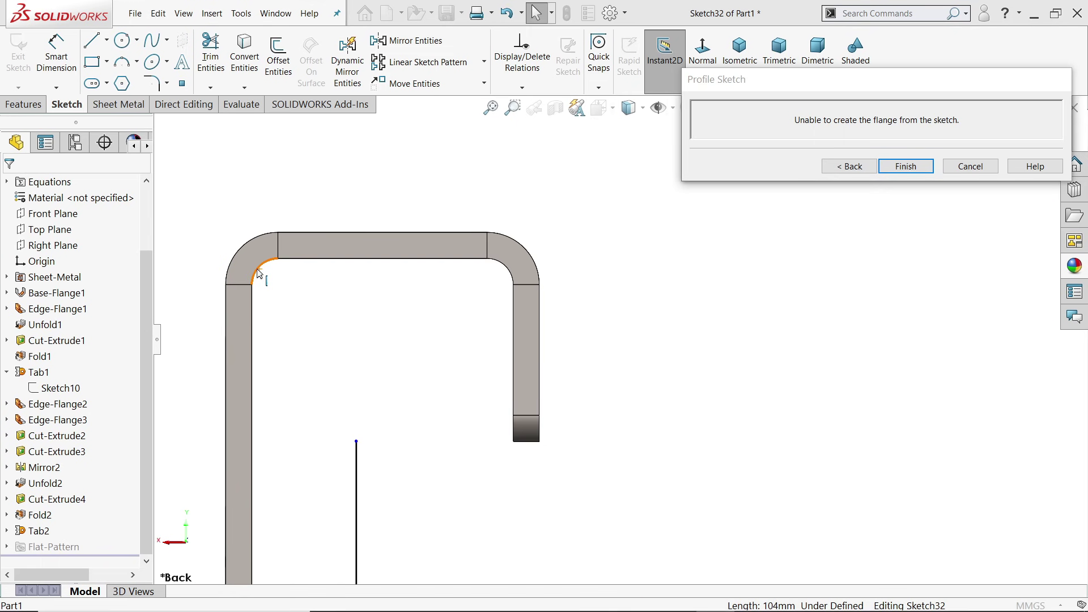
pyautogui.keyDown('ctrl'); pyautogui.click(383, 261); pyautogui.keyUp('ctrl')
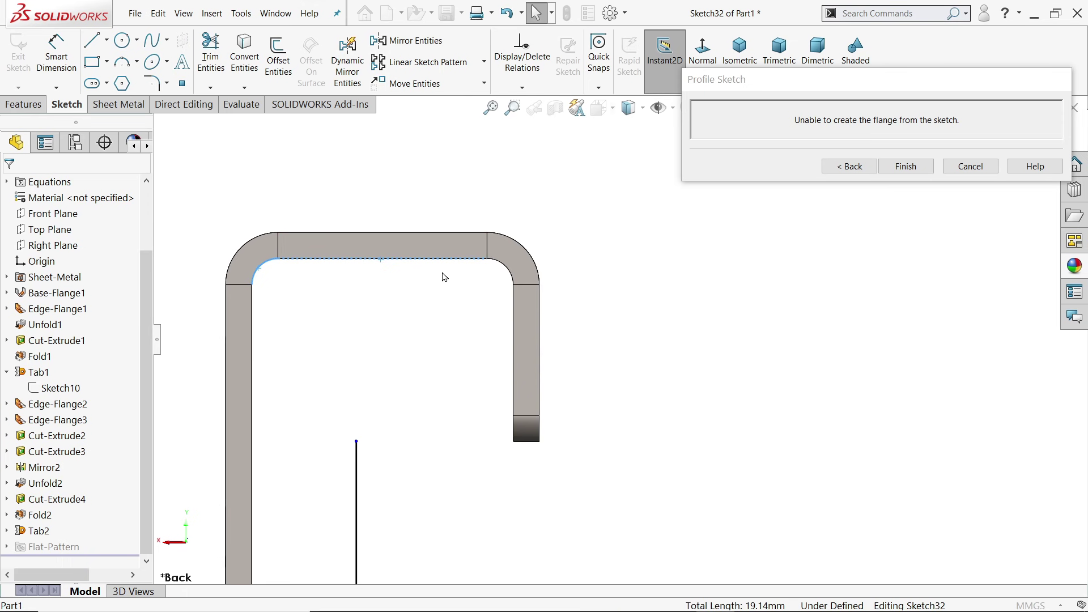
pyautogui.keyDown('ctrl'); pyautogui.click(510, 278); pyautogui.keyUp('ctrl')
pyautogui.click(278, 57)
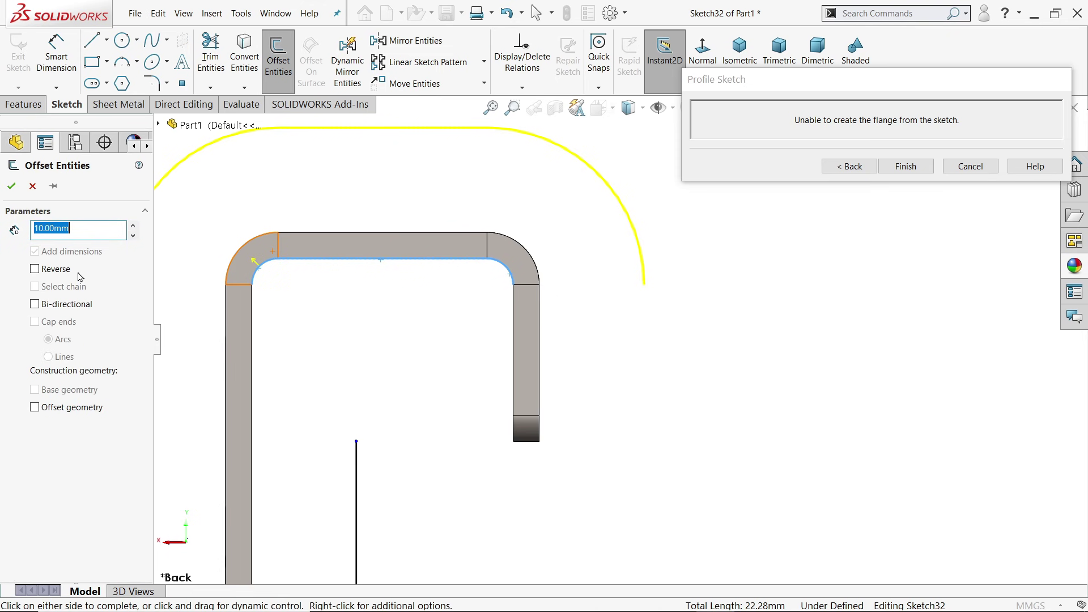
pyautogui.write('0.1')
pyautogui.press('Return')
pyautogui.scroll(-5, 287, 263)
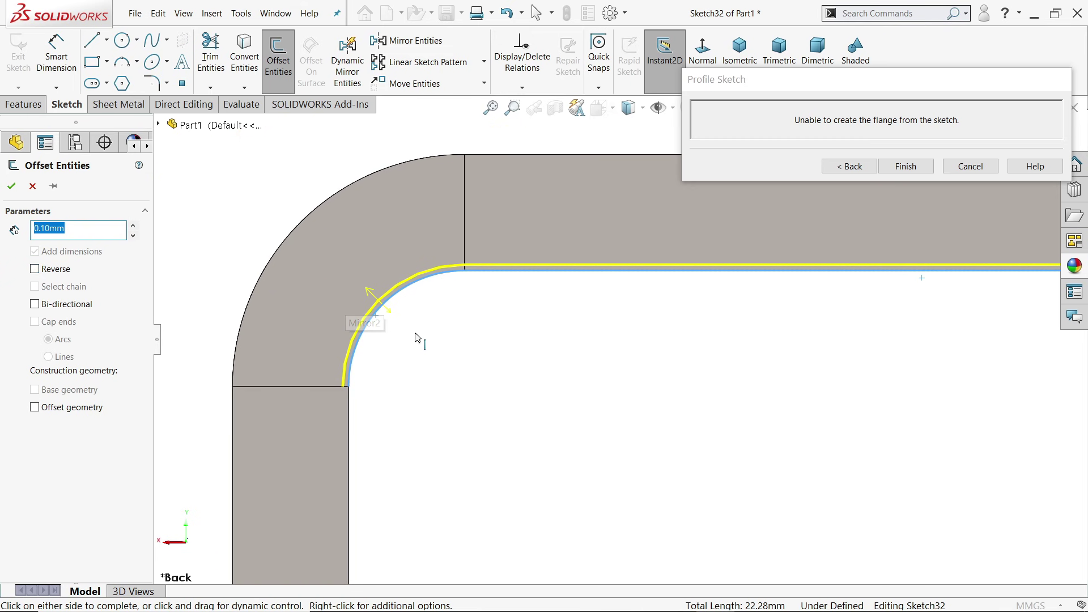
pyautogui.scroll(-4, 366, 331)
pyautogui.click(34, 269)
pyautogui.scroll(5, 473, 353)
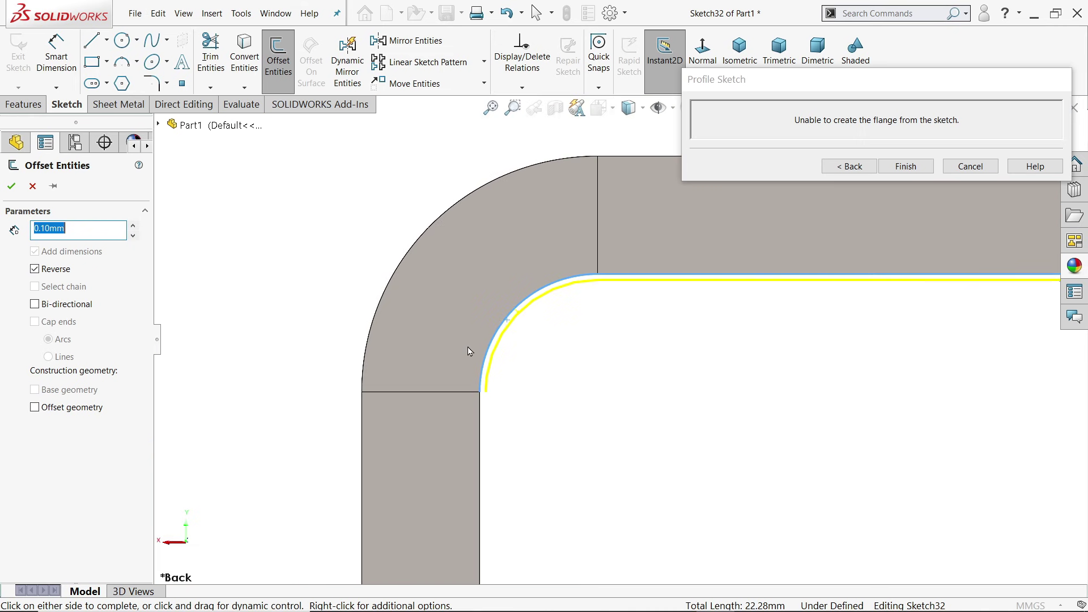
pyautogui.click(12, 186)
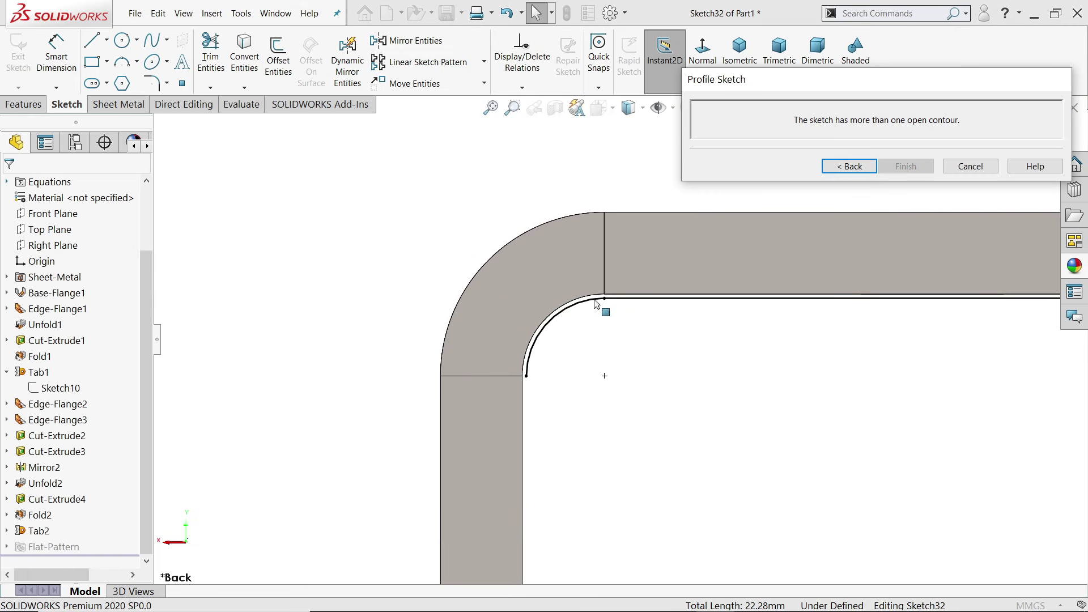
# Sketch two lines, about 10.8 mm and 6.6 mm long, joining the left offset's outer end to the top of the left profile line.
pyautogui.scroll(5, 621, 342)
pyautogui.scroll(4, 848, 462)
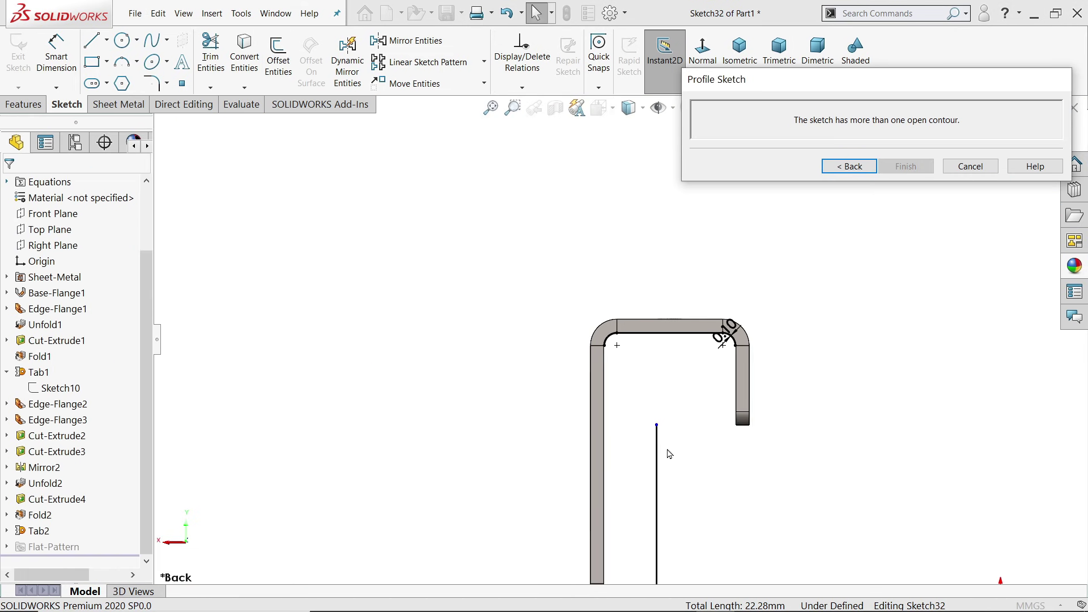
pyautogui.scroll(-6, 634, 362)
pyautogui.click(93, 40)
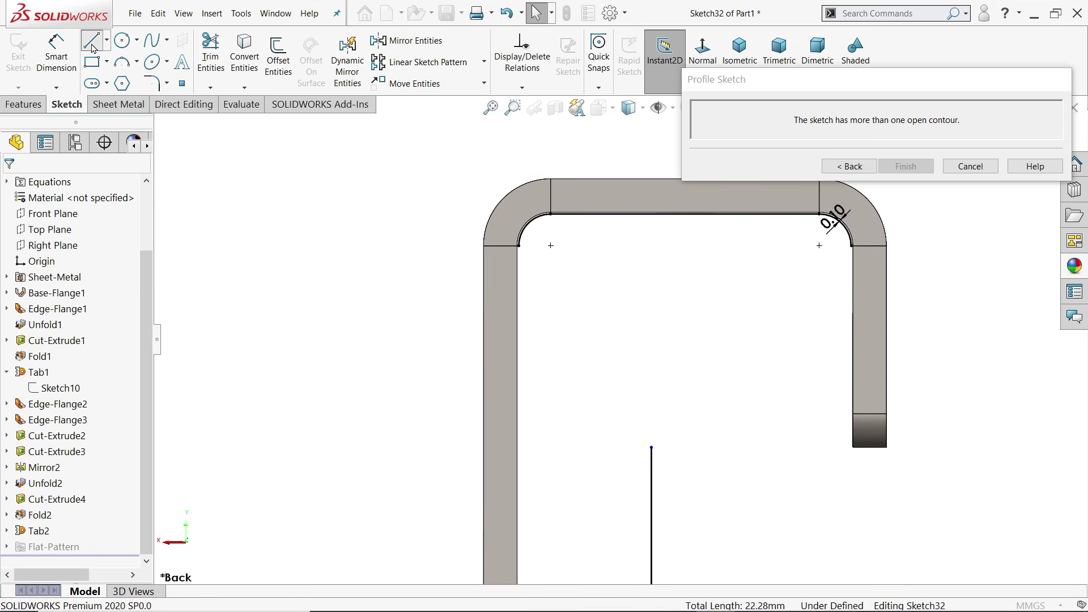
pyautogui.click(519, 246)
pyautogui.click(481, 254)
pyautogui.click(506, 428)
pyautogui.click(545, 424)
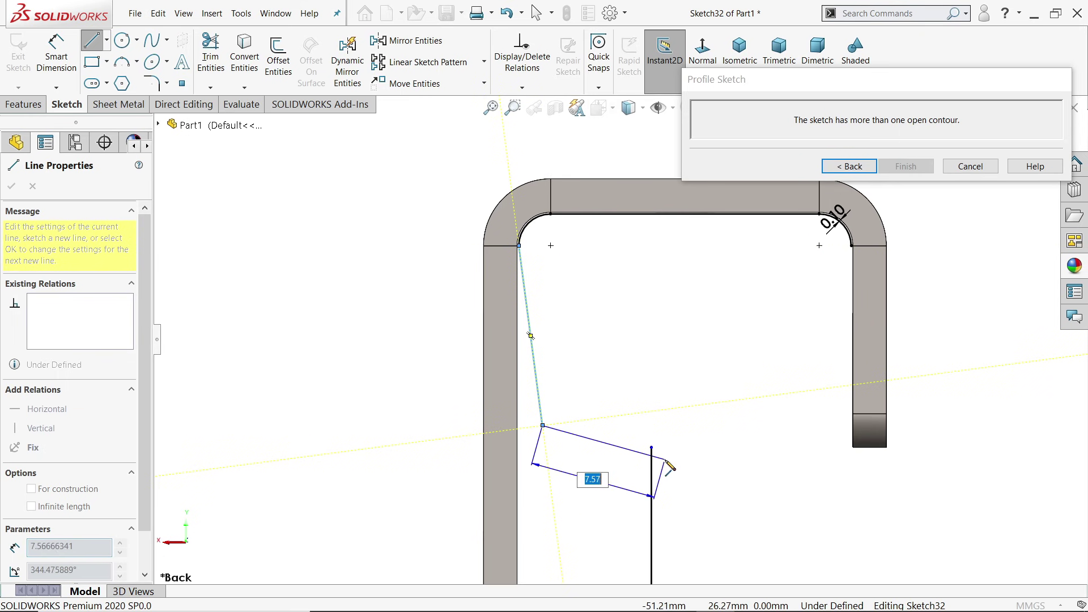
pyautogui.click(652, 446)
pyautogui.rightClick(640, 315)
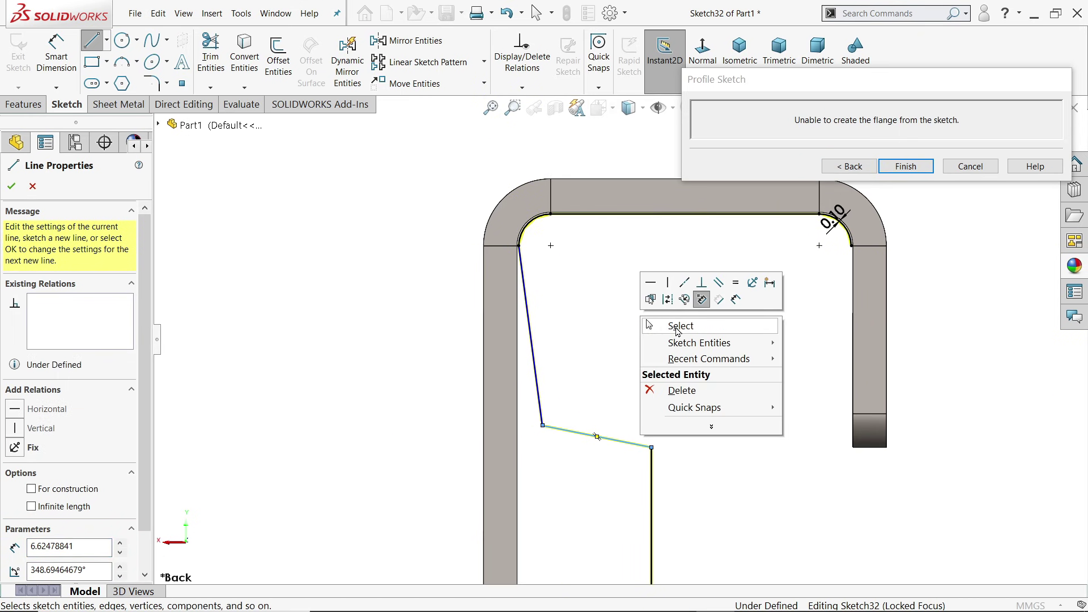
pyautogui.click(669, 324)
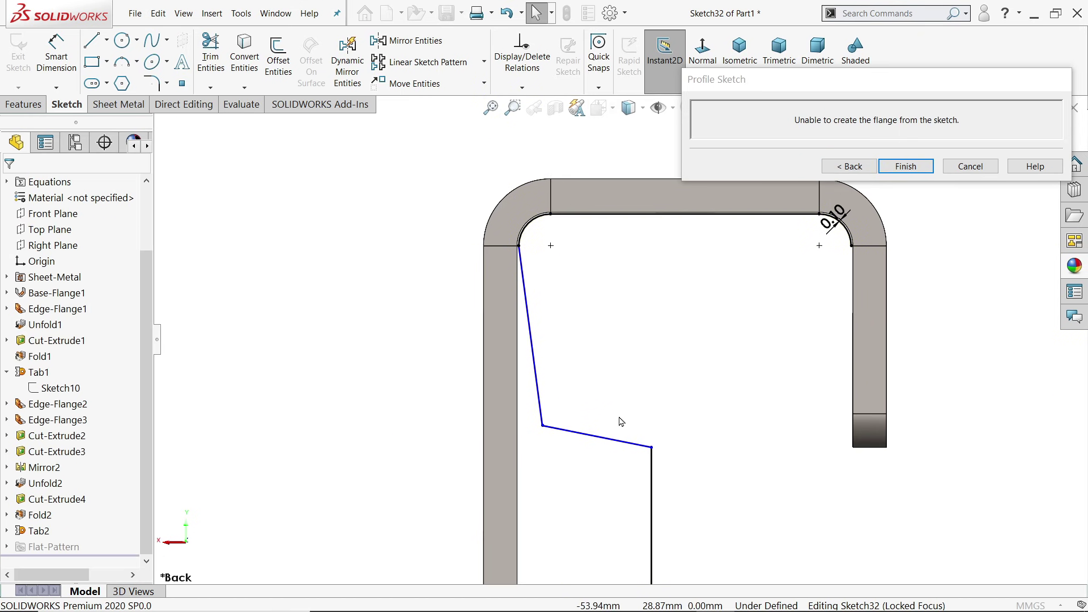
# Make the long connecting line inside the left hook vertical and the short one horizontal.
pyautogui.click(540, 403)
pyautogui.click(589, 347)
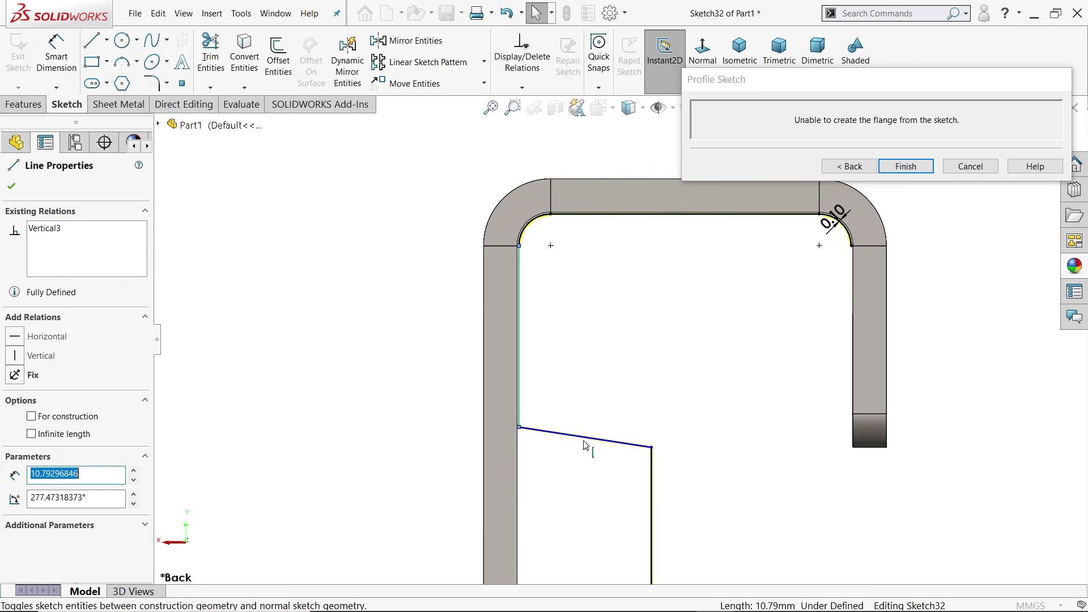
pyautogui.click(585, 447)
pyautogui.click(616, 406)
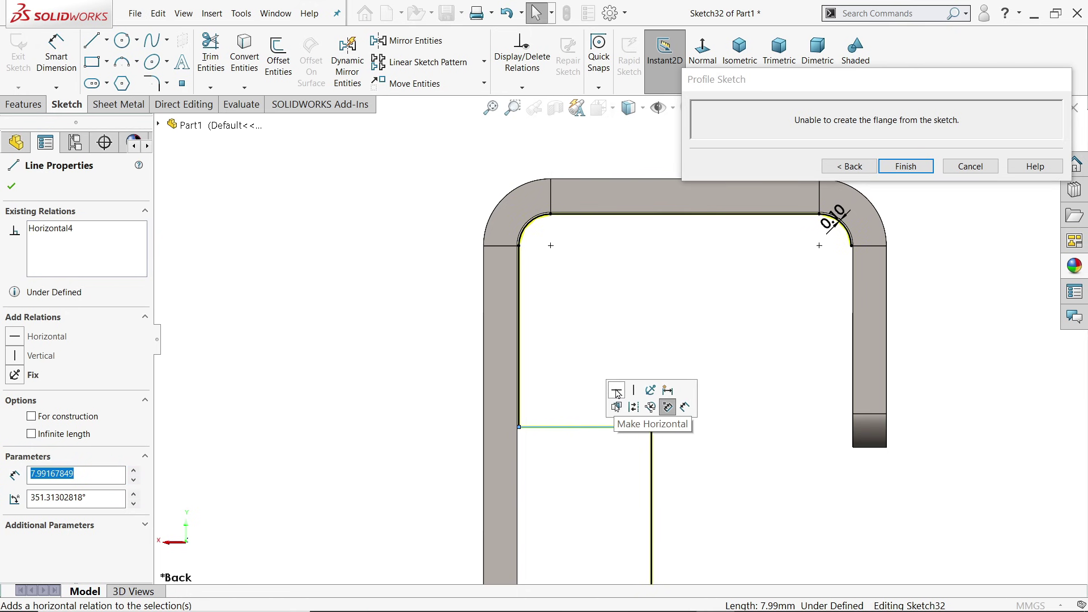
pyautogui.click(409, 295)
# From the left offset's inner end, sketch a vertical line down past the hook, a tangent arc and a horizontal line about 65 mm long.
pyautogui.scroll(5, 617, 380)
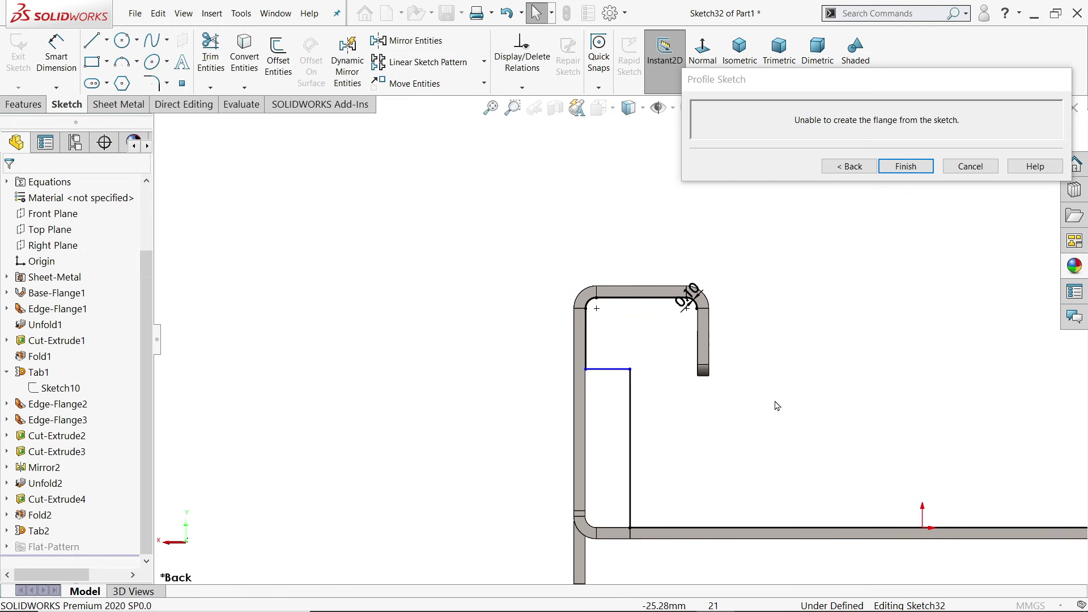
pyautogui.scroll(-3, 771, 396)
pyautogui.click(91, 41)
pyautogui.scroll(-4, 605, 318)
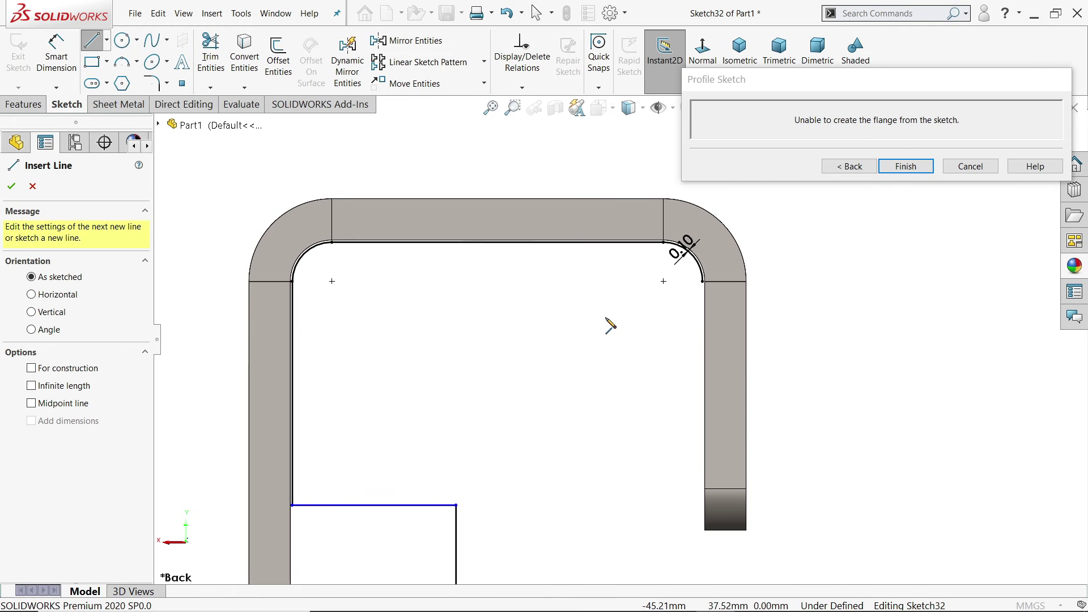
pyautogui.click(725, 276)
pyautogui.scroll(3, 722, 286)
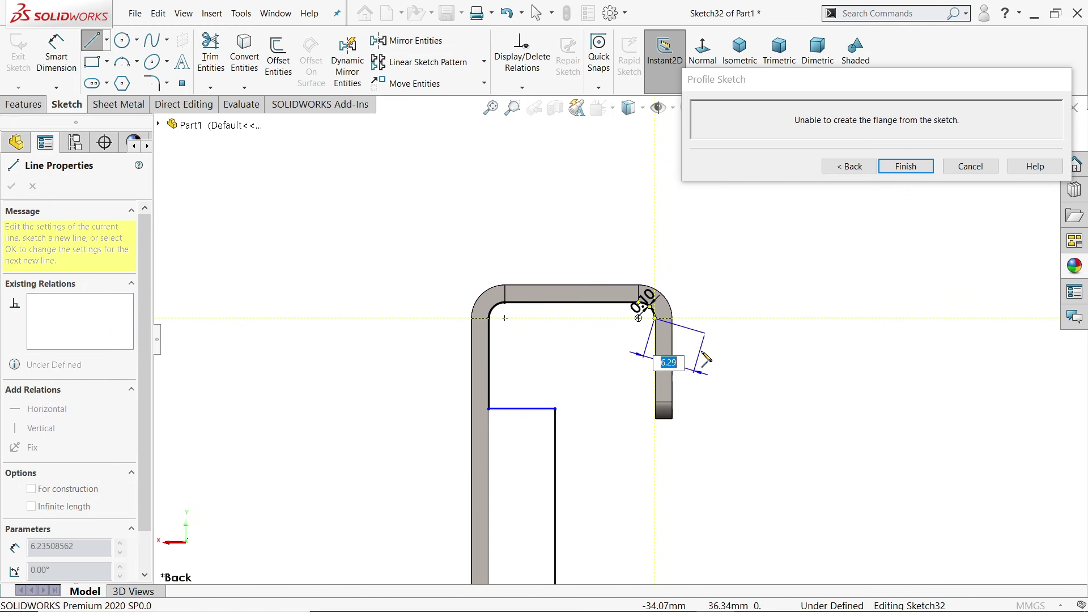
pyautogui.click(654, 454)
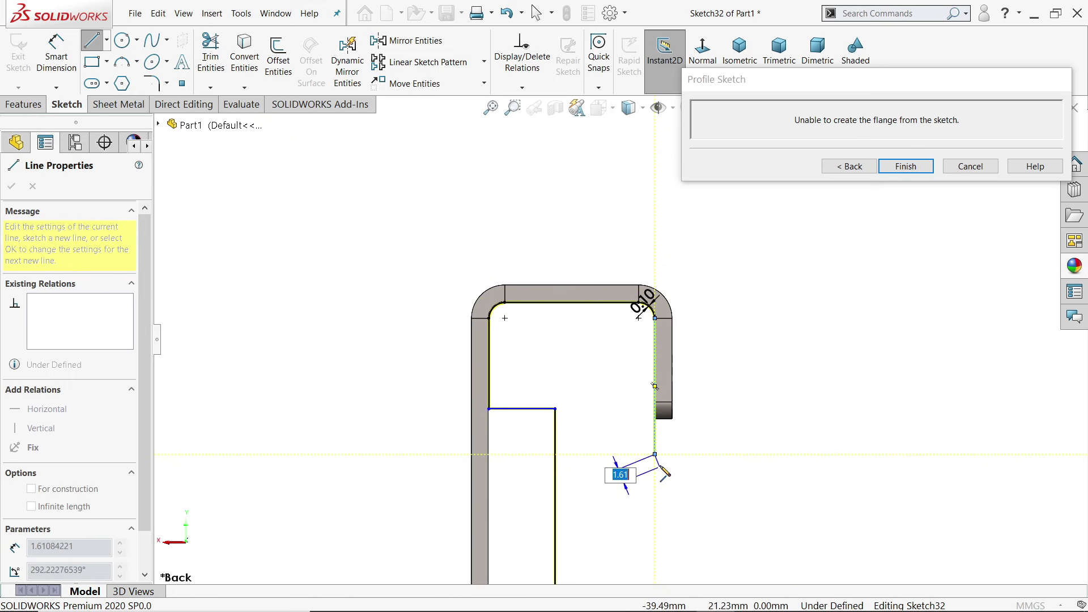
pyautogui.click(698, 497)
pyautogui.scroll(3, 765, 503)
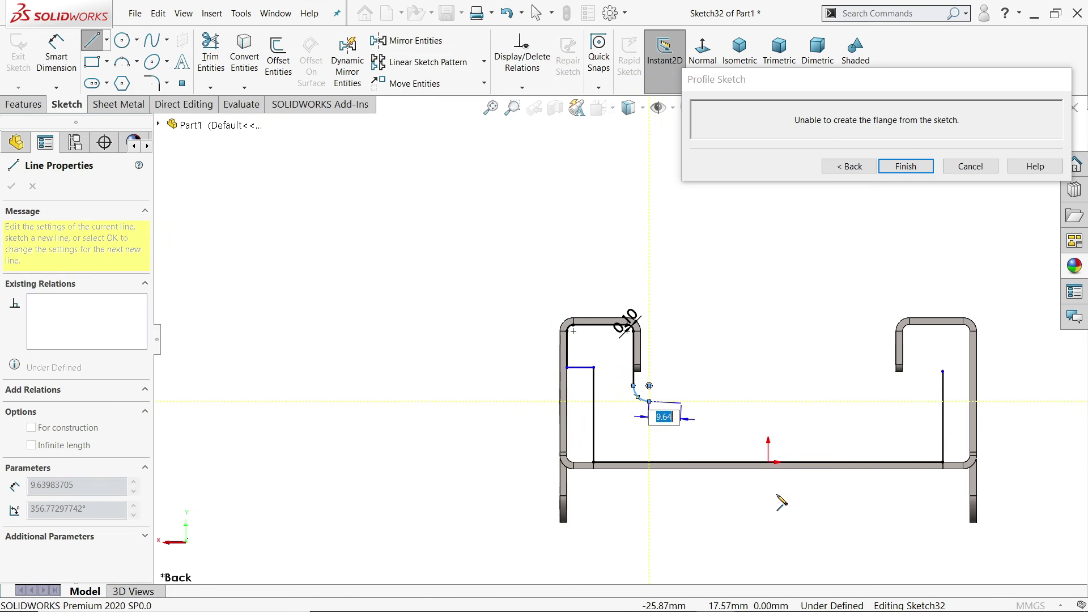
pyautogui.click(867, 403)
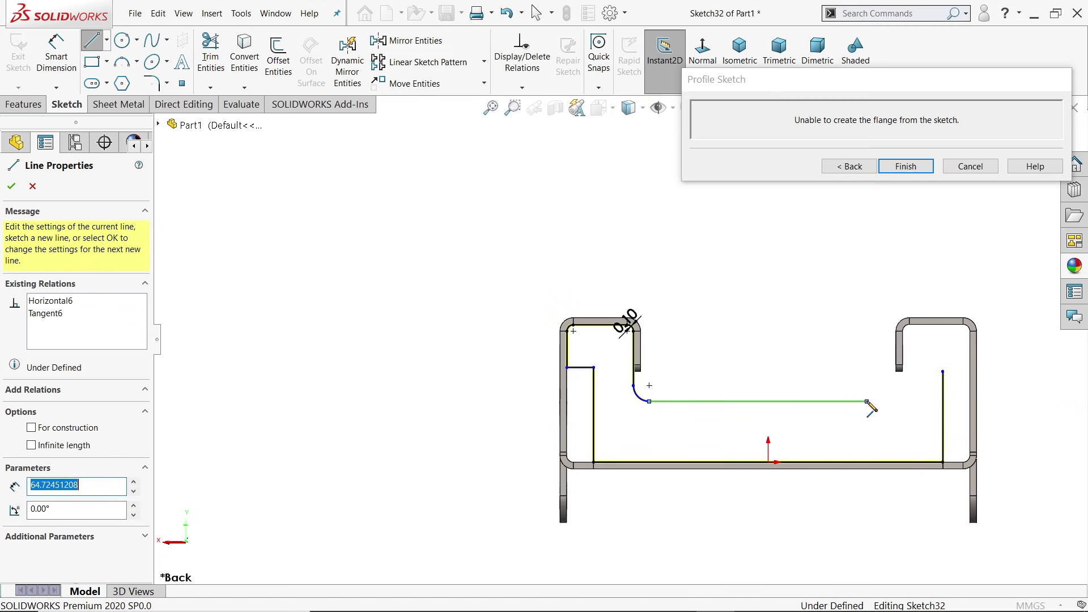
pyautogui.scroll(-5, 927, 414)
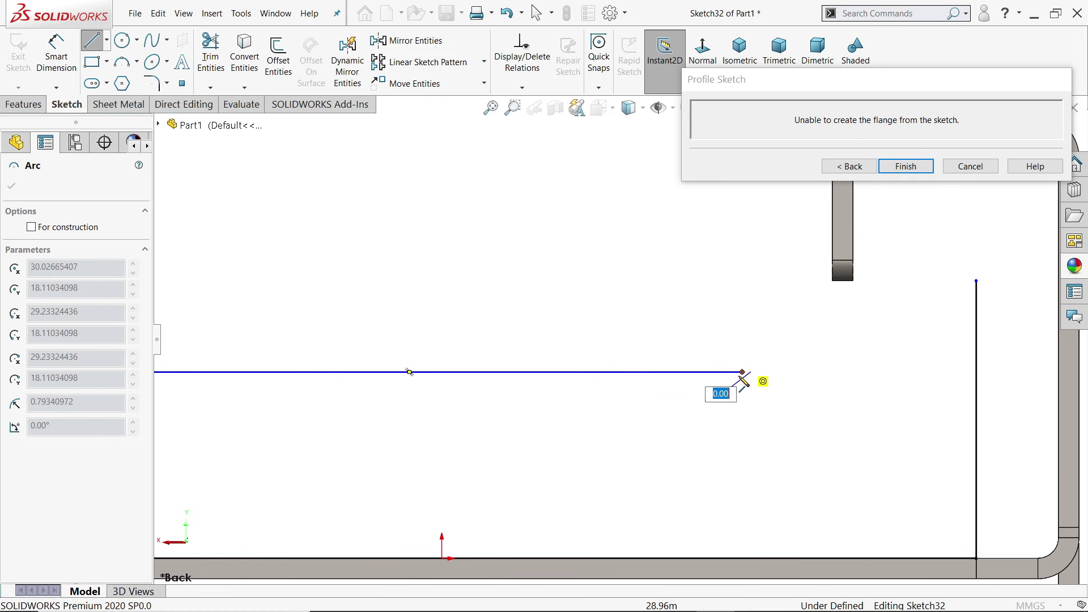
pyautogui.press('Escape')
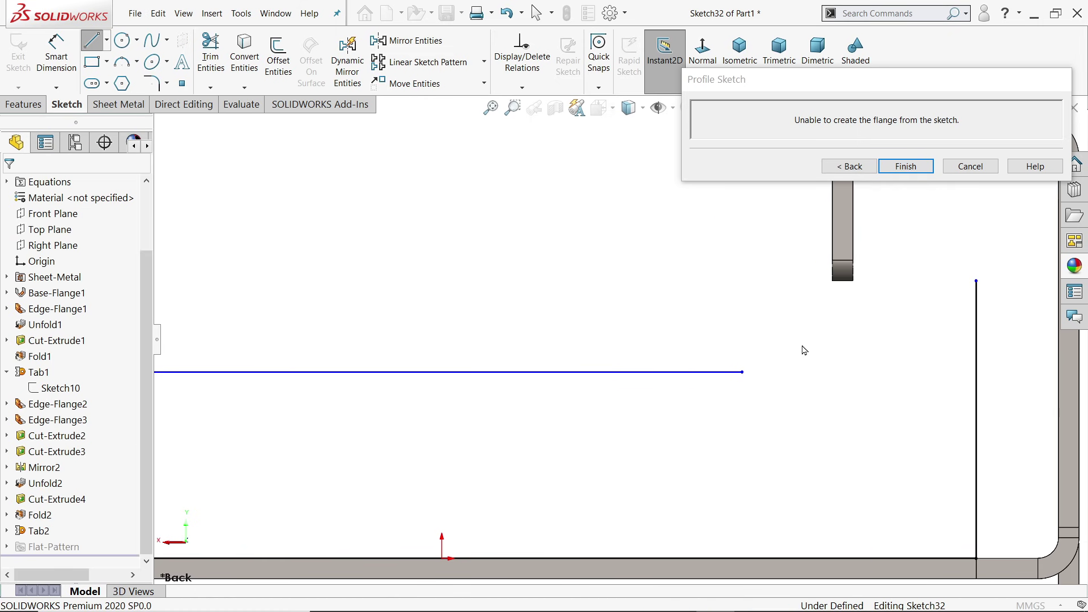
# Offset the right hook's inner straight edge and its two bend arcs 0.1 mm inward, with the direction reversed.
pyautogui.scroll(4, 760, 369)
pyautogui.scroll(-6, 652, 248)
pyautogui.scroll(-2, 653, 248)
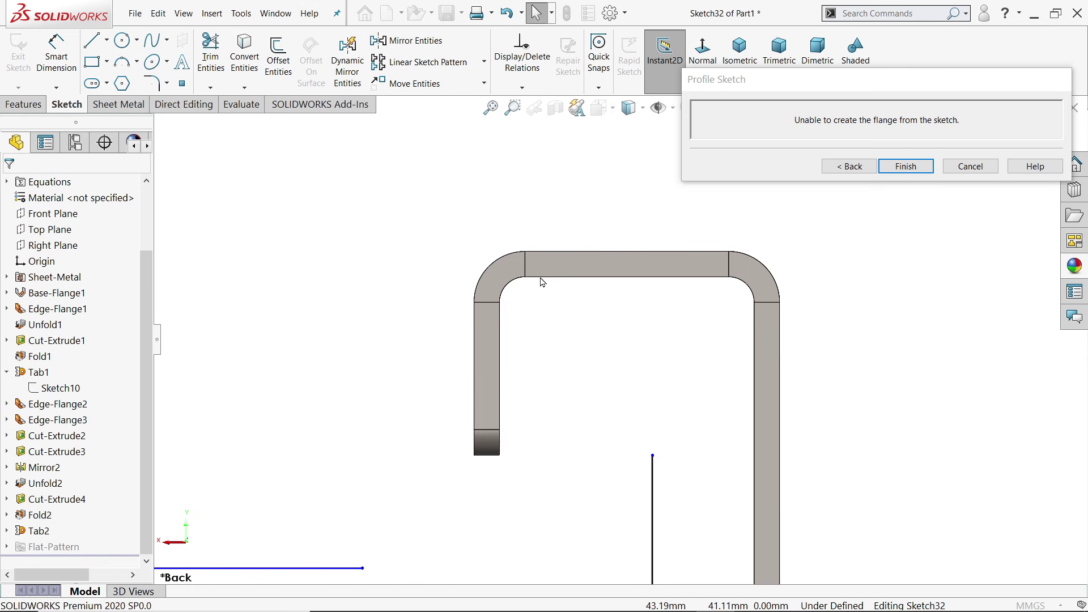
pyautogui.click(507, 284)
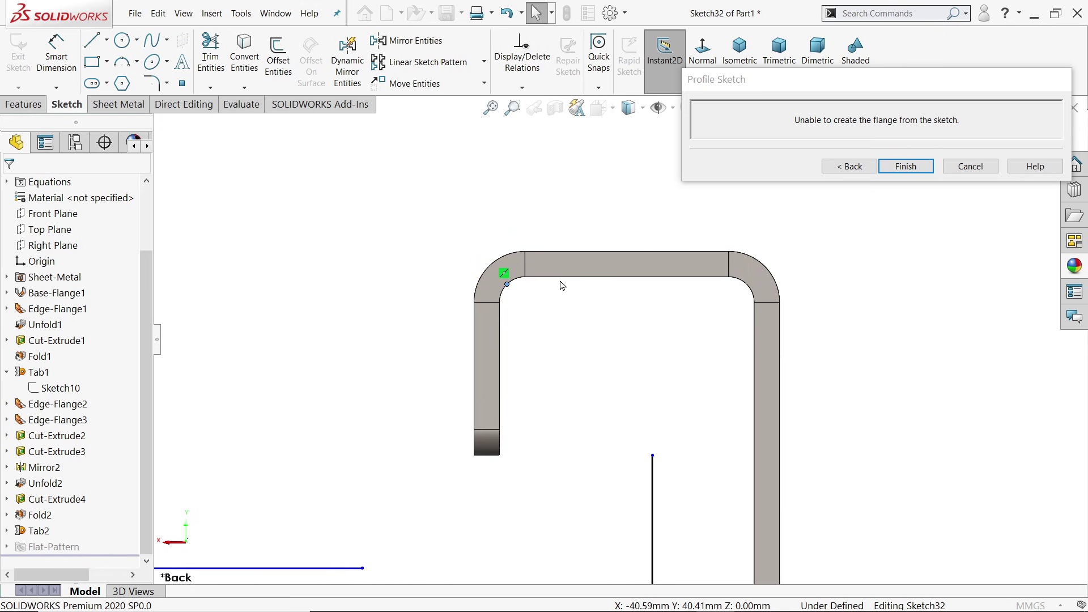
pyautogui.hotkey('ctrl', 'z')
pyautogui.click(516, 285)
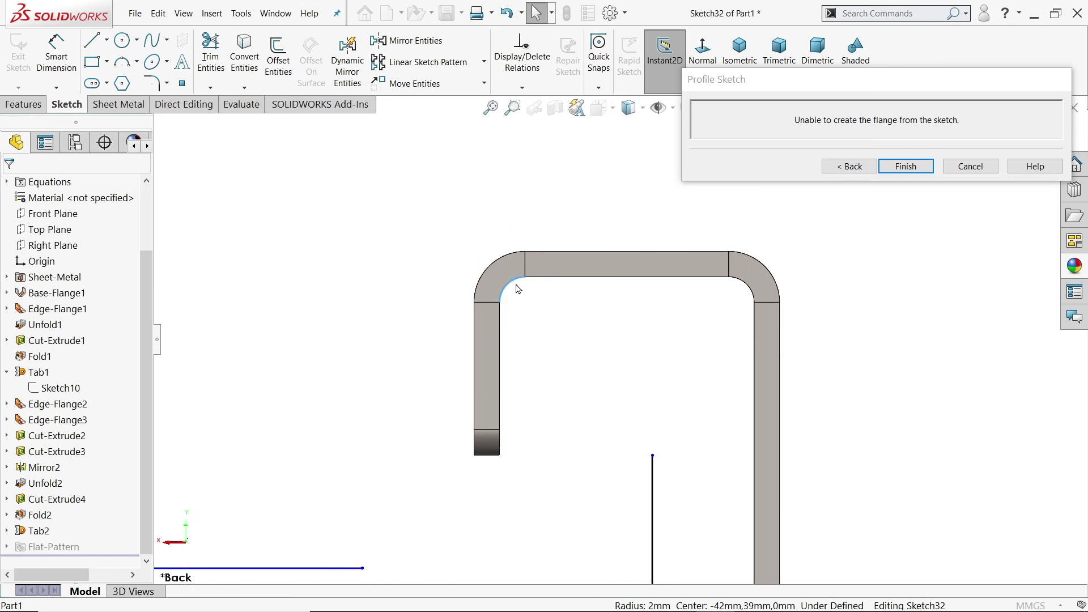
pyautogui.keyDown('ctrl'); pyautogui.click(600, 278); pyautogui.keyUp('ctrl')
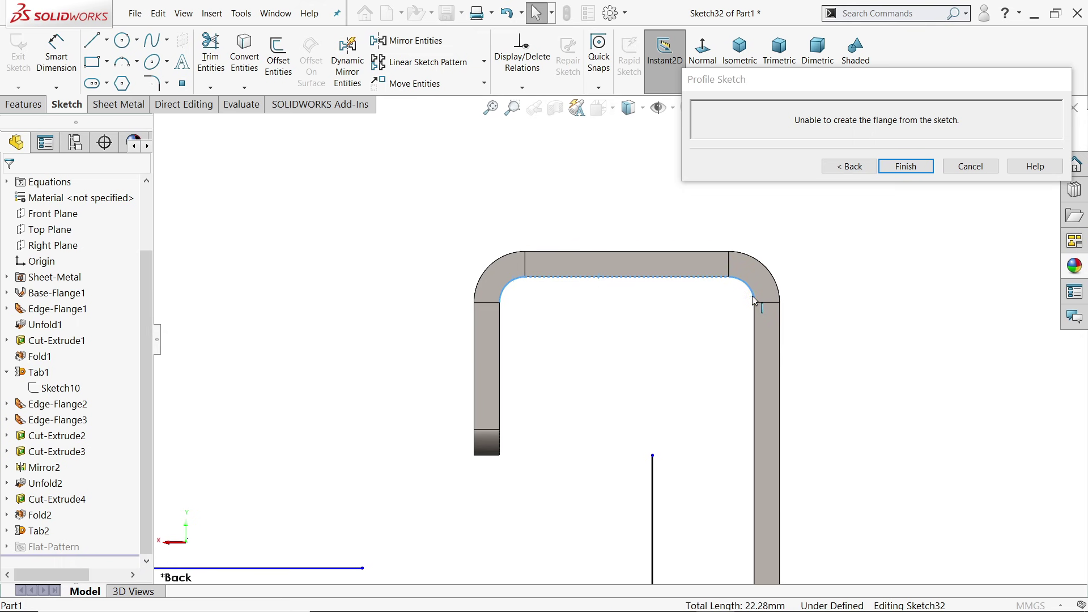
pyautogui.click(279, 56)
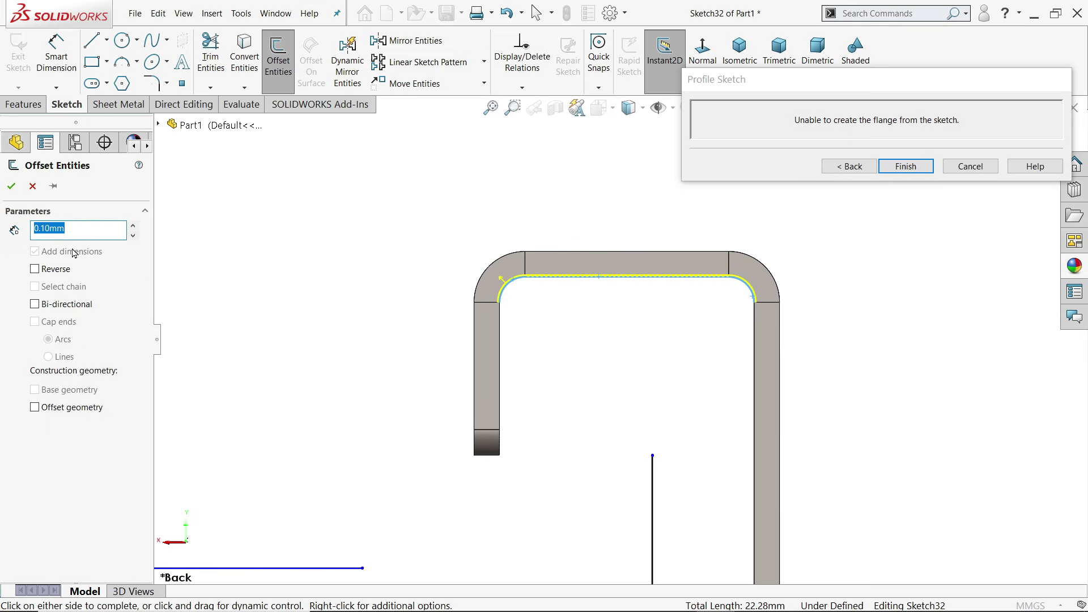
pyautogui.click(35, 270)
pyautogui.scroll(-5, 522, 296)
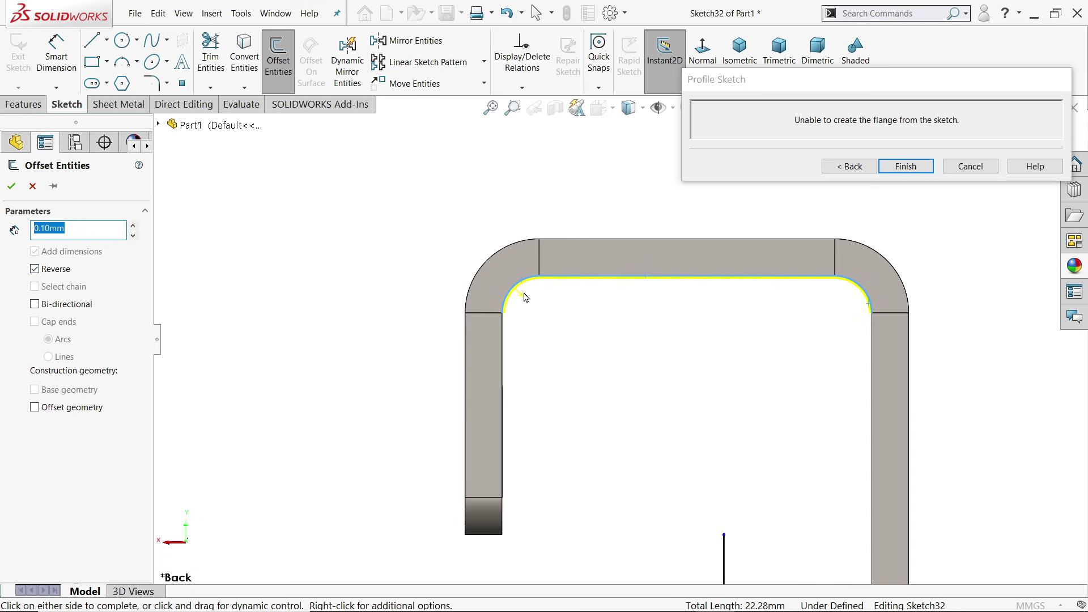
pyautogui.click(11, 186)
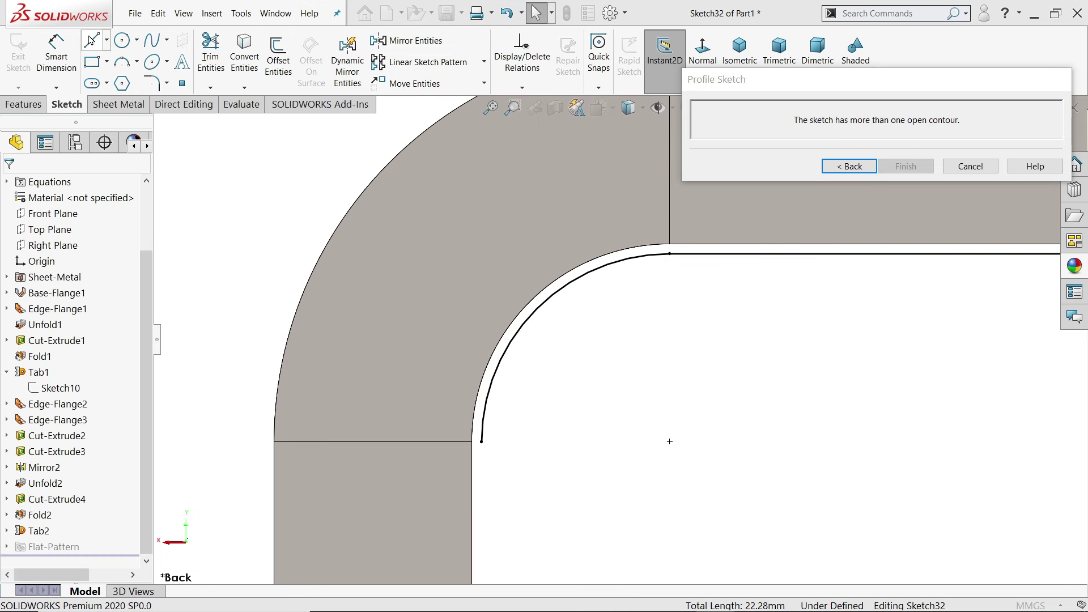
# Sketch two lines, the longer about 12 mm, joining the right offset's outer end to the top of the right profile line.
pyautogui.press('l')
pyautogui.scroll(5, 692, 335)
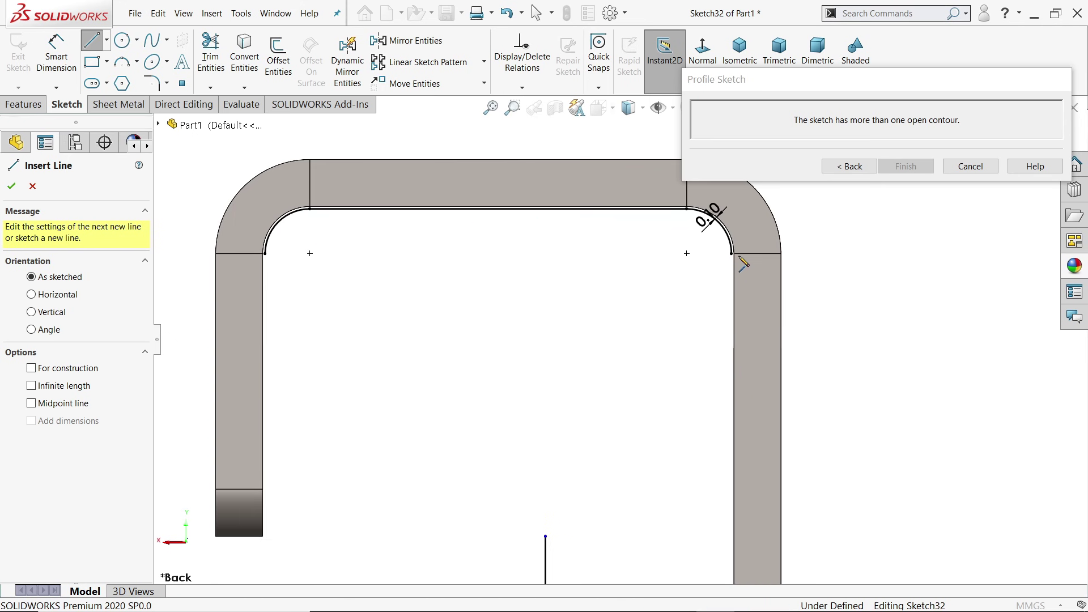
pyautogui.click(731, 254)
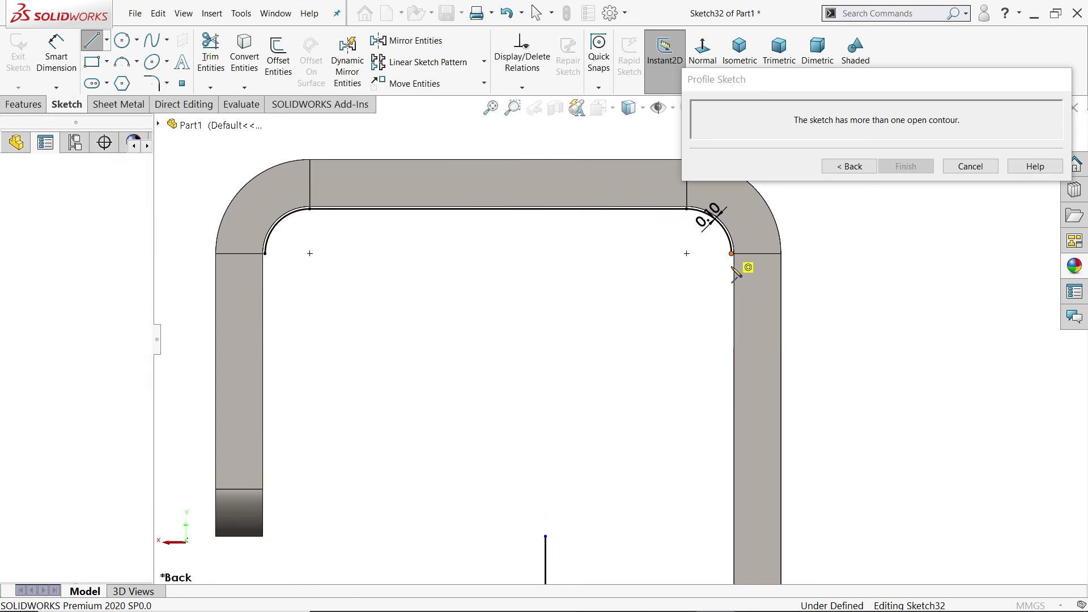
pyautogui.click(713, 539)
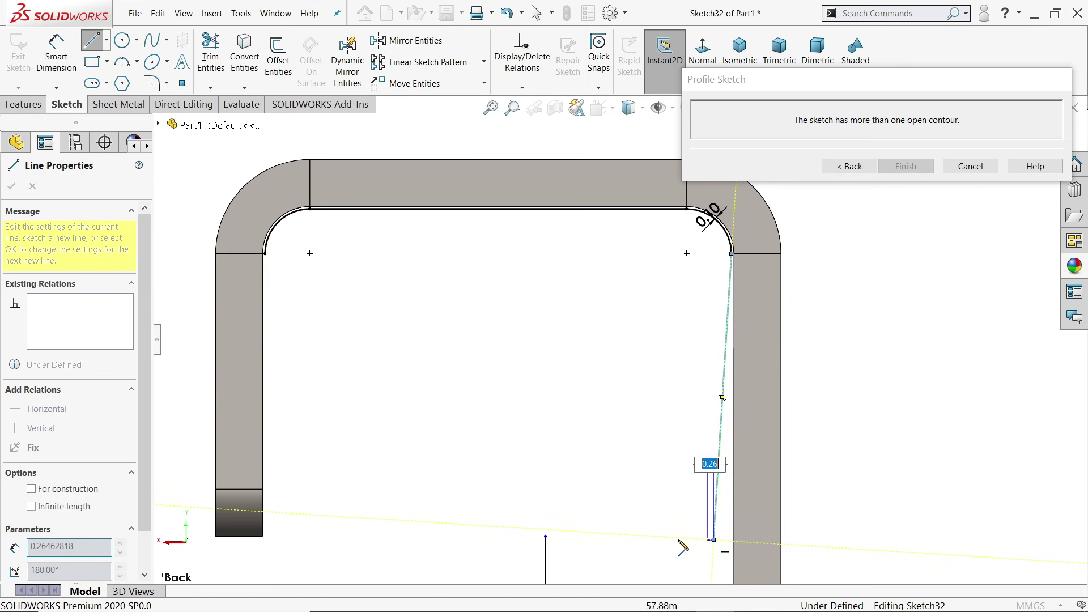
pyautogui.click(546, 538)
pyautogui.rightClick(566, 430)
pyautogui.click(595, 434)
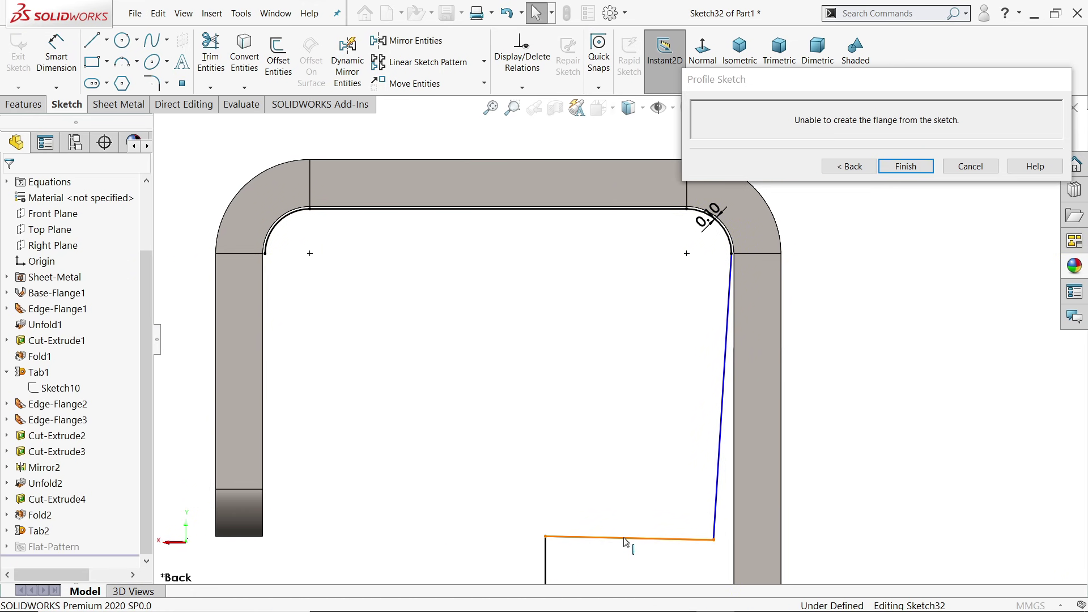
# Make the short connecting line inside the right hook horizontal and the long one vertical.
pyautogui.click(626, 538)
pyautogui.click(657, 487)
pyautogui.click(717, 460)
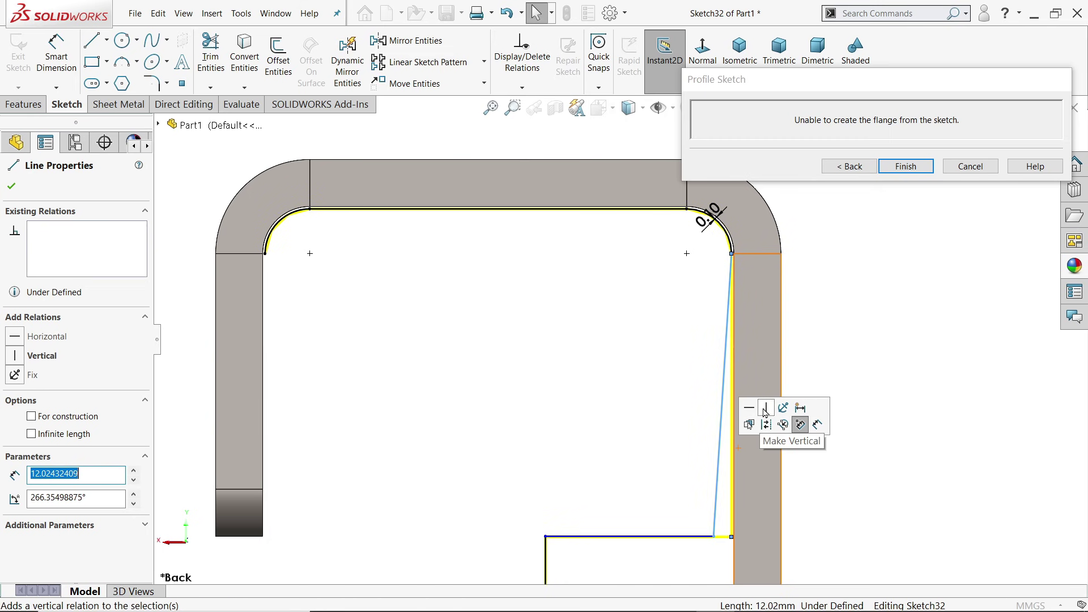
pyautogui.click(765, 408)
pyautogui.click(700, 343)
# From the right offset's inner end, sketch a vertical line down past the hook and a tangent arc, radius about 7.6 mm, to the horizontal line's end.
pyautogui.scroll(5, 680, 368)
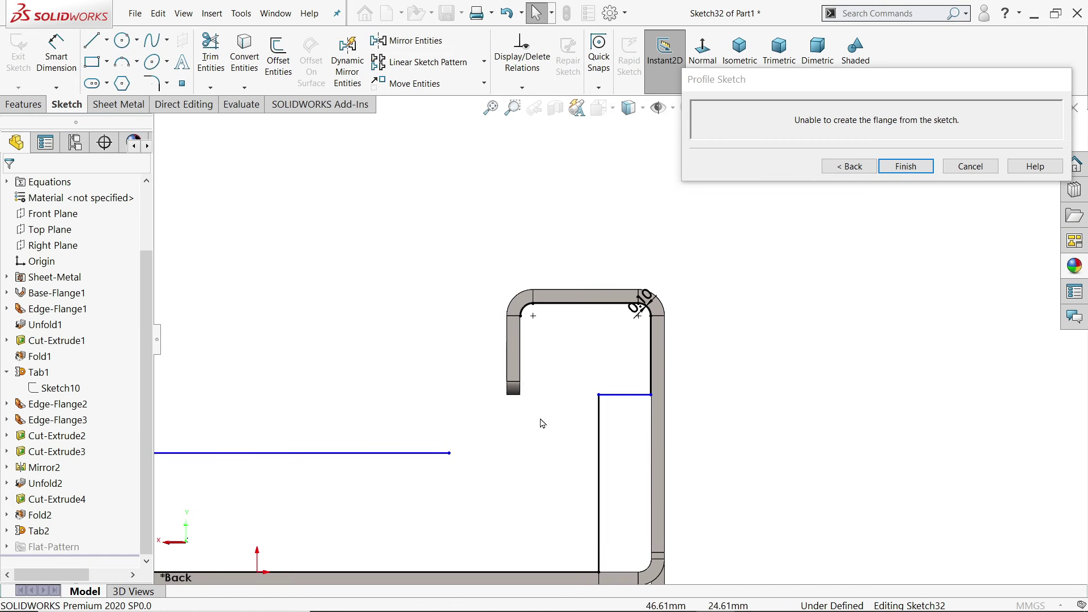
pyautogui.scroll(-3, 469, 414)
pyautogui.click(92, 39)
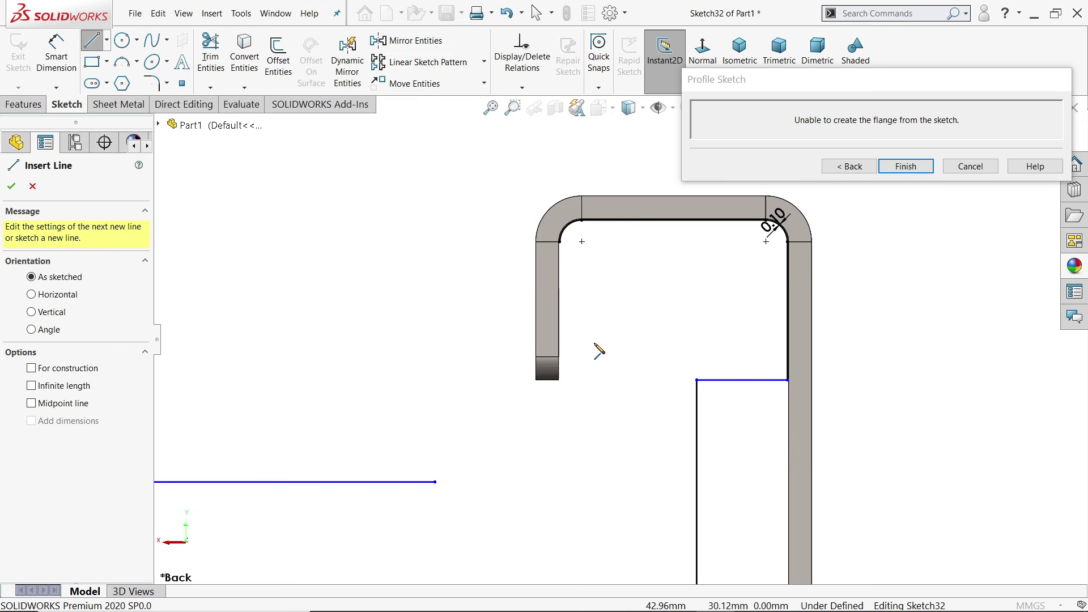
pyautogui.scroll(-2, 597, 352)
pyautogui.click(548, 196)
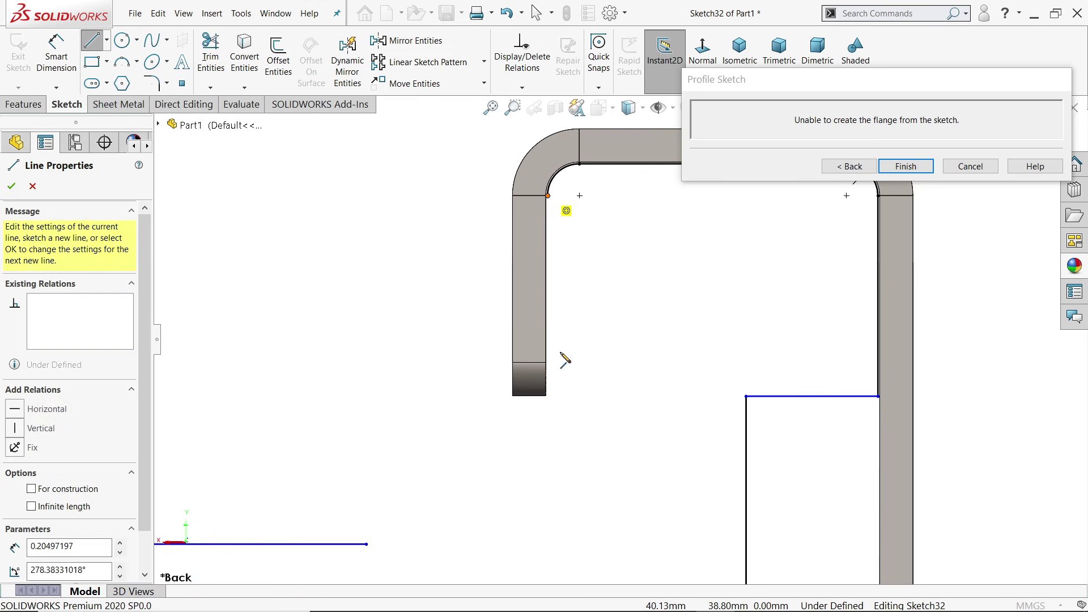
pyautogui.click(548, 429)
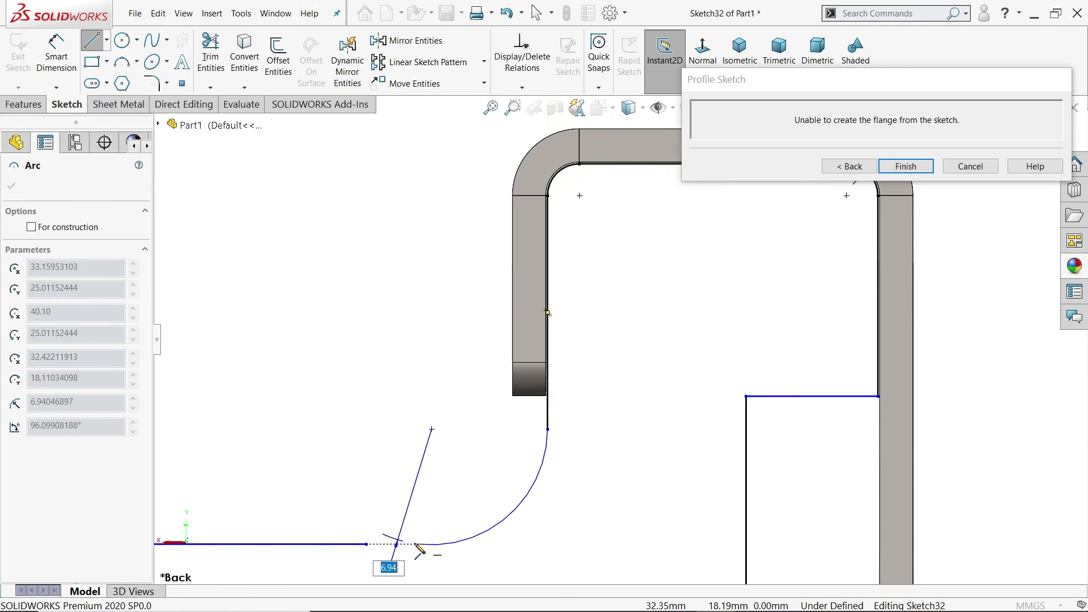
pyautogui.click(367, 544)
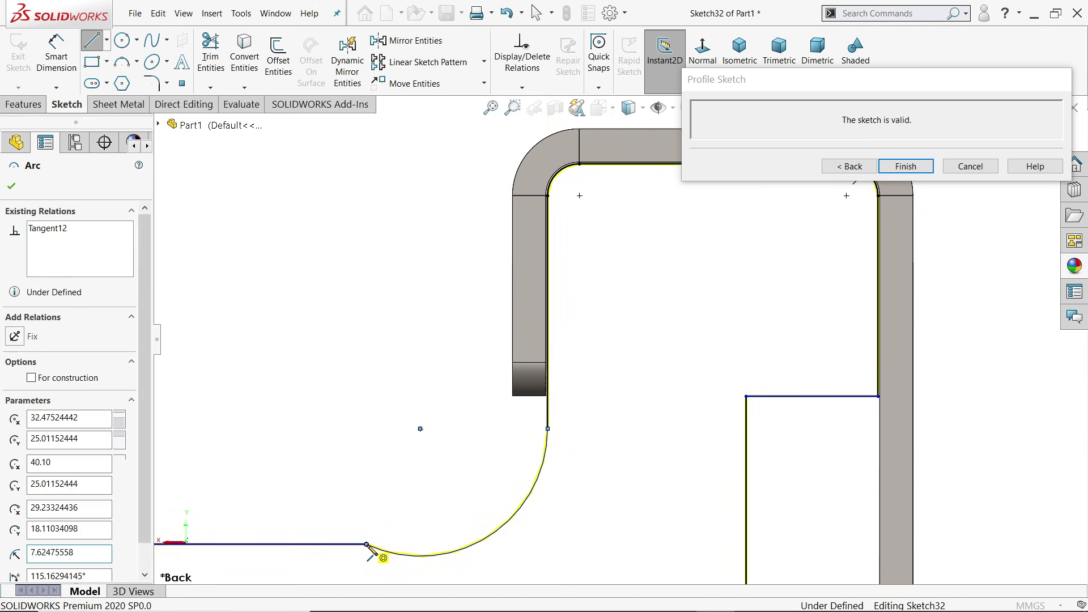
pyautogui.rightClick(391, 372)
pyautogui.click(428, 426)
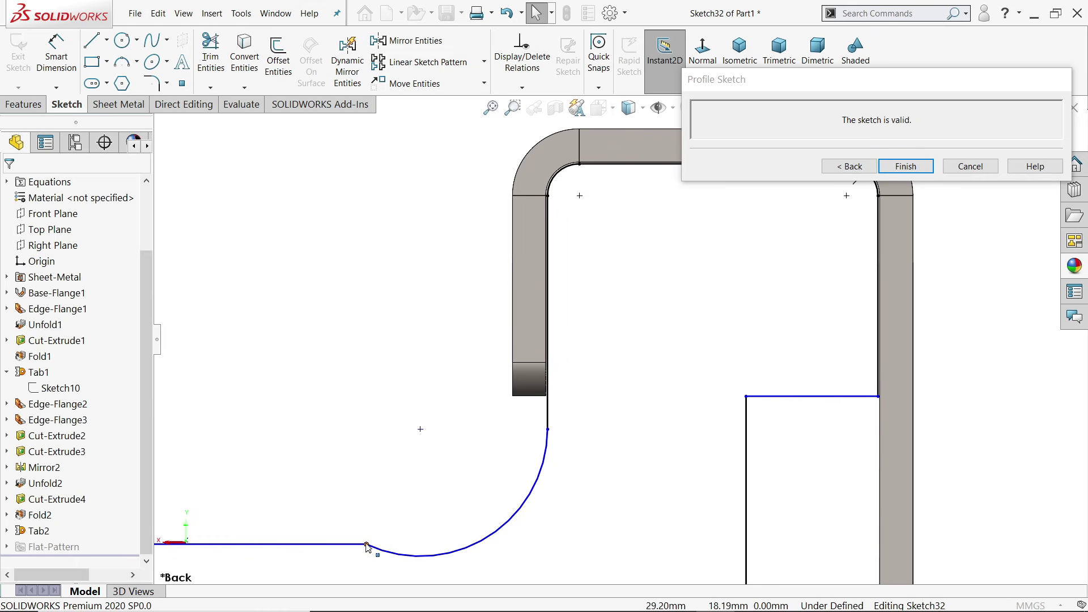
# Make the right arc tangent to the long horizontal line and to the vertical line at the hook.
pyautogui.click(366, 545)
pyautogui.click(448, 509)
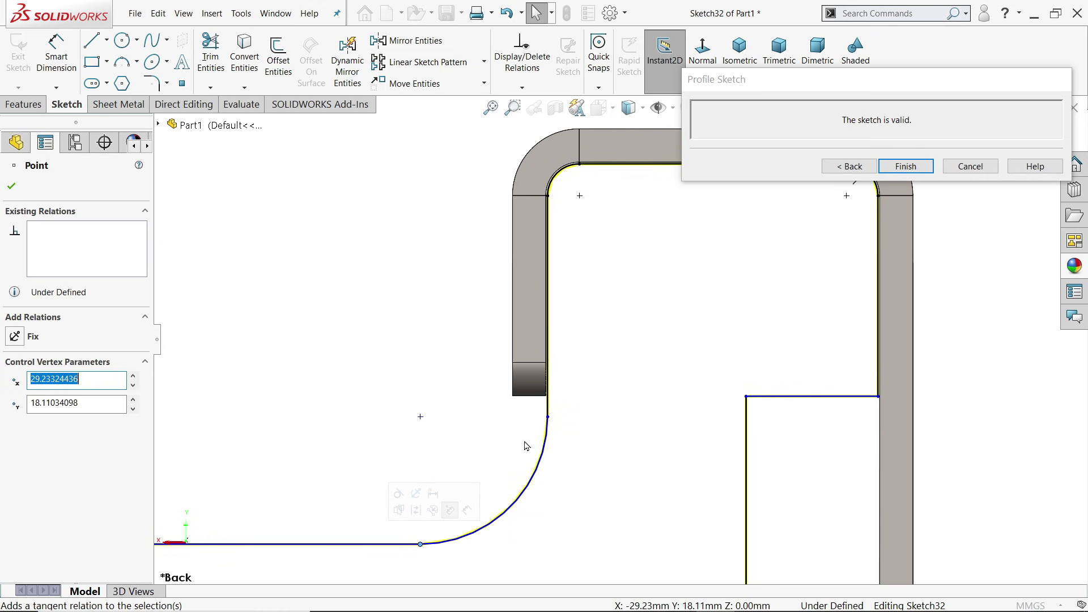
pyautogui.click(548, 416)
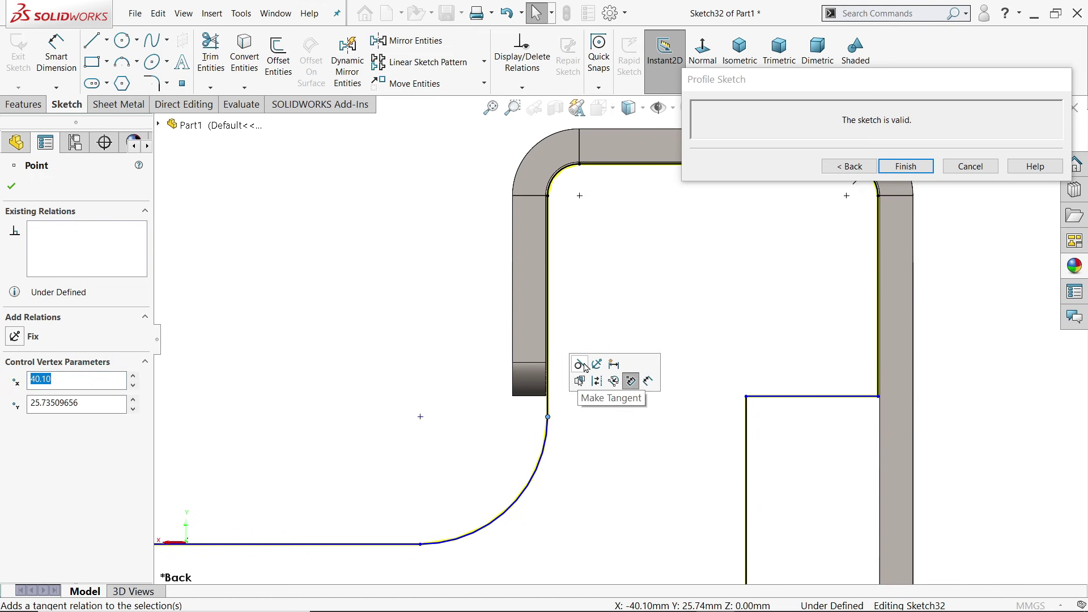
pyautogui.click(584, 474)
# Add an Equal relation between the left and right arcs at the ends of the long horizontal line.
pyautogui.scroll(4, 582, 471)
pyautogui.scroll(-3, 449, 374)
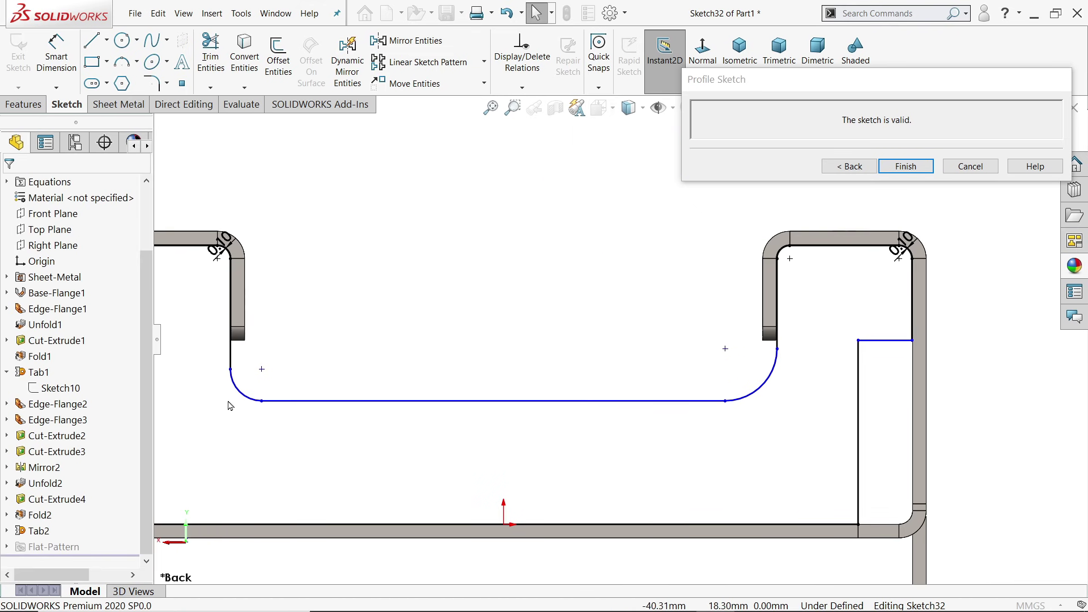
pyautogui.click(244, 398)
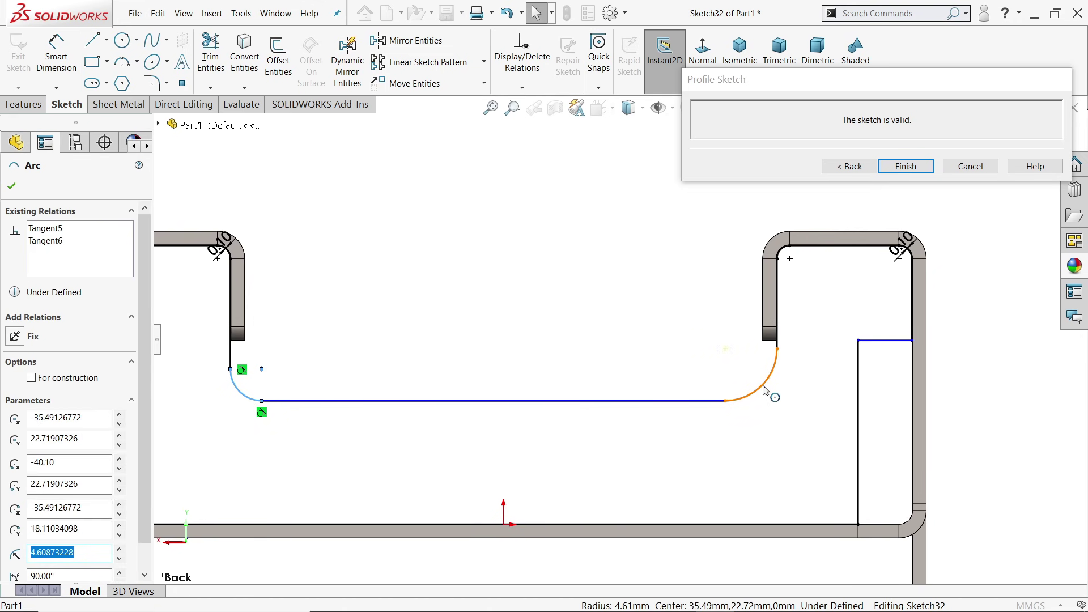
pyautogui.keyDown('ctrl'); pyautogui.click(765, 391); pyautogui.keyUp('ctrl')
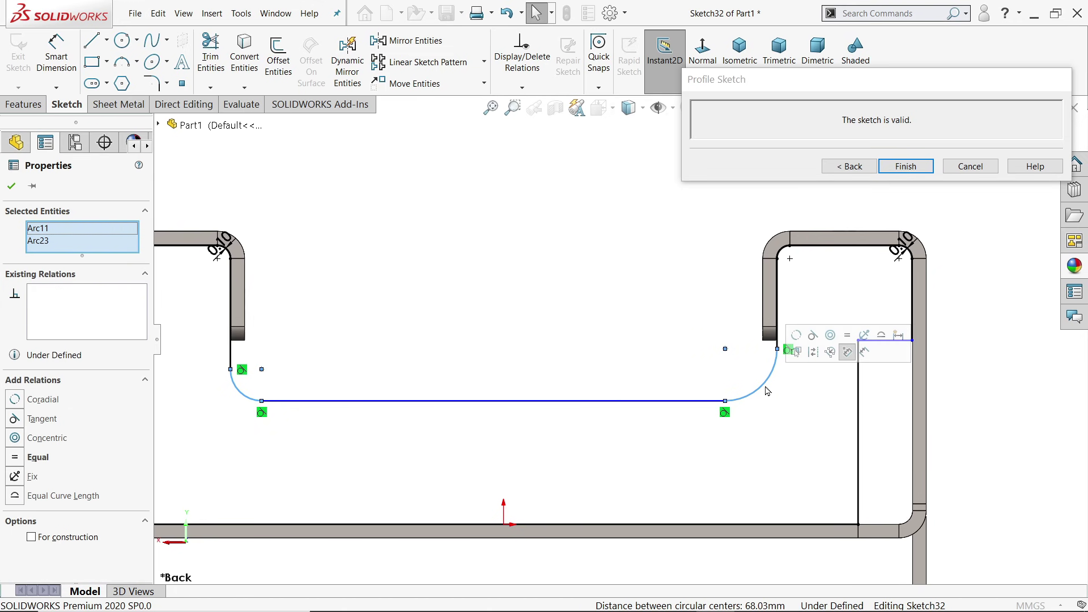
pyautogui.click(847, 336)
pyautogui.click(584, 312)
pyautogui.scroll(1, 565, 323)
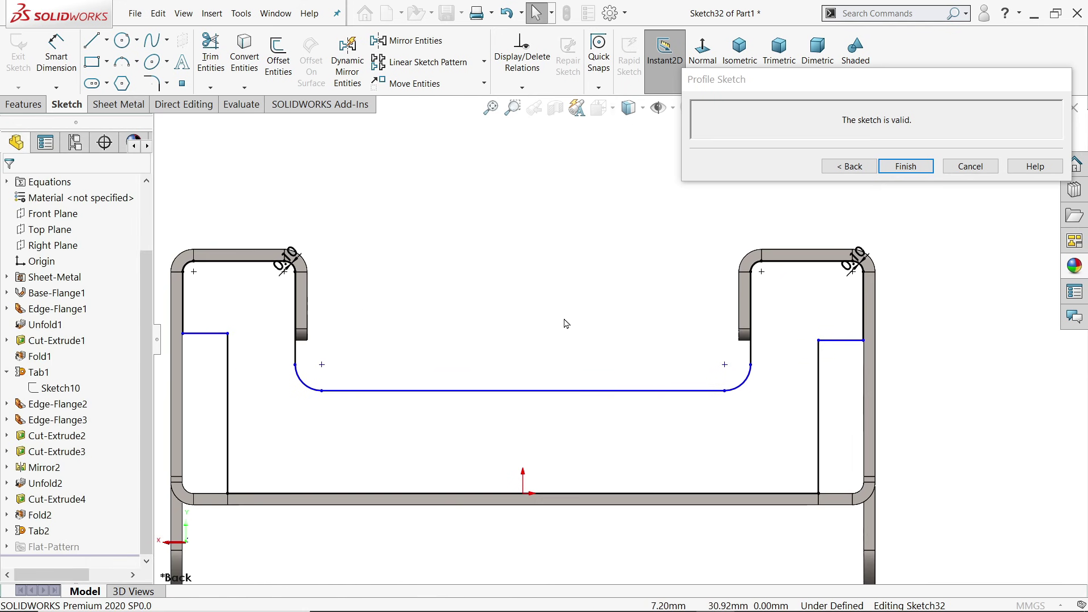
# Make the short horizontal lines inside the left and right hooks collinear.
pyautogui.scroll(1, 572, 340)
pyautogui.scroll(-1, 312, 337)
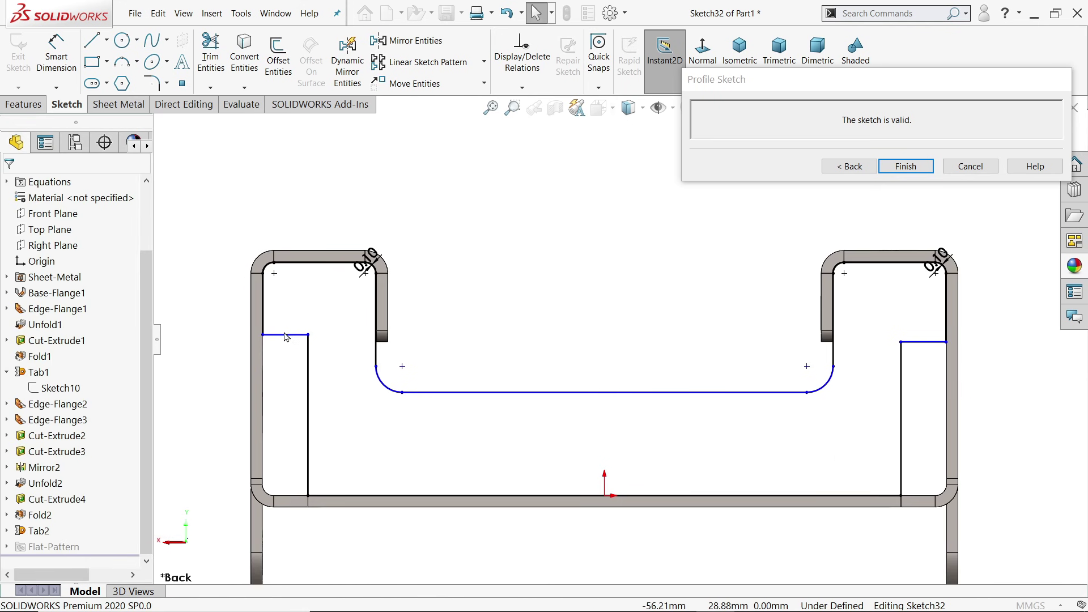
pyautogui.click(293, 336)
pyautogui.keyDown('ctrl'); pyautogui.click(921, 343); pyautogui.keyUp('ctrl')
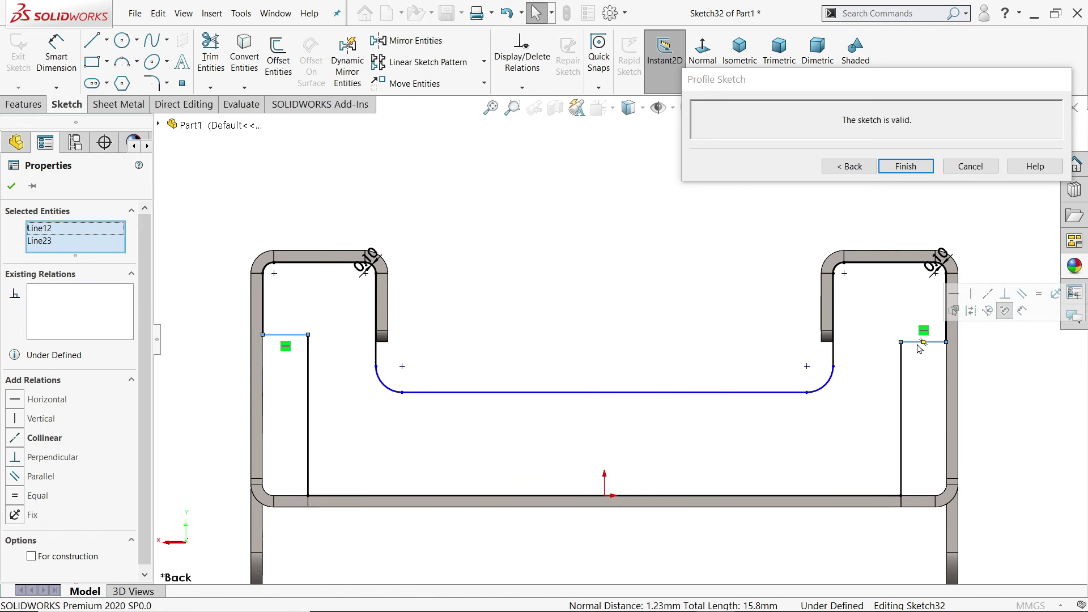
pyautogui.click(990, 296)
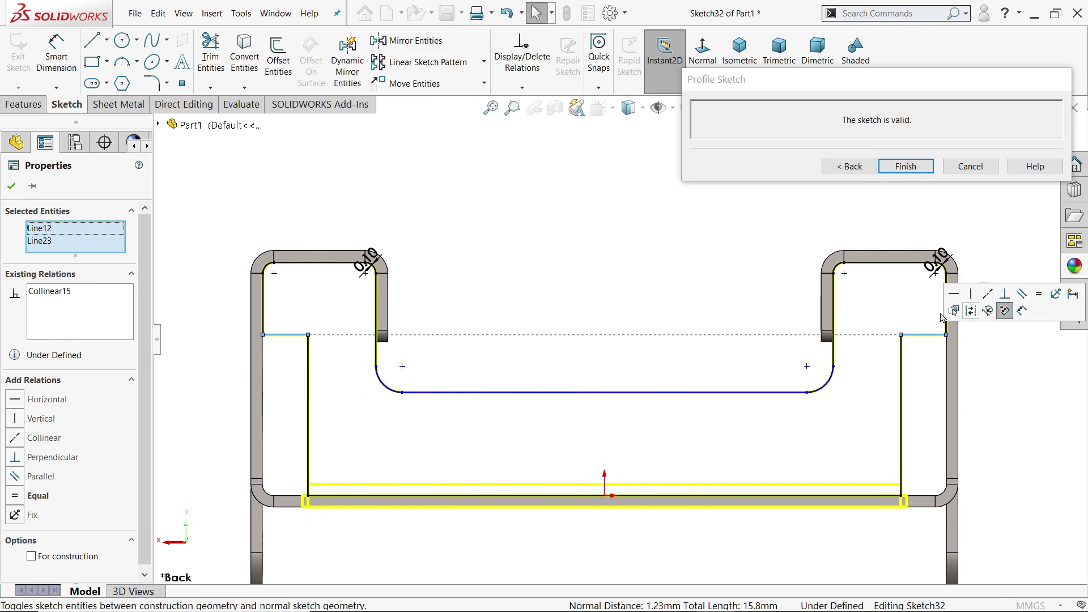
pyautogui.click(548, 234)
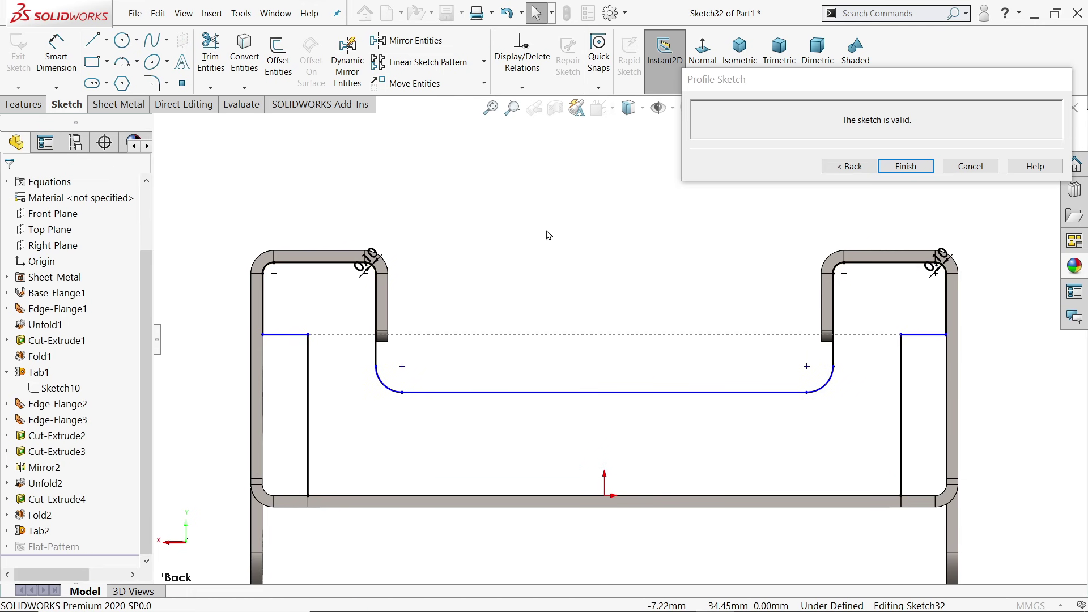
# Dimension the left short horizontal line 34 mm above the upper edge of the bracket's base.
pyautogui.click(56, 61)
pyautogui.scroll(-3, 333, 364)
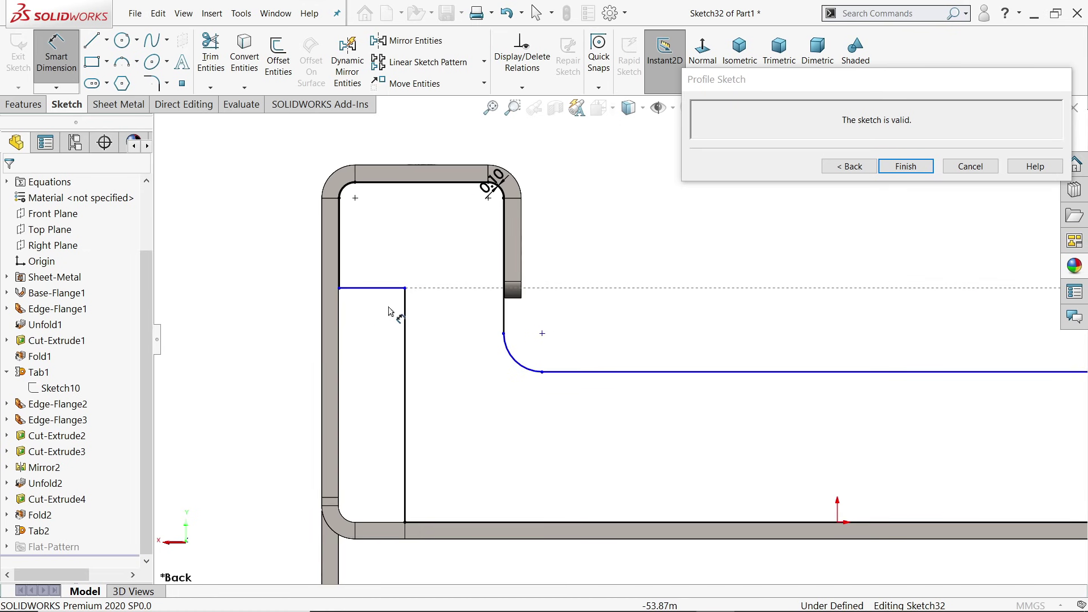
pyautogui.click(384, 289)
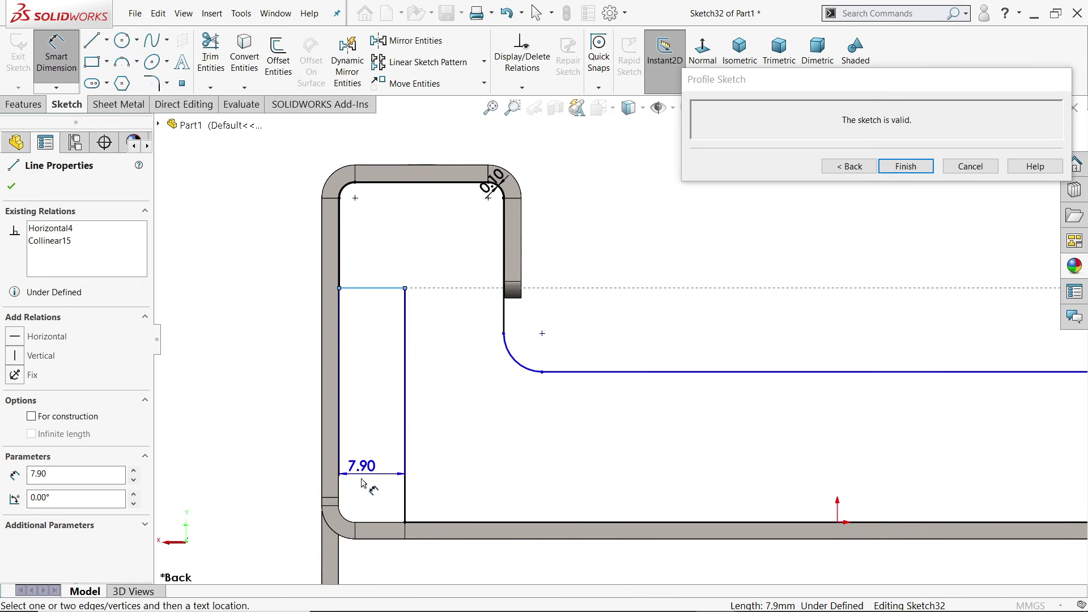
pyautogui.click(365, 522)
pyautogui.click(271, 413)
pyautogui.write('3')
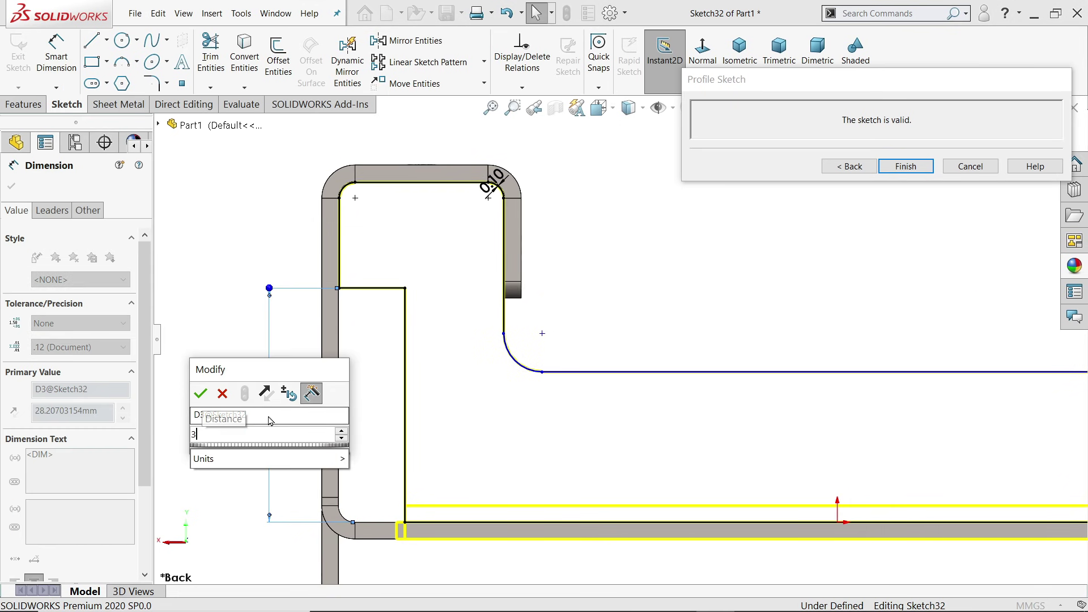
pyautogui.write('4')
pyautogui.click(200, 394)
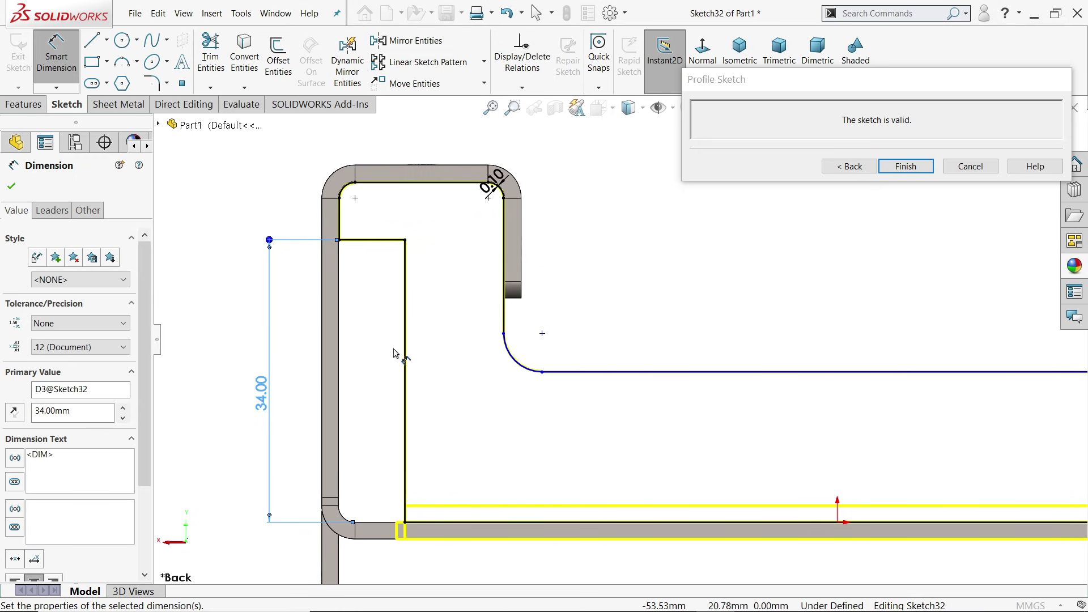
# Add a driven dimension between the left vertical profile line and the inner edge of the left side wall.
pyautogui.click(405, 430)
pyautogui.click(340, 424)
pyautogui.click(378, 398)
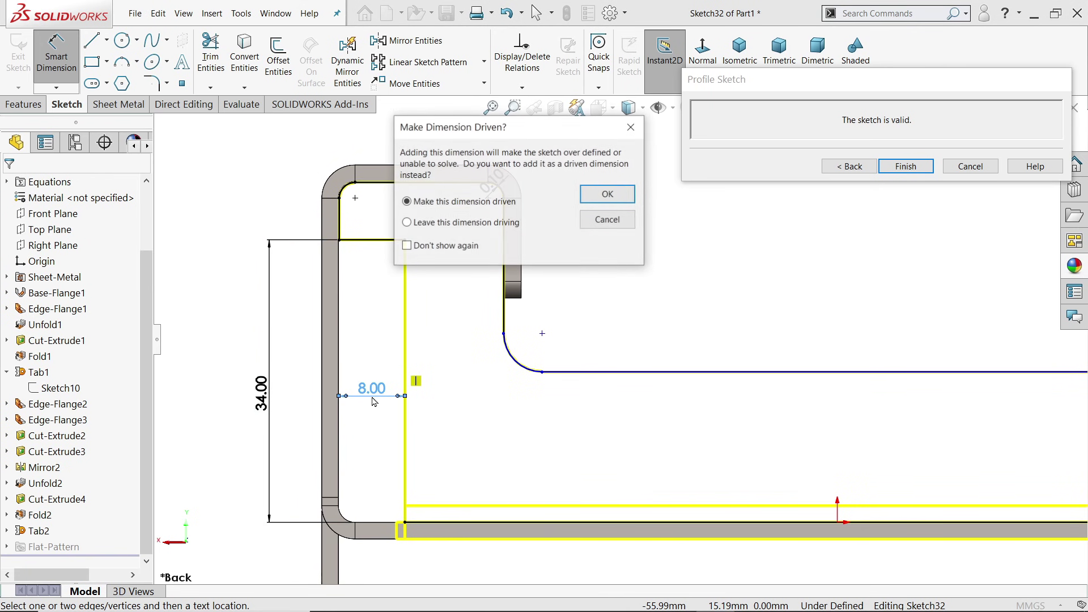
pyautogui.click(607, 194)
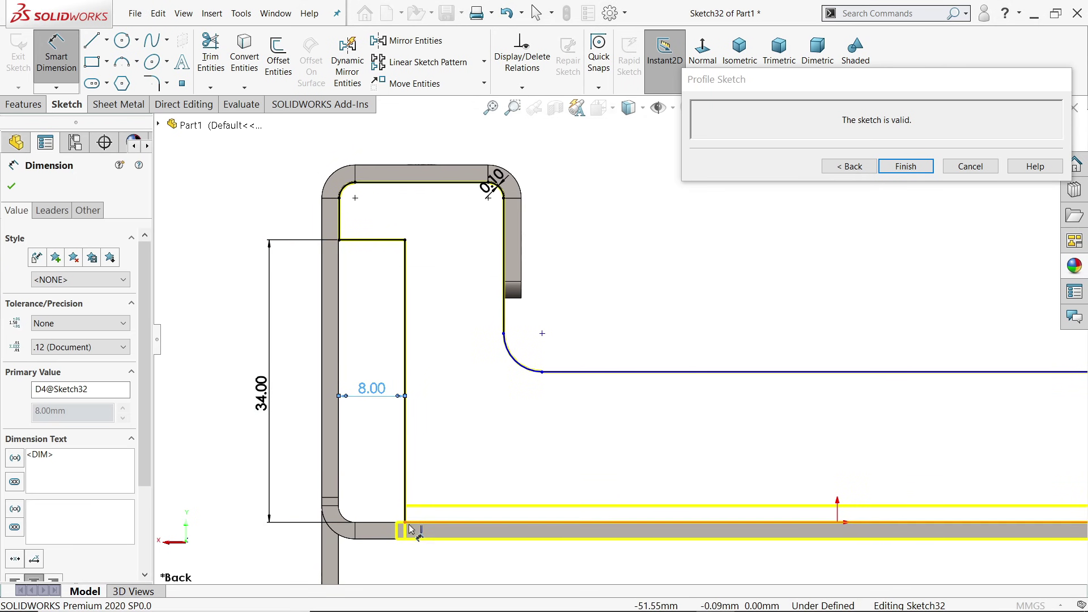
pyautogui.scroll(-1, 460, 445)
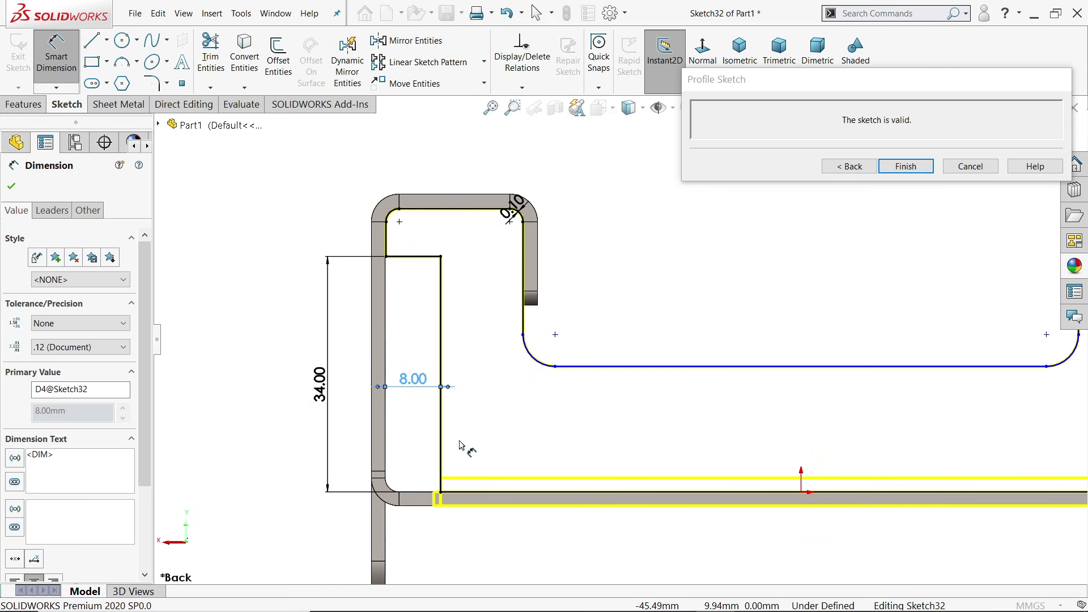
# Dimension the left arc of the profile with a radius of 8 mm.
pyautogui.click(537, 365)
pyautogui.click(564, 306)
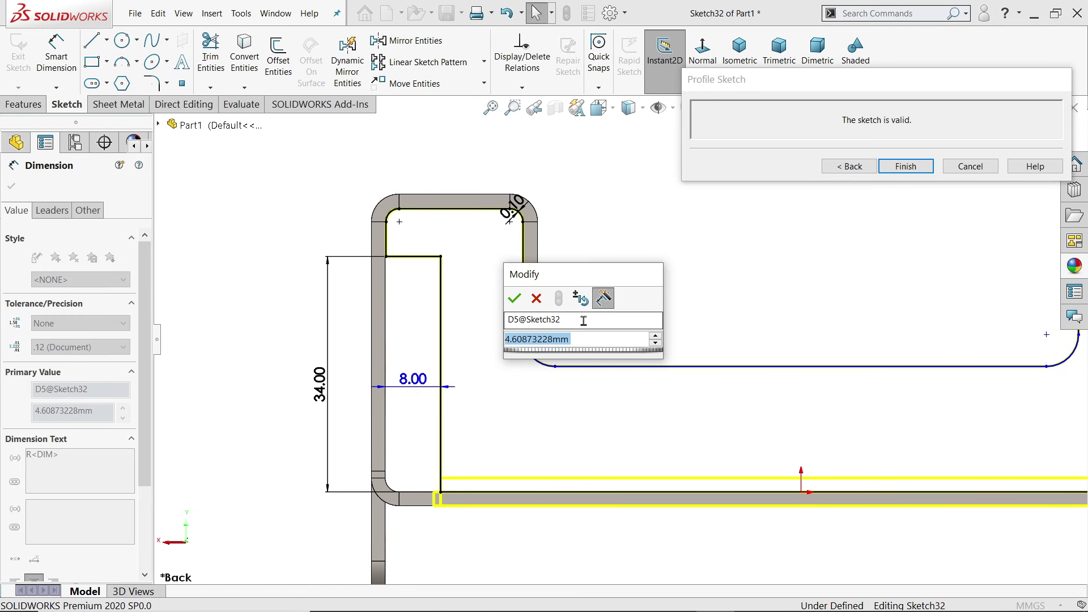
pyautogui.write('8')
pyautogui.click(514, 299)
pyautogui.scroll(-2, 518, 360)
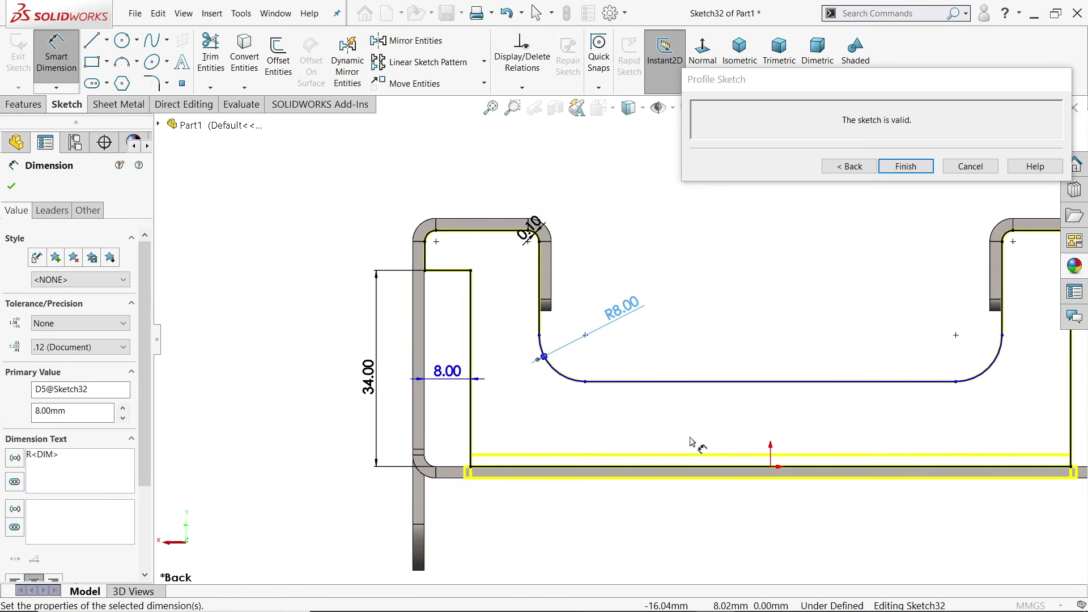
# Dimension the long horizontal profile line 18 mm above the lower edge of the bracket's base.
pyautogui.scroll(2, 816, 385)
pyautogui.click(733, 379)
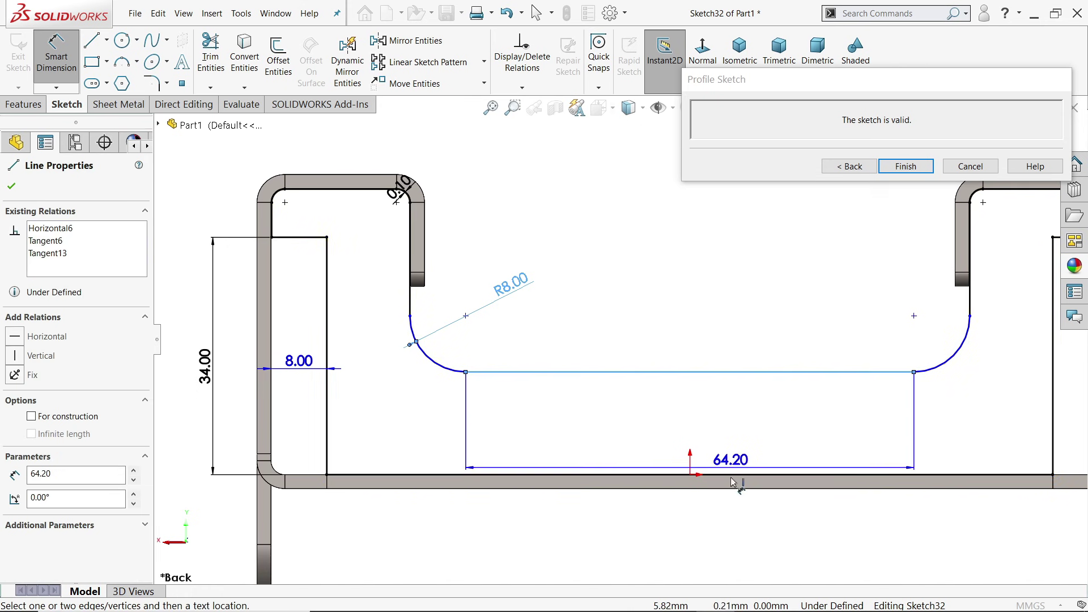
pyautogui.click(728, 485)
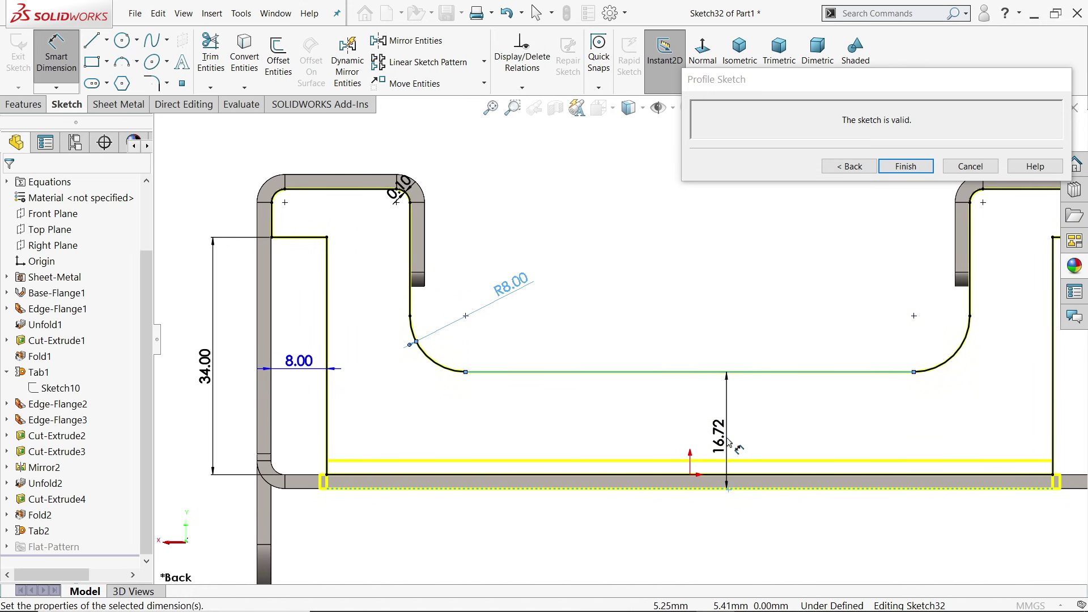
pyautogui.click(728, 442)
pyautogui.click(655, 414)
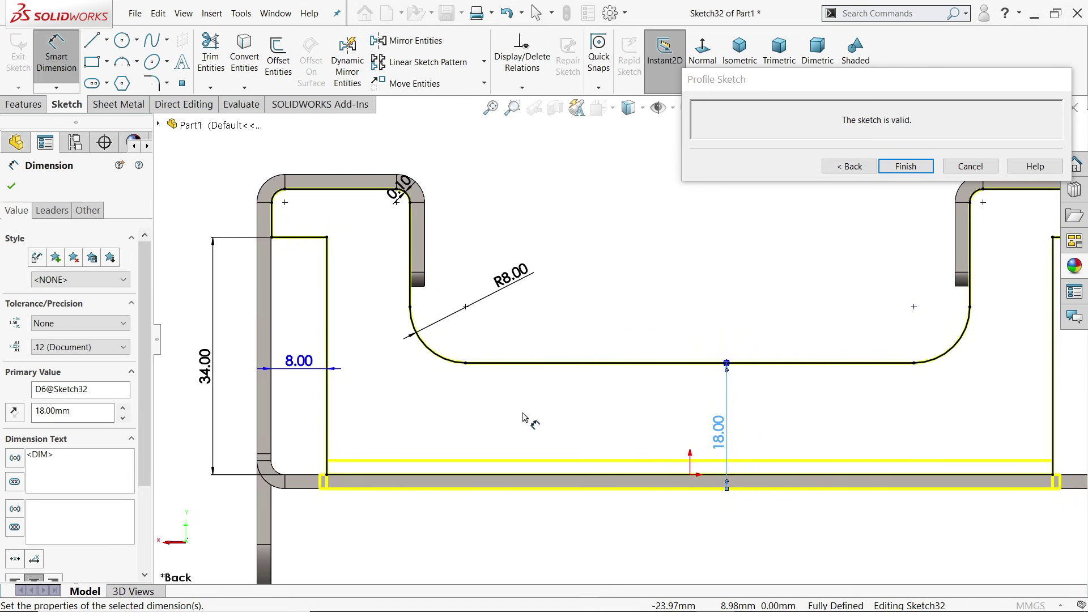
# Add 2 mm sketch fillets where the short horizontal lines meet the left and right vertical profile lines.
pyautogui.press('z')
pyautogui.scroll(-3, 873, 319)
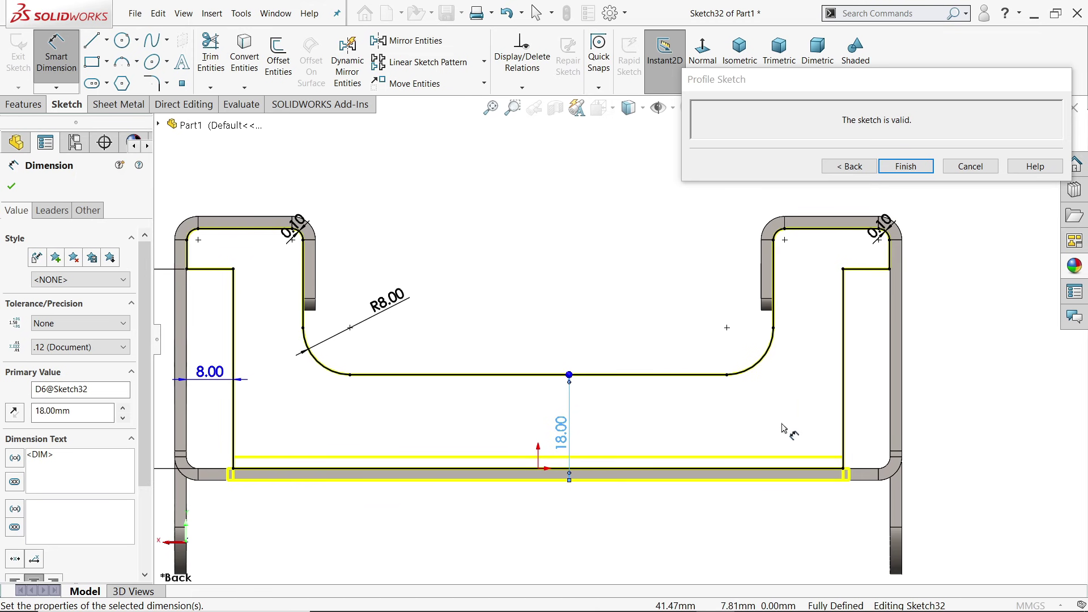
pyautogui.click(151, 83)
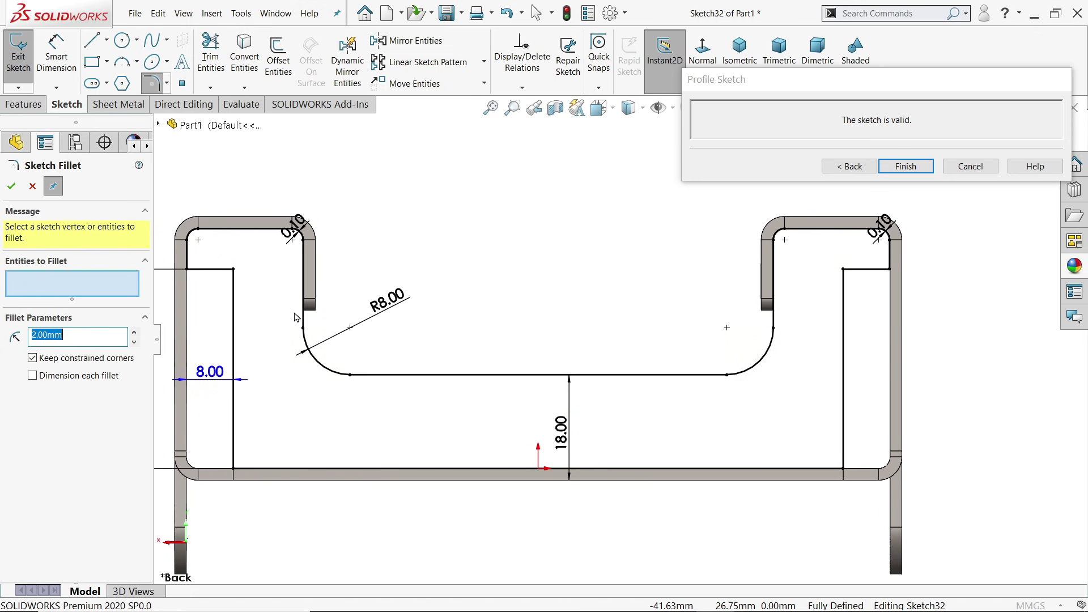
pyautogui.click(234, 271)
pyautogui.click(844, 276)
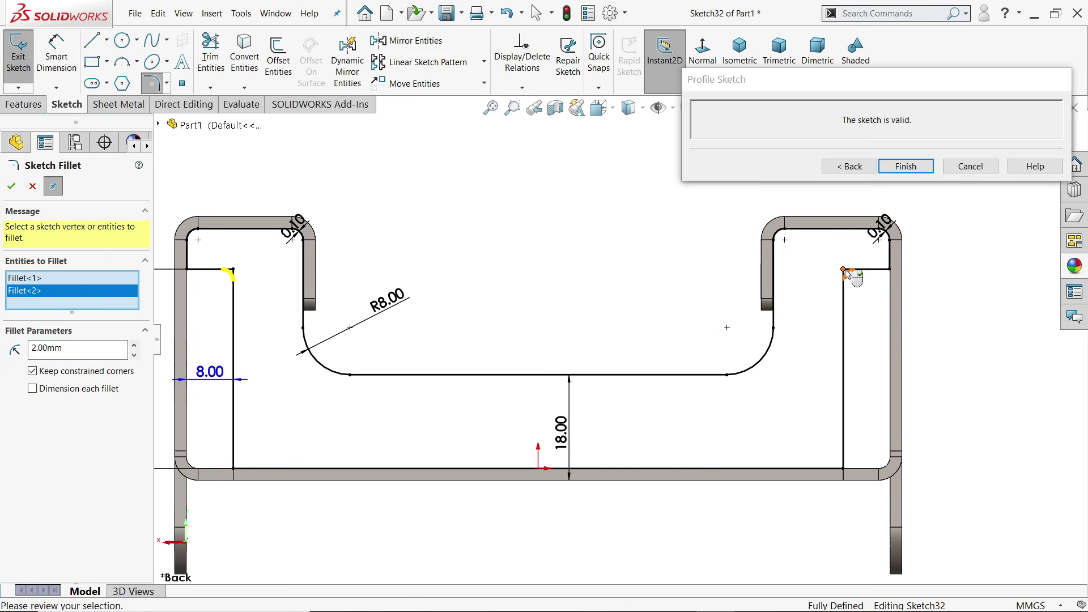
pyautogui.click(12, 187)
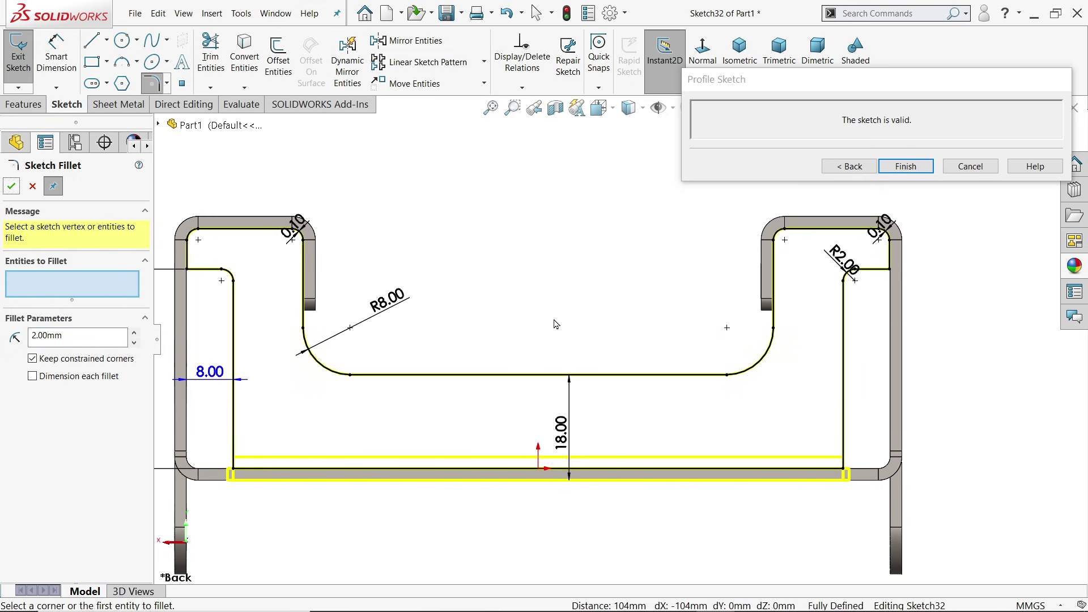
# Switch to the isometric view and return from the profile sketch to the edge flange settings.
pyautogui.click(738, 52)
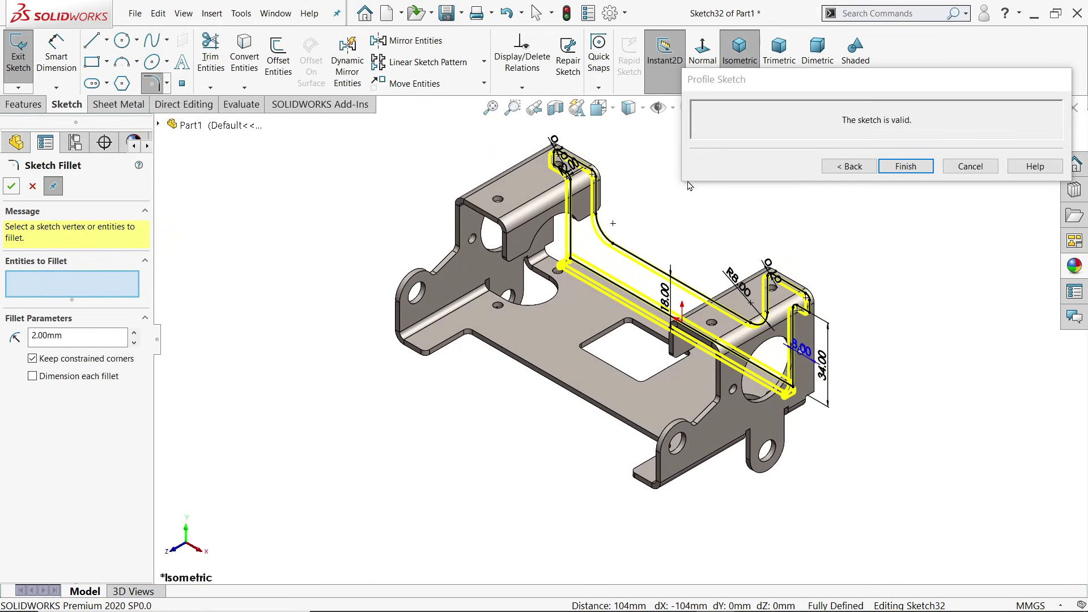
pyautogui.click(850, 166)
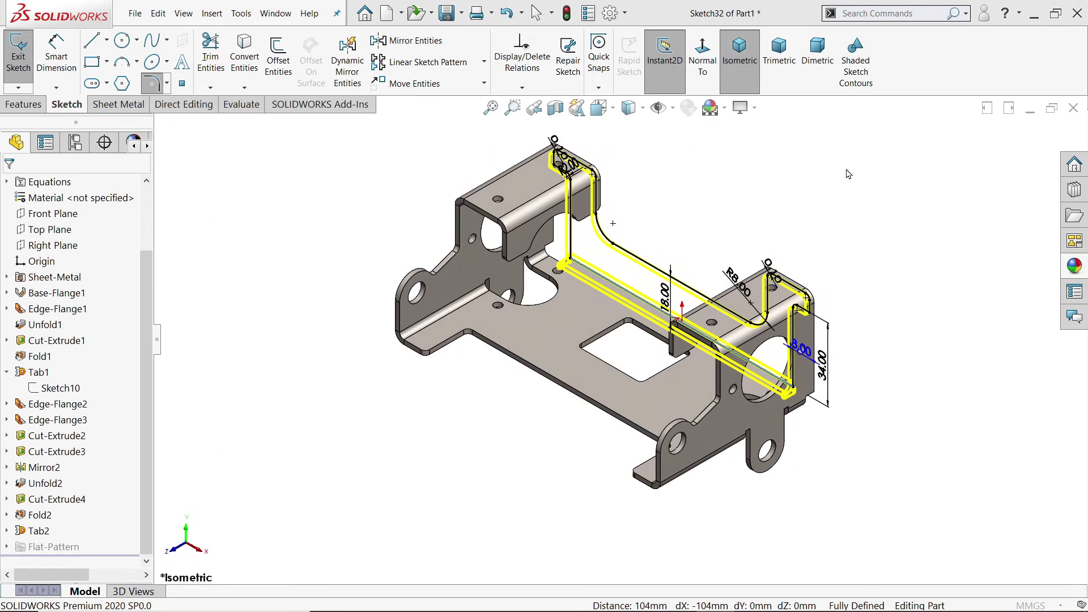
# Check the flange preview at the base corner and create the rear edge flange.
pyautogui.moveTo(668, 206); pyautogui.dragTo(578, 351, button='middle')
pyautogui.scroll(-10, 622, 399)
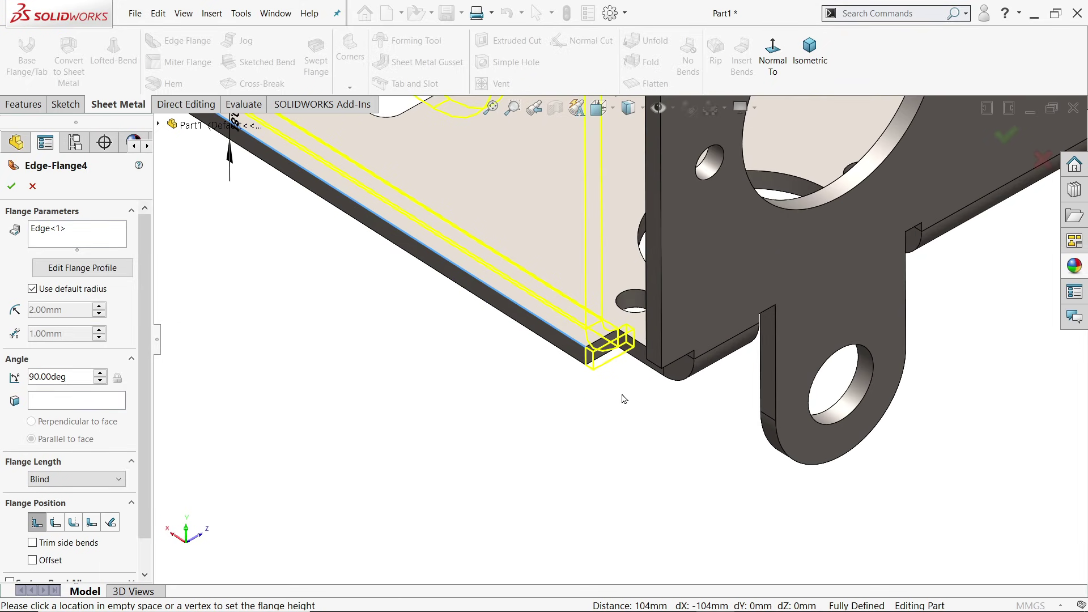
pyautogui.moveTo(651, 413); pyautogui.dragTo(651, 447, button='middle')
pyautogui.scroll(-4, 628, 330)
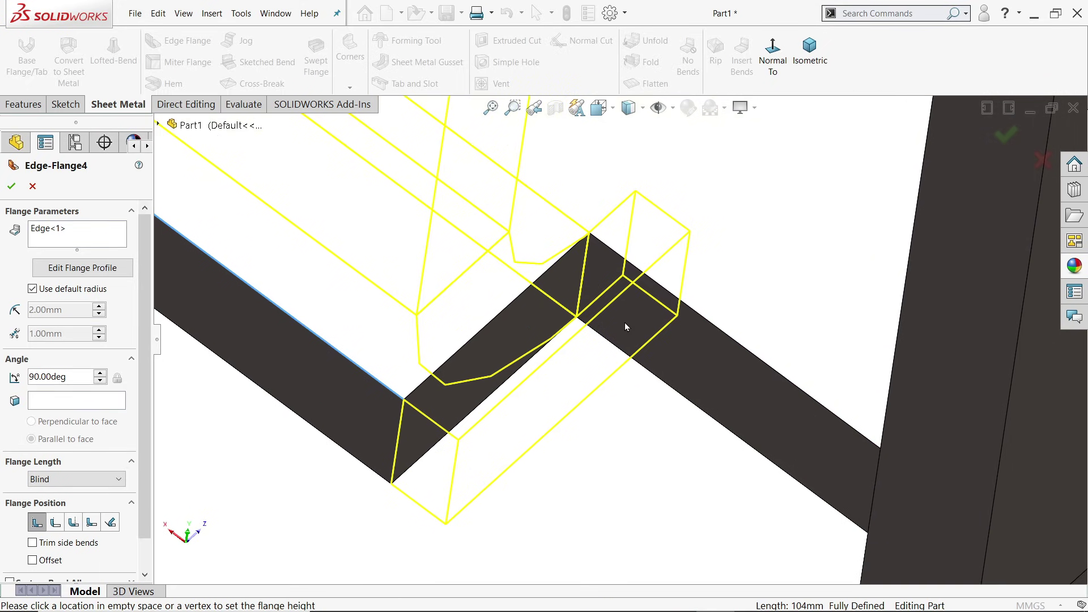
pyautogui.click(12, 187)
# Reopen the rear edge flange and enable a custom rectangular relief that does not use the relief ratio.
pyautogui.scroll(5, 583, 301)
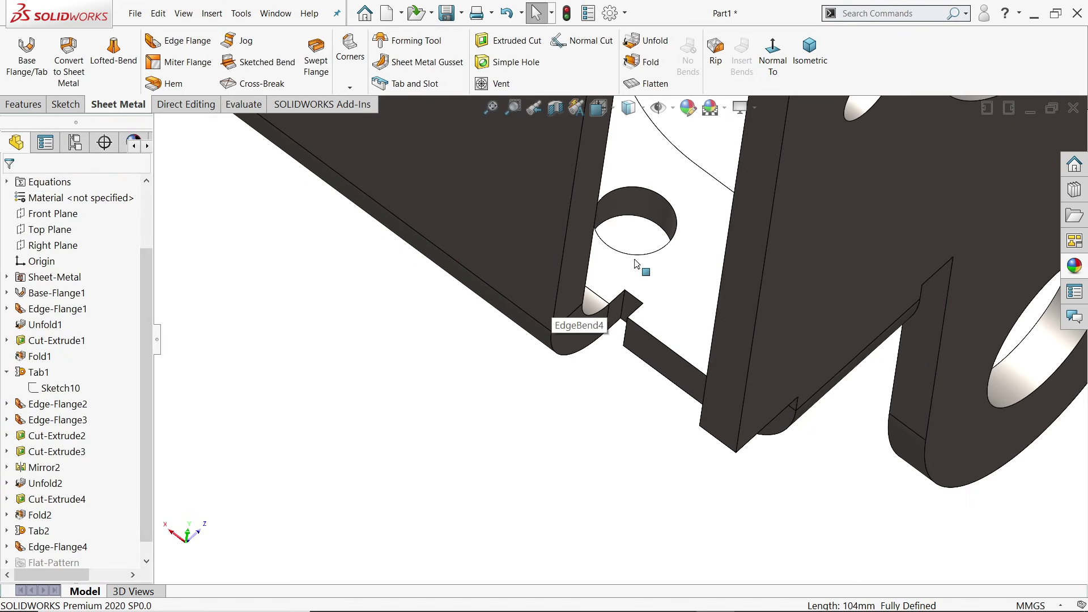
pyautogui.scroll(8, 622, 319)
pyautogui.moveTo(622, 319); pyautogui.dragTo(670, 262, button='middle')
pyautogui.scroll(-6, 670, 263)
pyautogui.moveTo(655, 318); pyautogui.dragTo(628, 292, button='middle')
pyautogui.scroll(5, 627, 376)
pyautogui.scroll(-8, 623, 440)
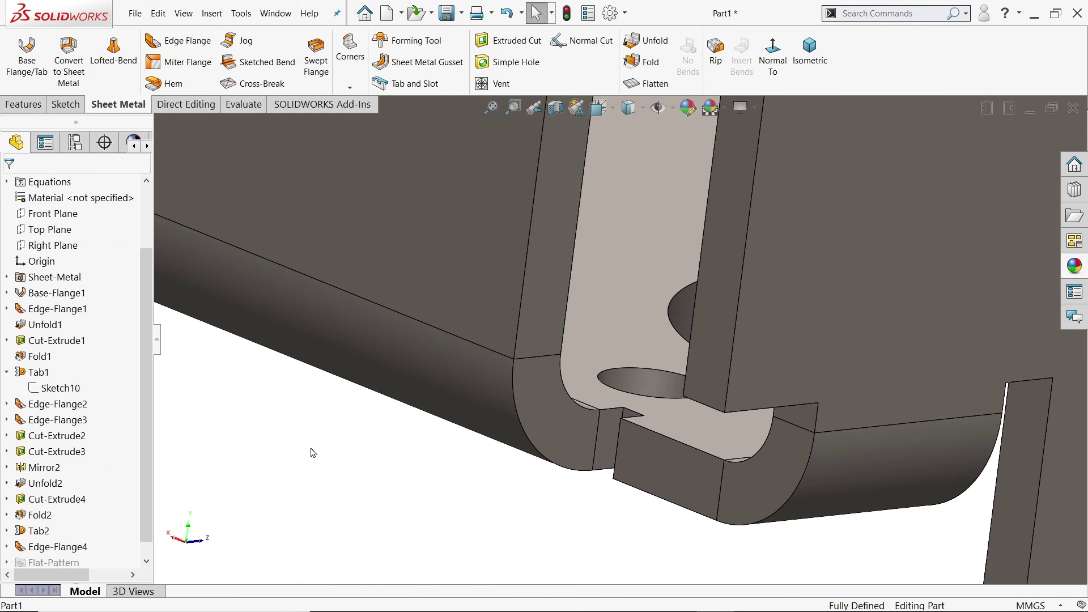
pyautogui.click(58, 546)
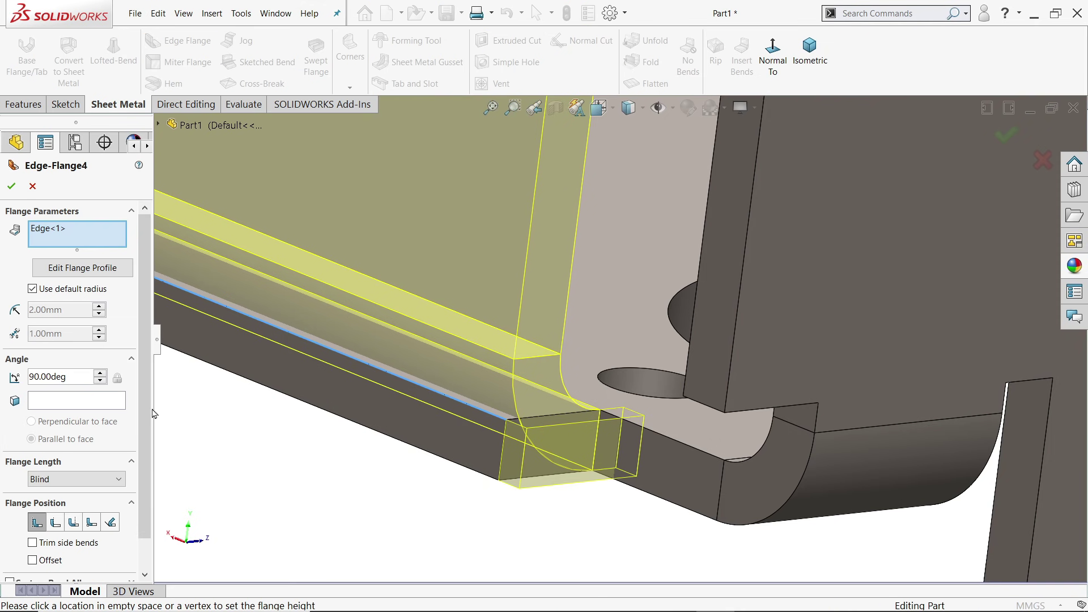
pyautogui.scroll(-2, 146, 395)
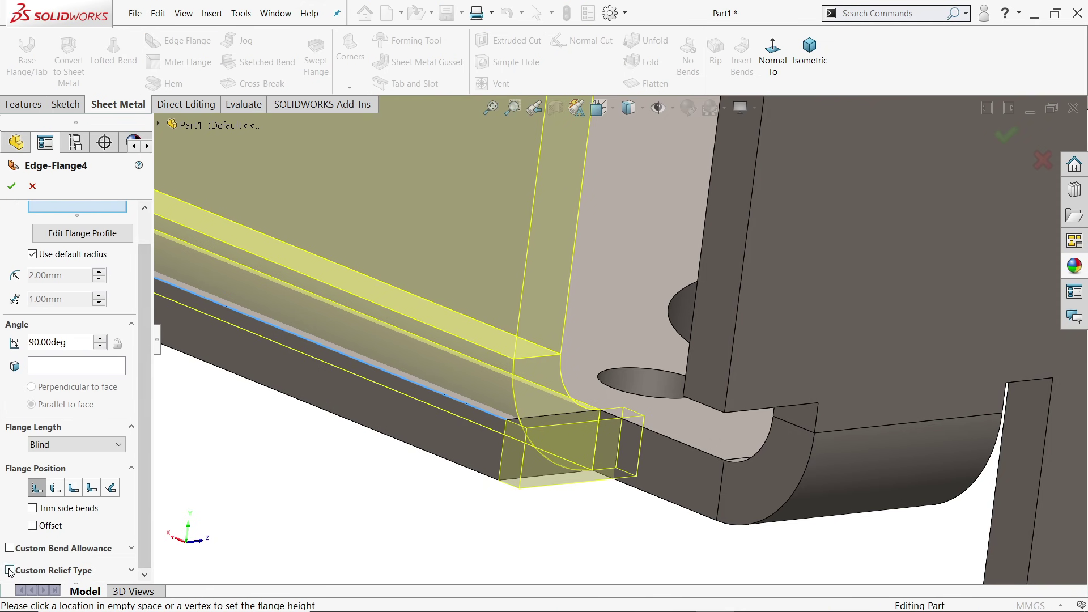
pyautogui.click(131, 571)
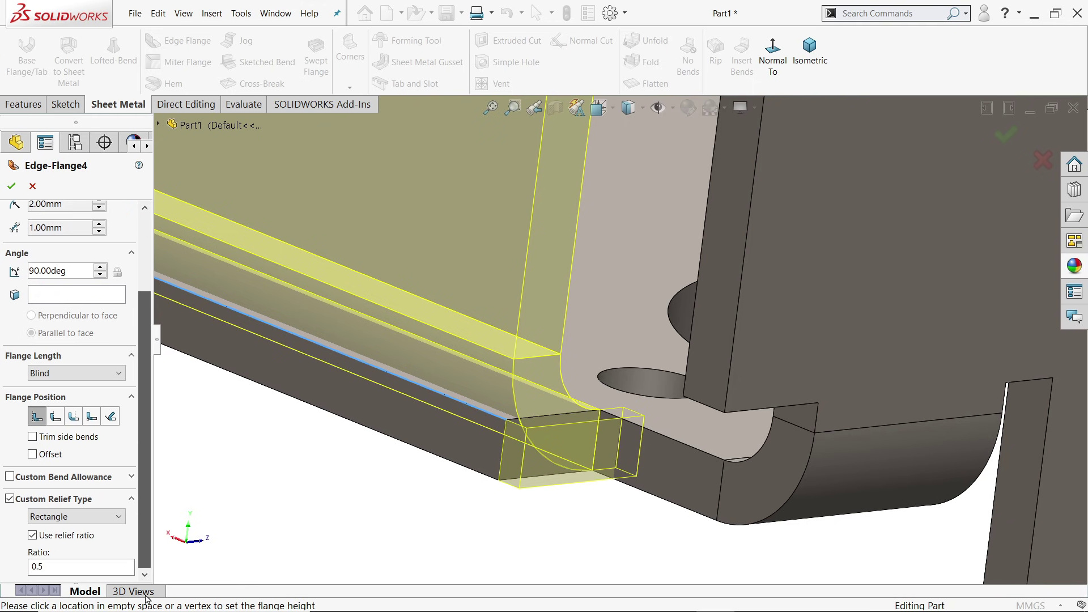
pyautogui.click(32, 535)
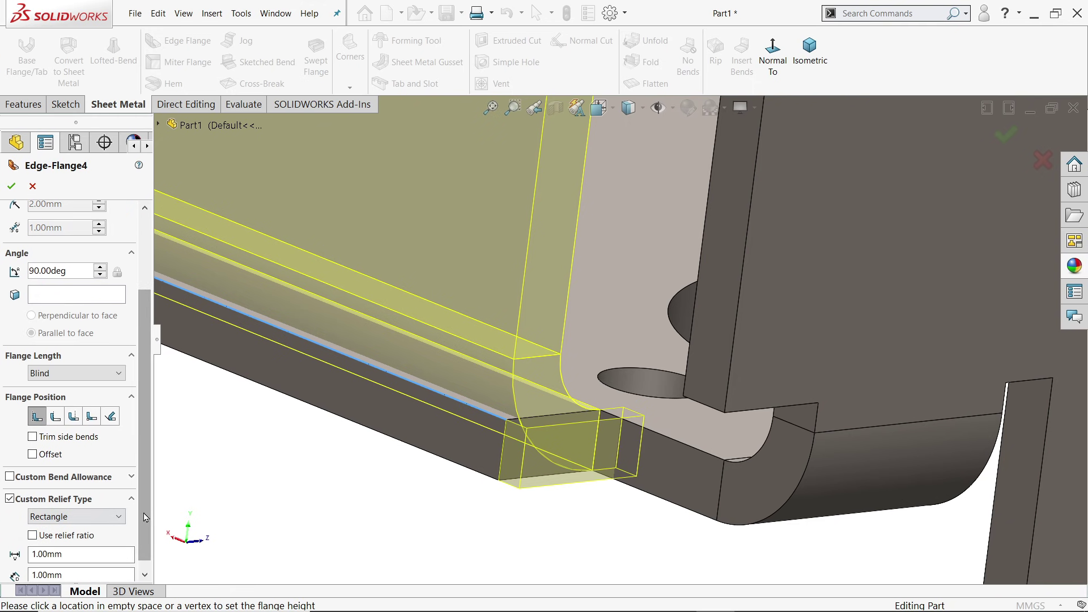
# Set the relief width to 2 mm and the relief depth to 0 mm, and apply the change to the flange.
pyautogui.scroll(-1, 144, 510)
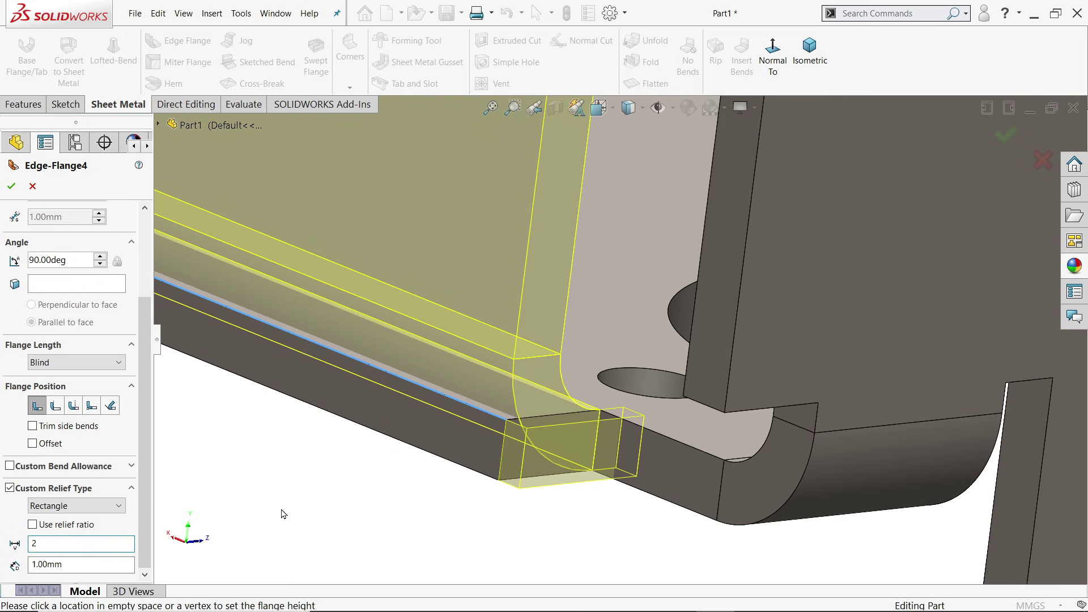
pyautogui.write('2')
pyautogui.press('Return')
pyautogui.scroll(-3, 308, 508)
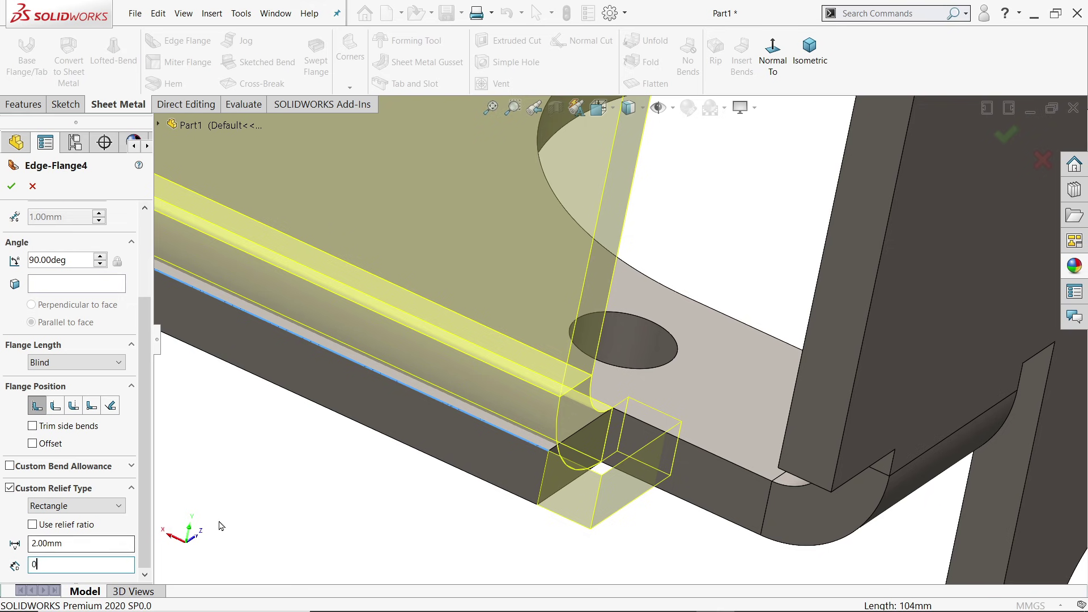
pyautogui.press('Return')
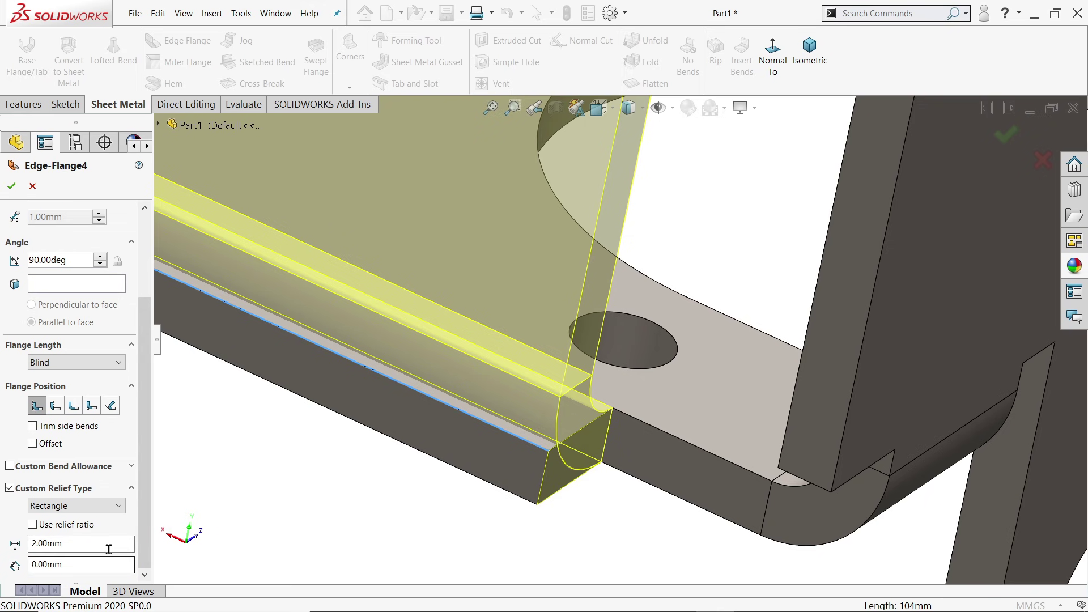
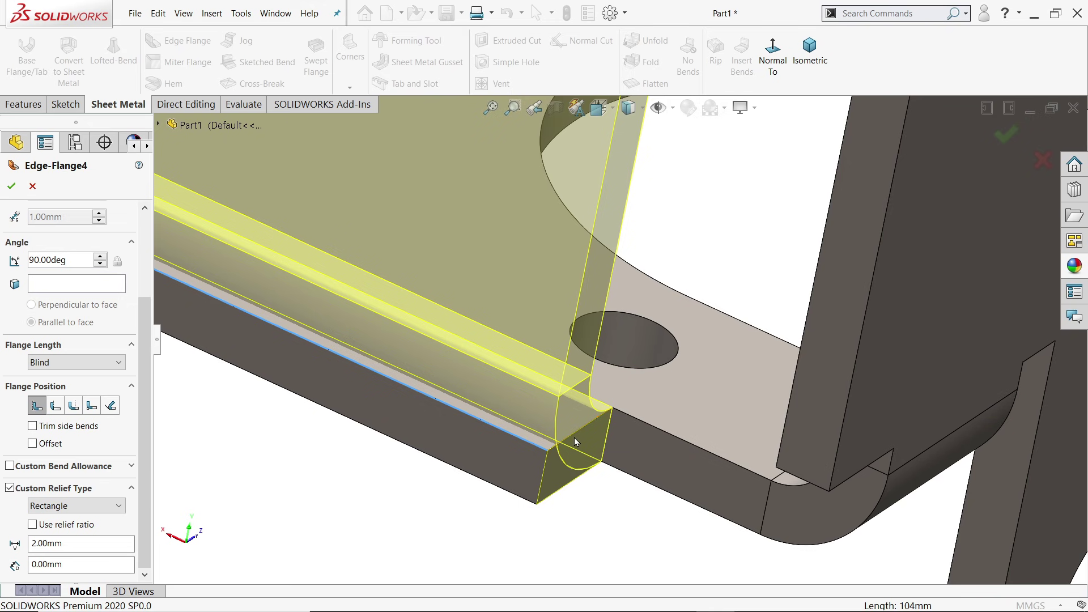
pyautogui.click(14, 183)
# Examine the rear flange, its corner reliefs and its fit at both hooks from several angles.
pyautogui.scroll(10, 609, 465)
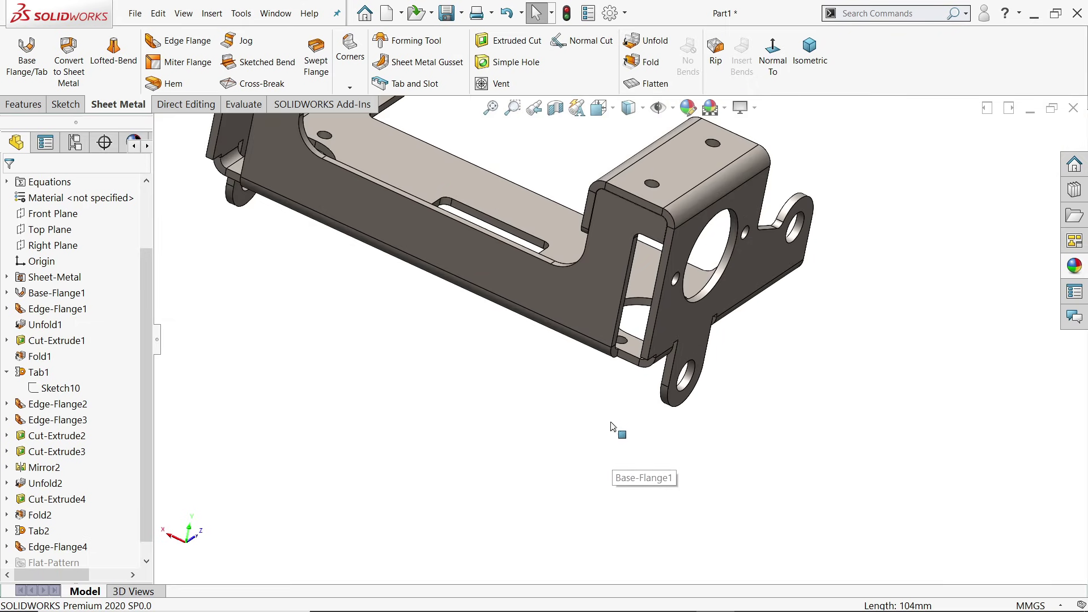
pyautogui.scroll(-5, 648, 464)
pyautogui.moveTo(647, 464); pyautogui.dragTo(637, 400, button='middle')
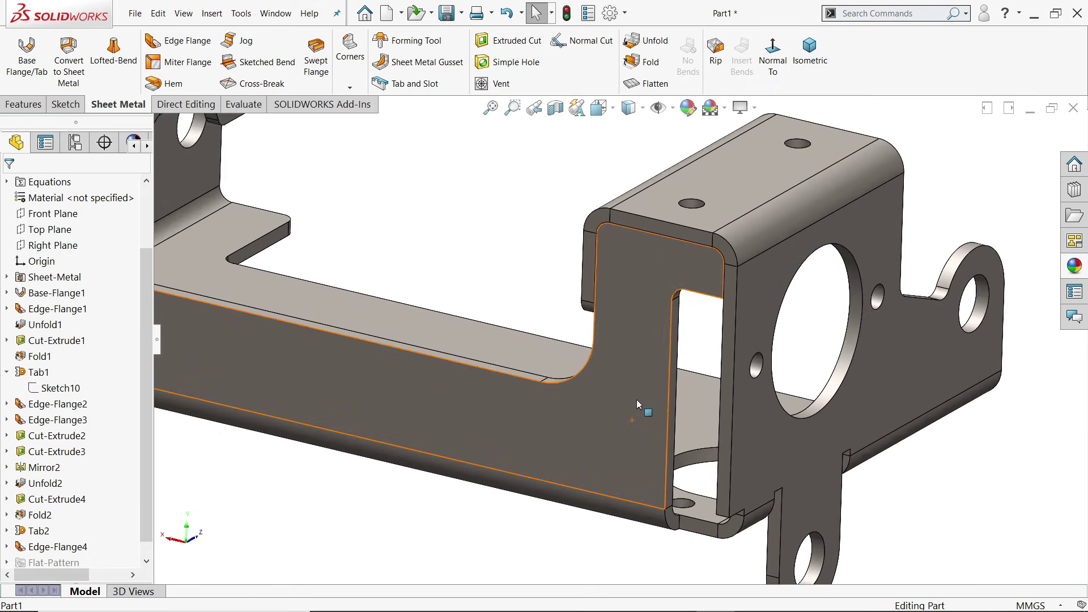
pyautogui.scroll(5, 637, 400)
pyautogui.scroll(-5, 402, 260)
pyautogui.moveTo(417, 301); pyautogui.dragTo(606, 264, button='middle')
pyautogui.scroll(5, 447, 266)
pyautogui.scroll(3, 590, 304)
pyautogui.scroll(8, 580, 355)
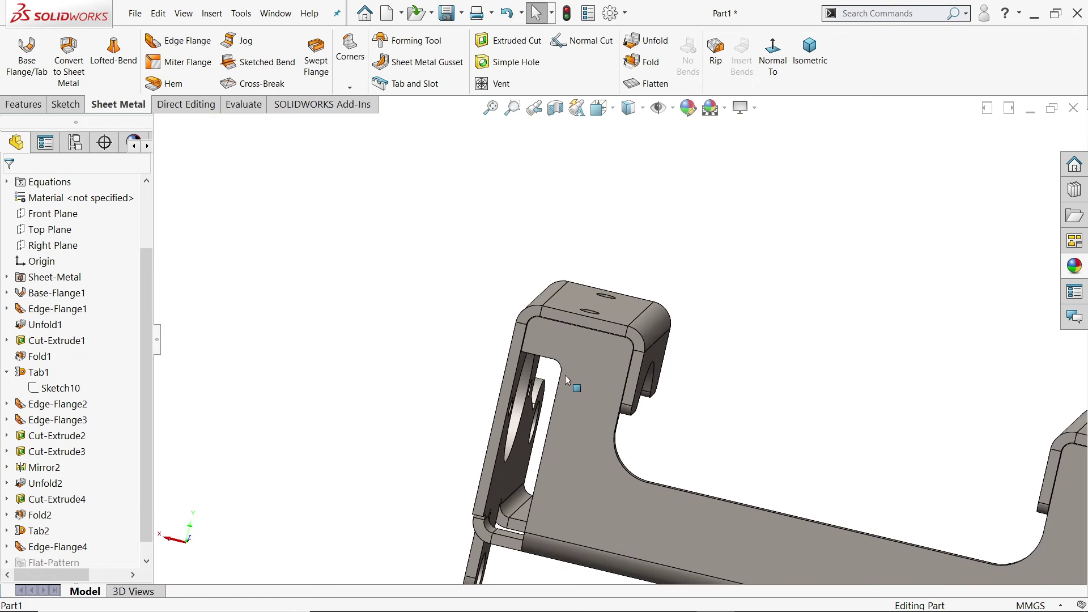
pyautogui.moveTo(602, 405); pyautogui.dragTo(621, 317, button='middle')
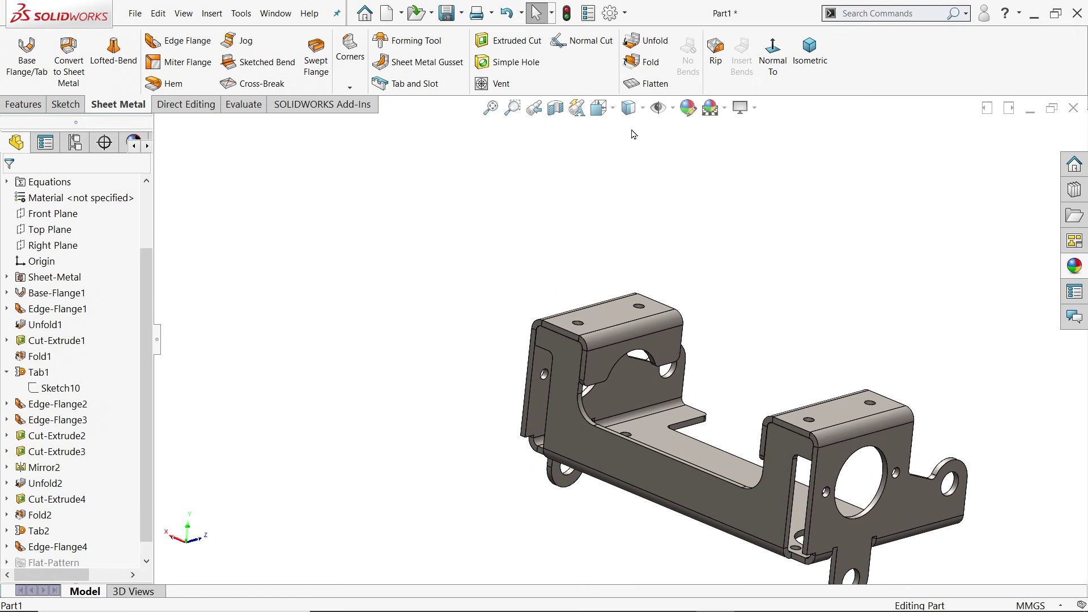
# Flatten the bracket to inspect its complete flat pattern and return it to the folded state.
pyautogui.click(642, 86)
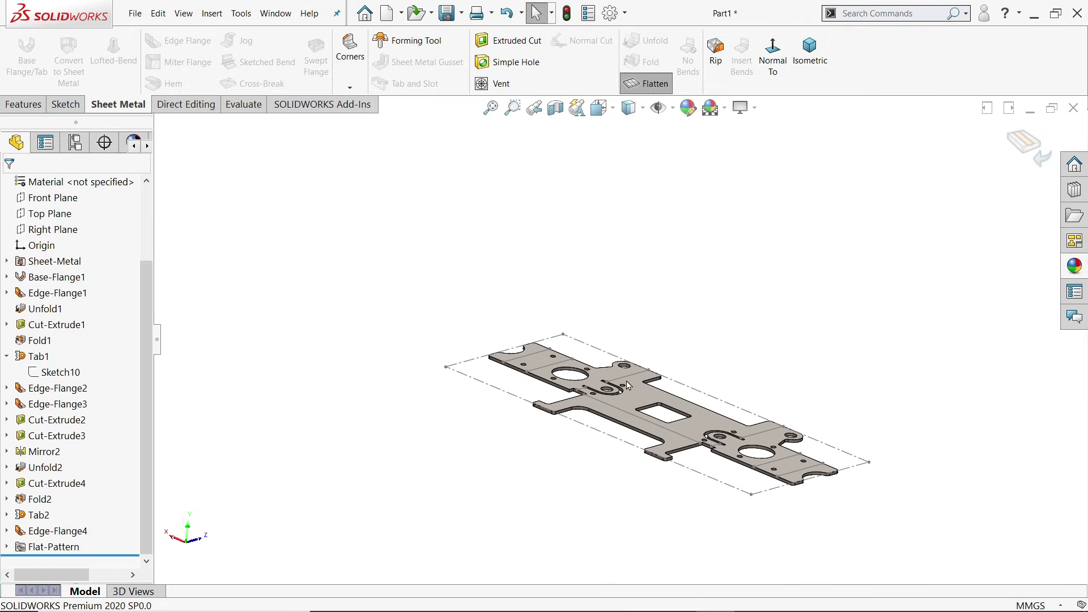
pyautogui.moveTo(605, 485)
pyautogui.mouseDown(button='middle')
pyautogui.moveTo(700, 425)
pyautogui.moveTo(662, 447)
pyautogui.moveTo(658, 436)
pyautogui.moveTo(667, 451)
pyautogui.mouseUp(button='middle')
pyautogui.scroll(-4, 699, 425)
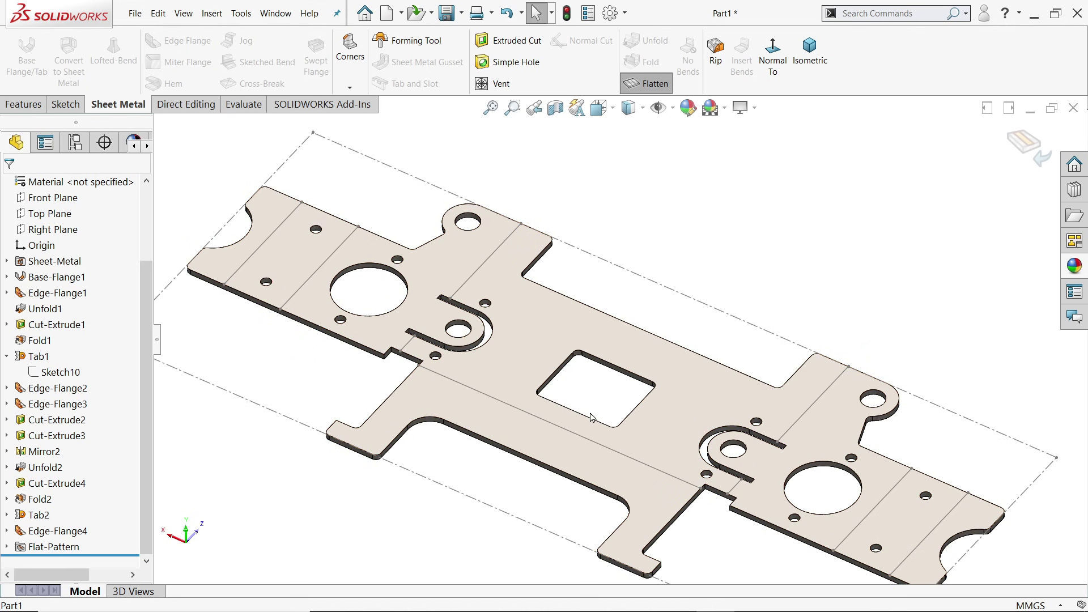
pyautogui.scroll(-1, 591, 418)
pyautogui.scroll(2, 564, 427)
pyautogui.scroll(-2, 583, 389)
pyautogui.moveTo(578, 413)
pyautogui.mouseDown(button='middle')
pyautogui.moveTo(537, 383)
pyautogui.moveTo(574, 397)
pyautogui.mouseUp(button='middle')
pyautogui.scroll(-3, 574, 397)
pyautogui.scroll(1, 615, 369)
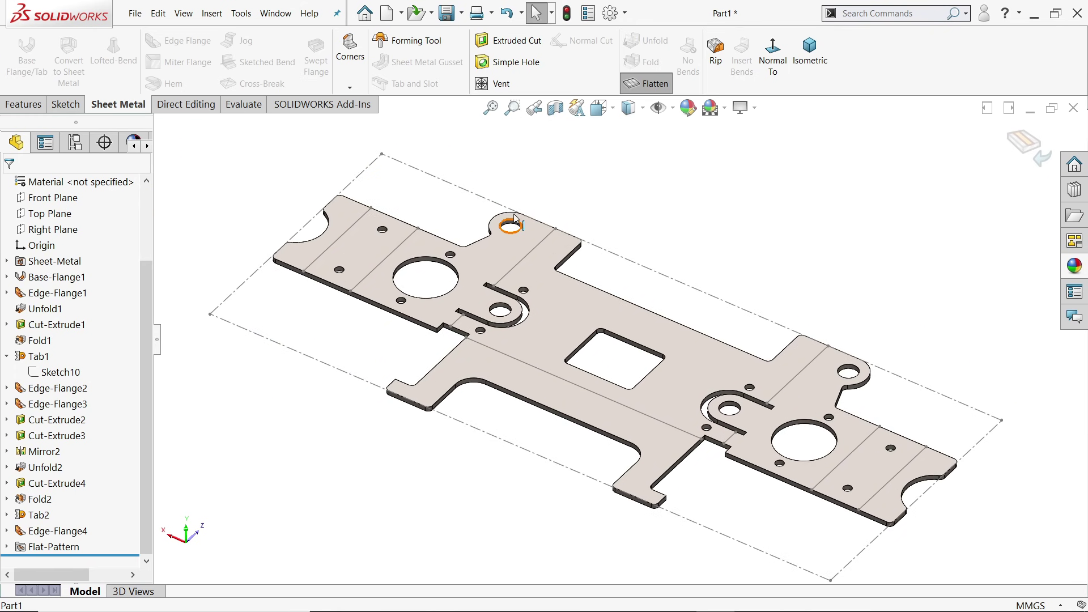
pyautogui.click(648, 80)
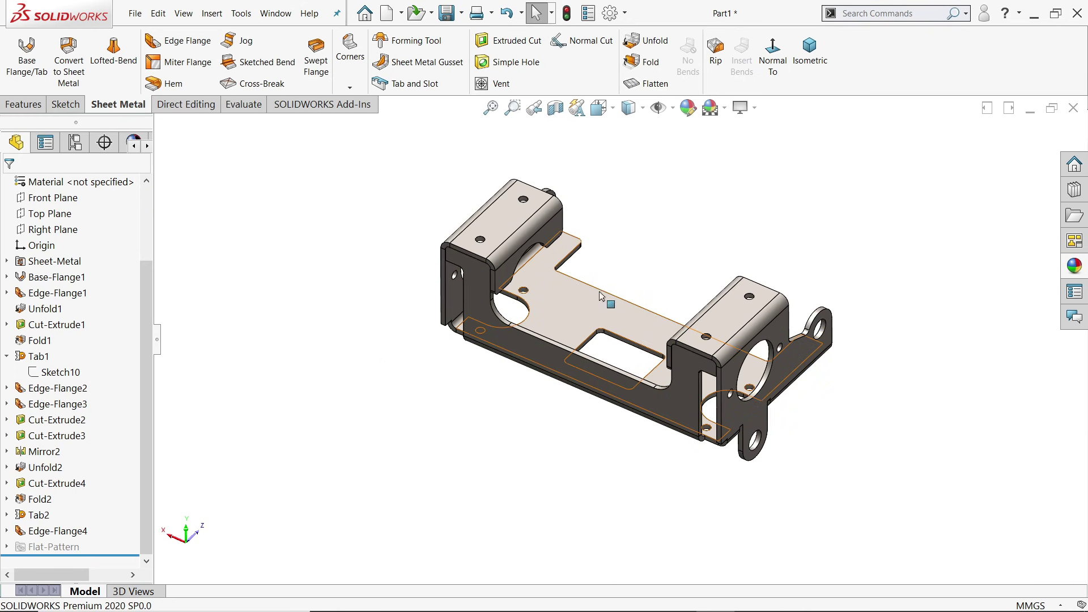
# Apply the satin finish stainless steel appearance to the bracket and review it from the isometric view.
pyautogui.moveTo(605, 275); pyautogui.dragTo(589, 330, button='middle')
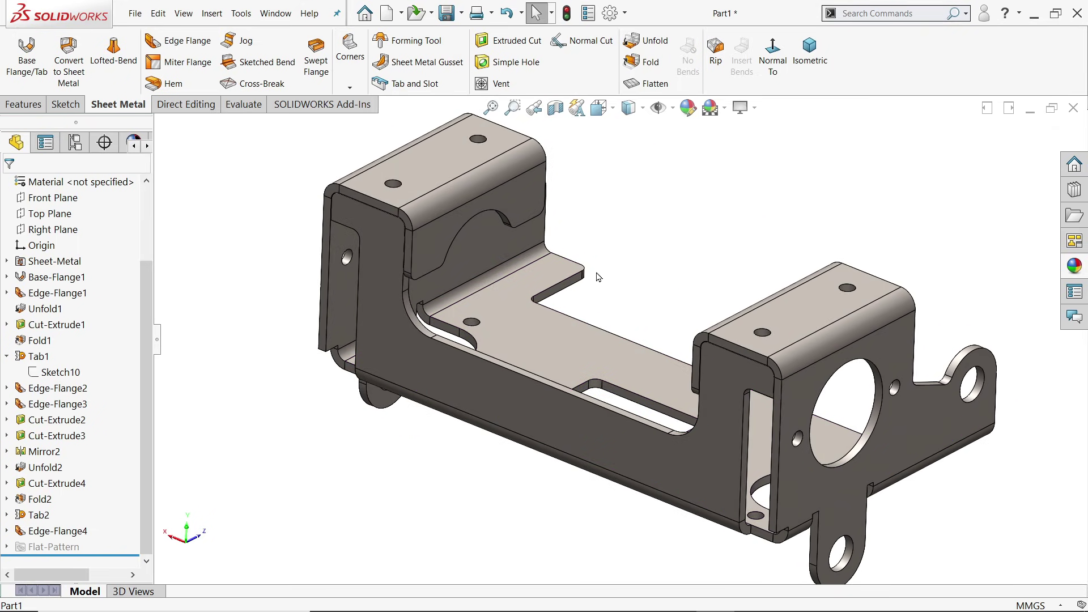
pyautogui.click(797, 69)
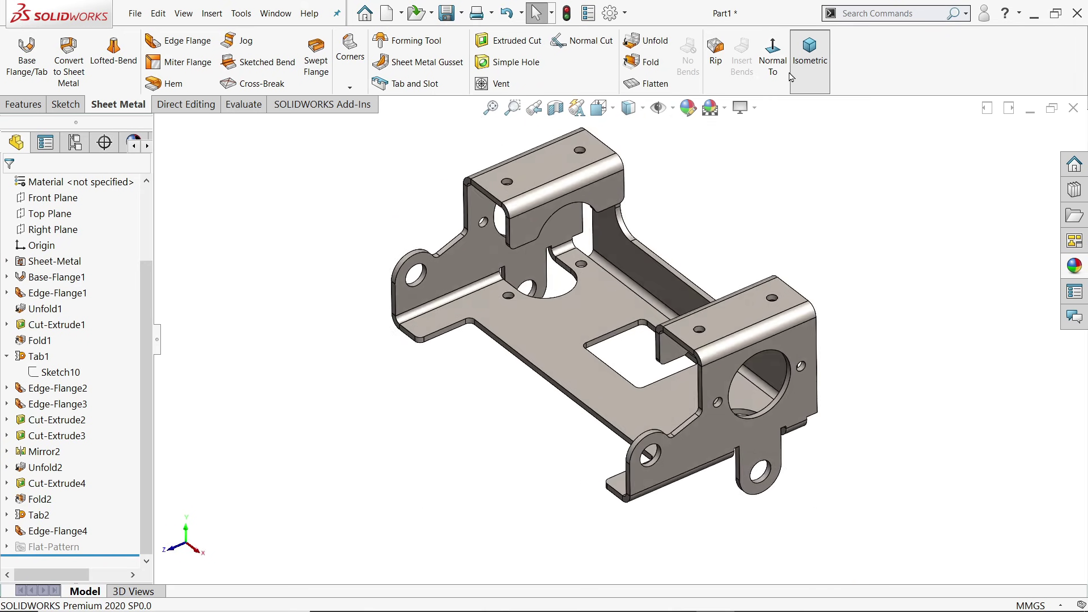
pyautogui.click(1074, 266)
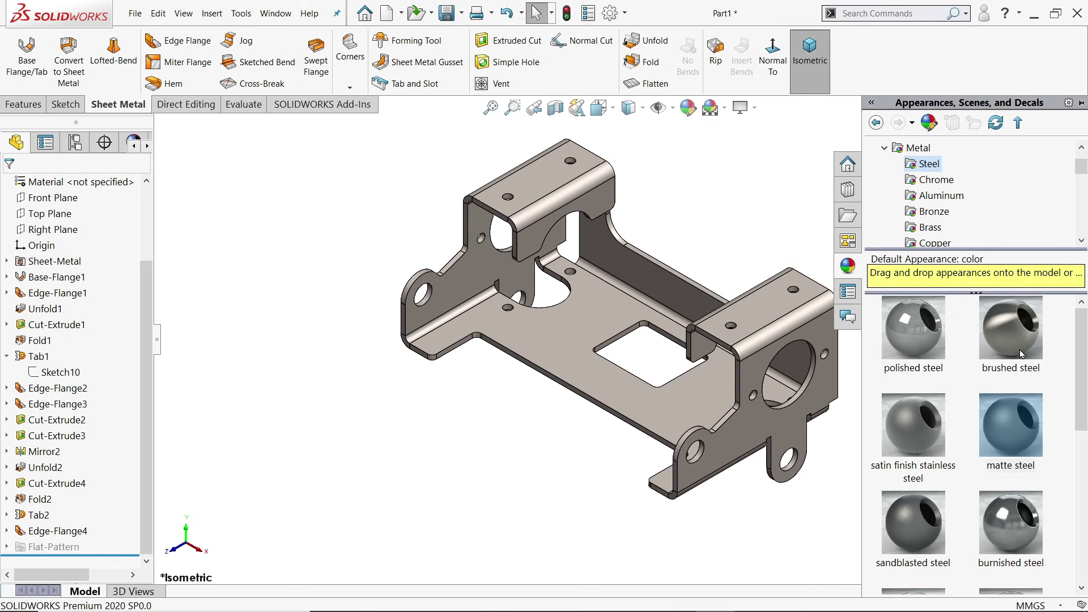
pyautogui.doubleClick(923, 450)
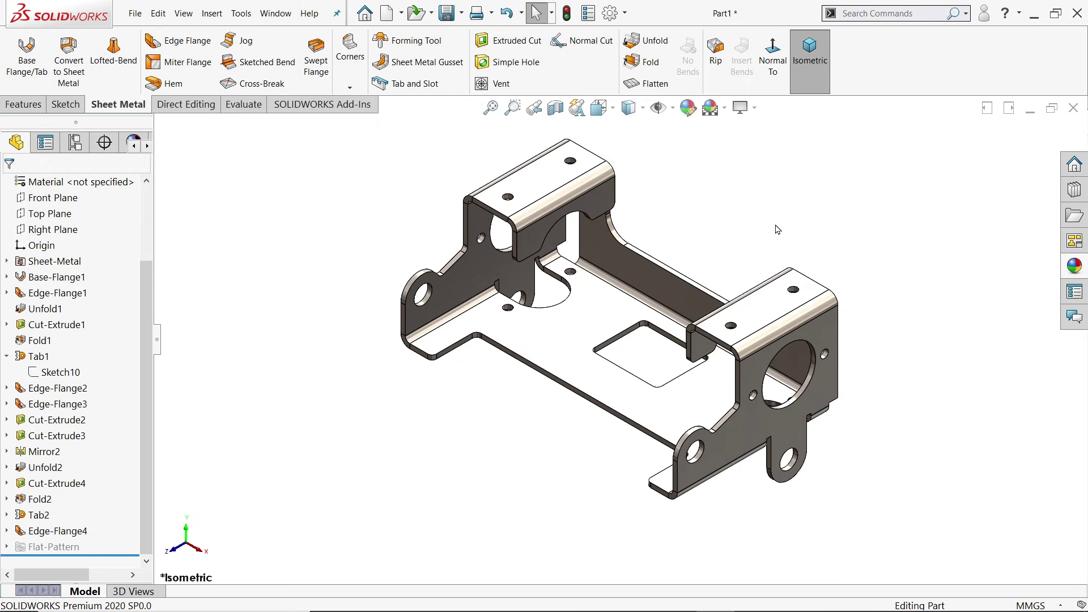
pyautogui.moveTo(723, 232); pyautogui.dragTo(391, 329, button='middle')
pyautogui.hotkey('ctrl', '7')
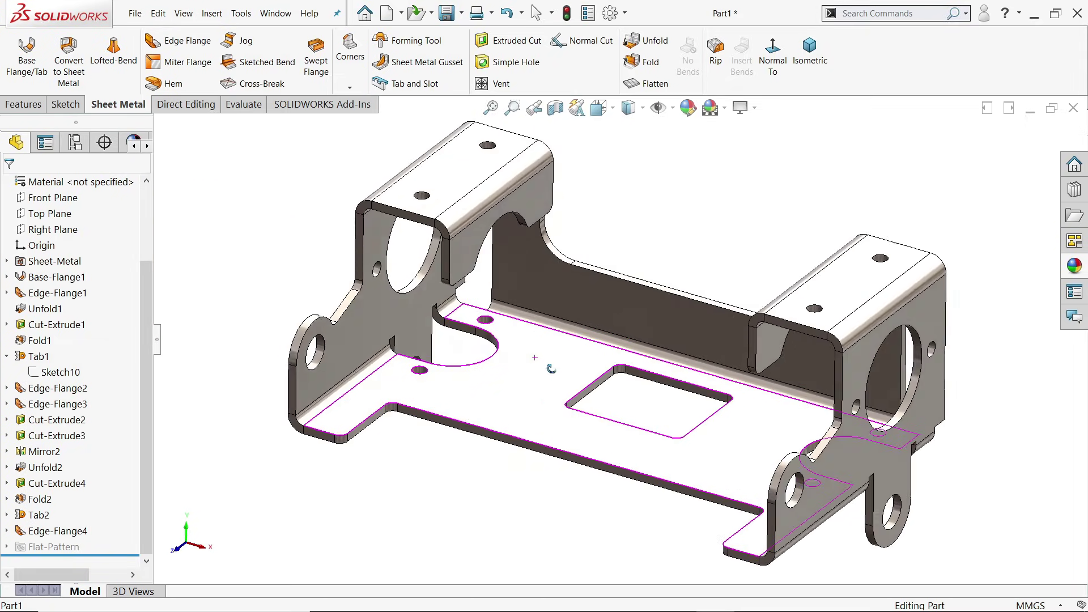